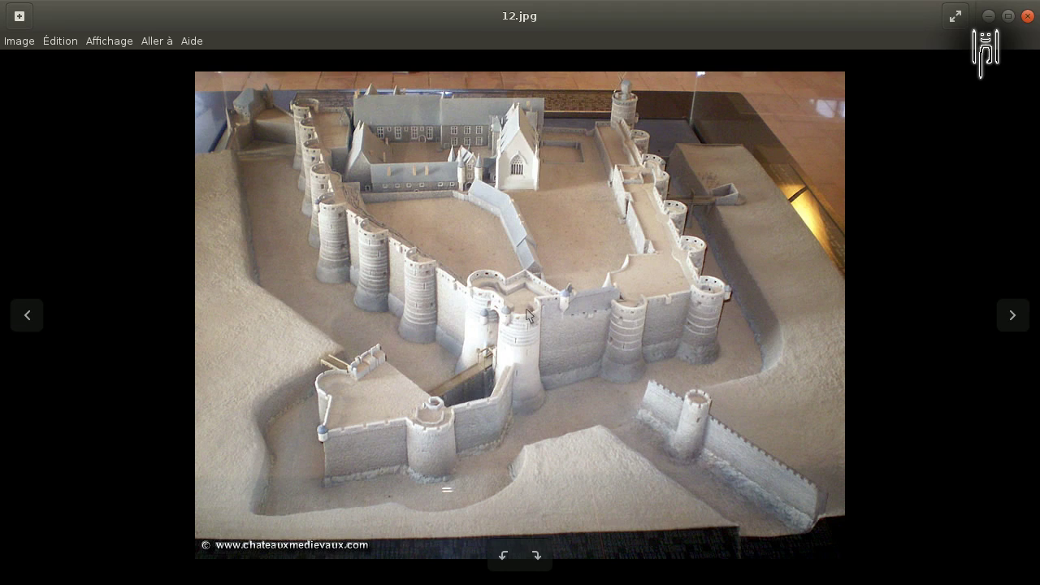
# Switch to Blender and join all the traced castle plan objects into a single object.
pyautogui.hotkey('ctrl', 'alt', 'Left')
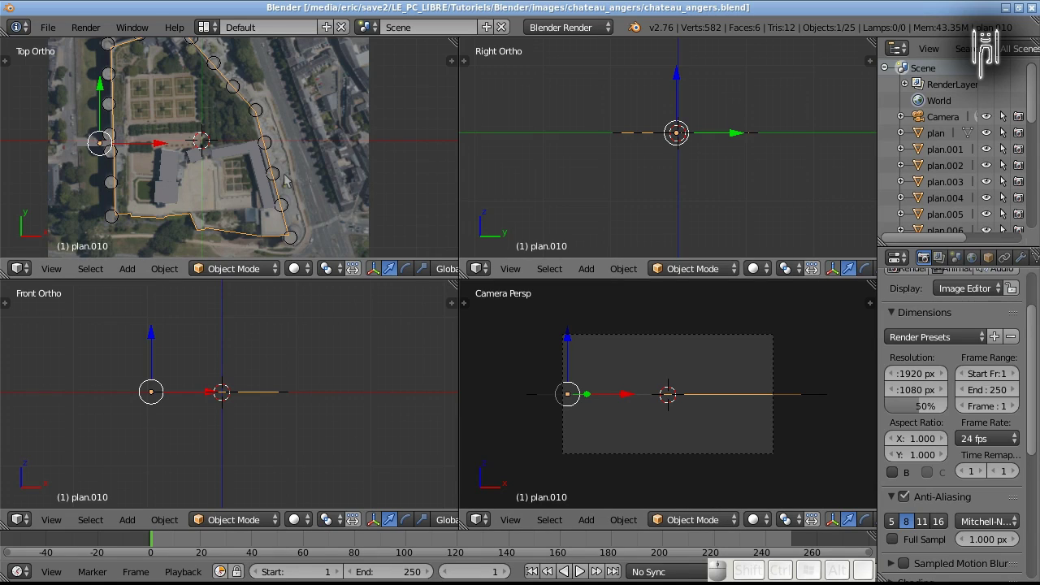
pyautogui.hotkey('ctrl', 'Down')
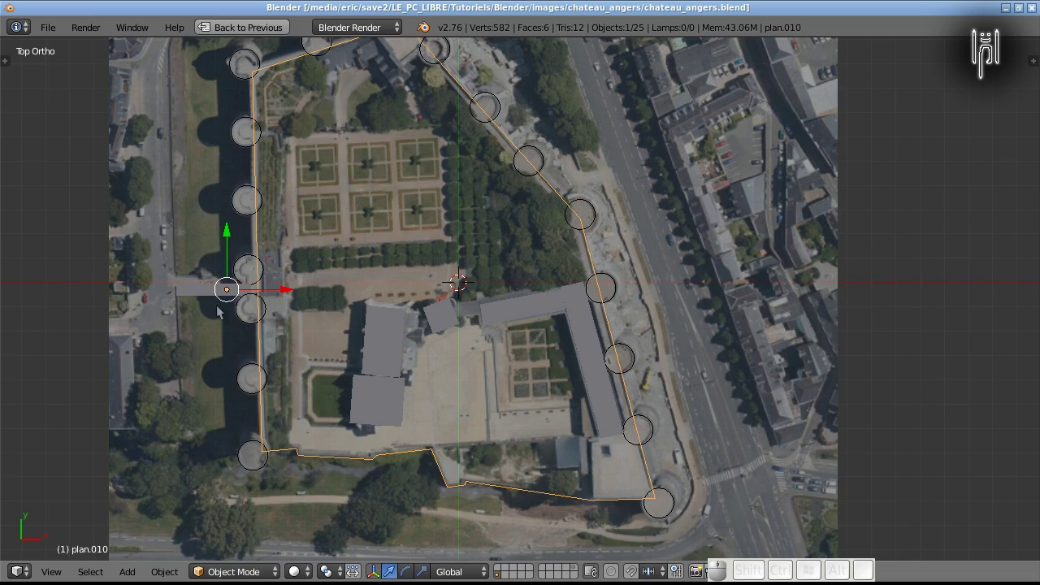
pyautogui.scroll(-1, 209, 317)
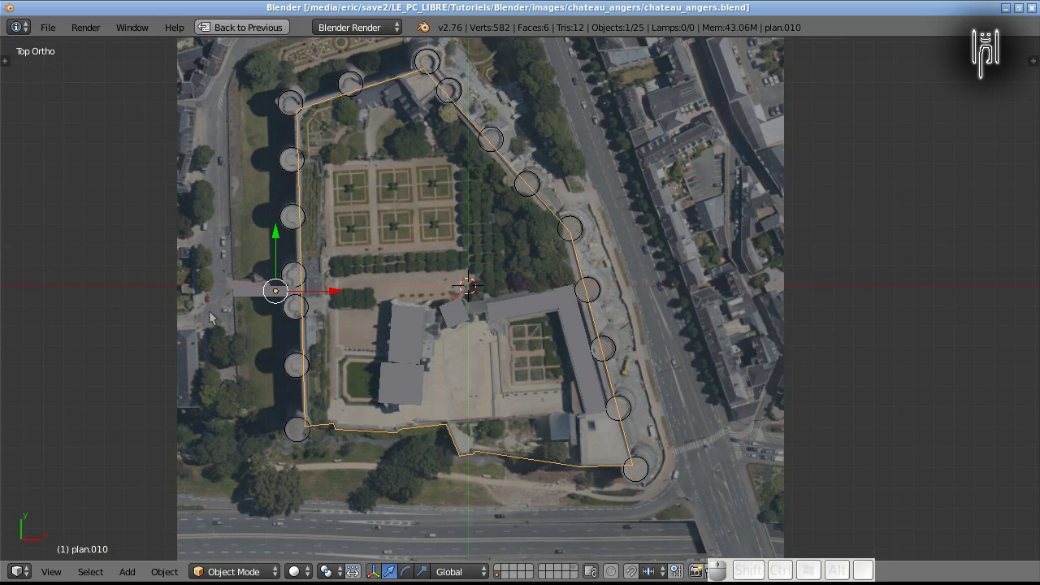
pyautogui.press('a')
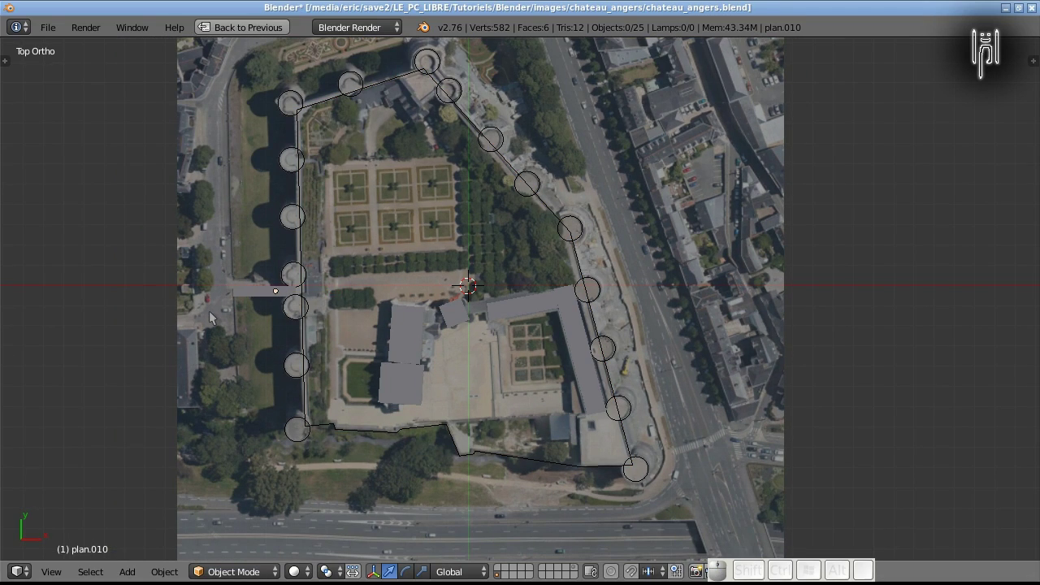
pyautogui.press('a')
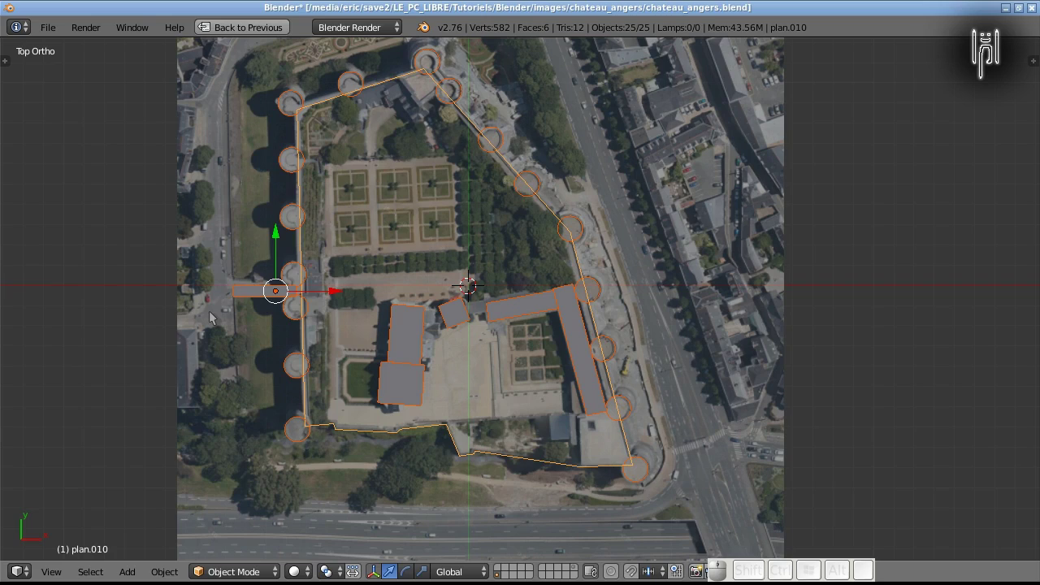
pyautogui.hotkey('ctrl', 'j')
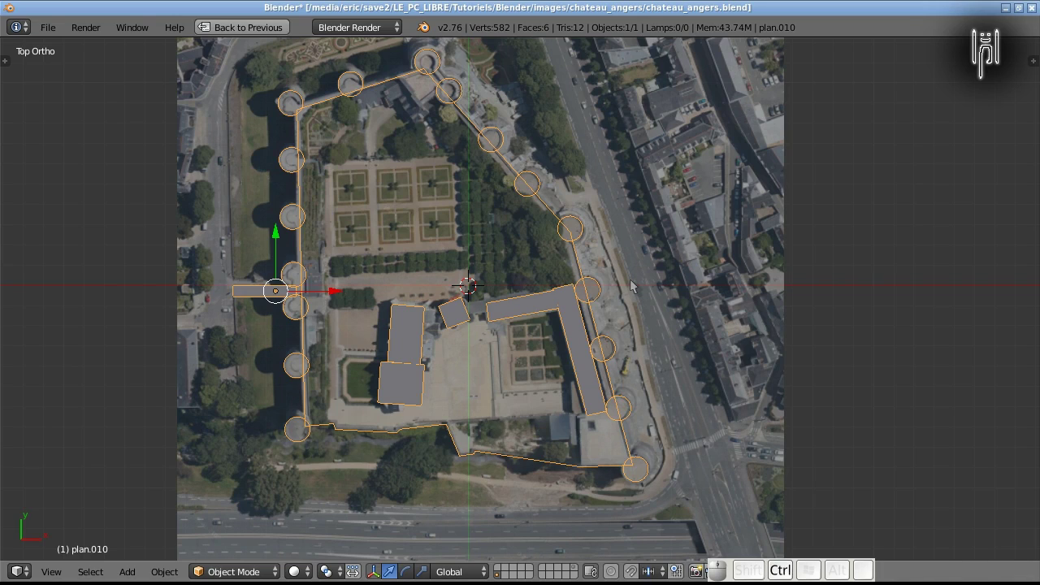
# Rename the joined castle object to "plan".
pyautogui.hotkey('ctrl', 'Up')
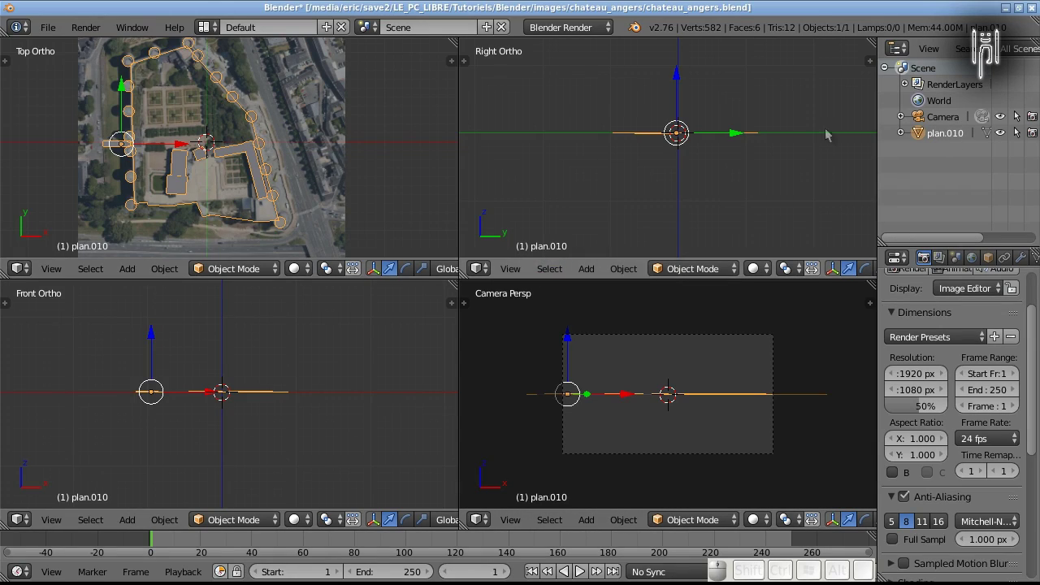
pyautogui.doubleClick(940, 135)
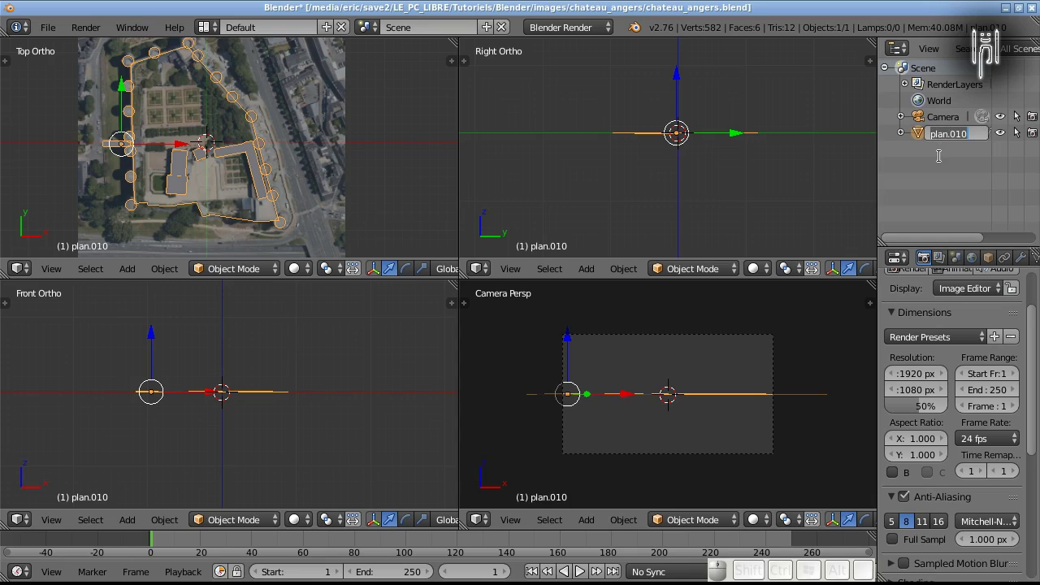
pyautogui.write('plan')
pyautogui.press('Return')
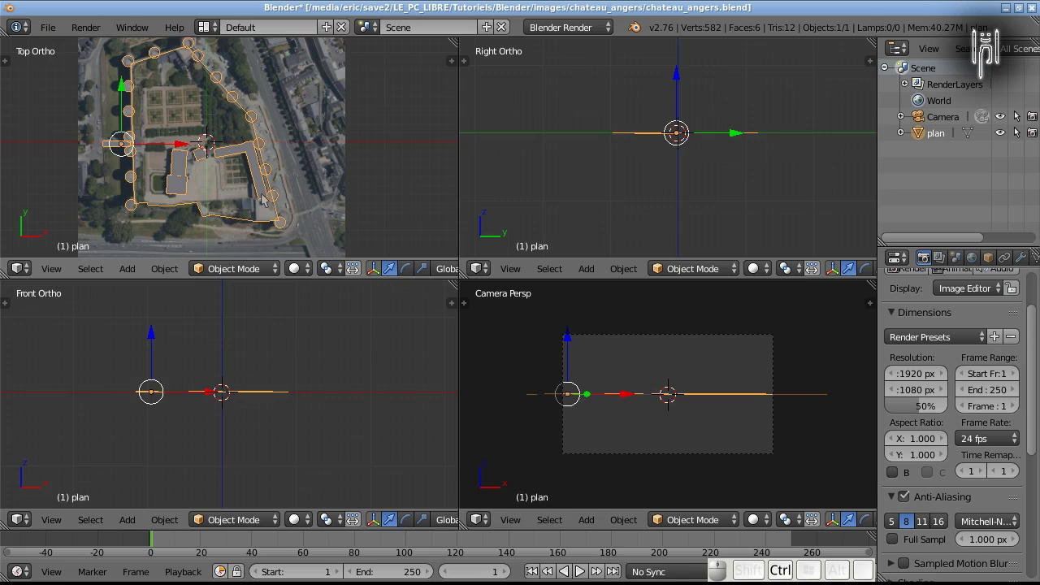
# Save the changes over the existing chateau_angers.blend file.
pyautogui.hotkey('ctrl', 'Down')
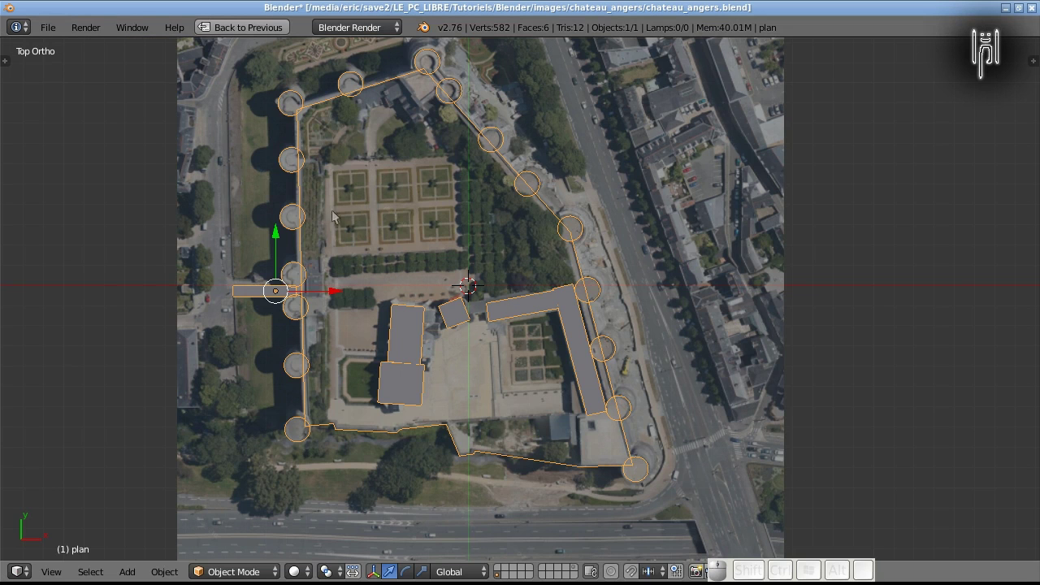
pyautogui.scroll(7, 493, 319)
pyautogui.scroll(5, 493, 318)
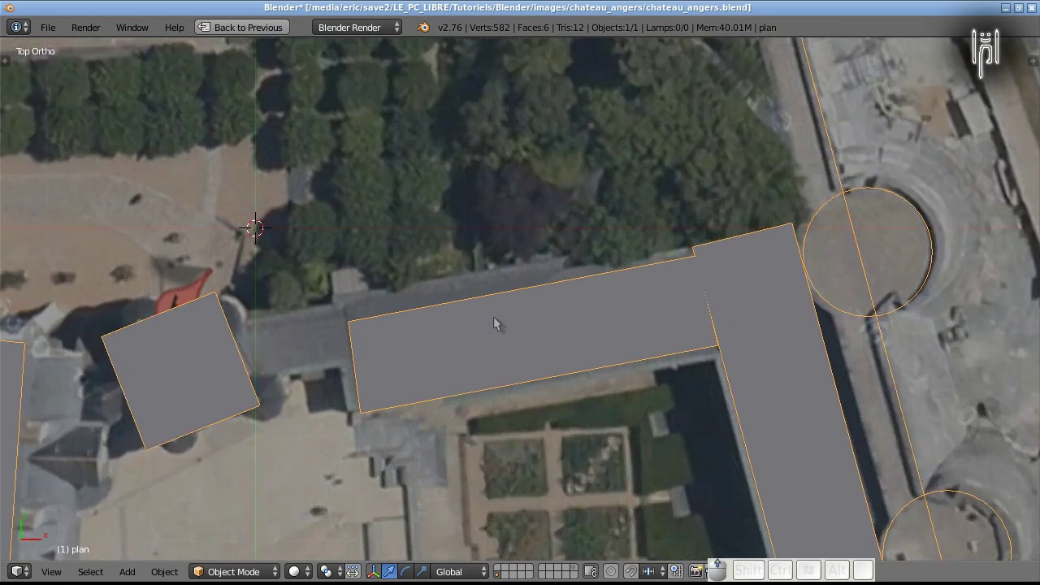
pyautogui.keyDown('shift'); pyautogui.moveTo(469, 290); pyautogui.dragTo(172, 94, button='middle'); pyautogui.keyUp('shift')
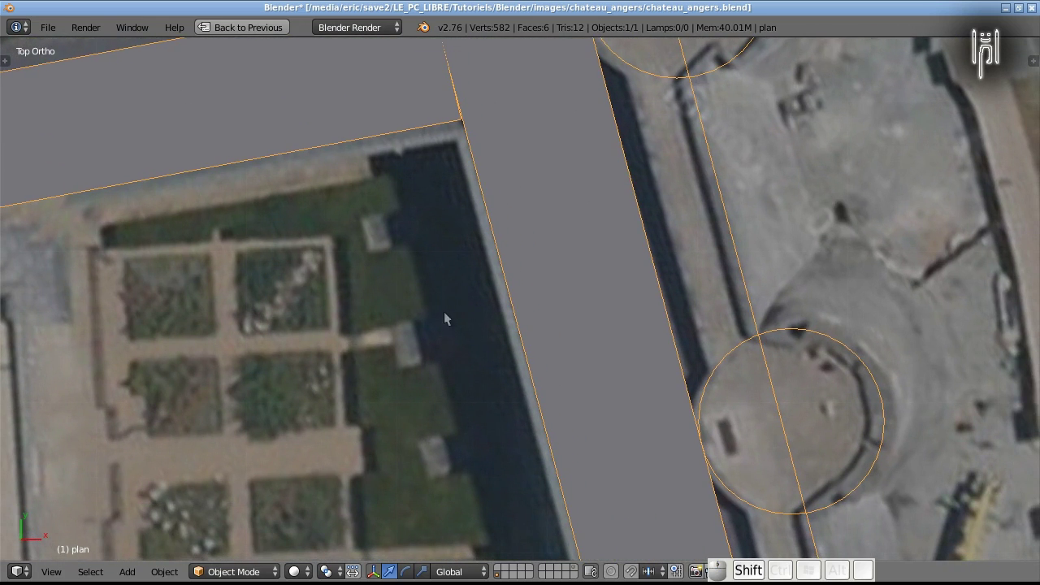
pyautogui.scroll(-2, 447, 316)
pyautogui.keyDown('shift'); pyautogui.moveTo(531, 359); pyautogui.dragTo(342, 180, button='middle'); pyautogui.keyUp('shift')
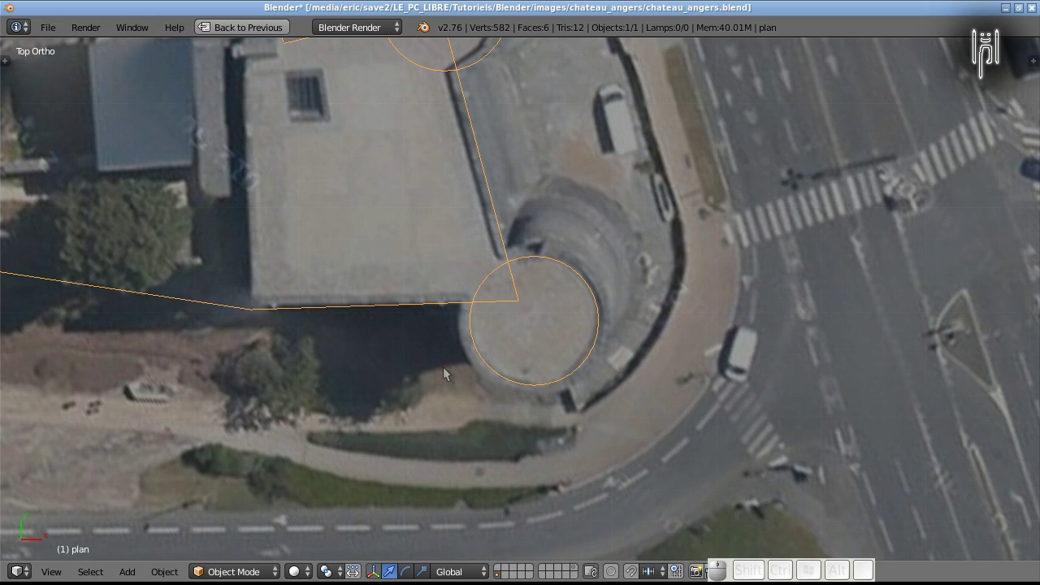
pyautogui.press('m')
pyautogui.hotkey('ctrl', 's')
pyautogui.click(274, 389)
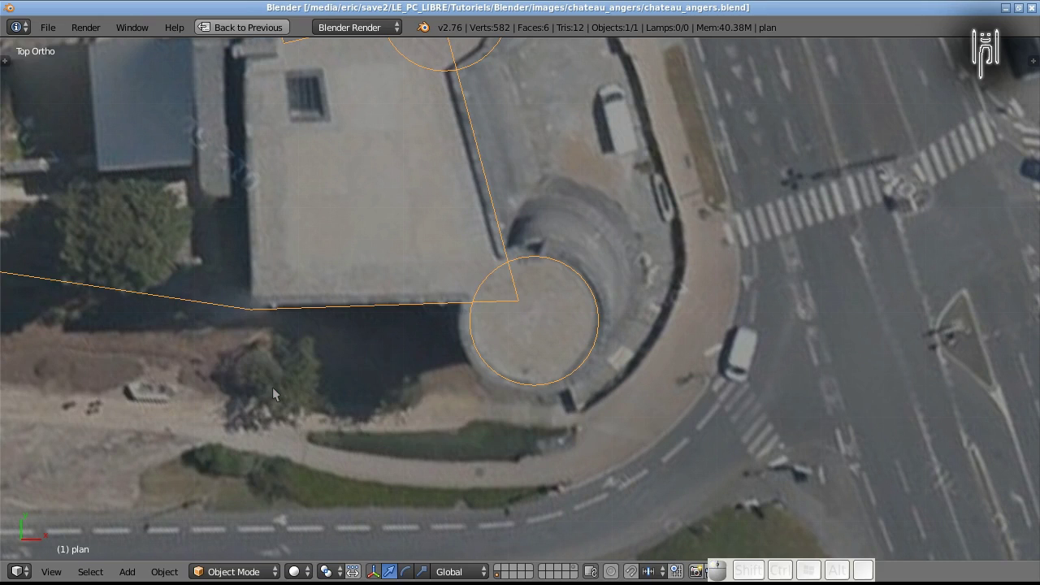
# Add a circle mesh at the 3D cursor in the top view.
pyautogui.click(48, 27)
pyautogui.scroll(-9, 467, 386)
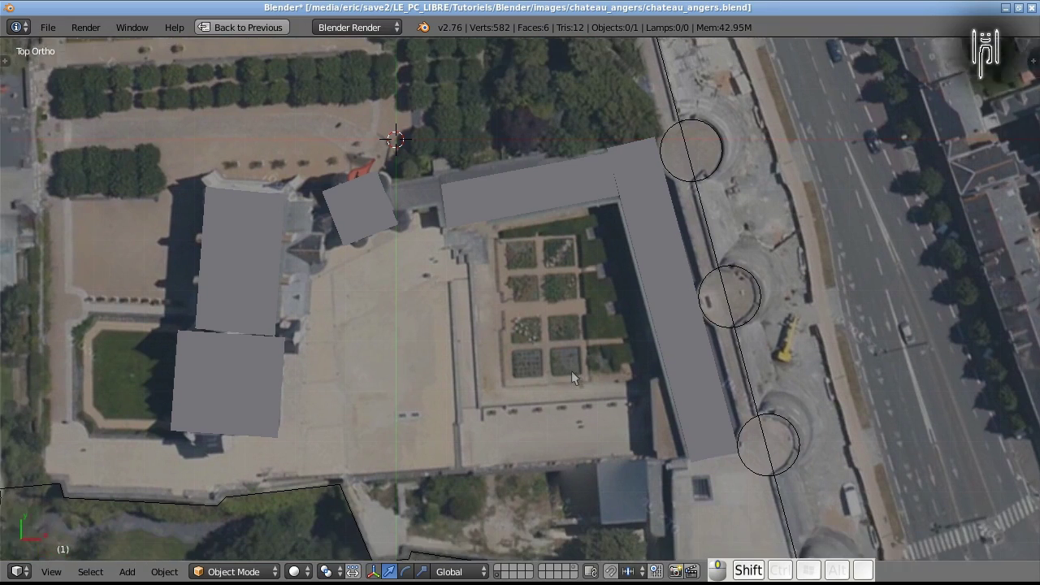
pyautogui.keyDown('shift'); pyautogui.moveTo(571, 371); pyautogui.dragTo(576, 399, button='middle'); pyautogui.keyUp('shift')
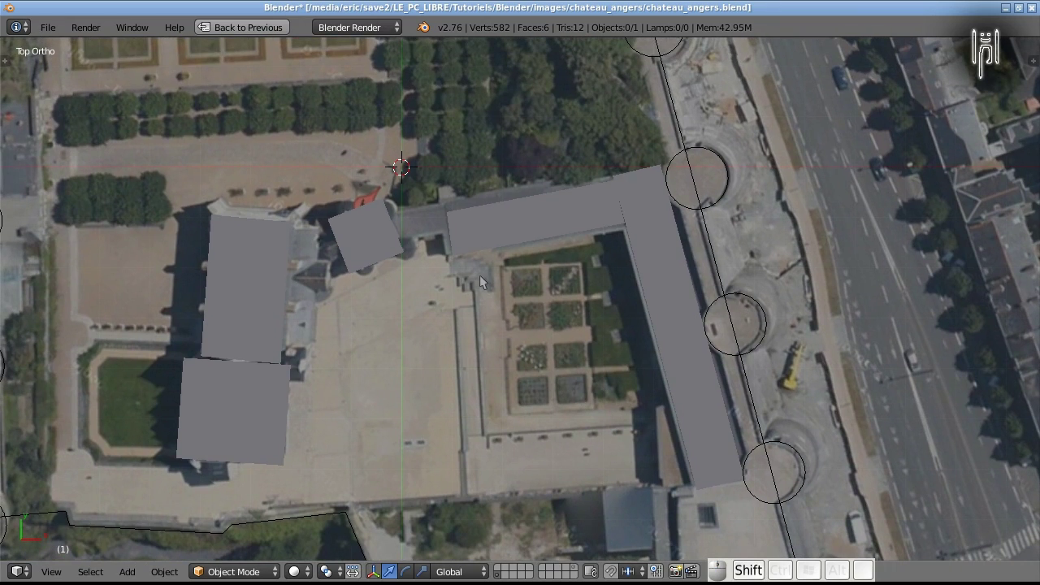
pyautogui.hotkey('shift', 'a')
pyautogui.moveTo(480, 276)
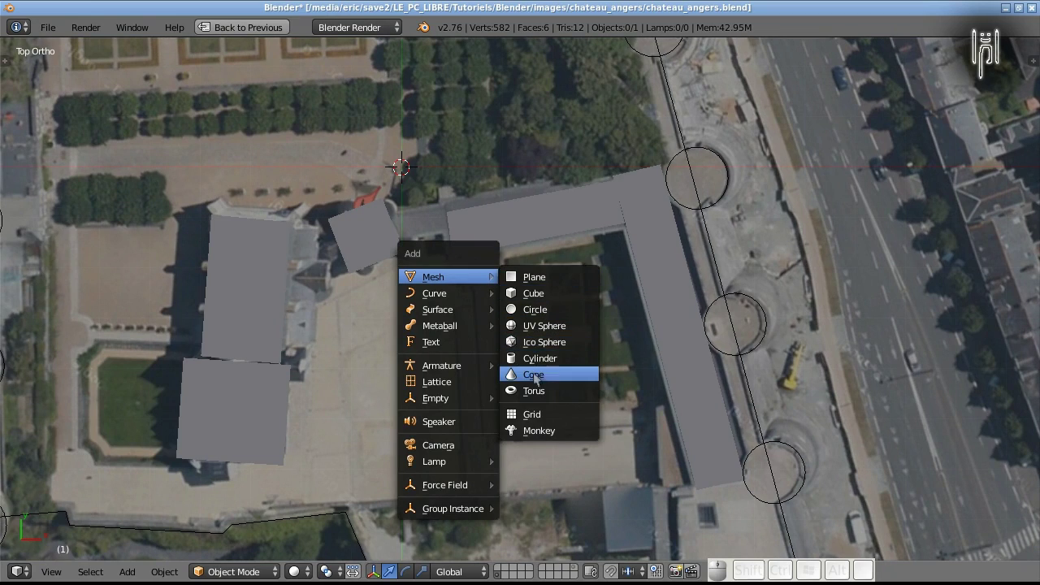
pyautogui.click(533, 310)
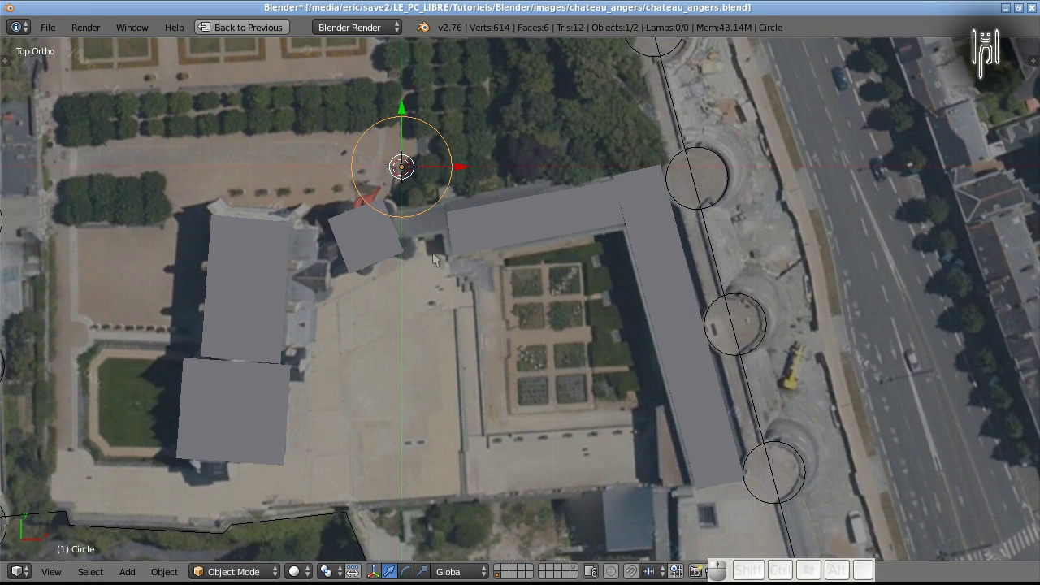
# Move the new circle onto the round tower beside the outer corner of the L-shaped building.
pyautogui.keyDown('shift'); pyautogui.moveTo(443, 260); pyautogui.dragTo(452, 453, button='middle'); pyautogui.keyUp('shift')
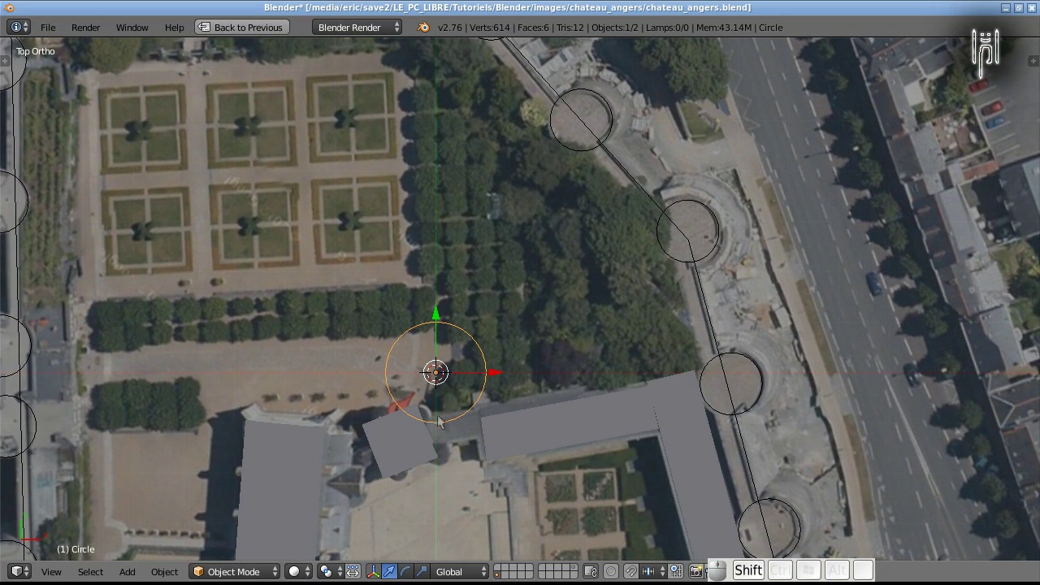
pyautogui.scroll(-2, 430, 385)
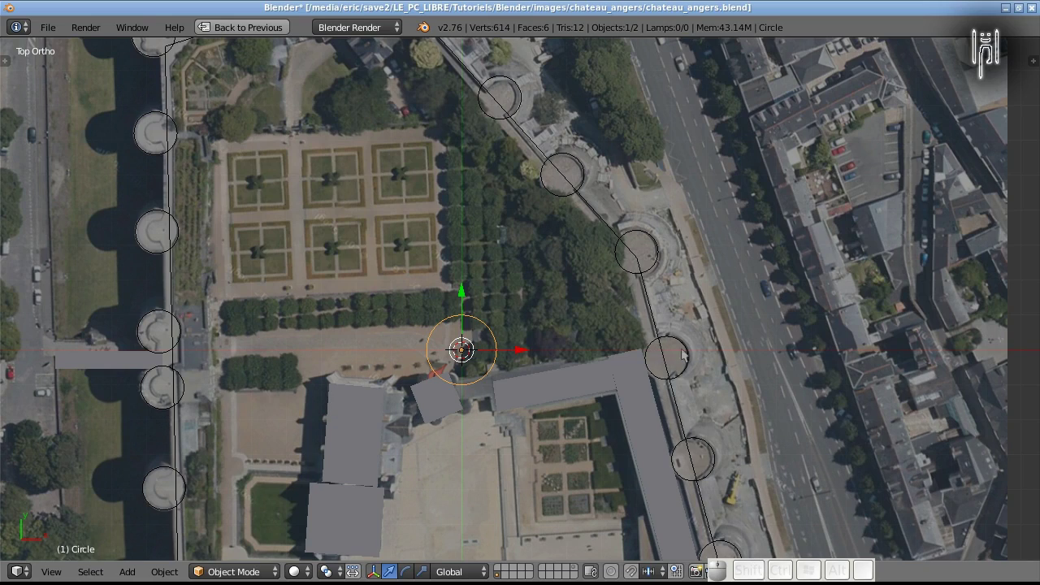
pyautogui.press('g')
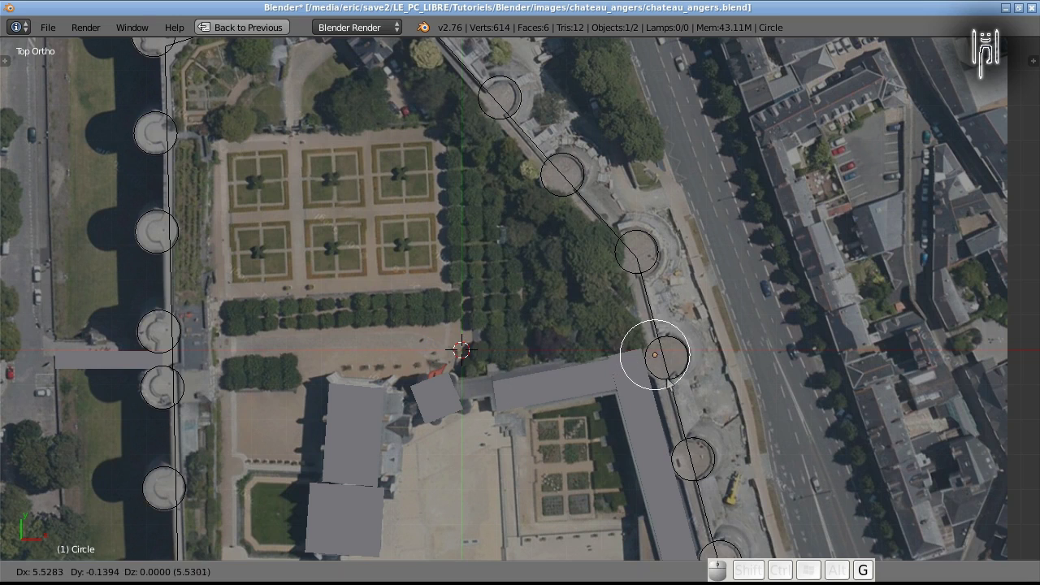
pyautogui.click(680, 385)
# Centre the circle precisely on that tower and scale it to about three-quarters size, slightly larger than the traced tower outline.
pyautogui.scroll(4, 680, 385)
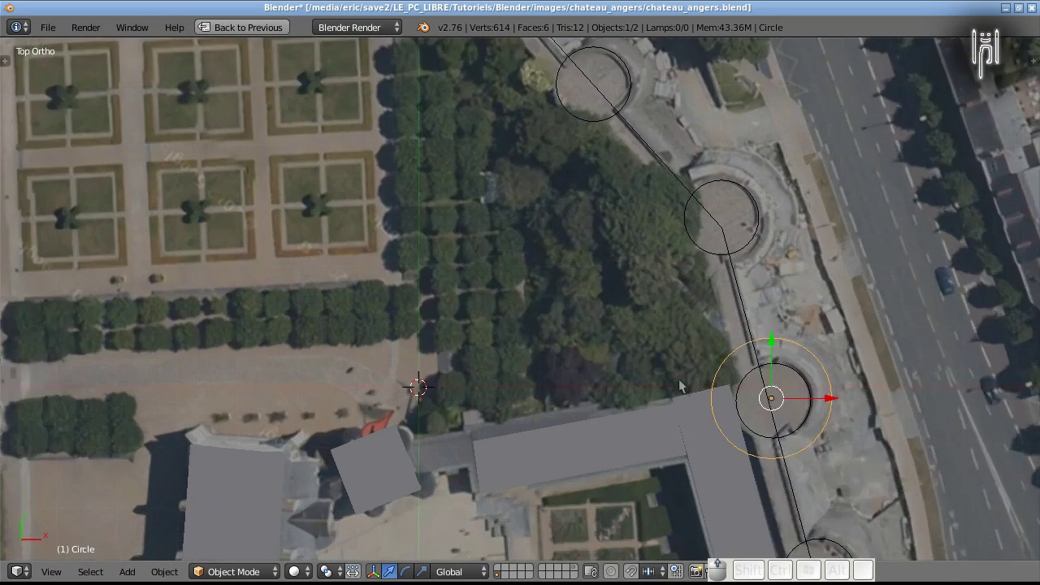
pyautogui.keyDown('shift'); pyautogui.moveTo(681, 393); pyautogui.dragTo(614, 361, button='middle'); pyautogui.keyUp('shift')
pyautogui.scroll(2, 614, 361)
pyautogui.scroll(1, 361, 354)
pyautogui.keyDown('shift'); pyautogui.moveTo(279, 372); pyautogui.dragTo(392, 288, button='middle'); pyautogui.keyUp('shift')
pyautogui.keyDown('shift'); pyautogui.moveTo(343, 232); pyautogui.dragTo(350, 328, button='middle'); pyautogui.keyUp('shift')
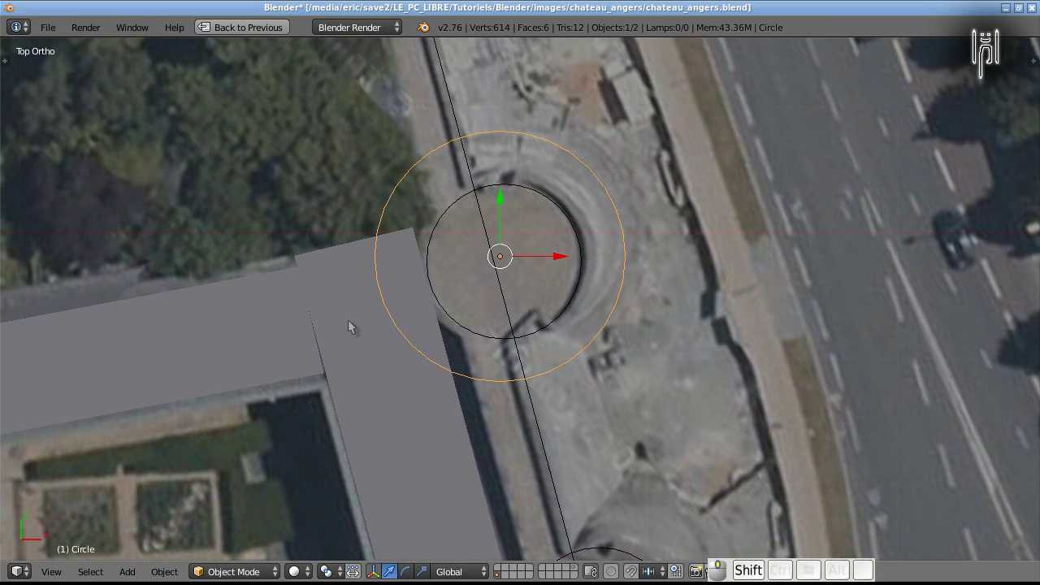
pyautogui.press('g')
pyautogui.click(586, 355)
pyautogui.press('s')
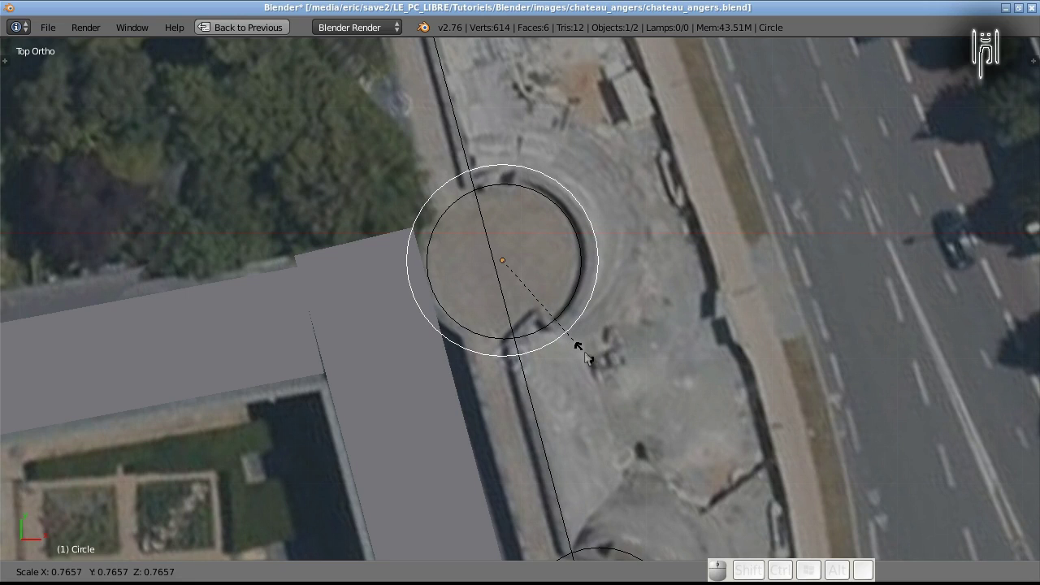
pyautogui.click(582, 350)
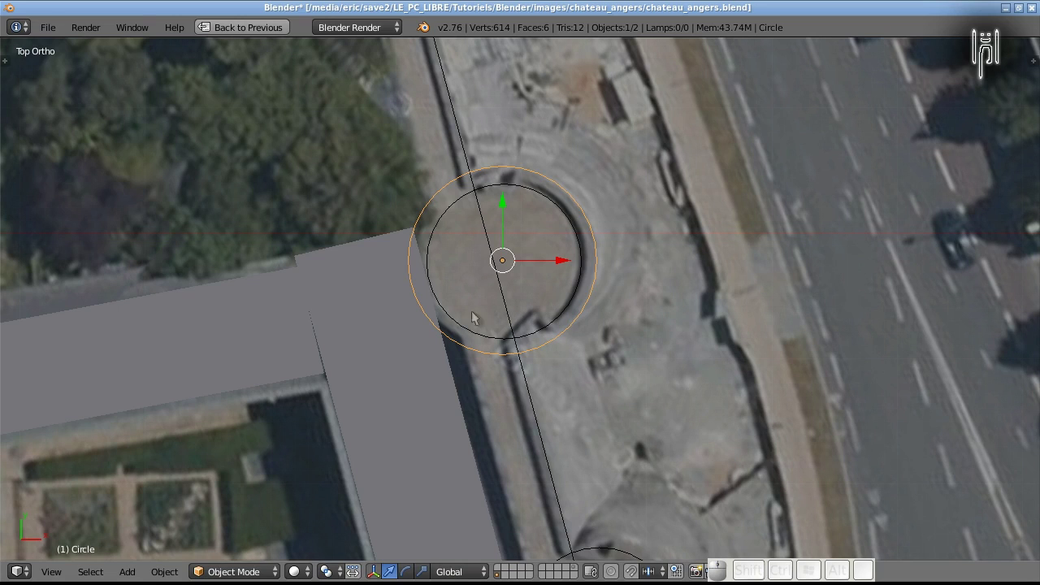
# Duplicate the circle in Edit Mode onto the next tower south along the wall and fine-tune its centring there.
pyautogui.keyDown('shift'); pyautogui.moveTo(376, 372); pyautogui.dragTo(325, 242, button='middle'); pyautogui.keyUp('shift')
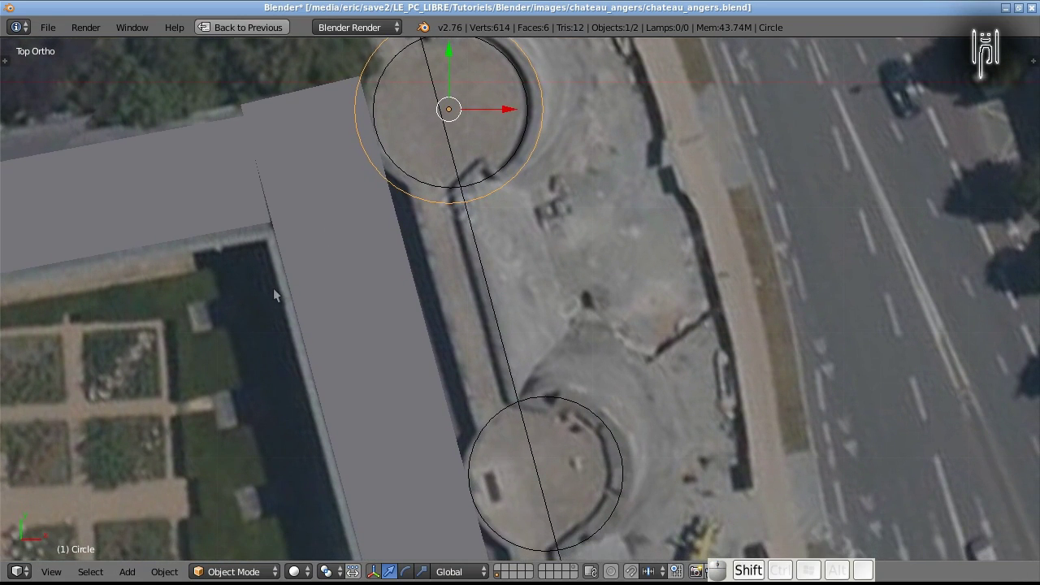
pyautogui.press('Tab')
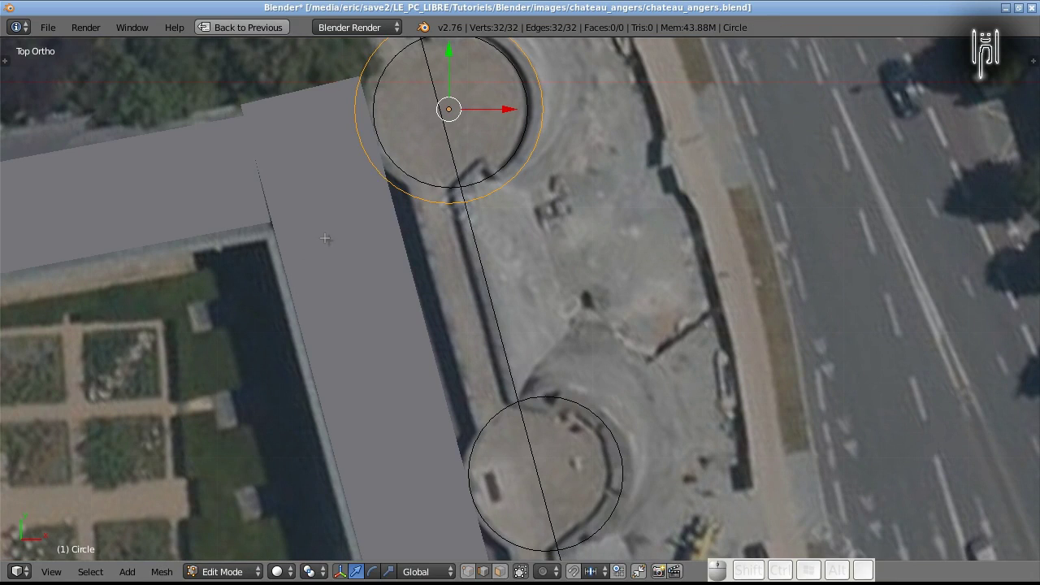
pyautogui.click(469, 572)
pyautogui.hotkey('shift', 'd')
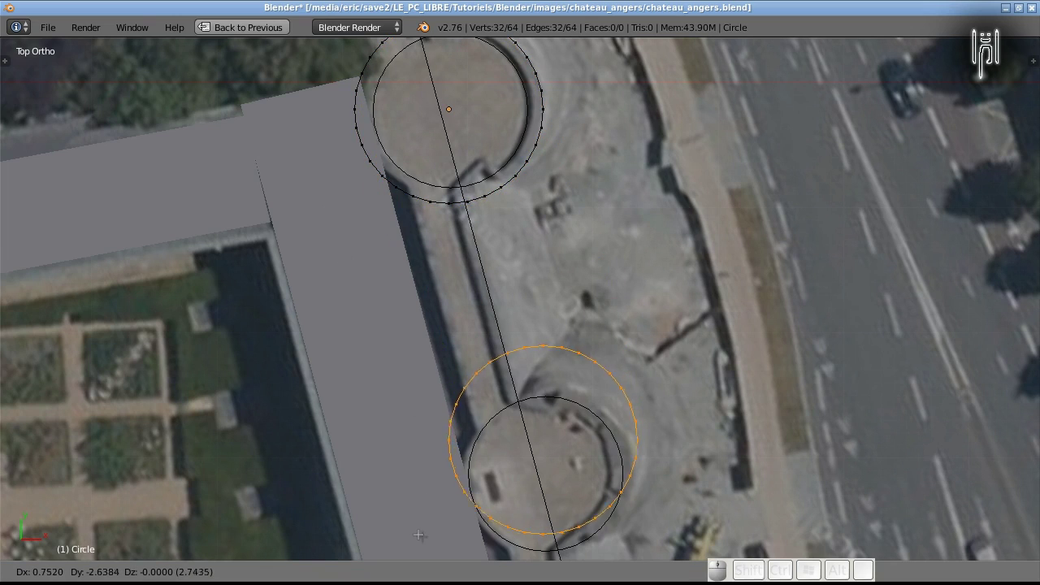
pyautogui.click(422, 47)
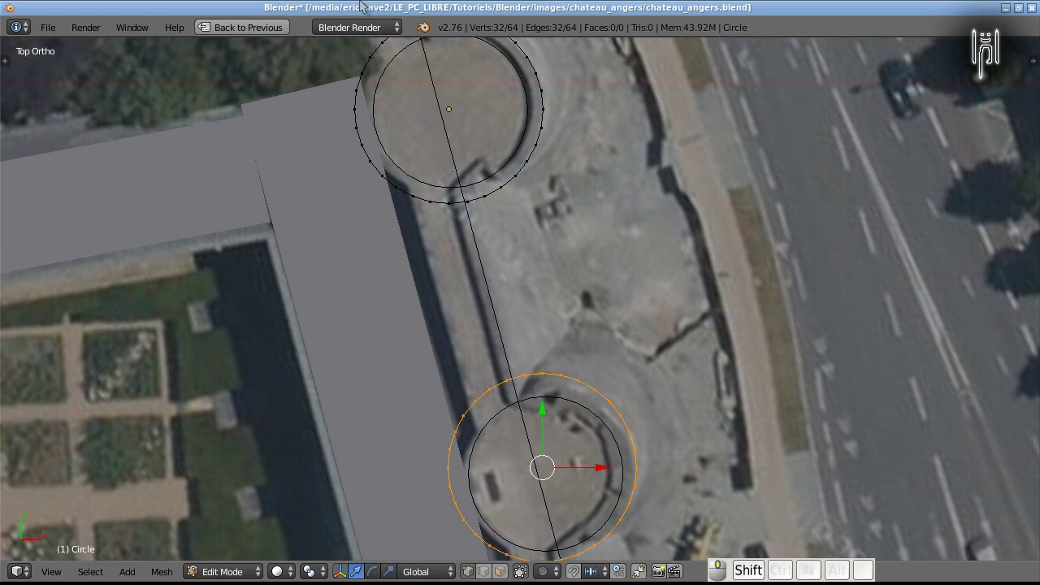
pyautogui.keyDown('shift'); pyautogui.moveTo(383, 211); pyautogui.dragTo(277, 215, button='middle'); pyautogui.keyUp('shift')
pyautogui.press('g')
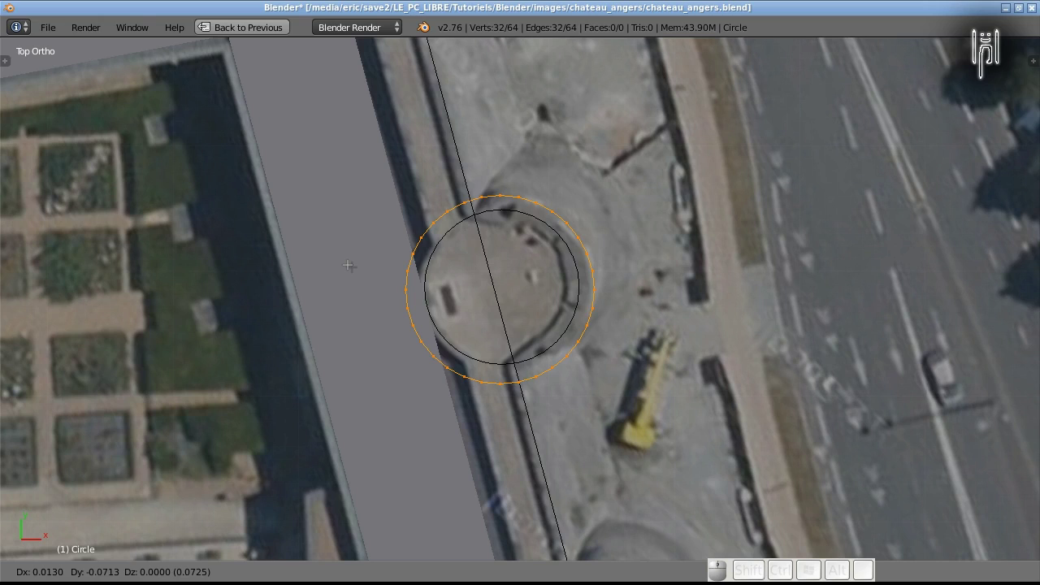
pyautogui.click(349, 265)
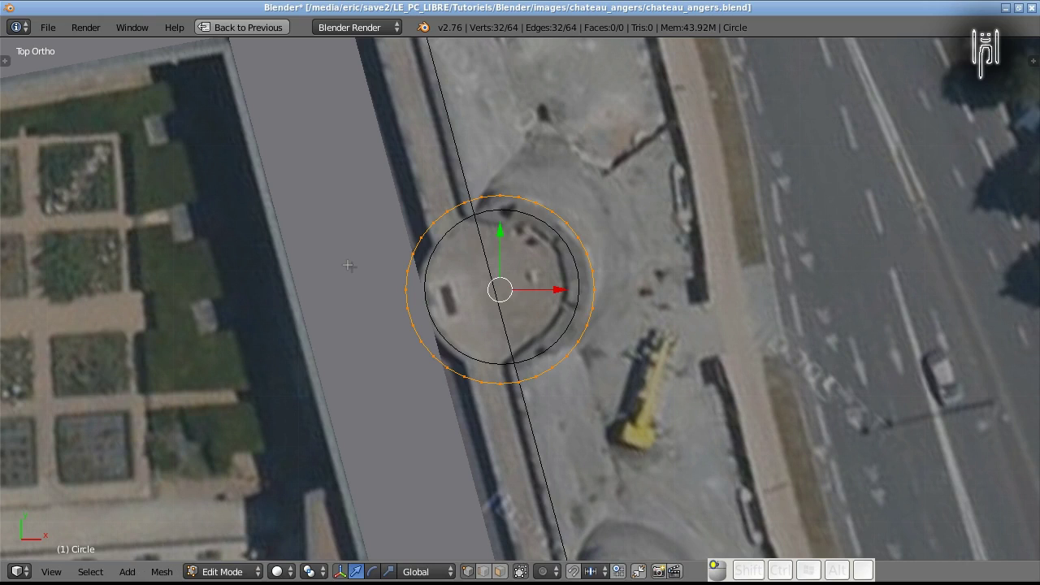
pyautogui.scroll(-4, 341, 257)
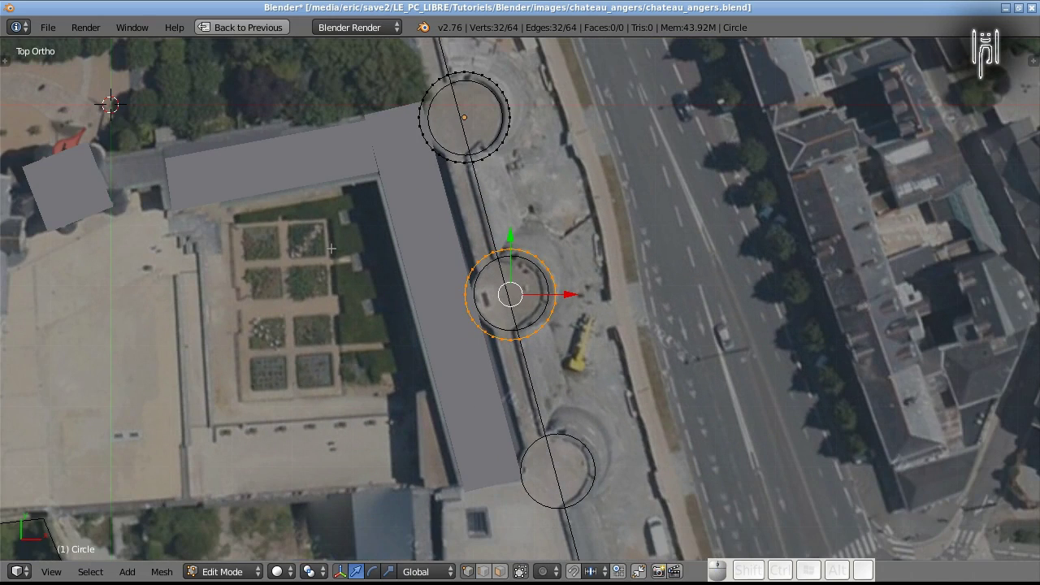
pyautogui.scroll(1, 331, 248)
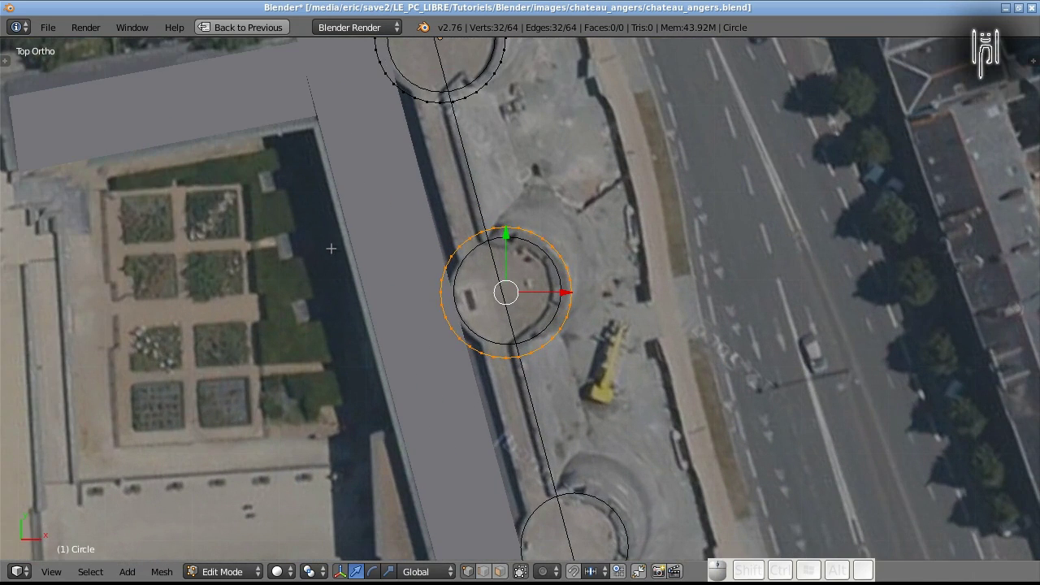
pyautogui.scroll(-1, 330, 247)
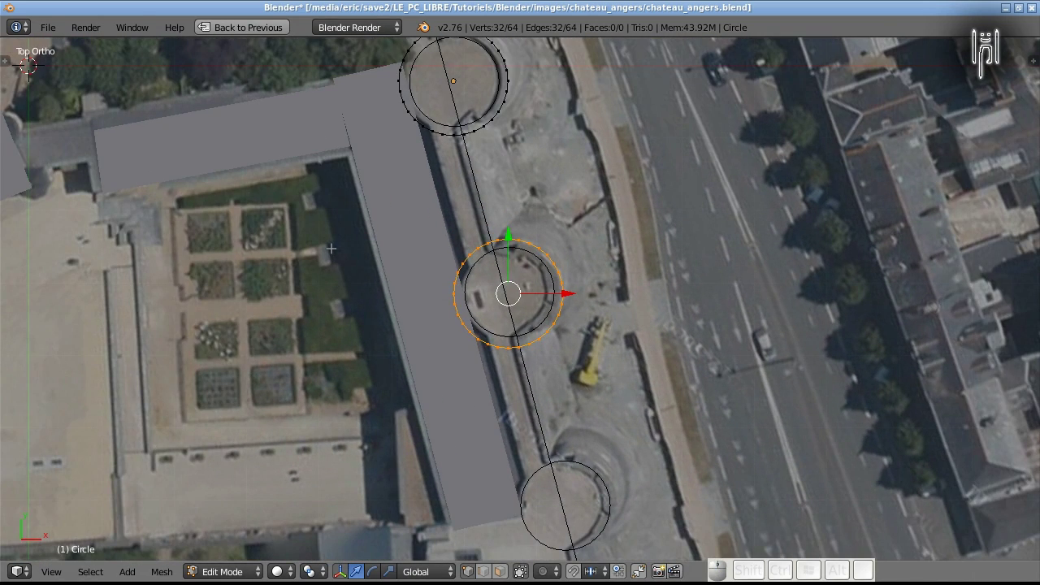
pyautogui.scroll(5, 331, 248)
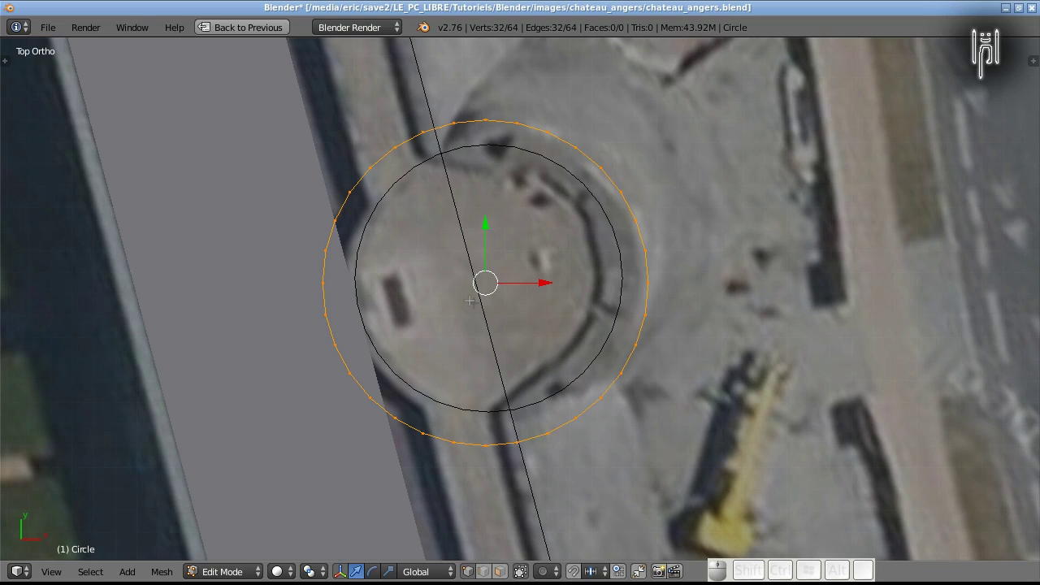
# Undo the circle duplicated onto the second tower, leaving only the circle around the corner tower.
pyautogui.hotkey('ctrl', 'z')
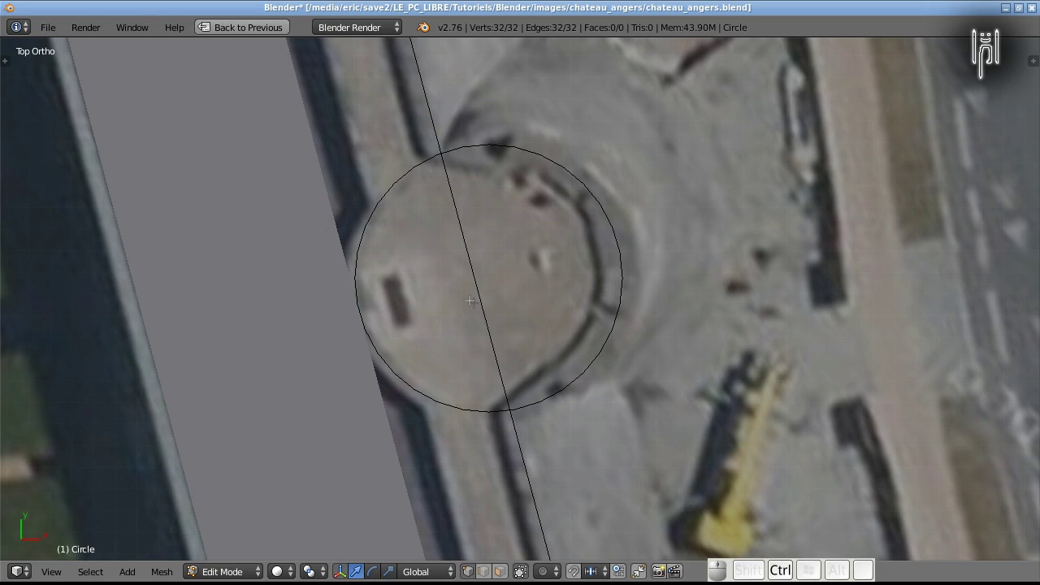
pyautogui.keyDown('shift'); pyautogui.moveTo(262, 202); pyautogui.dragTo(419, 584, button='middle'); pyautogui.keyUp('shift')
pyautogui.press('g')
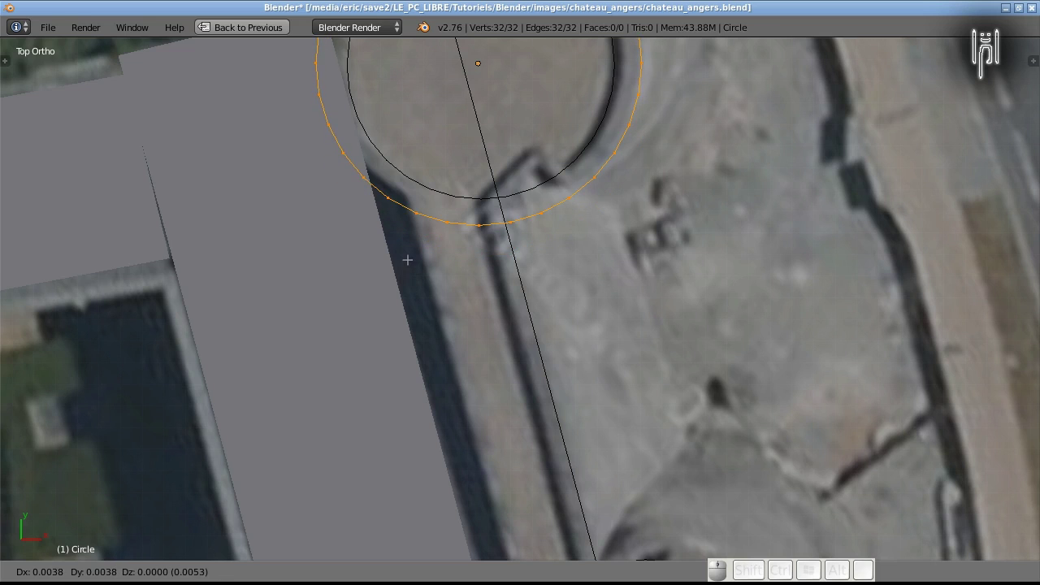
pyautogui.press('Escape')
pyautogui.scroll(-2, 466, 211)
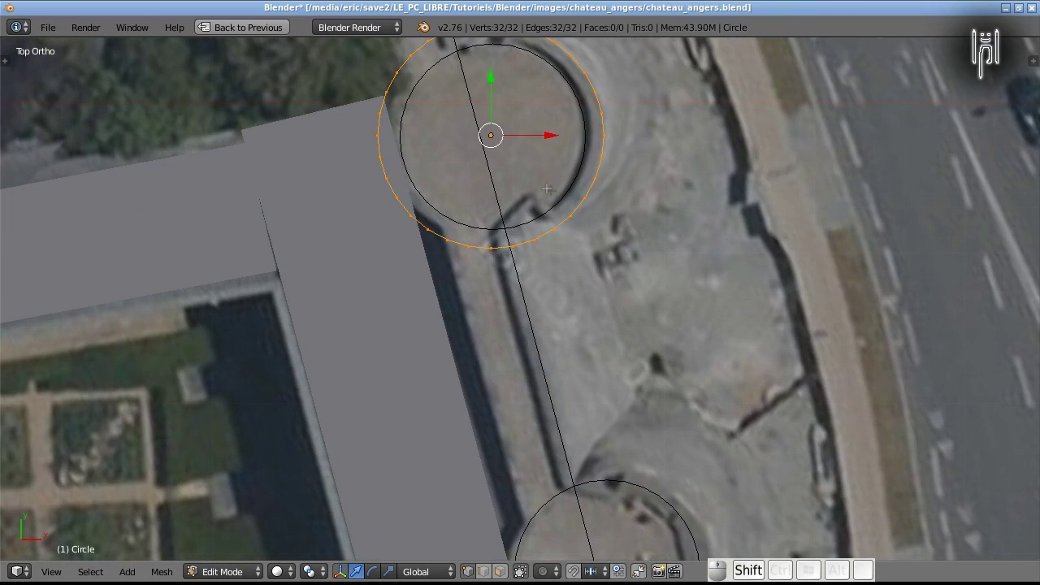
pyautogui.keyDown('shift'); pyautogui.moveTo(547, 188); pyautogui.dragTo(557, 301, button='middle'); pyautogui.keyUp('shift')
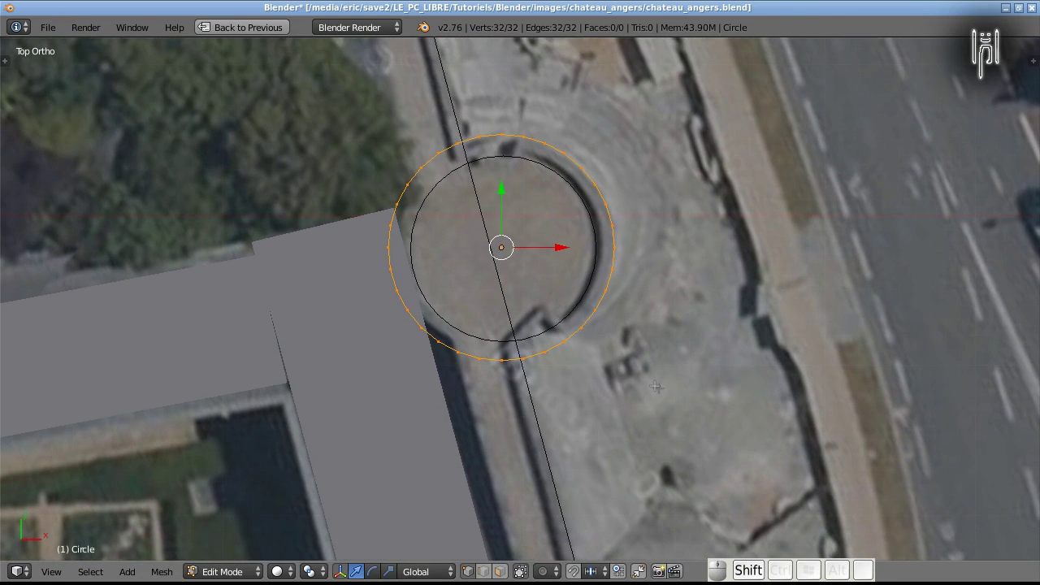
# Scale the corner tower's circle to about 0.83 and nudge it to match the traced tower outline.
pyautogui.press('s')
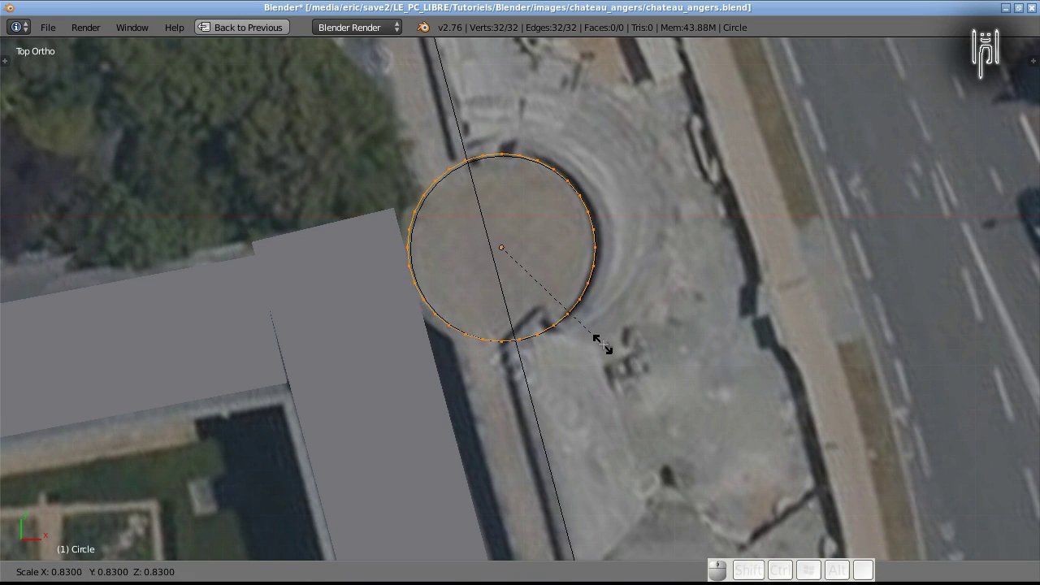
pyautogui.click(602, 345)
pyautogui.scroll(4, 439, 224)
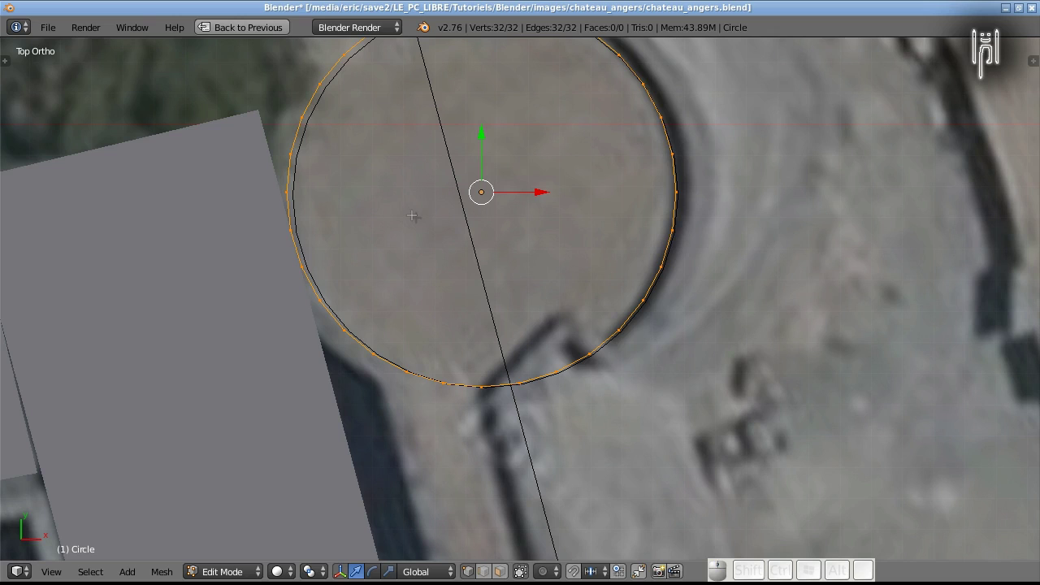
pyautogui.press('g')
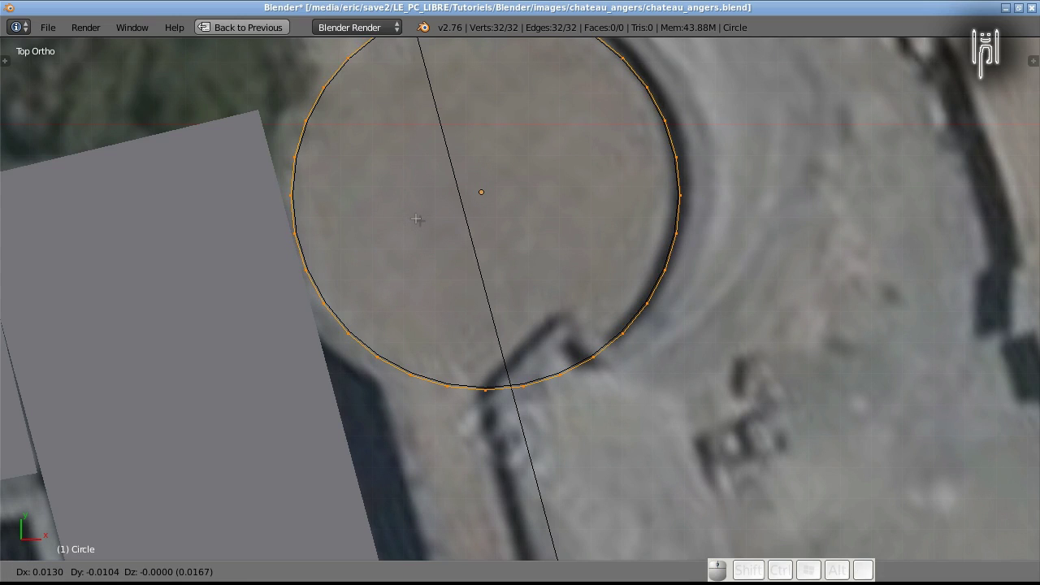
pyautogui.press('Left')
pyautogui.press('Return')
pyautogui.scroll(-3, 416, 219)
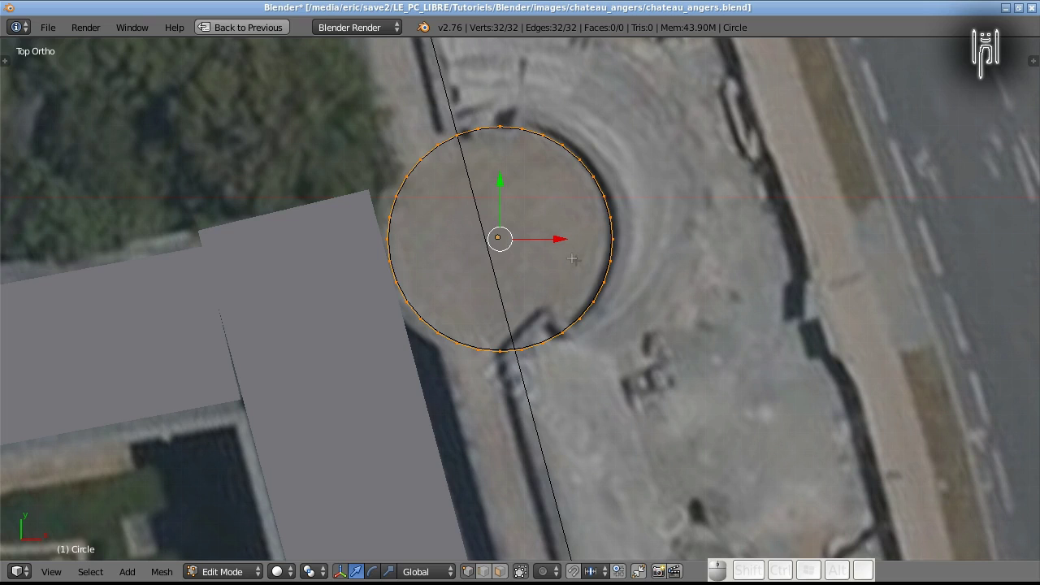
# Extrude the circle in place and scale the new edge loop slightly outward to form a narrow flat ring.
pyautogui.press('e')
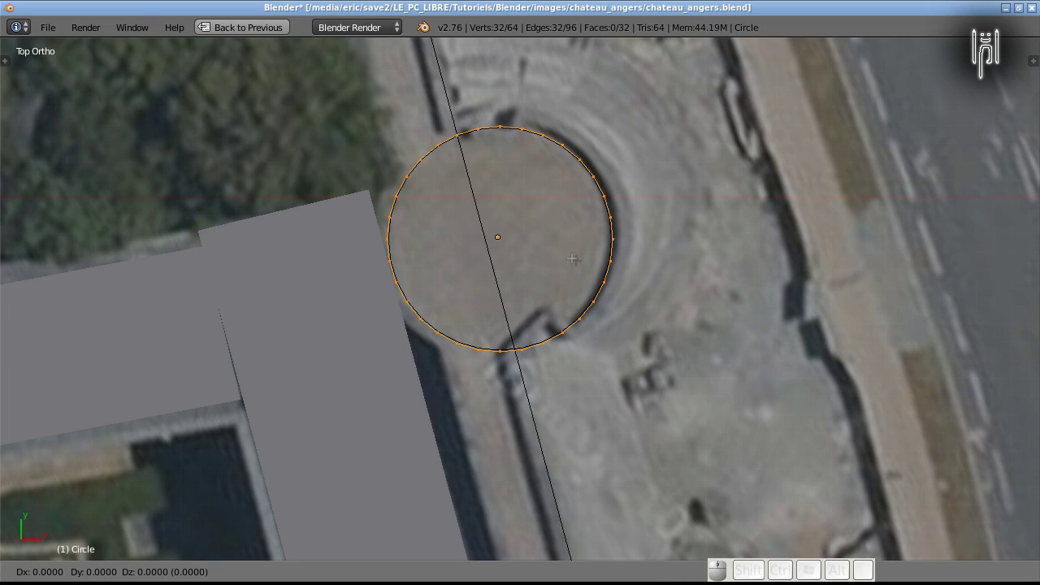
pyautogui.press('Escape')
pyautogui.press('s')
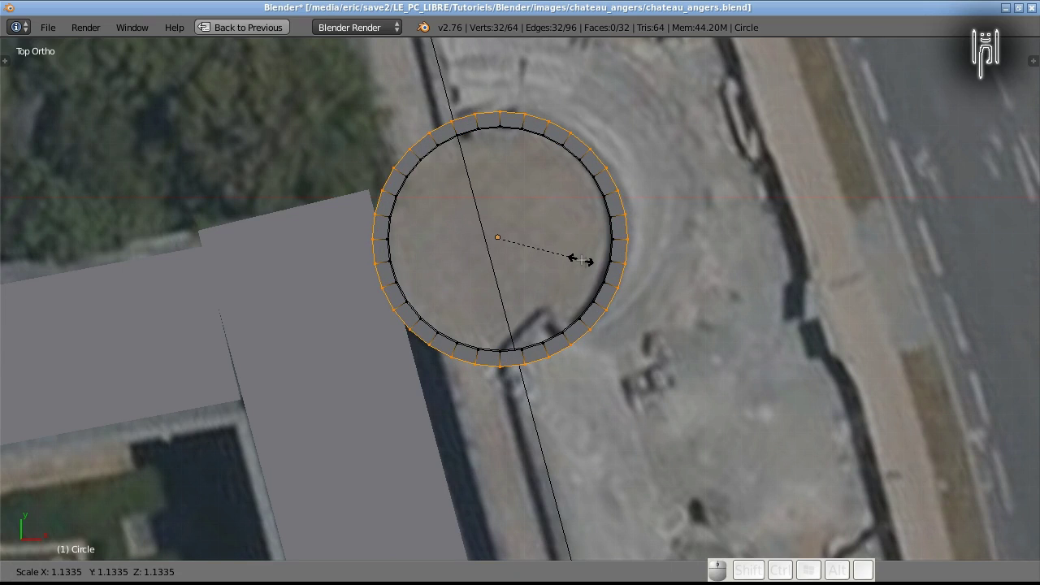
pyautogui.click(583, 261)
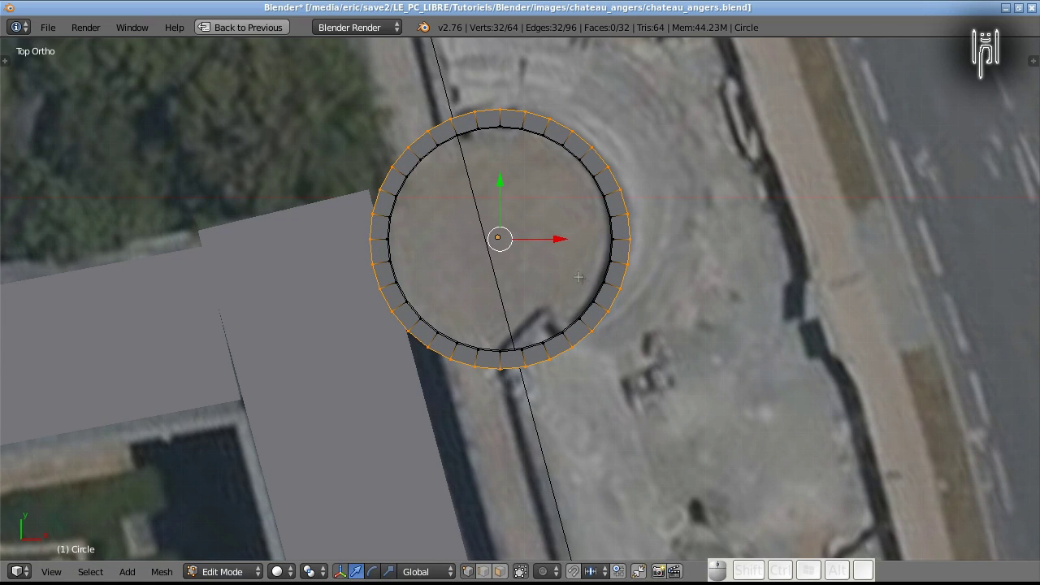
# Duplicate the whole ring onto the next round tower south along the wall.
pyautogui.press('a')
pyautogui.press('a')
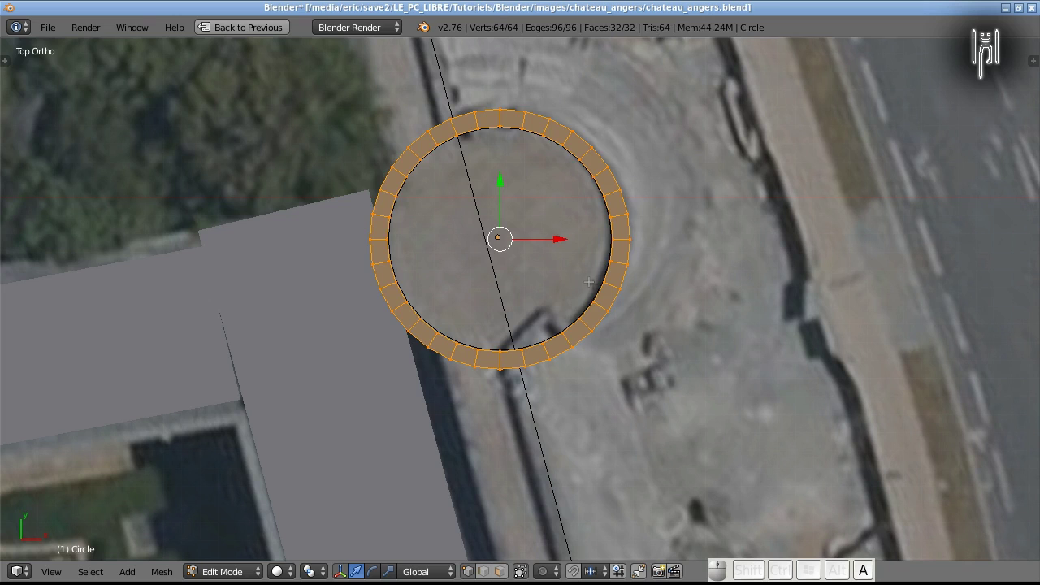
pyautogui.scroll(-5, 589, 281)
pyautogui.keyDown('shift'); pyautogui.moveTo(428, 434); pyautogui.dragTo(338, 225, button='middle'); pyautogui.keyUp('shift')
pyautogui.hotkey('shift', 'd')
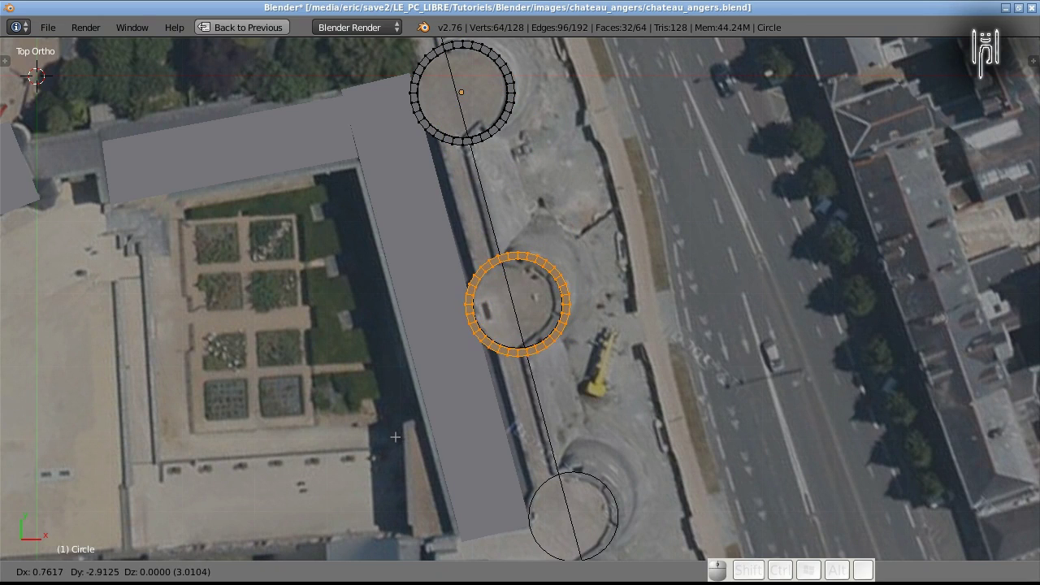
pyautogui.click(395, 438)
# Fine-tune the duplicated ring's centring on the second tower by moving it 0.0125 along Y.
pyautogui.scroll(6, 447, 388)
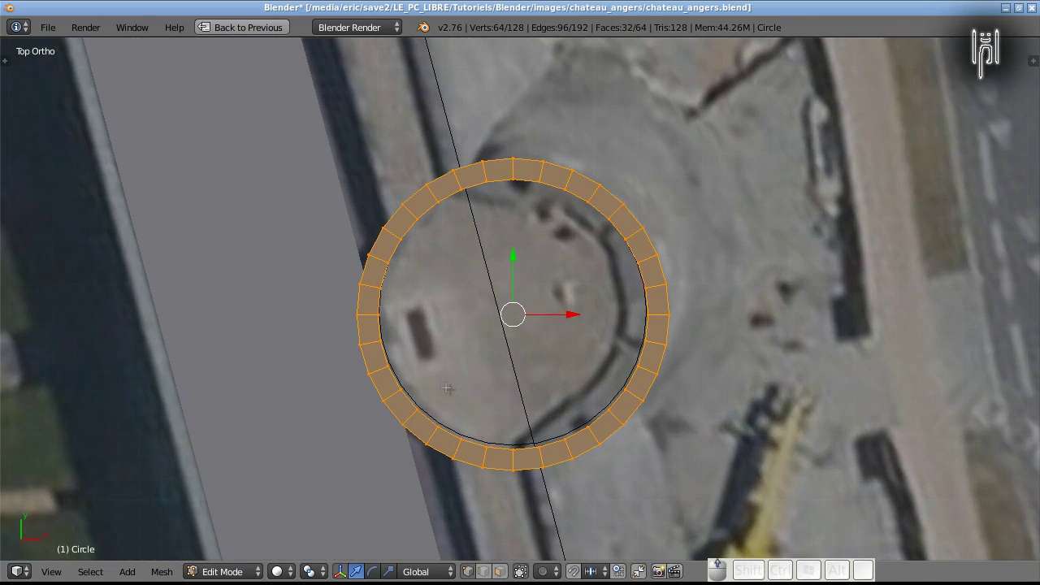
pyautogui.scroll(1, 447, 388)
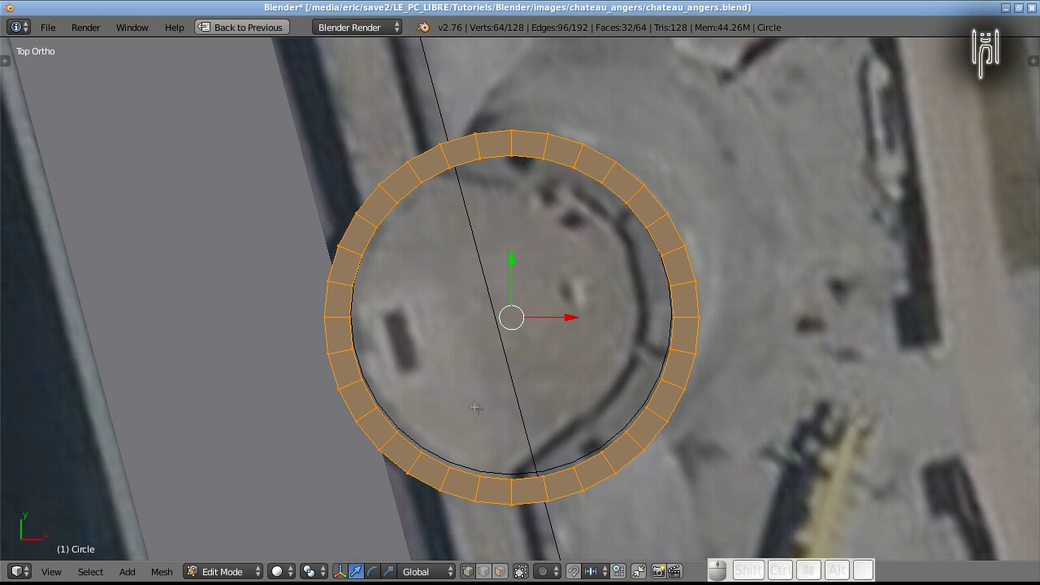
pyautogui.press('g')
pyautogui.press('Up')
pyautogui.press('Up')
pyautogui.press('Up')
pyautogui.press('Up')
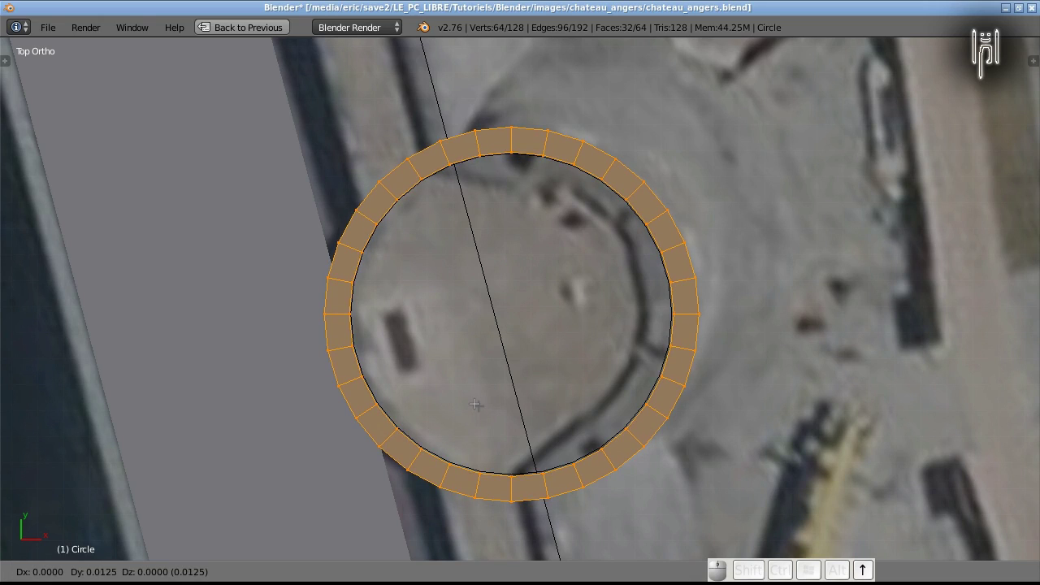
pyautogui.press('Return')
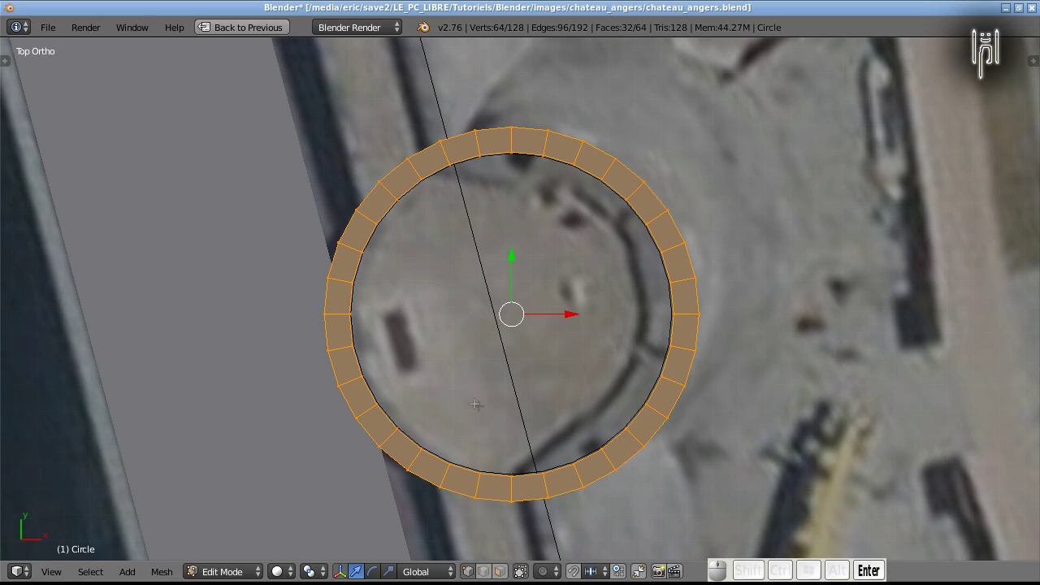
# Rotate the second tower's ring about 5 degrees so one outer segment lines up with the wall.
pyautogui.keyDown('shift'); pyautogui.moveTo(248, 203); pyautogui.dragTo(399, 47, button='middle'); pyautogui.keyUp('shift')
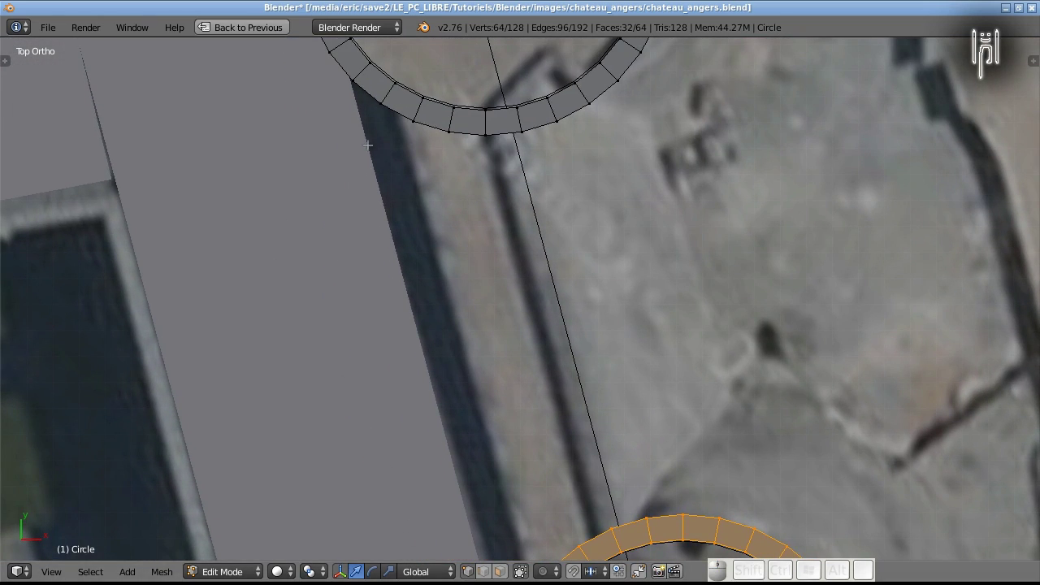
pyautogui.press('shift')
pyautogui.keyDown('shift'); pyautogui.moveTo(552, 498); pyautogui.dragTo(464, 427, button='middle'); pyautogui.keyUp('shift')
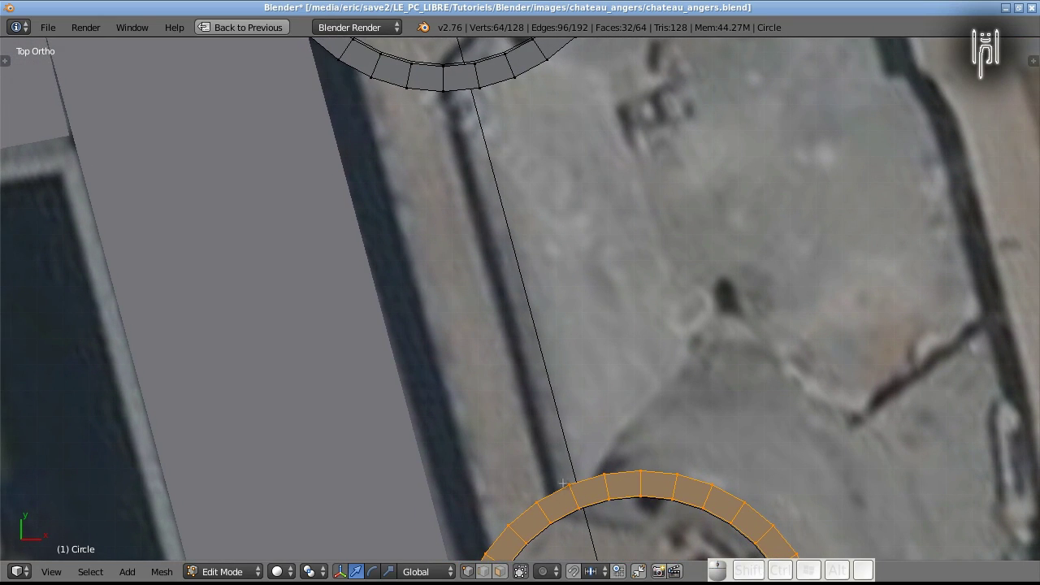
pyautogui.press('r')
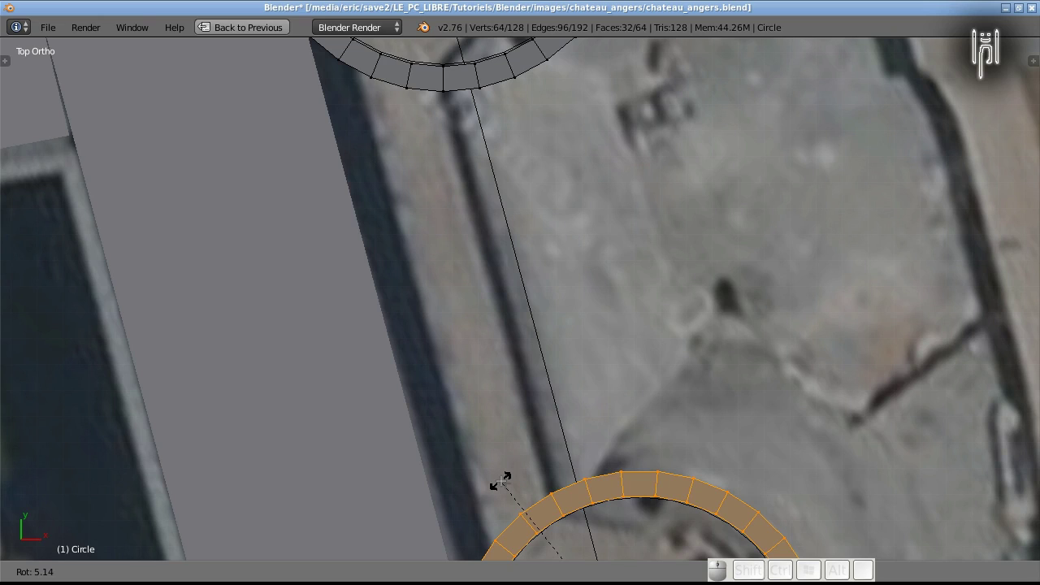
pyautogui.click(504, 479)
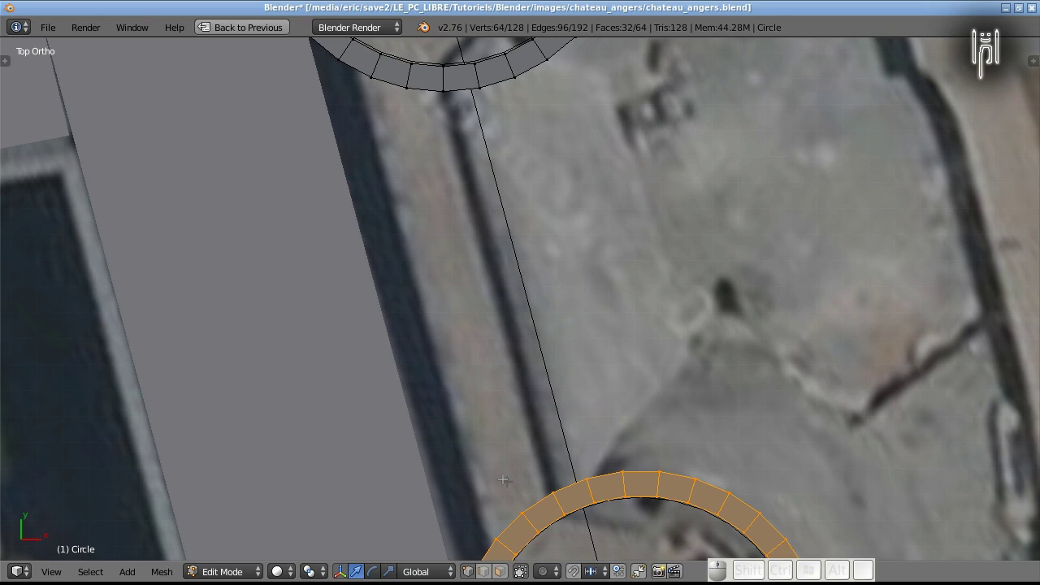
# Bridge the two rings with a wall face between the facing outer edges, two vertices on each ring.
pyautogui.rightClick(551, 490)
pyautogui.keyDown('shift'); pyautogui.rightClick(570, 471); pyautogui.keyUp('shift')
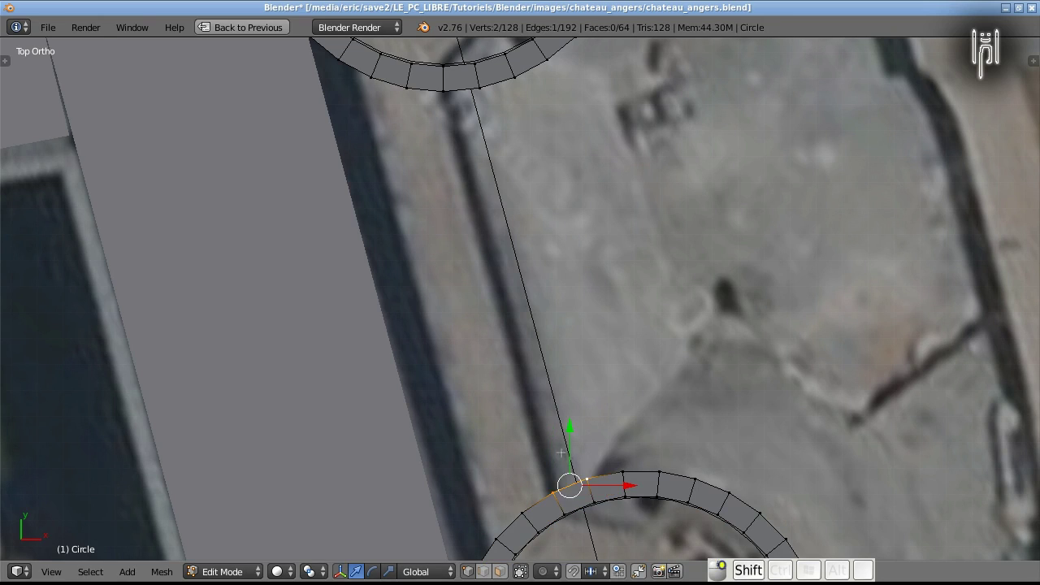
pyautogui.keyDown('shift'); pyautogui.rightClick(443, 90); pyautogui.keyUp('shift')
pyautogui.keyDown('shift'); pyautogui.rightClick(479, 88); pyautogui.keyUp('shift')
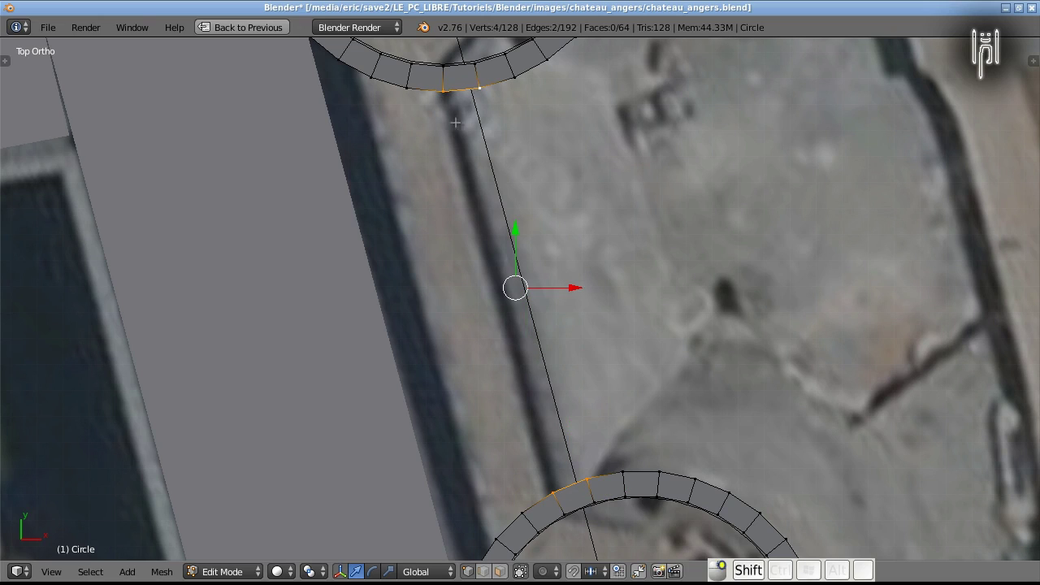
pyautogui.press('f')
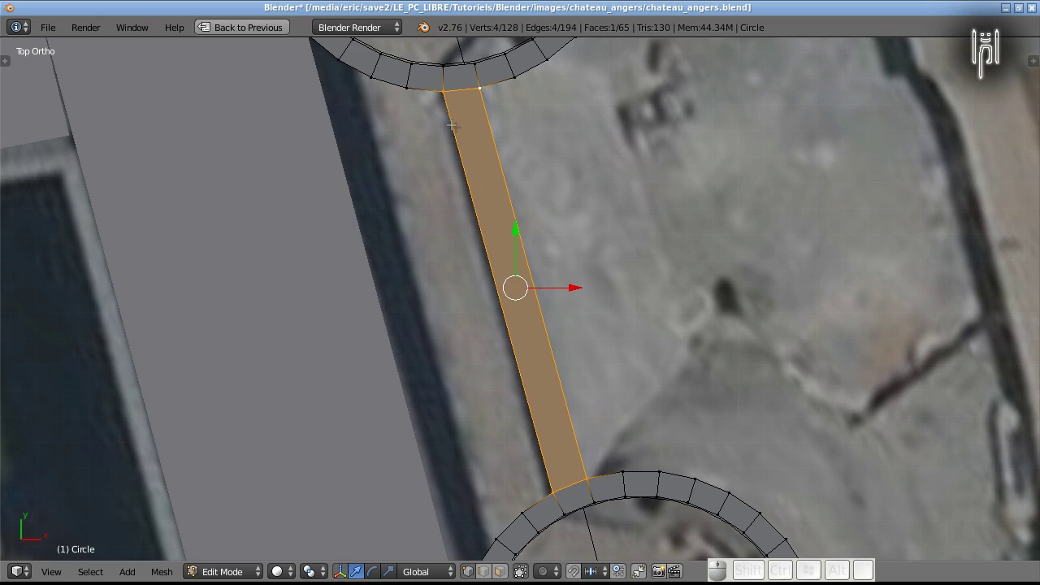
# Select only the second tower's ring and duplicate it onto the third tower farther south.
pyautogui.scroll(-8, 453, 126)
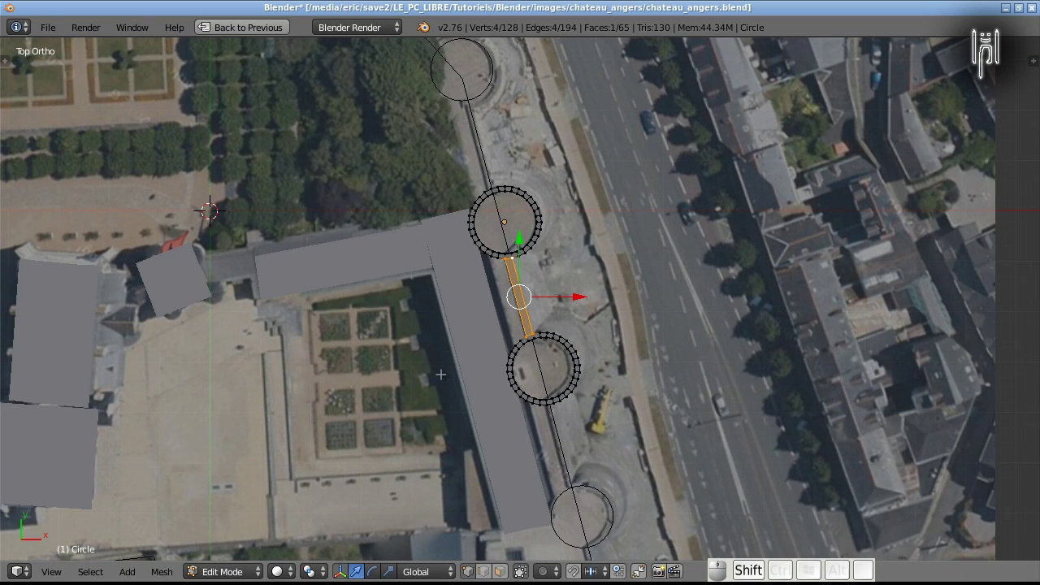
pyautogui.press('a')
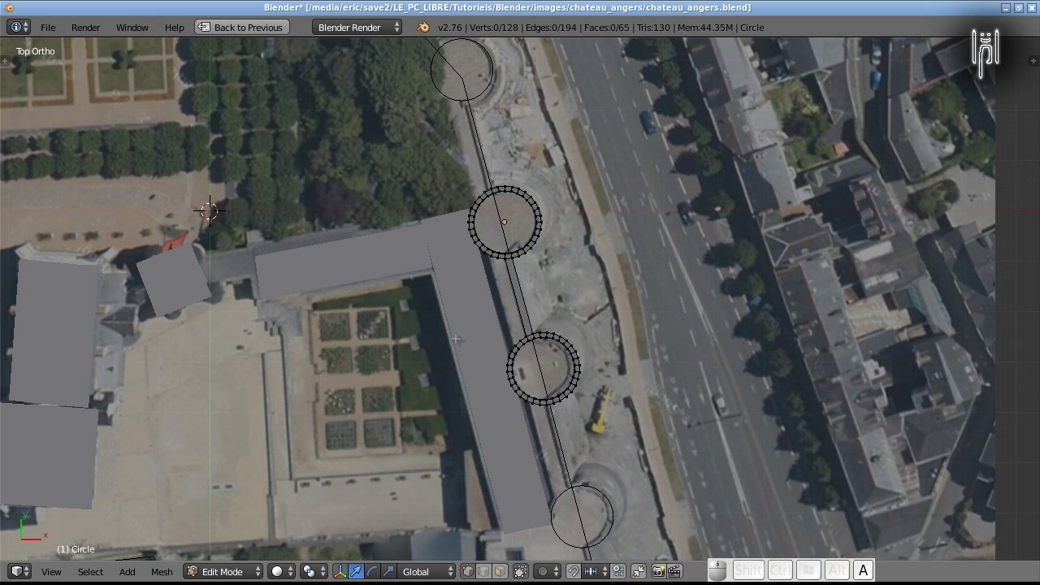
pyautogui.keyDown('alt'); pyautogui.keyDown('shift'); pyautogui.click(524, 400); pyautogui.keyUp('shift'); pyautogui.keyUp('alt')
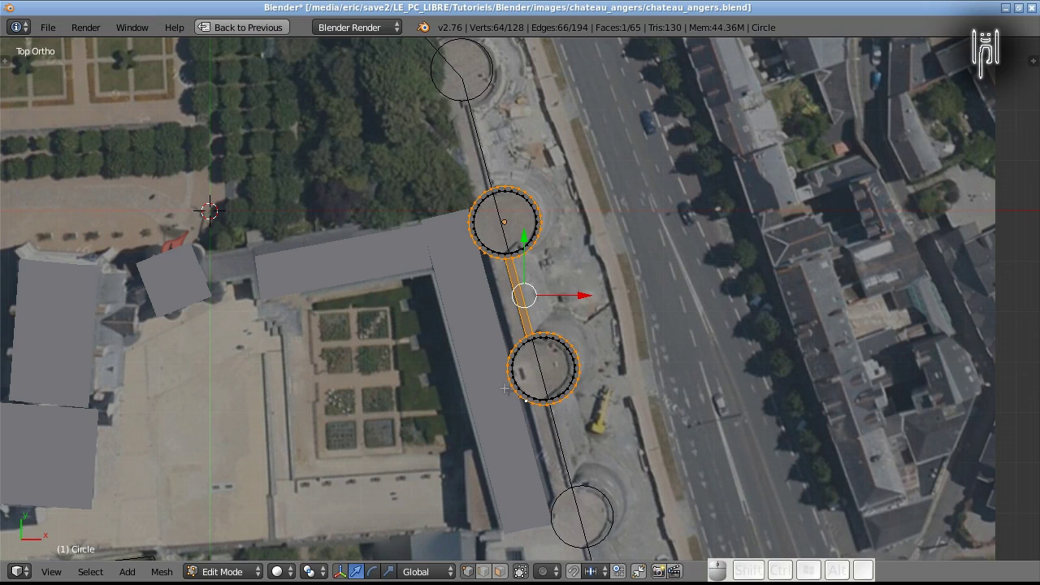
pyautogui.press('a')
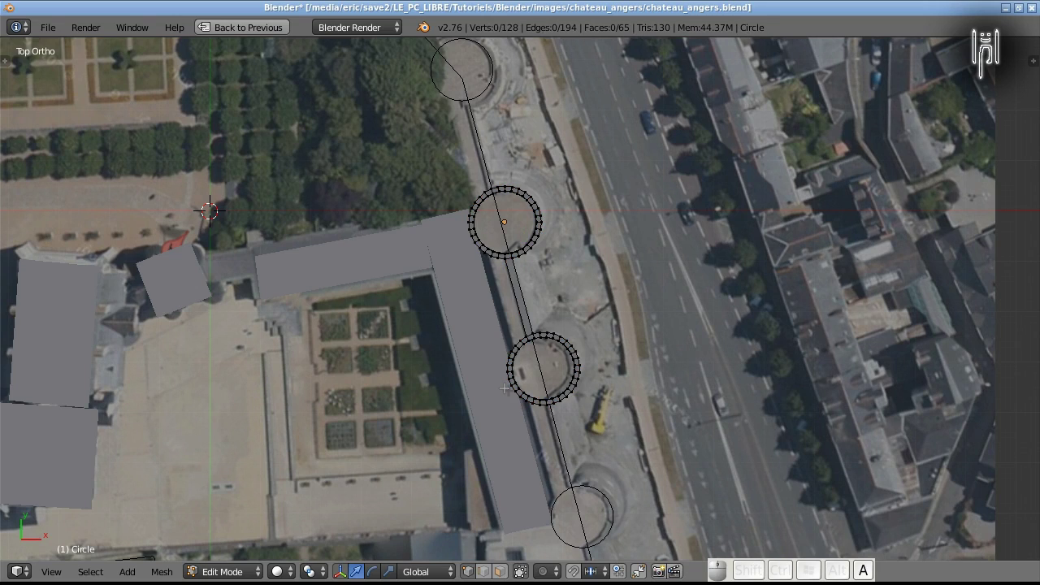
pyautogui.press('b')
pyautogui.moveTo(464, 315); pyautogui.dragTo(611, 423)
pyautogui.keyDown('shift'); pyautogui.moveTo(457, 381); pyautogui.dragTo(404, 163, button='middle'); pyautogui.keyUp('shift')
pyautogui.hotkey('shift', 'd')
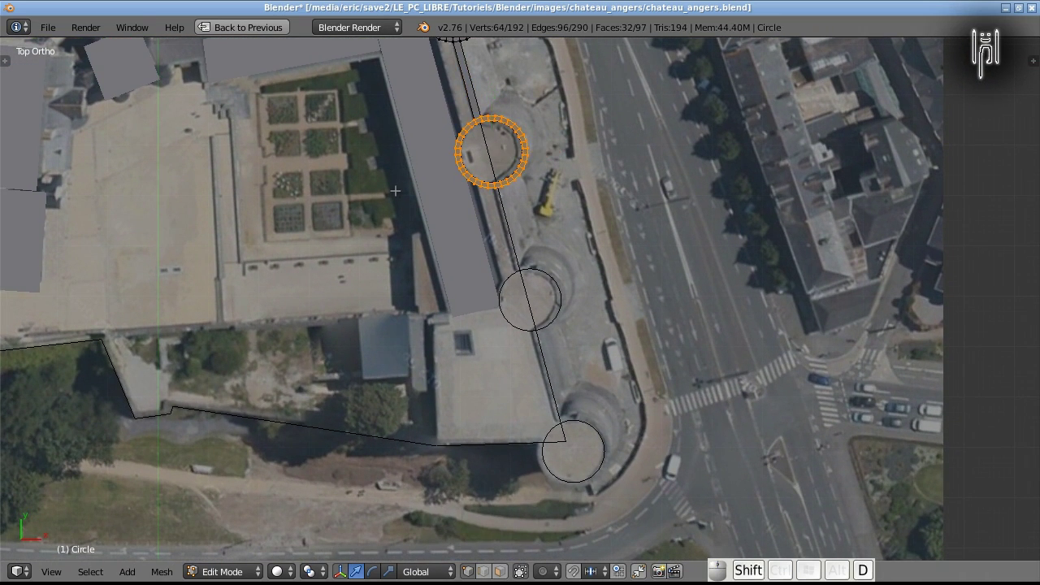
pyautogui.click(437, 342)
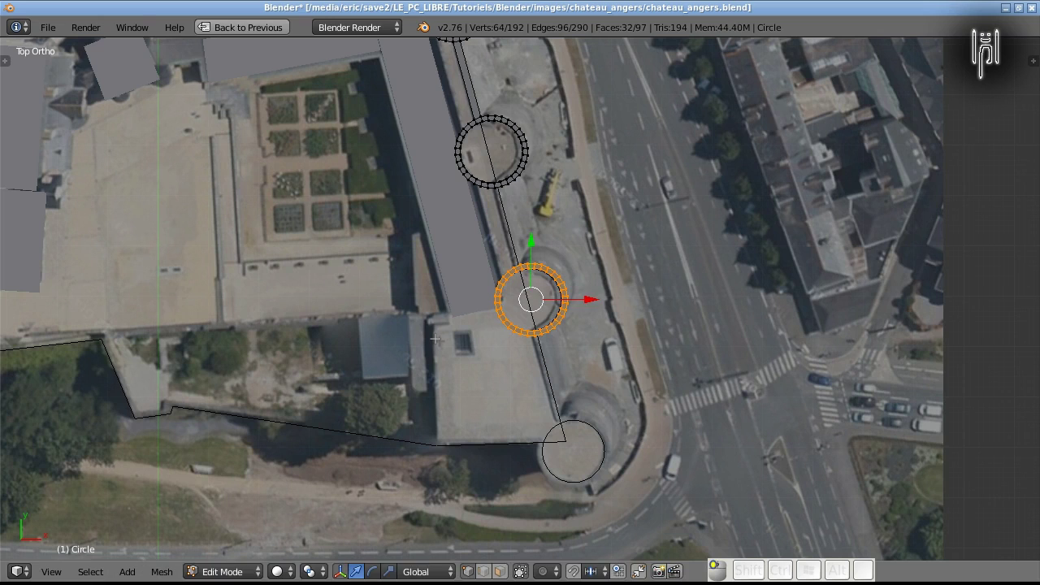
# Fine-tune the third ring's centring by moving it -0.0225 in X and -0.0075 in Y onto the traced outline.
pyautogui.scroll(5, 456, 295)
pyautogui.scroll(3, 456, 297)
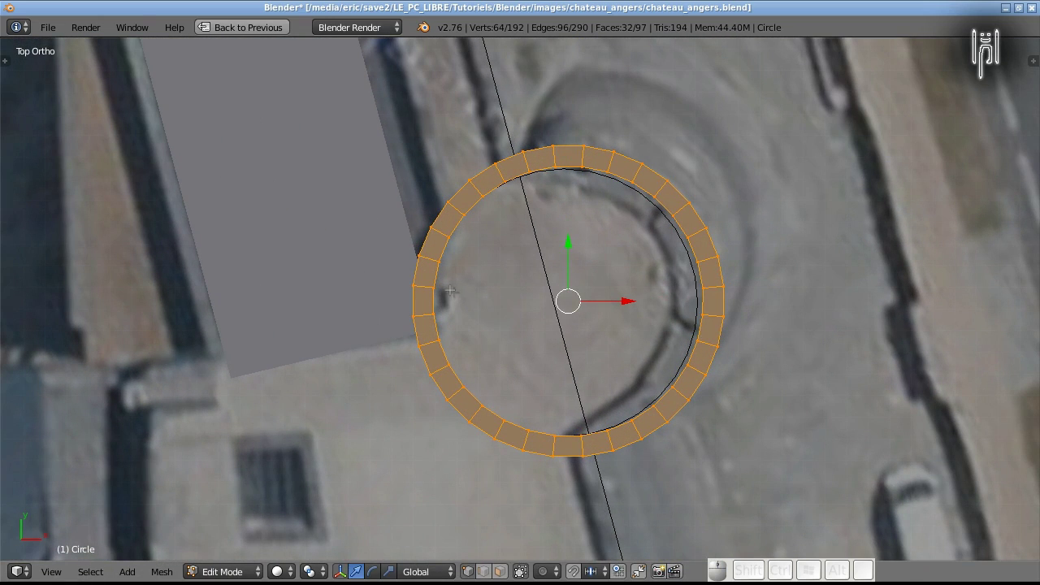
pyautogui.press('g')
pyautogui.press('Left')
pyautogui.press('Left')
pyautogui.press('Left')
pyautogui.press('Left')
pyautogui.press('Left')
pyautogui.press('Left')
pyautogui.press('Down')
pyautogui.press('Down')
pyautogui.press('Down')
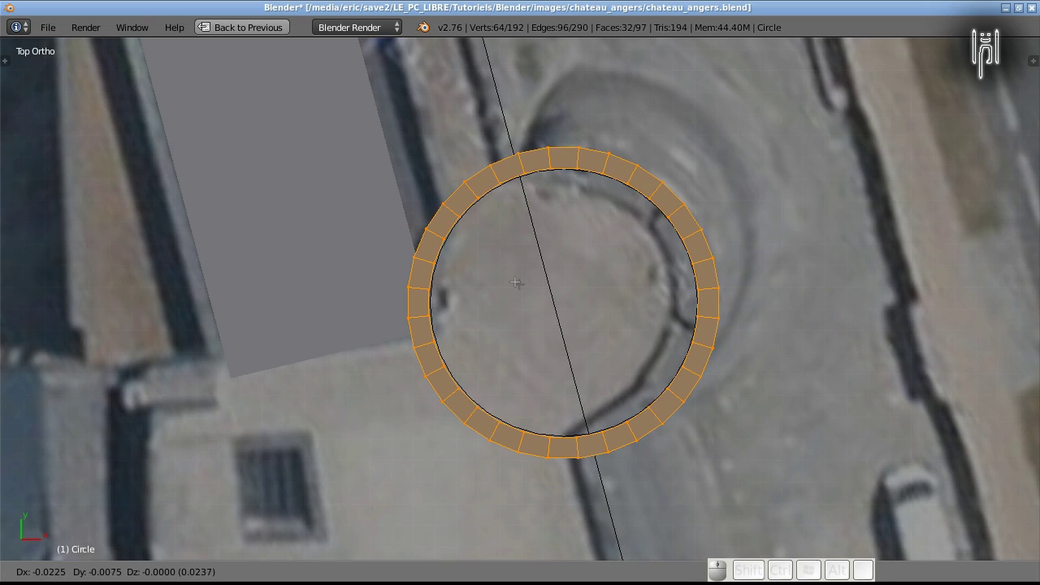
pyautogui.press('Return')
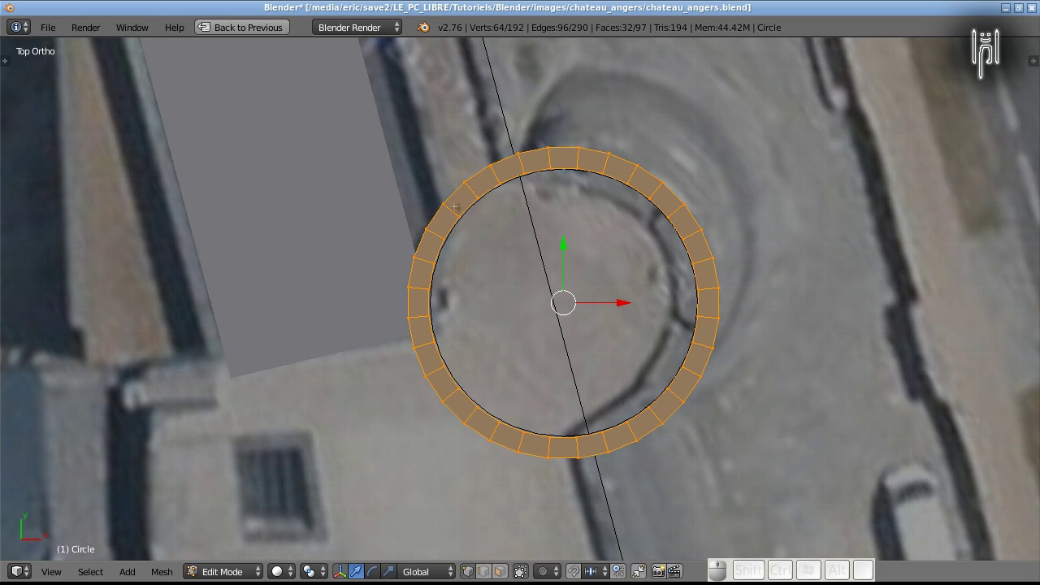
pyautogui.scroll(-5, 452, 210)
pyautogui.scroll(4, 436, 157)
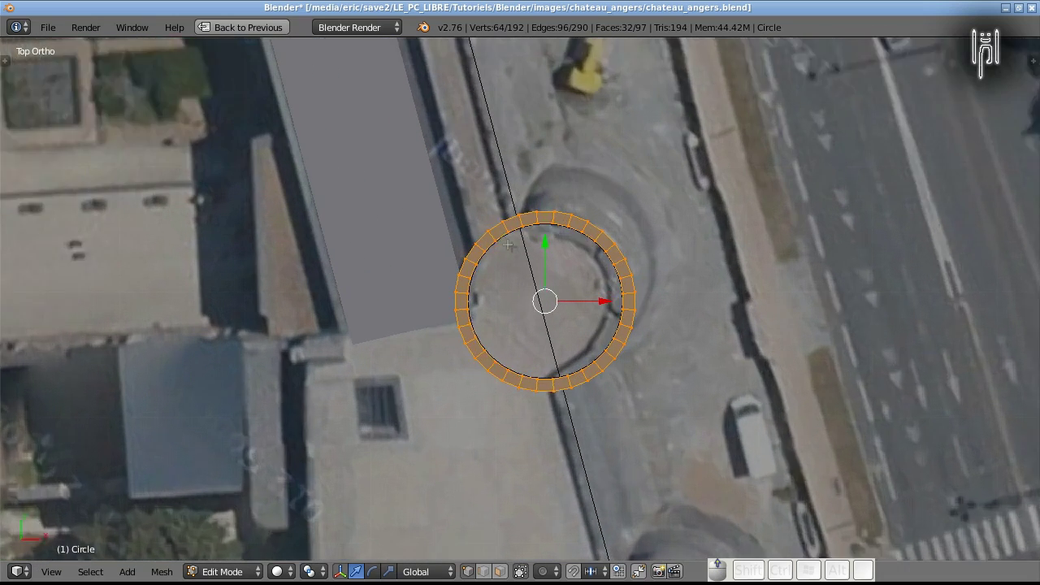
pyautogui.keyDown('shift'); pyautogui.moveTo(473, 184); pyautogui.dragTo(328, 362, button='middle'); pyautogui.keyUp('shift')
pyautogui.scroll(-3, 118, 483)
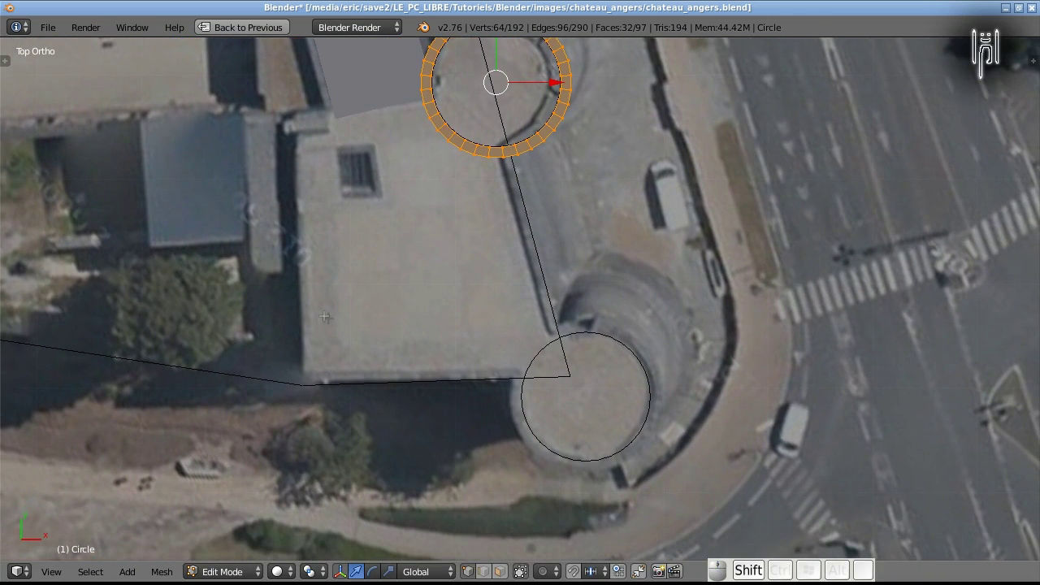
# Duplicate the third ring onto the southeast corner tower, about 0.9 in X and -3 in Y away, and nudge it onto the traced outline.
pyautogui.hotkey('shift', 'd')
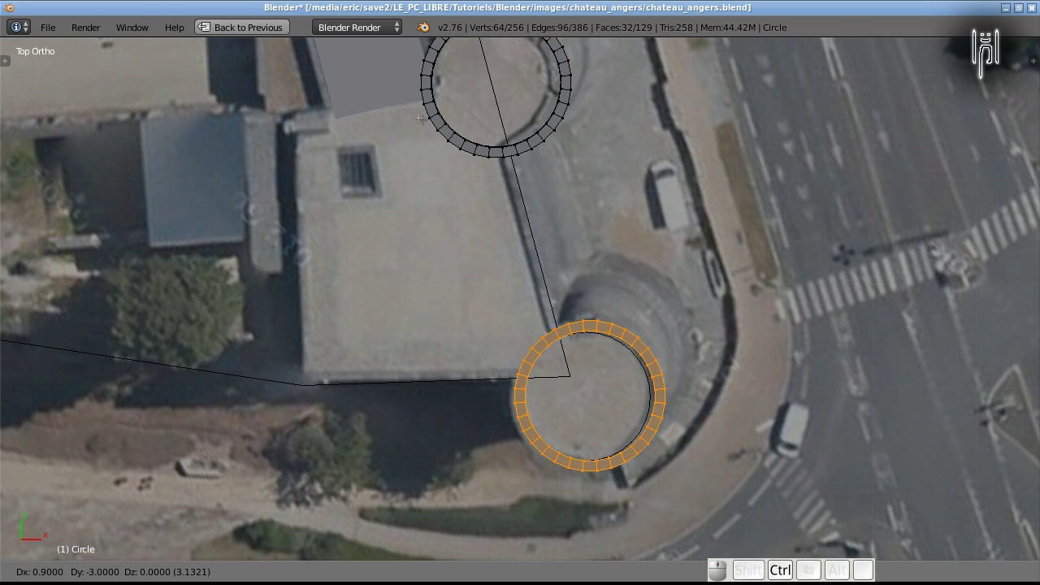
pyautogui.click(534, 275)
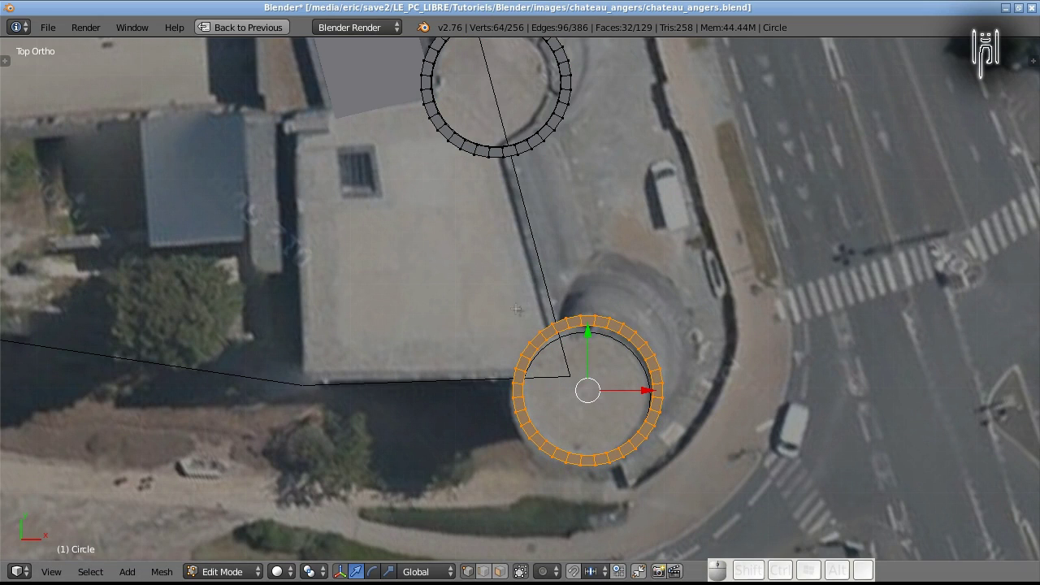
pyautogui.press('g')
pyautogui.press('Down')
pyautogui.press('Down')
pyautogui.press('Down')
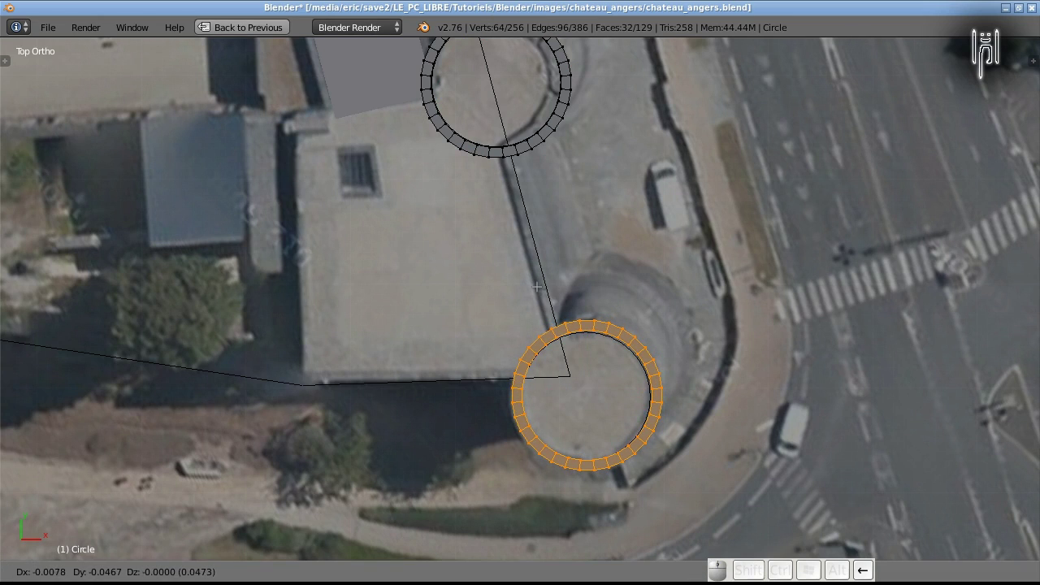
pyautogui.press('Up')
pyautogui.press('Return')
# Duplicate the ring onto the three towers north of the first ringed tower, one after another along the east wall.
pyautogui.scroll(-9, 535, 287)
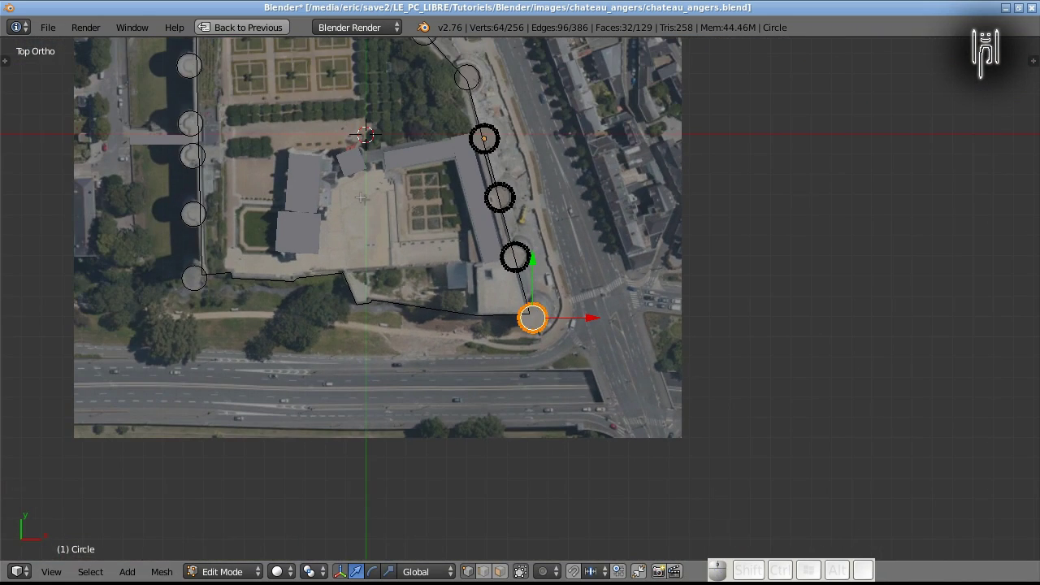
pyautogui.keyDown('shift'); pyautogui.moveTo(378, 175); pyautogui.dragTo(603, 333, button='middle'); pyautogui.keyUp('shift')
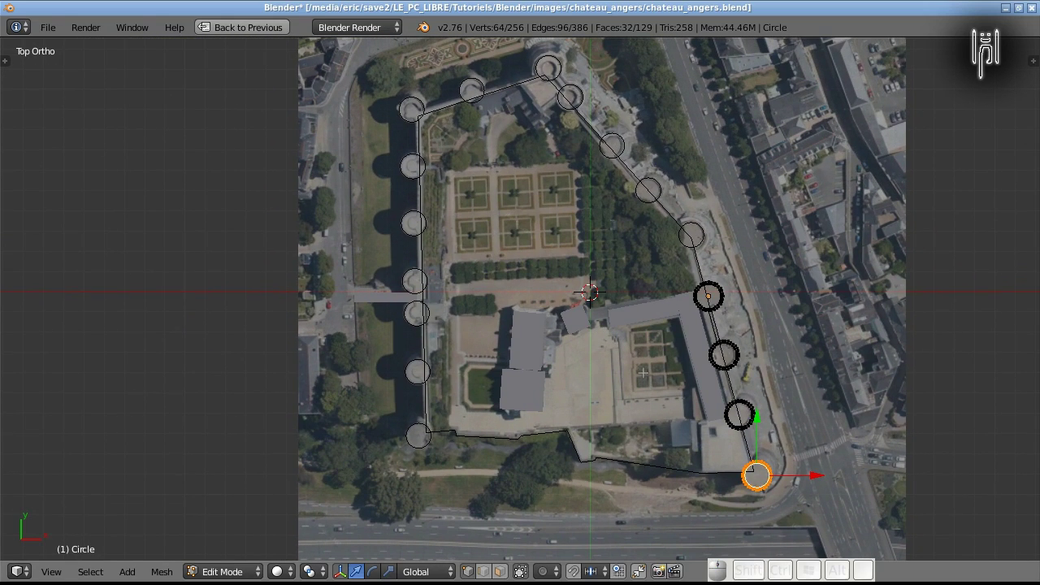
pyautogui.hotkey('shift', 'd')
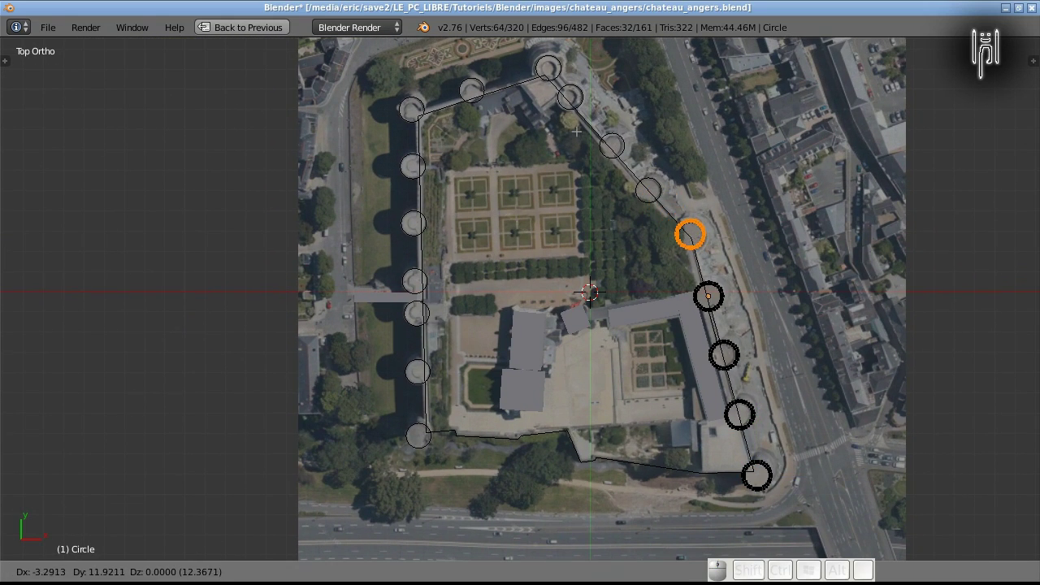
pyautogui.click(577, 131)
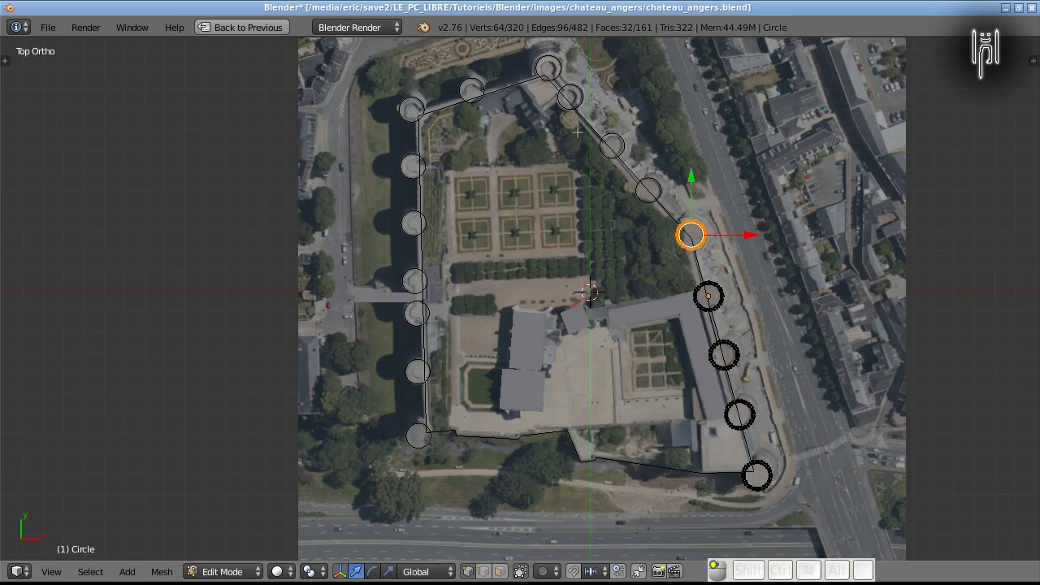
pyautogui.hotkey('shift', 'd')
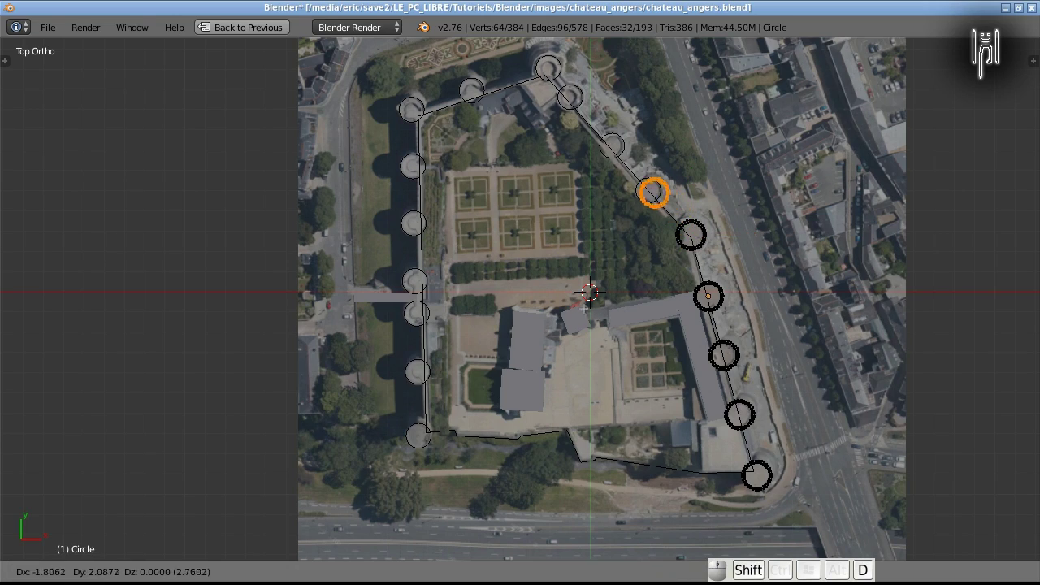
pyautogui.click(582, 306)
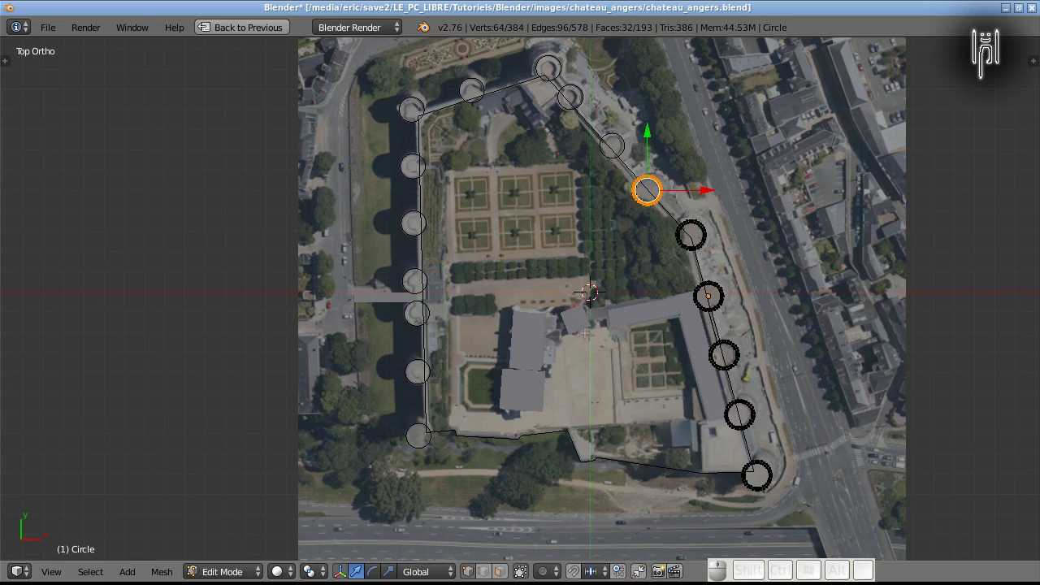
pyautogui.hotkey('shift', 'd')
pyautogui.click(553, 292)
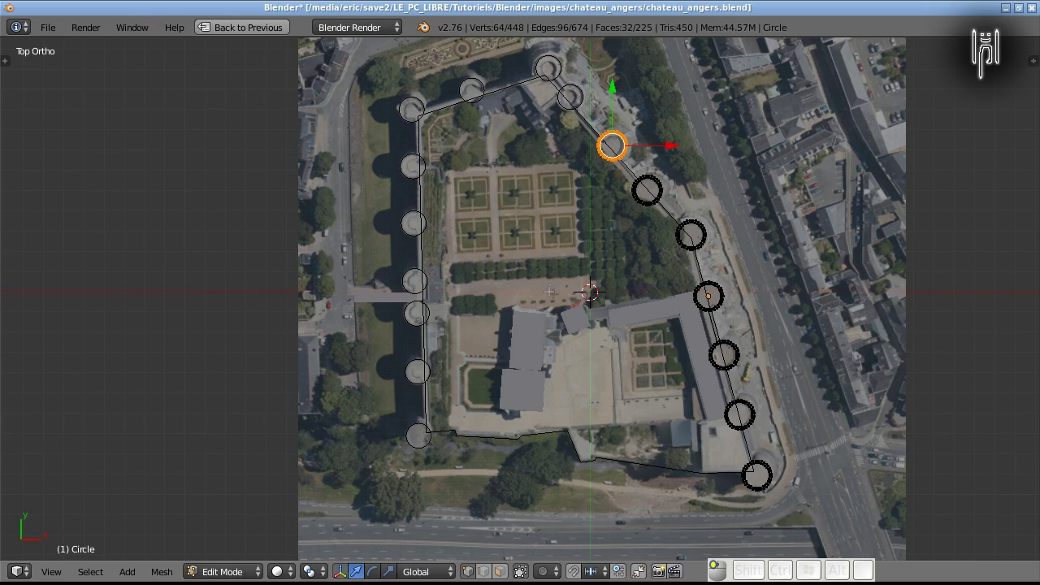
# Duplicate the ring onto the two close-set towers at the northern tip of the castle outline.
pyautogui.hotkey('shift', 'd')
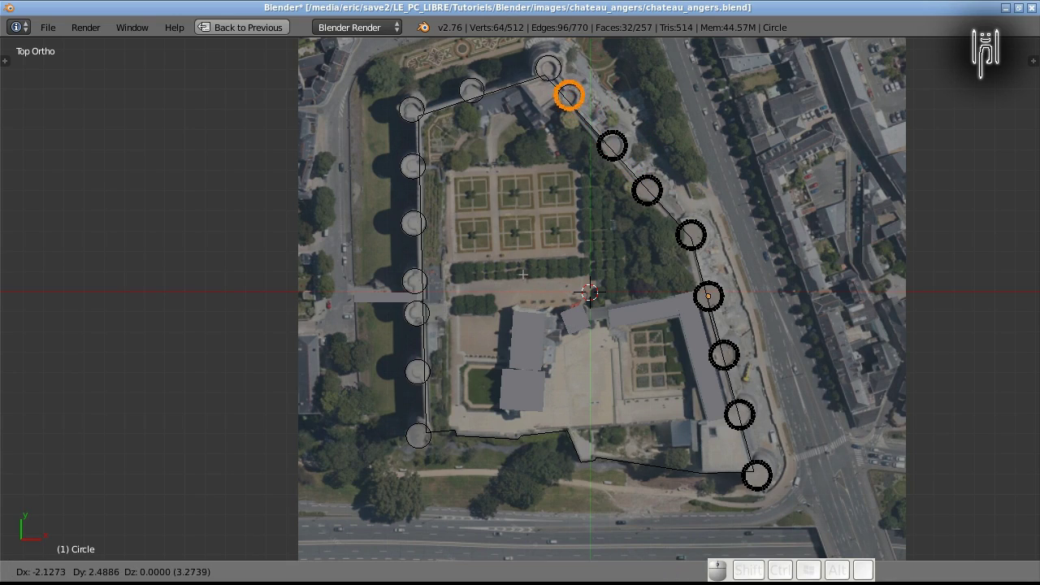
pyautogui.click(524, 277)
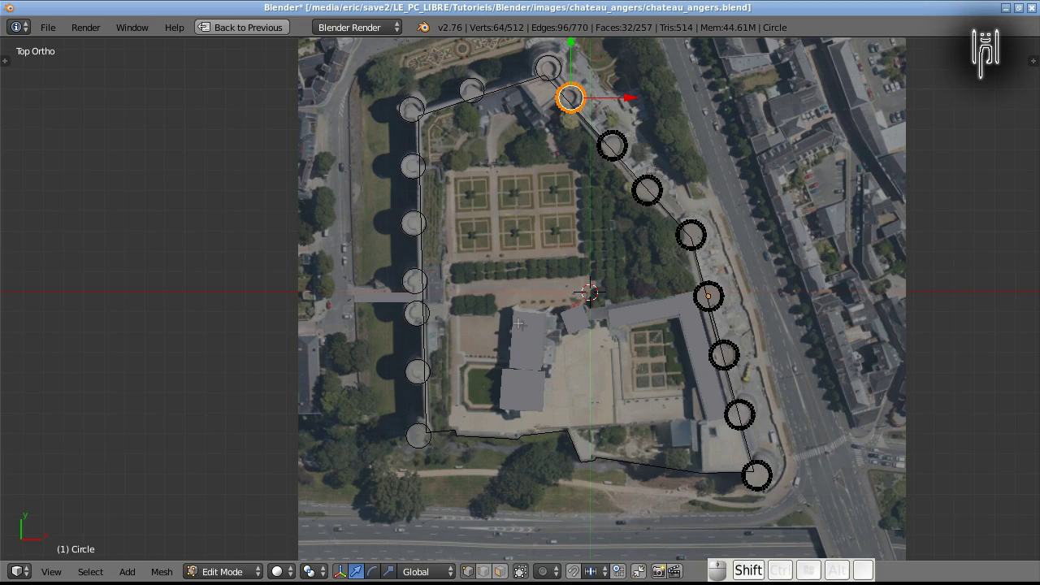
pyautogui.hotkey('shift', 'd')
pyautogui.click(496, 295)
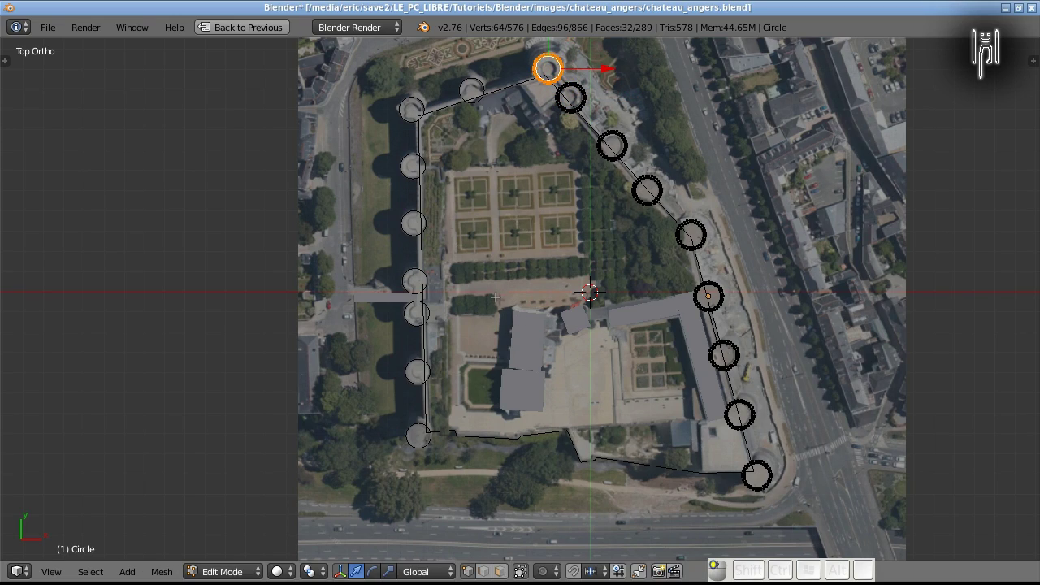
# Duplicate the ring onto the middle tower of the north wall and onto the northwest corner tower.
pyautogui.hotkey('shift', 'd')
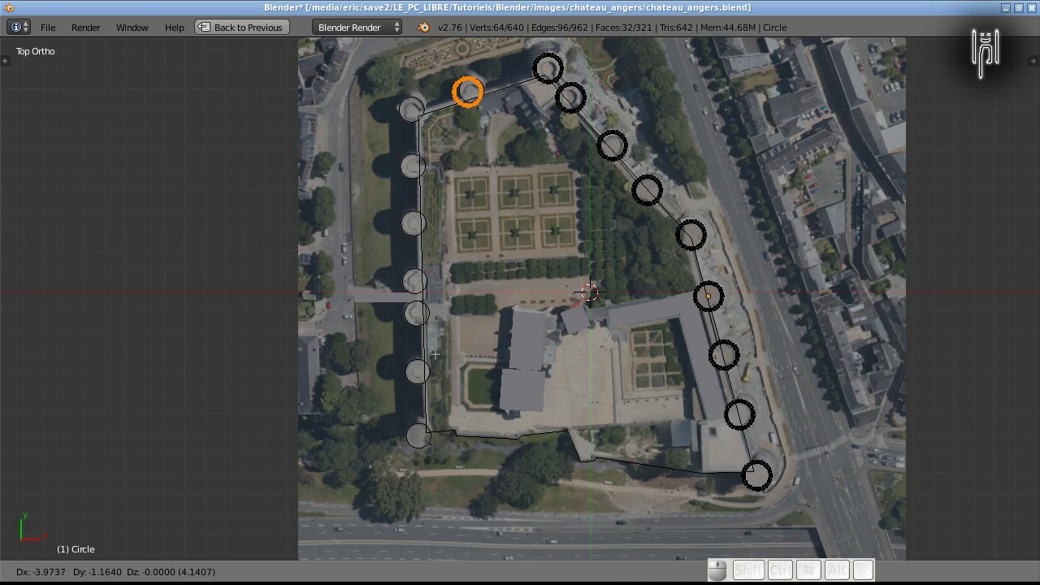
pyautogui.click(440, 353)
pyautogui.hotkey('shift', 'd')
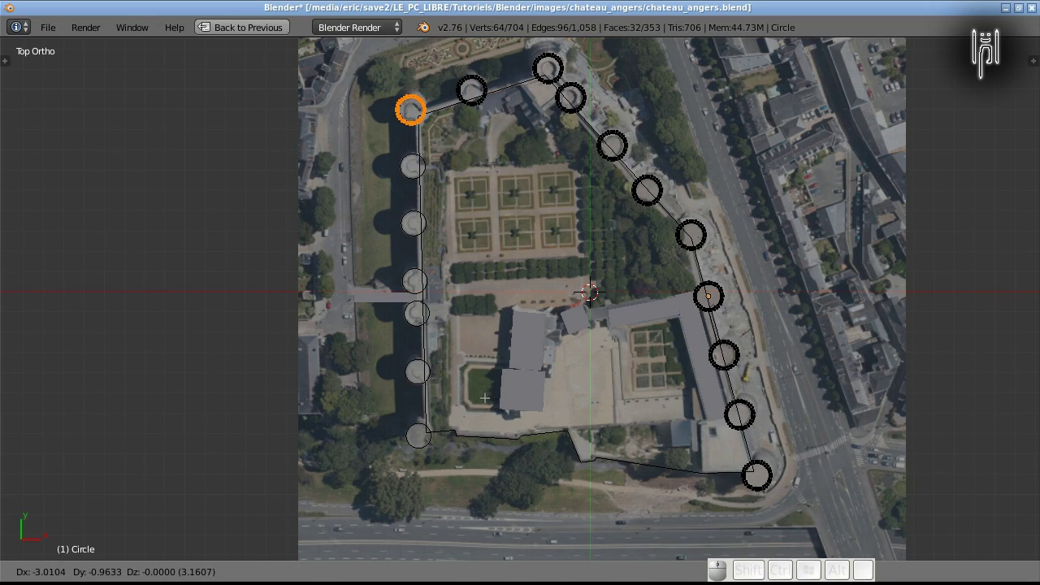
pyautogui.click(484, 398)
# Duplicate the ring southward onto three west-wall towers, ending at the tower just north of the entrance bridge.
pyautogui.hotkey('shift', 'd')
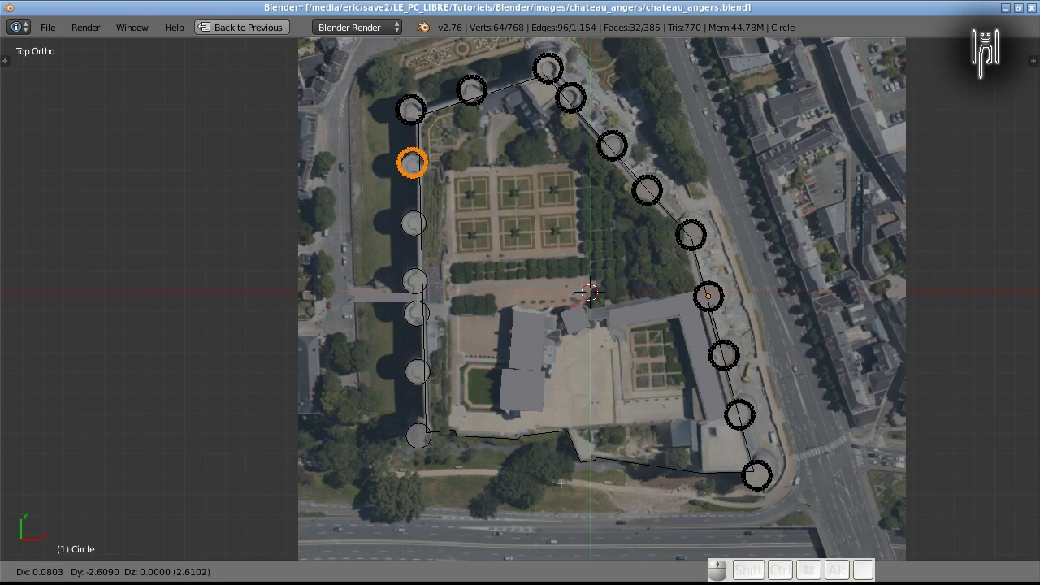
pyautogui.click(564, 487)
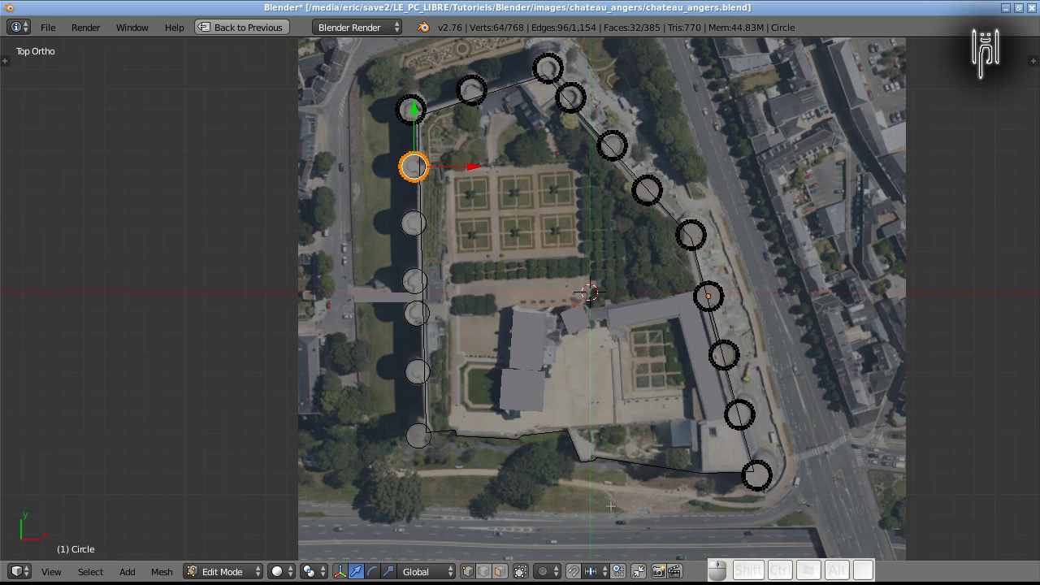
pyautogui.hotkey('shift', 'd')
pyautogui.click(626, 59)
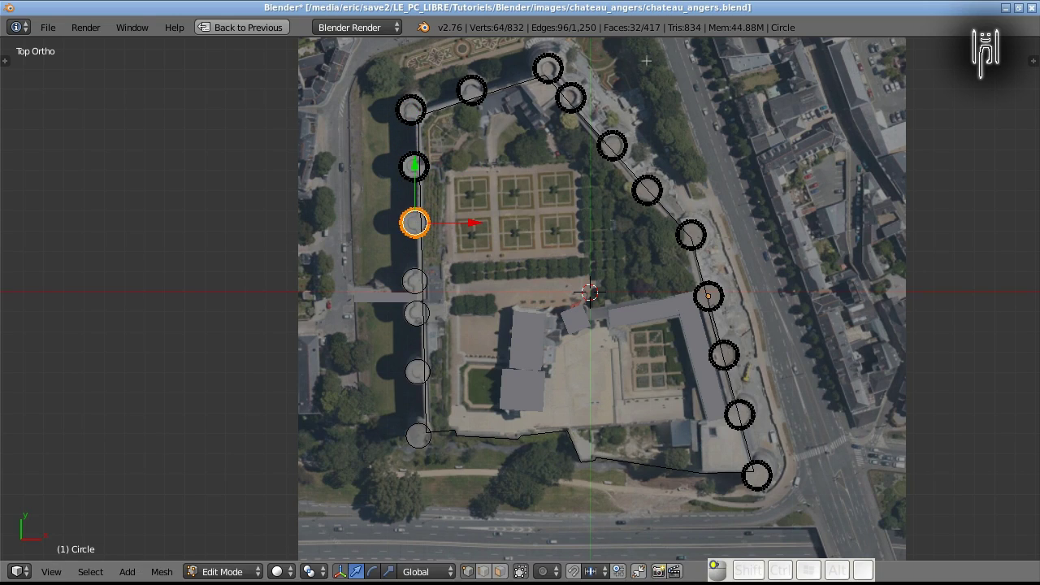
pyautogui.hotkey('shift', 'd')
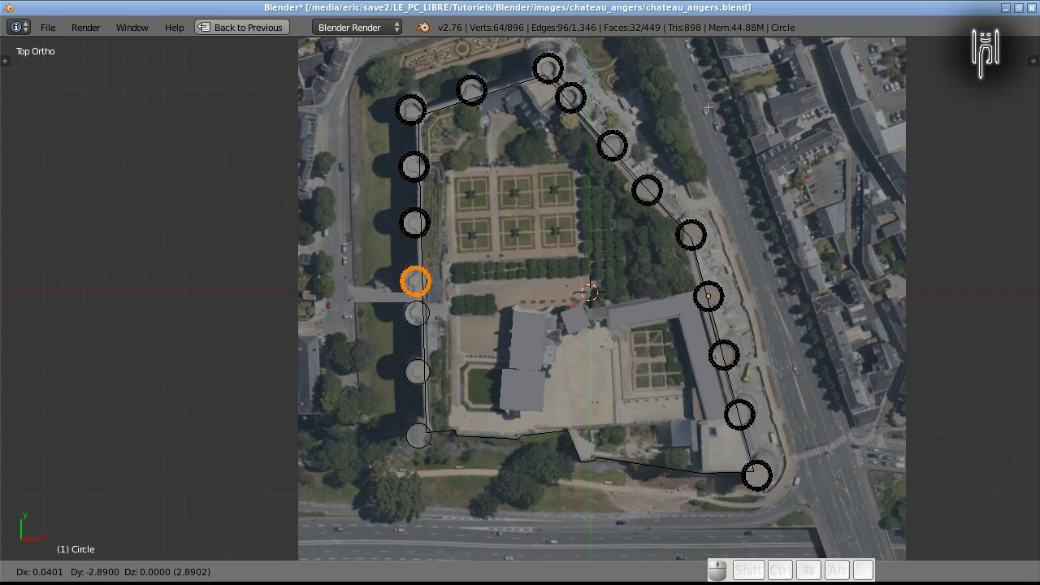
pyautogui.press('Return')
# Duplicate the ring onto the three remaining west-wall towers, from the one south of the entrance bridge to the southwest corner.
pyautogui.scroll(5, 709, 108)
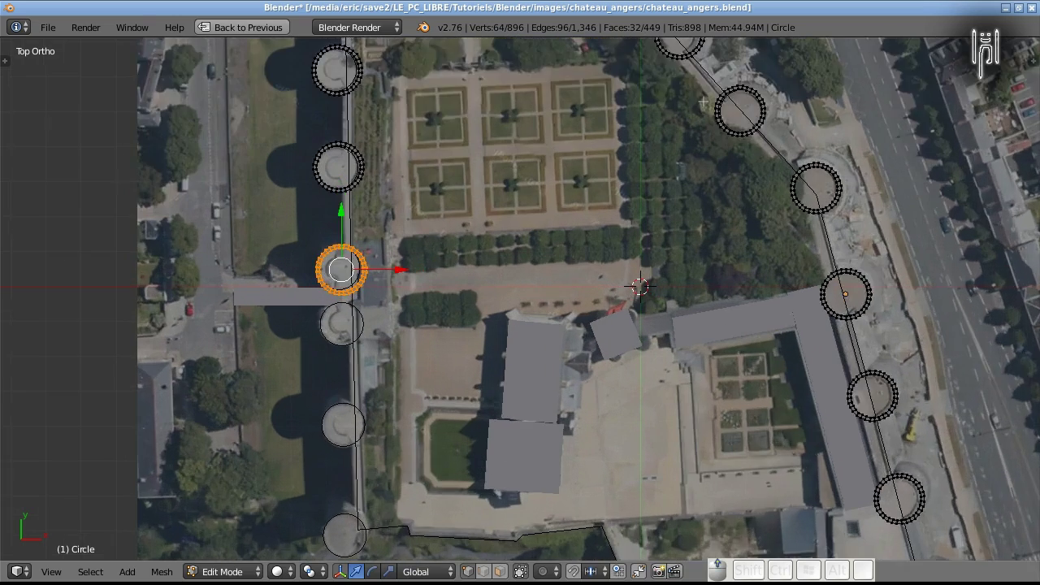
pyautogui.hotkey('shift', 'd')
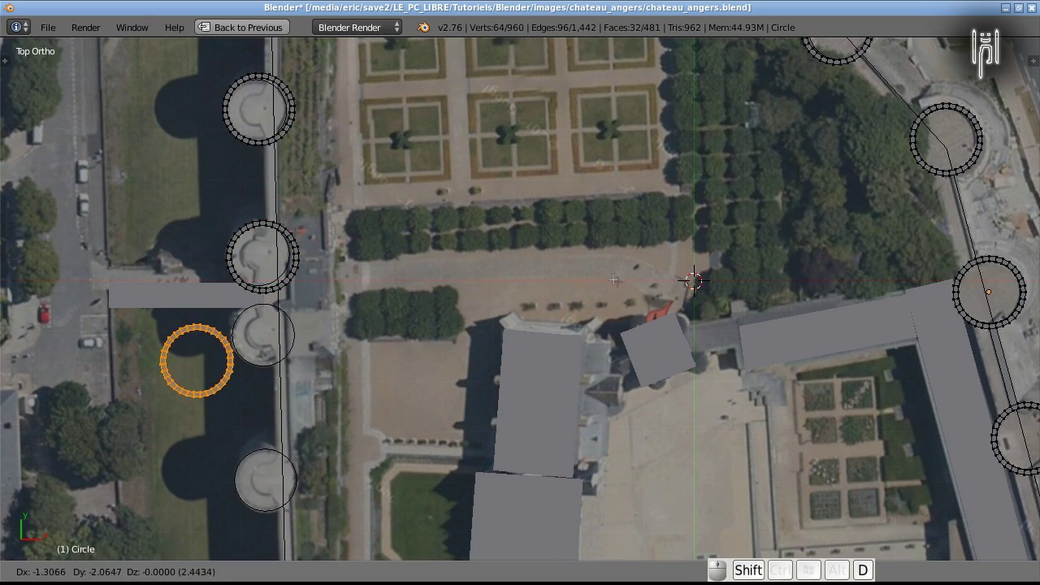
pyautogui.click(679, 254)
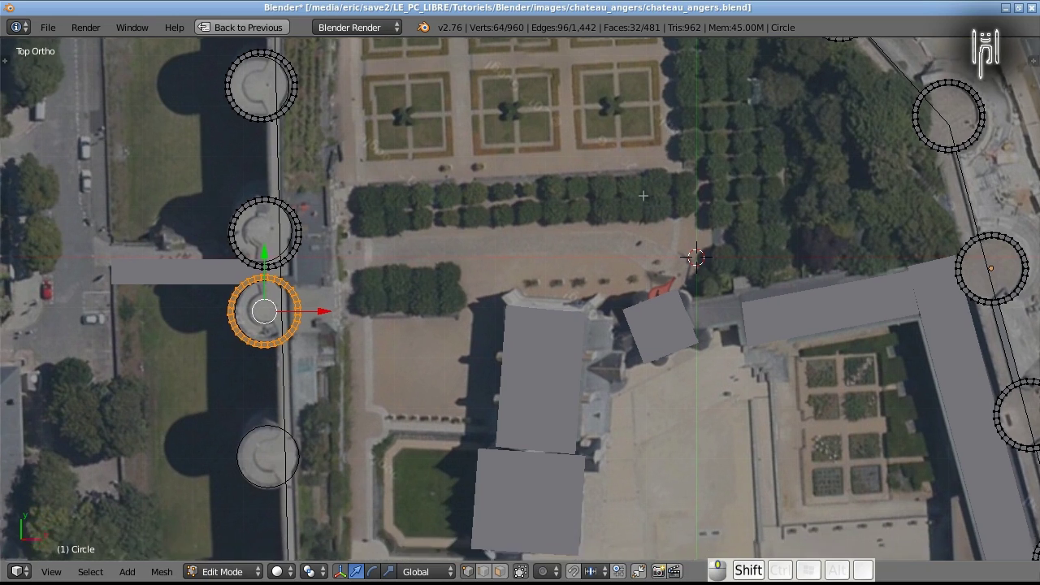
pyautogui.keyDown('shift'); pyautogui.moveTo(638, 230); pyautogui.dragTo(331, 513, button='middle'); pyautogui.keyUp('shift')
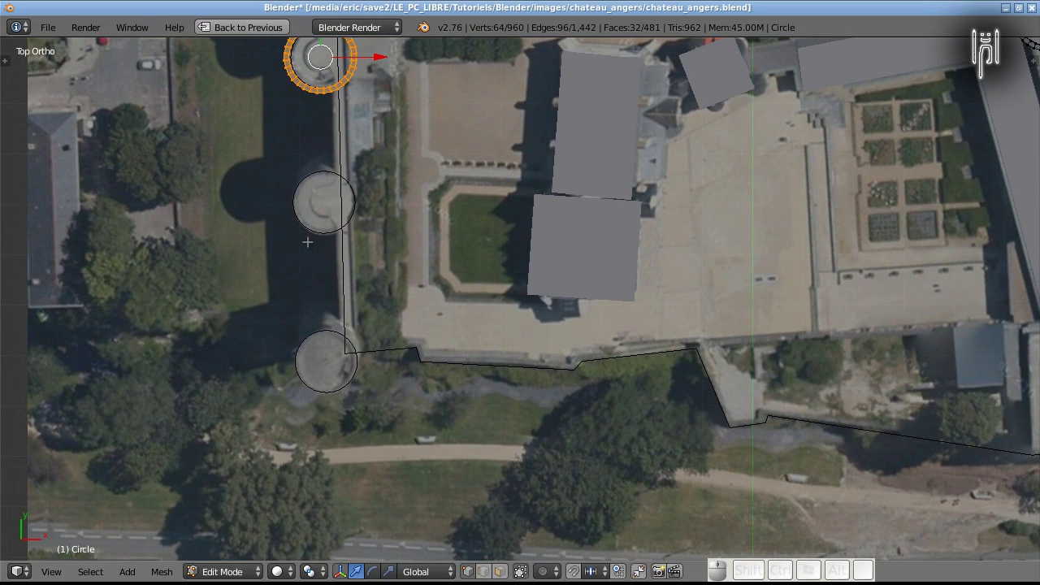
pyautogui.hotkey('shift', 'd')
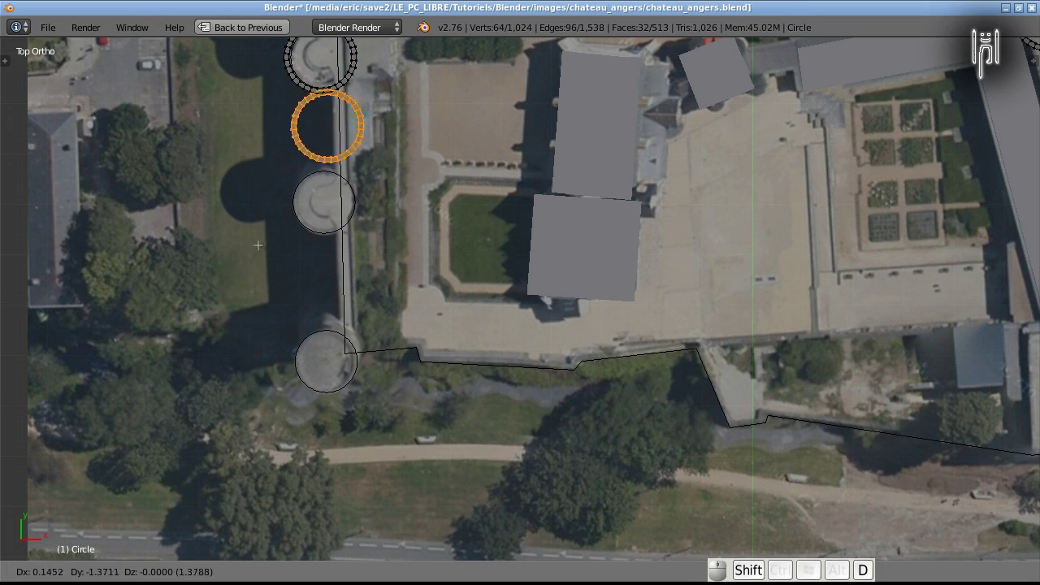
pyautogui.click(254, 313)
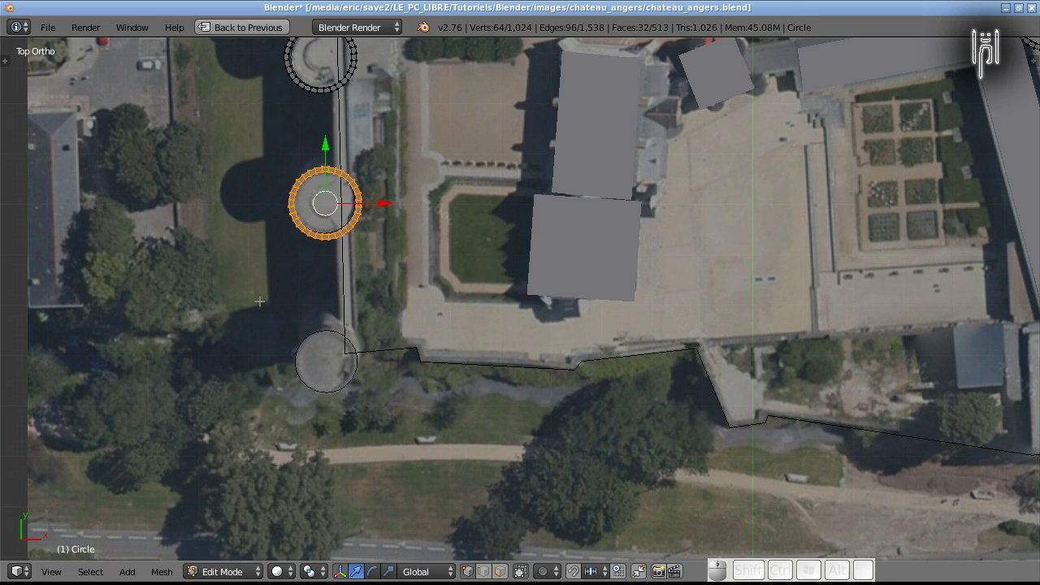
pyautogui.hotkey('shift', 'd')
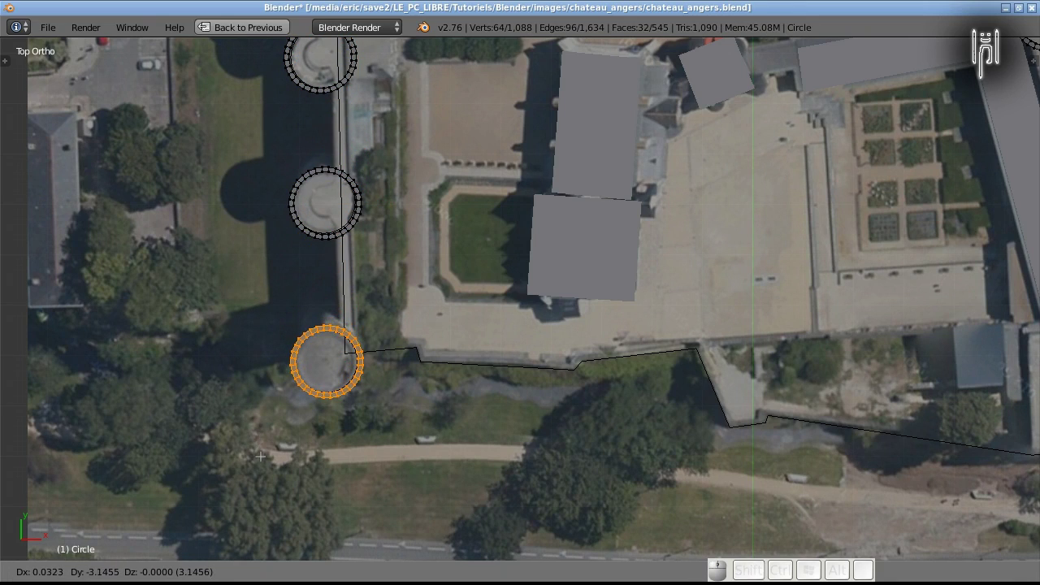
pyautogui.click(262, 457)
# Bridge the second and third east-wall rings with a wall face, using two facing outer vertices on each ring.
pyautogui.keyDown('shift'); pyautogui.moveTo(602, 266); pyautogui.dragTo(330, 131, button='middle'); pyautogui.keyUp('shift')
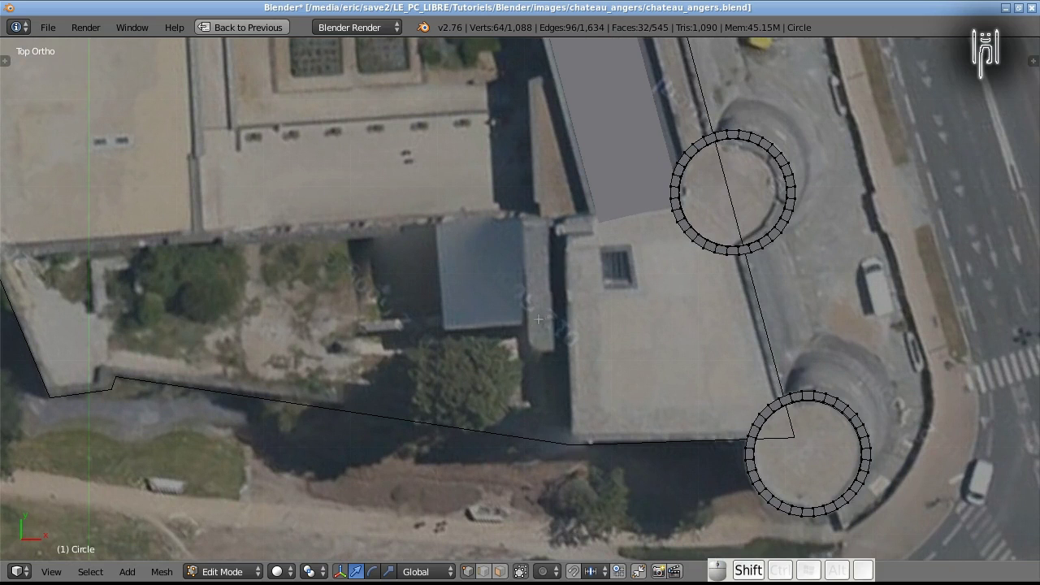
pyautogui.keyDown('shift'); pyautogui.moveTo(516, 157); pyautogui.dragTo(488, 429, button='middle'); pyautogui.keyUp('shift')
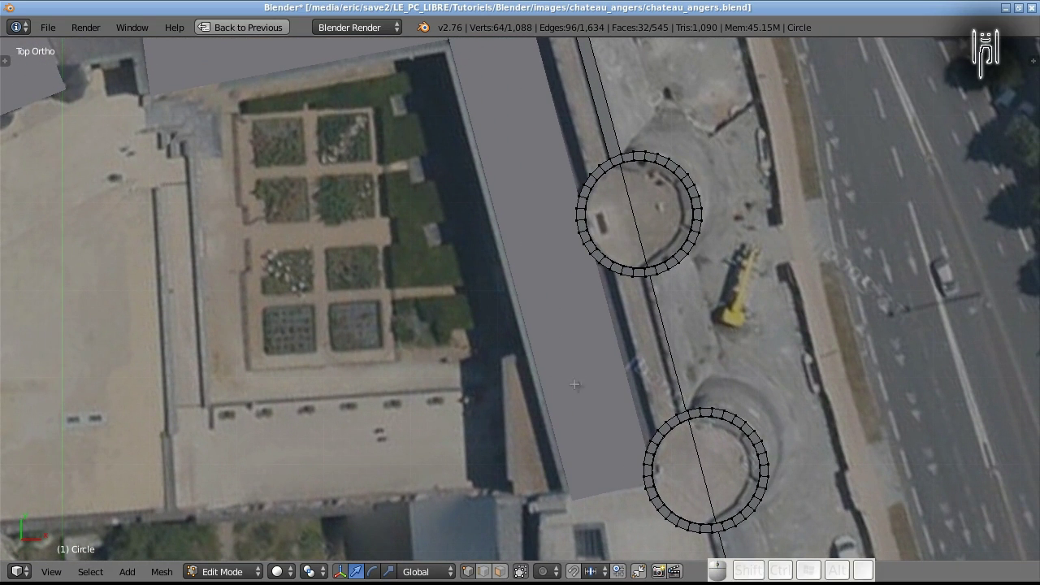
pyautogui.rightClick(649, 287)
pyautogui.keyDown('shift'); pyautogui.rightClick(655, 287); pyautogui.keyUp('shift')
pyautogui.rightClick(648, 287)
pyautogui.keyDown('shift'); pyautogui.rightClick(655, 284); pyautogui.keyUp('shift')
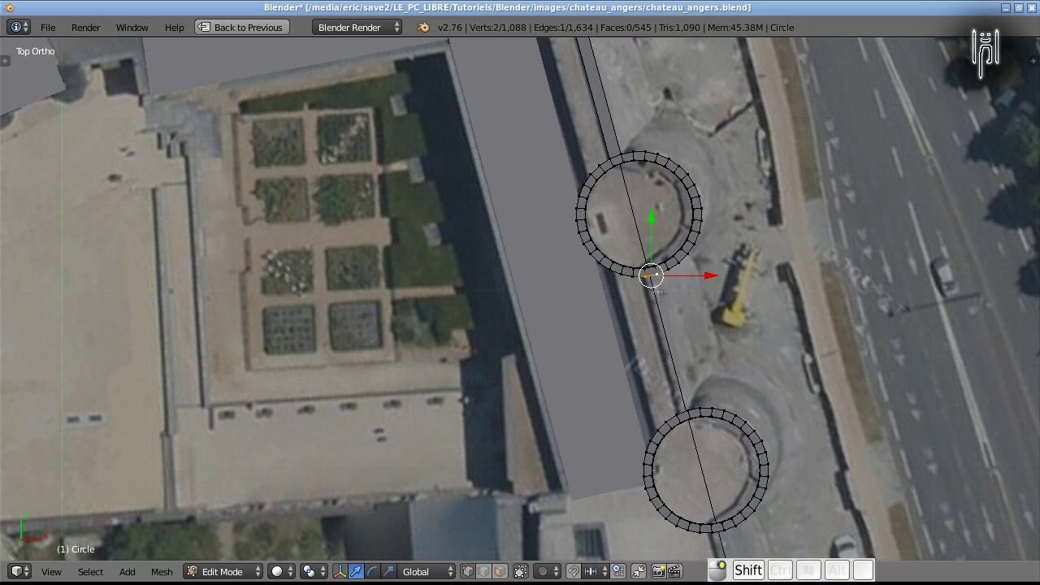
pyautogui.keyDown('shift'); pyautogui.rightClick(668, 401); pyautogui.keyUp('shift')
pyautogui.keyDown('shift'); pyautogui.rightClick(683, 403); pyautogui.keyUp('shift')
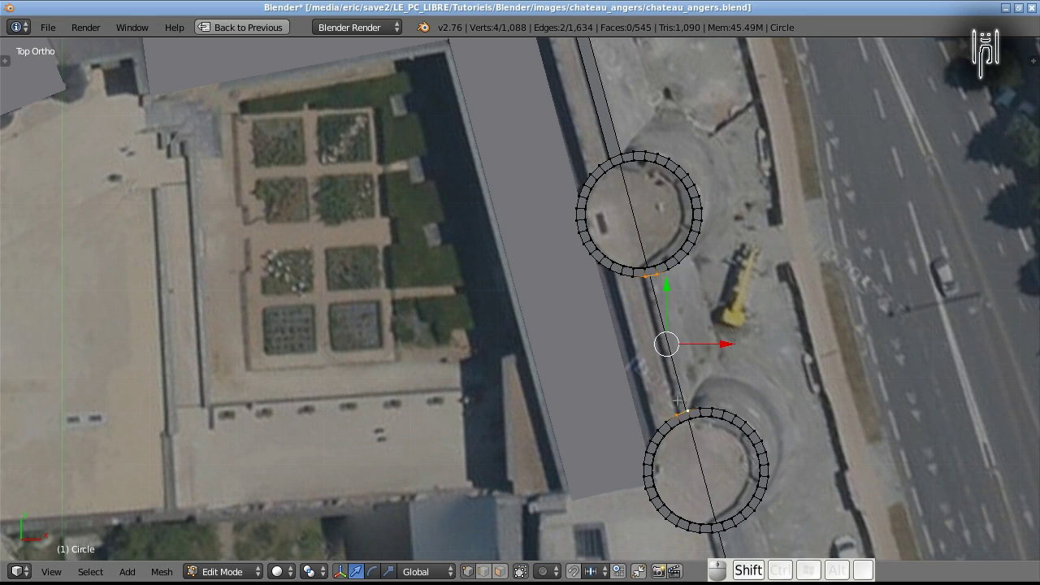
pyautogui.press('f')
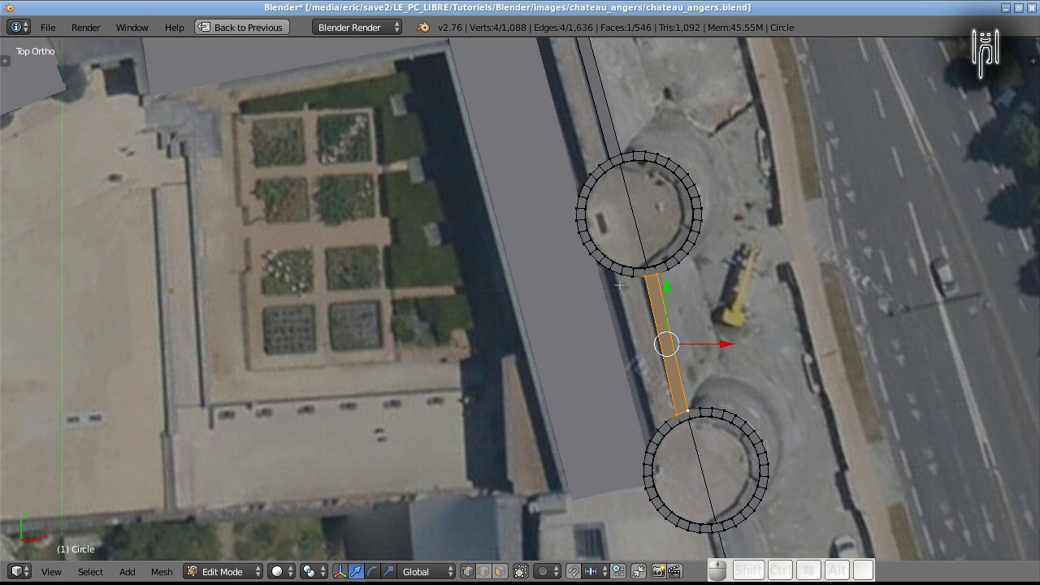
# Move the new wall face's west vertex on the second ring by -0.0389 in X and -0.0130 in Y.
pyautogui.scroll(2, 632, 293)
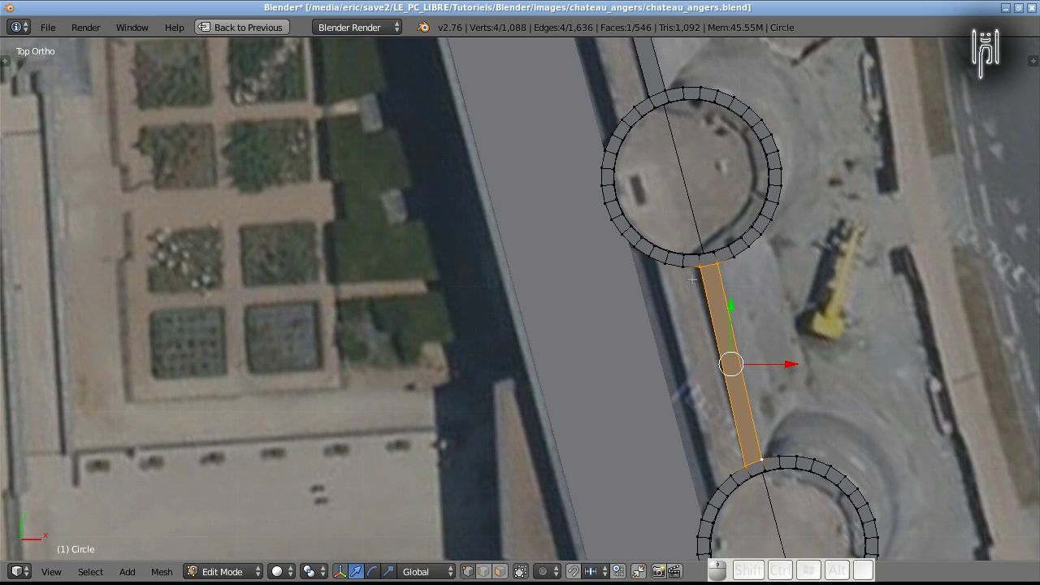
pyautogui.rightClick(699, 268)
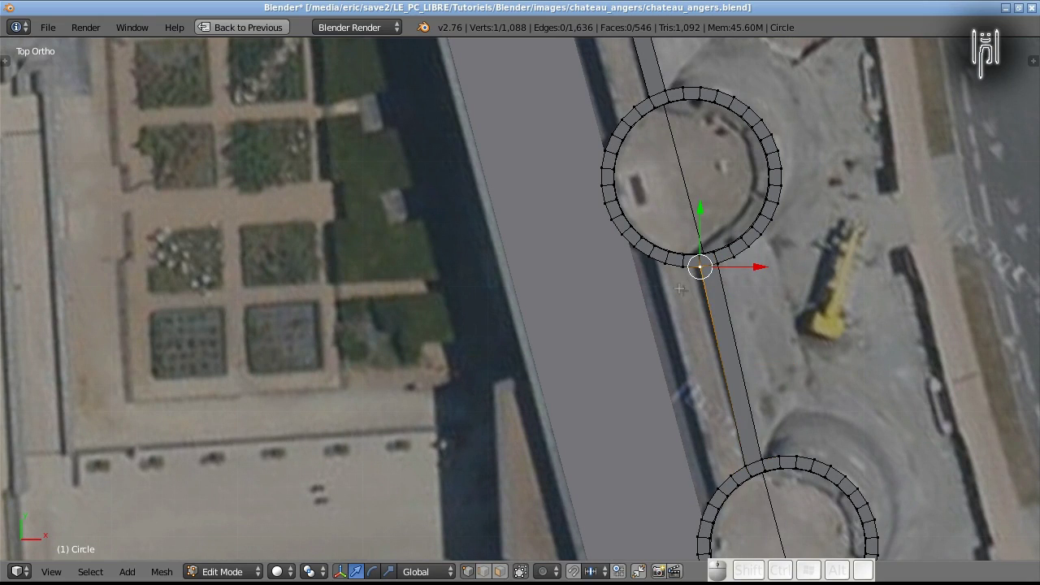
pyautogui.press('g')
pyautogui.press('Left')
pyautogui.press('Left')
pyautogui.press('Left')
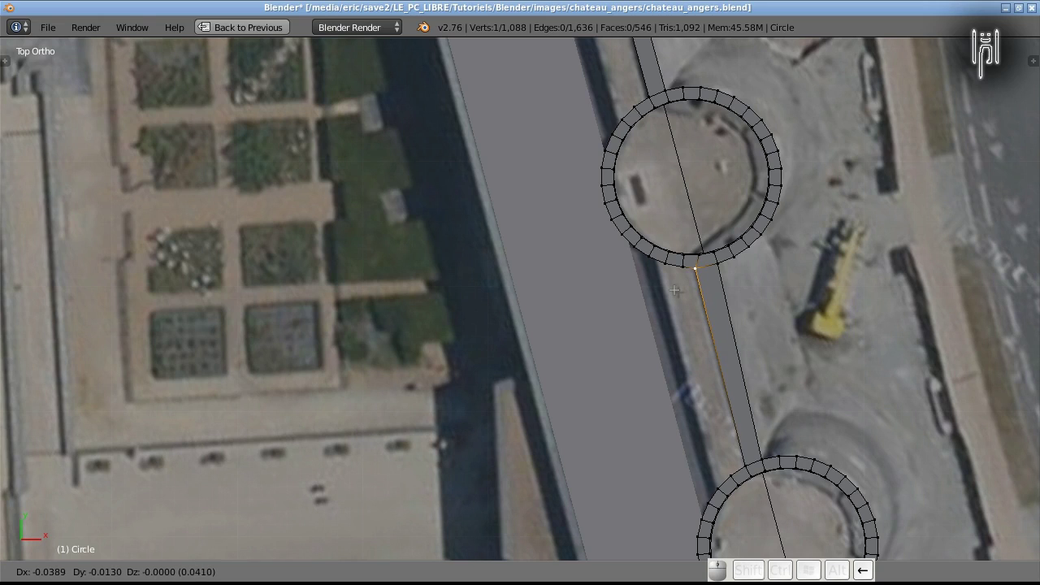
pyautogui.press('Return')
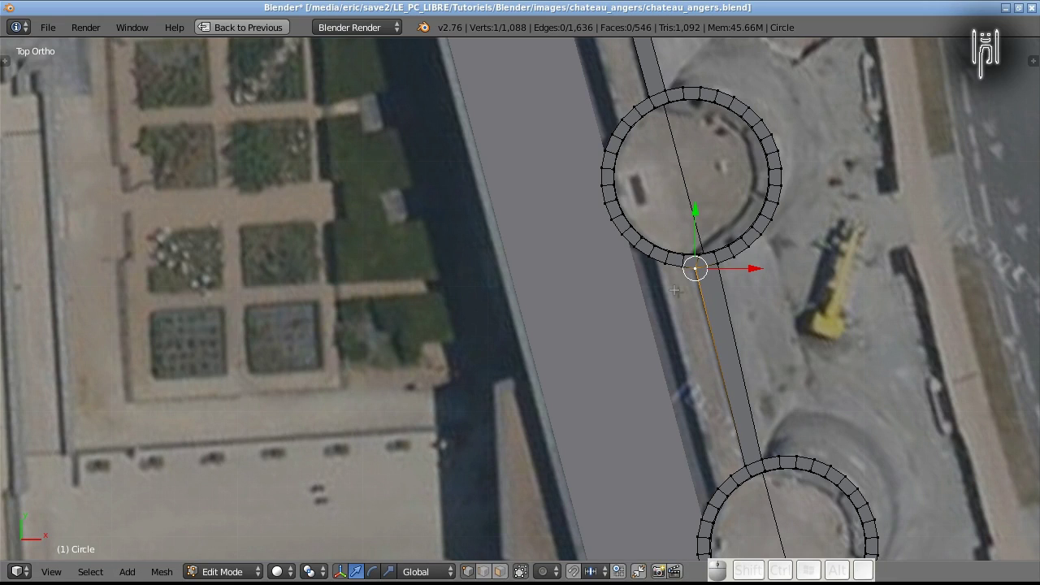
# Move the wall face's east vertex on the second east-wall ring by -0.0259 in X and -0.0194 in Y.
pyautogui.rightClick(723, 264)
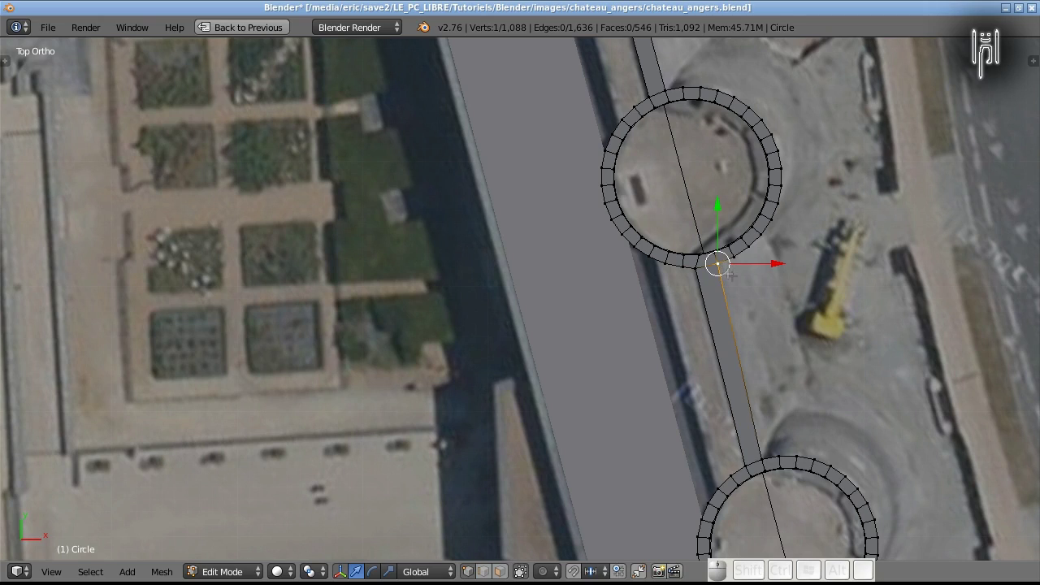
pyautogui.press('g')
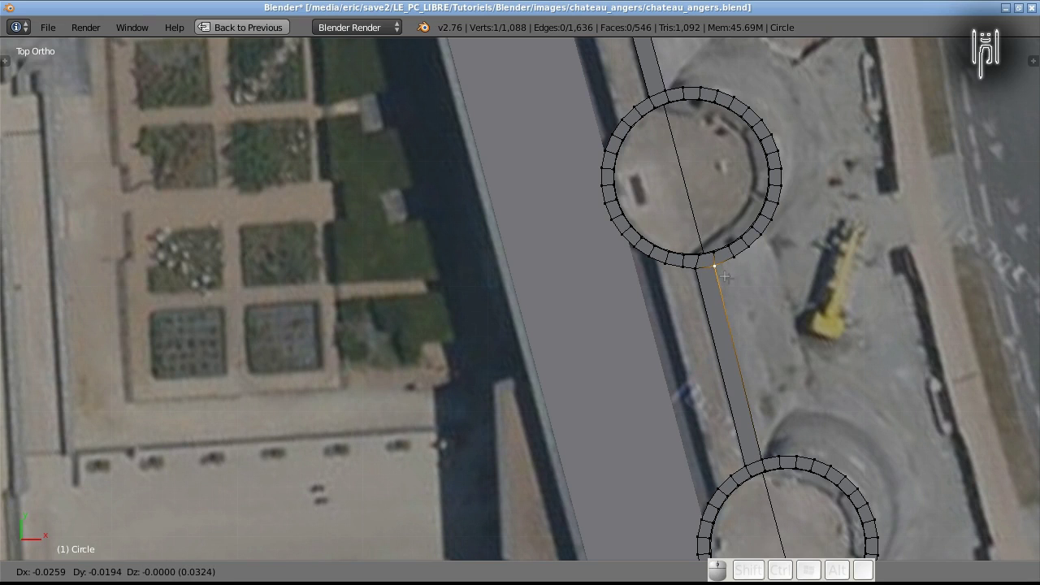
pyautogui.click(725, 277)
# Bridge the third east-wall ring and the southeast corner ring with a wall face, using two facing outer vertices on each ring.
pyautogui.keyDown('shift'); pyautogui.moveTo(587, 354); pyautogui.dragTo(378, 3, button='middle'); pyautogui.keyUp('shift')
pyautogui.keyDown('shift'); pyautogui.moveTo(462, 416); pyautogui.dragTo(455, 328, button='middle'); pyautogui.keyUp('shift')
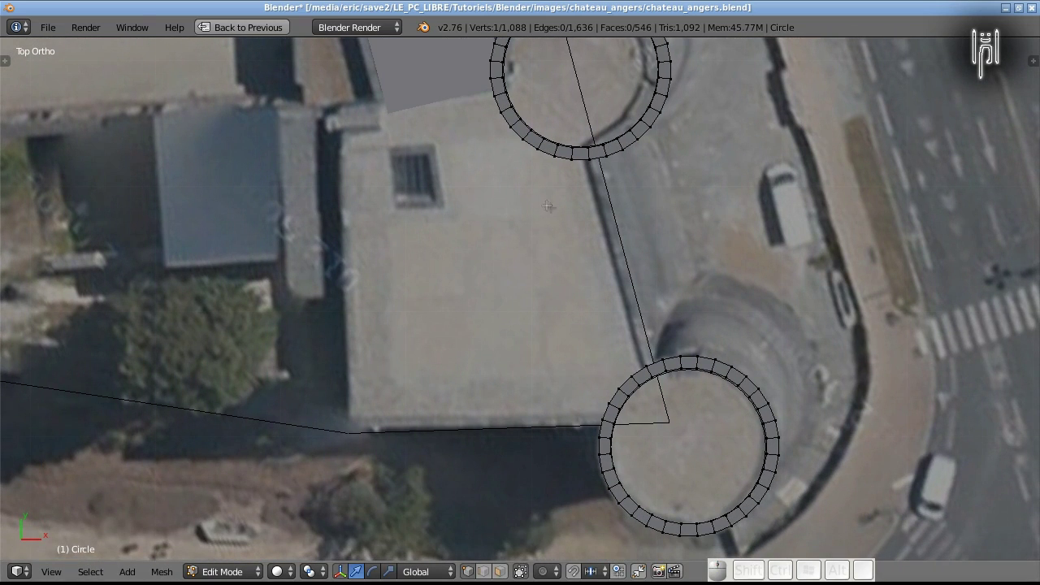
pyautogui.rightClick(587, 158)
pyautogui.keyDown('shift'); pyautogui.rightClick(605, 155); pyautogui.keyUp('shift')
pyautogui.keyDown('shift'); pyautogui.rightClick(648, 364); pyautogui.keyUp('shift')
pyautogui.keyDown('shift'); pyautogui.rightClick(652, 356); pyautogui.keyUp('shift')
pyautogui.press('f')
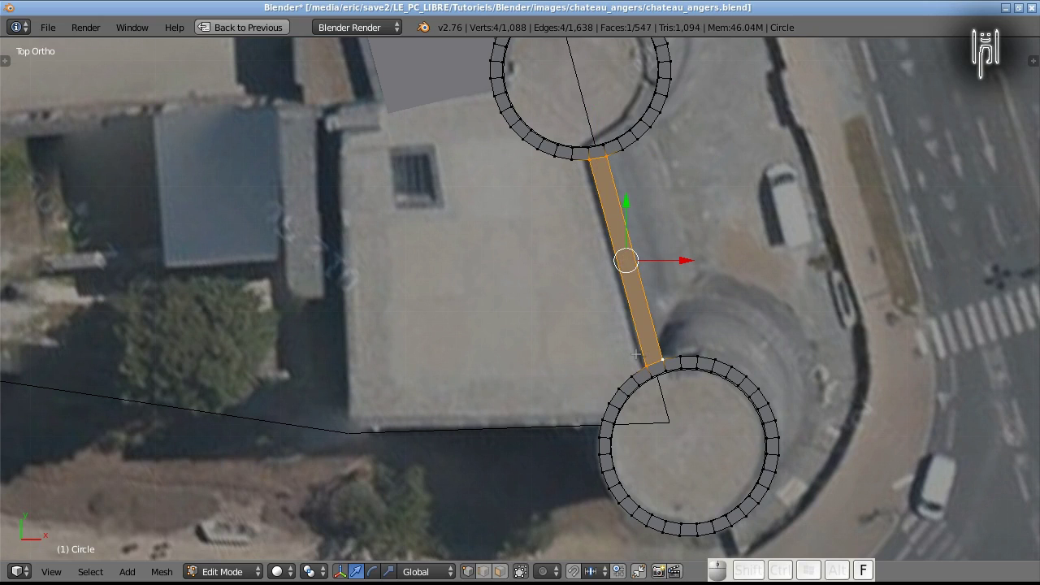
# Move all four vertices of the new southernmost wall face by -0.0194 in X.
pyautogui.rightClick(590, 162)
pyautogui.keyDown('shift'); pyautogui.rightClick(646, 364); pyautogui.keyUp('shift')
pyautogui.keyDown('shift'); pyautogui.rightClick(663, 357); pyautogui.keyUp('shift')
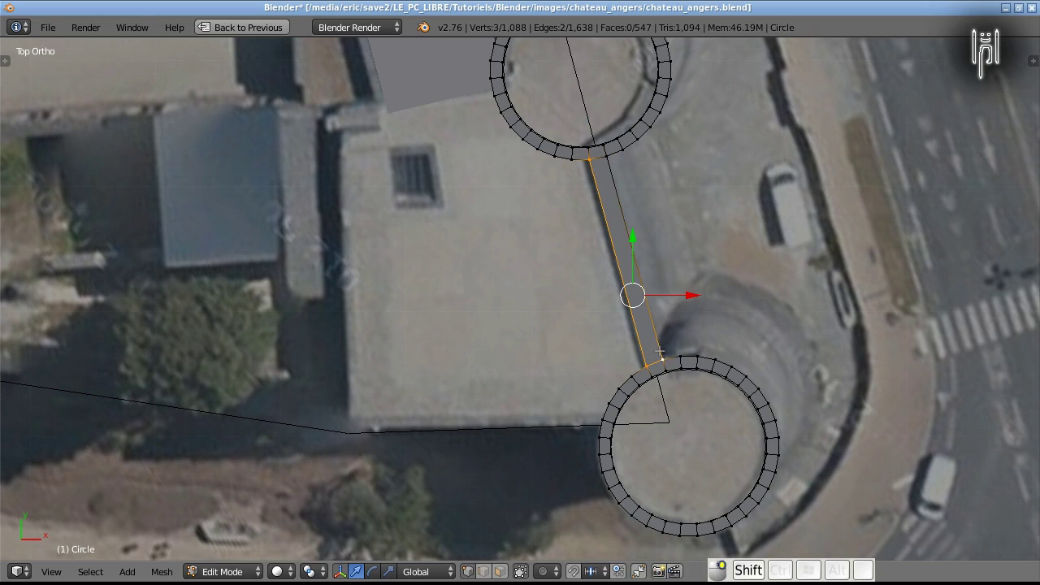
pyautogui.keyDown('shift'); pyautogui.rightClick(607, 156); pyautogui.keyUp('shift')
pyautogui.press('g')
pyautogui.press('Left')
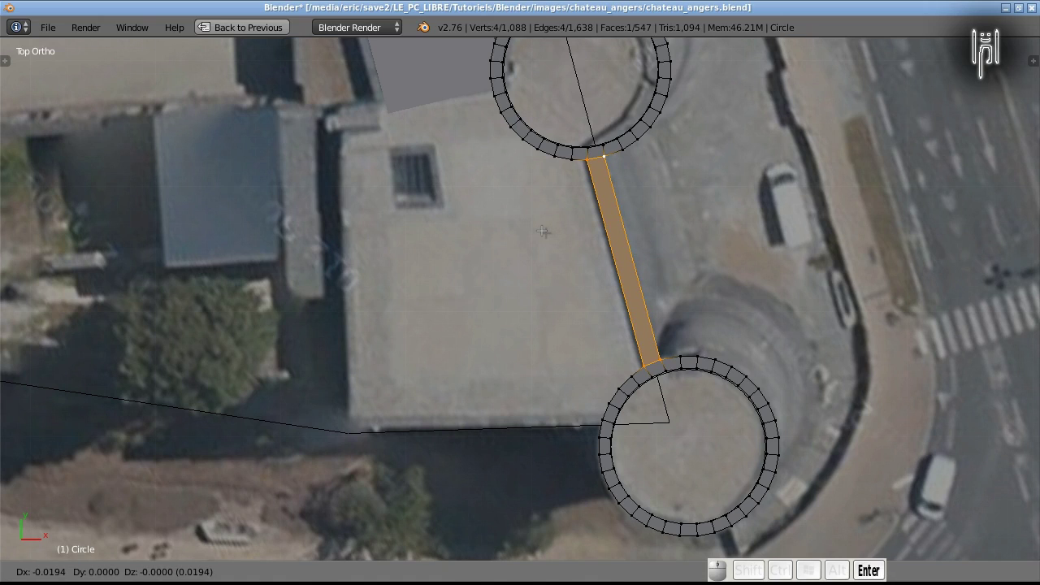
pyautogui.press('Return')
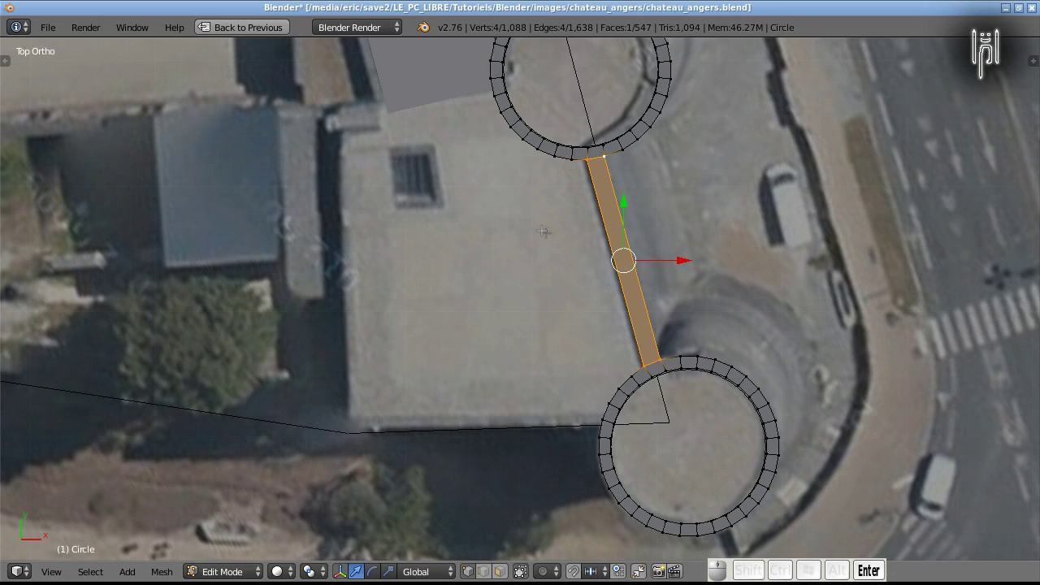
# Move the northeast vertex of the southernmost wall face by -0.0065 in Y.
pyautogui.rightClick(606, 156)
pyautogui.press('g')
pyautogui.press('Down')
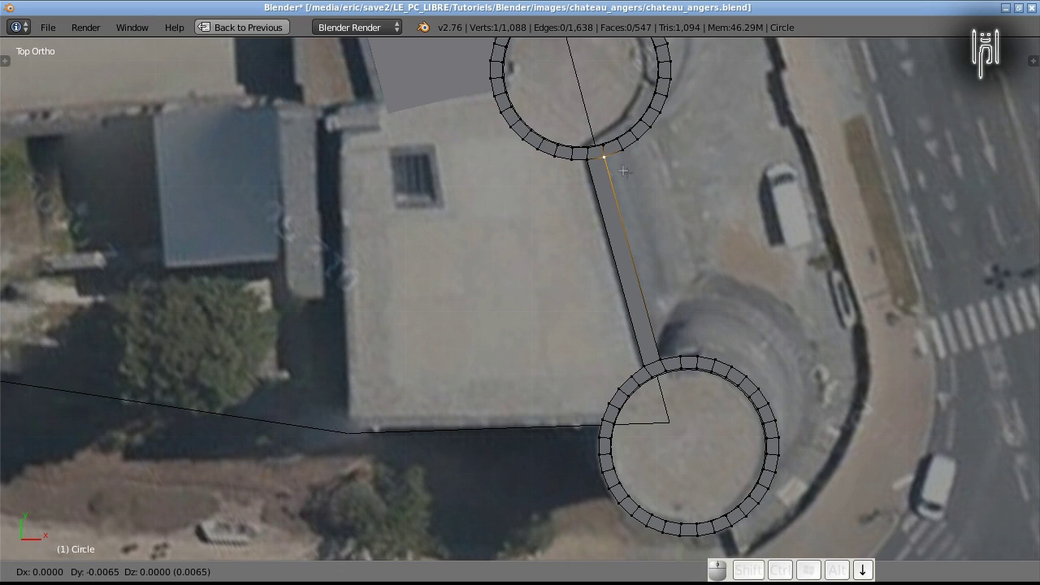
pyautogui.press('Return')
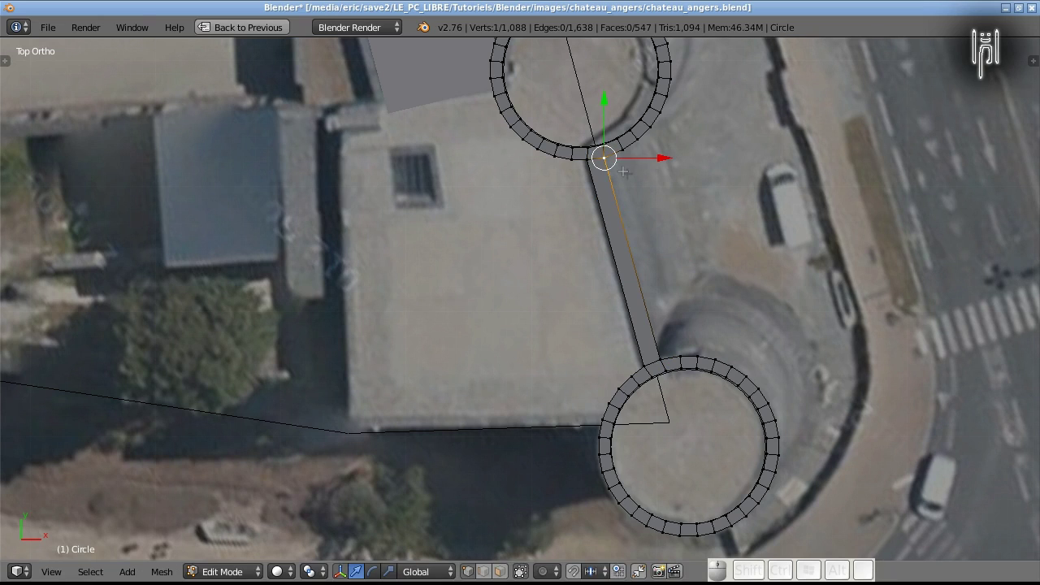
# Bridge the first east-wall ring and the ring at the wall's bend to its north with a wall face between facing outer vertices.
pyautogui.keyDown('shift'); pyautogui.moveTo(309, 214); pyautogui.dragTo(498, 538, button='middle'); pyautogui.keyUp('shift')
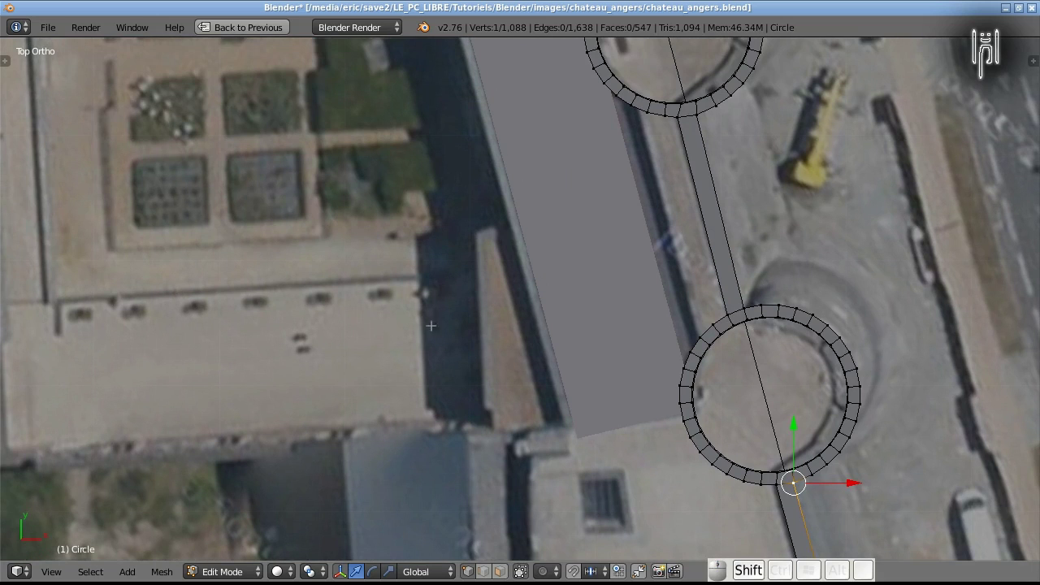
pyautogui.keyDown('shift'); pyautogui.moveTo(383, 156); pyautogui.dragTo(505, 513, button='middle'); pyautogui.keyUp('shift')
pyautogui.keyDown('shift'); pyautogui.moveTo(400, 160); pyautogui.dragTo(453, 471, button='middle'); pyautogui.keyUp('shift')
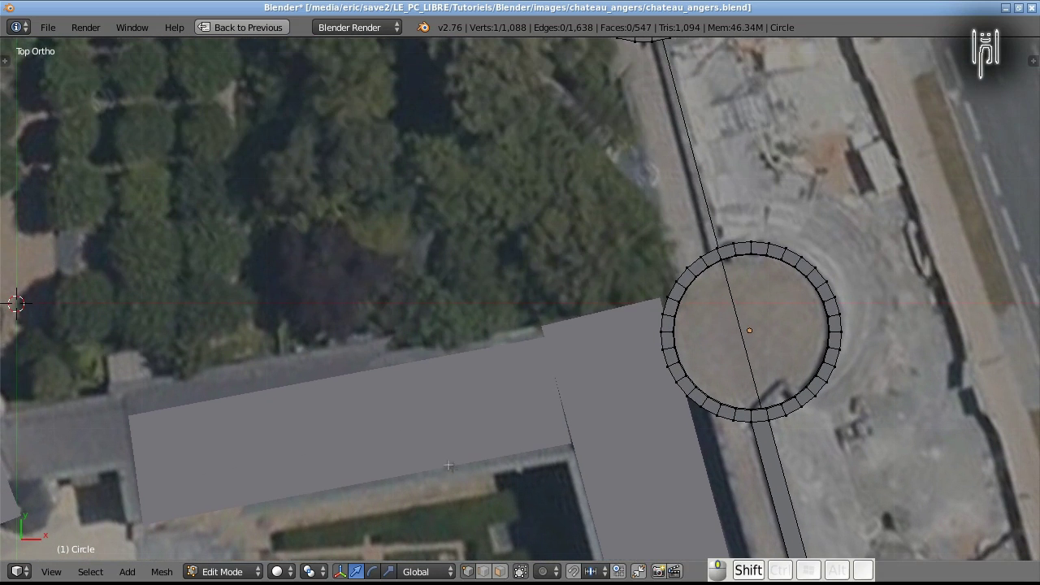
pyautogui.keyDown('shift'); pyautogui.moveTo(354, 186); pyautogui.dragTo(369, 299, button='middle'); pyautogui.keyUp('shift')
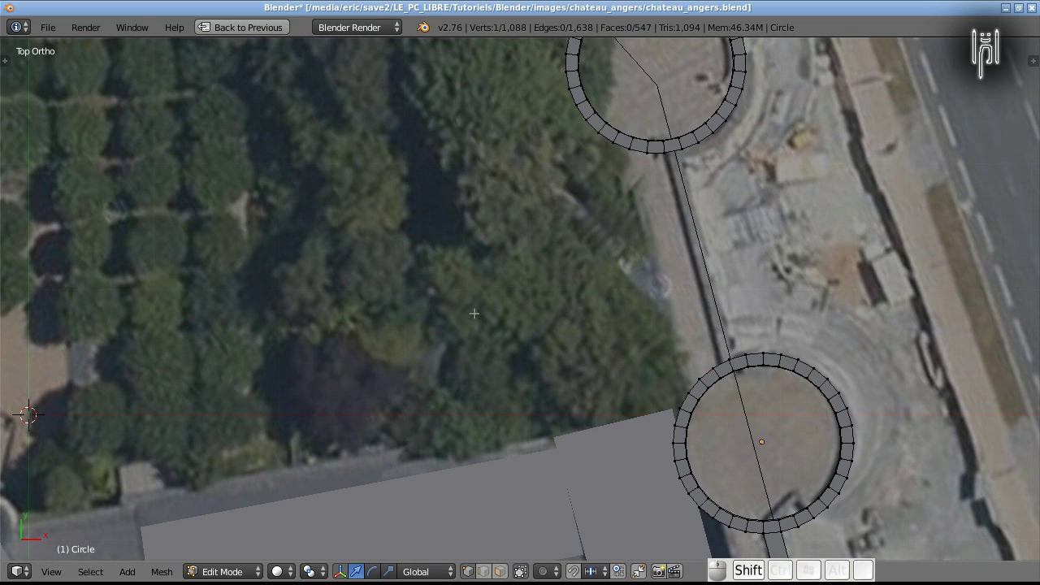
pyautogui.rightClick(709, 363)
pyautogui.keyDown('shift'); pyautogui.rightClick(729, 363); pyautogui.keyUp('shift')
pyautogui.keyDown('shift'); pyautogui.rightClick(662, 161); pyautogui.keyUp('shift')
pyautogui.keyDown('shift'); pyautogui.rightClick(662, 162); pyautogui.keyUp('shift')
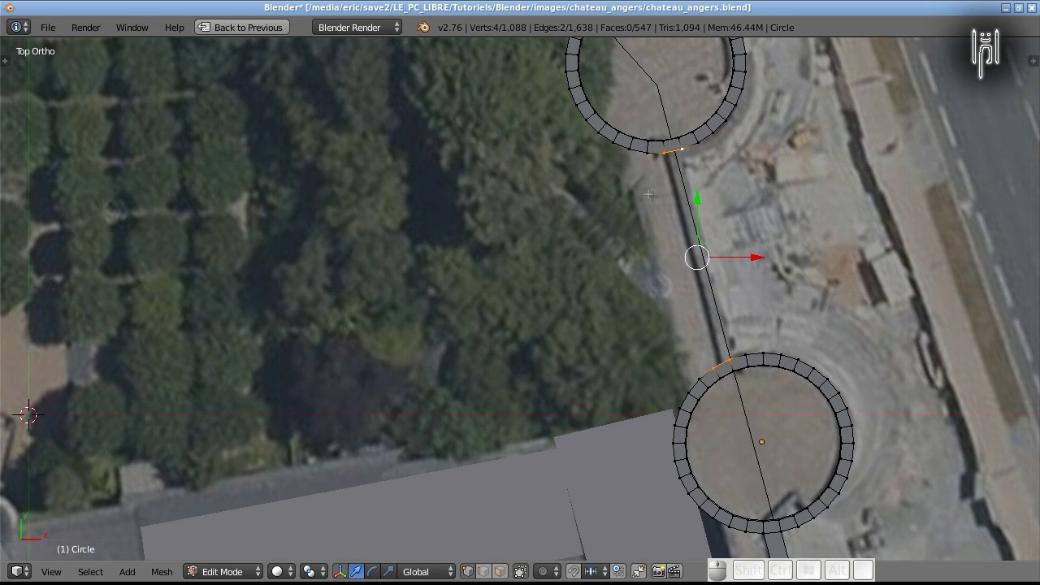
pyautogui.press('f')
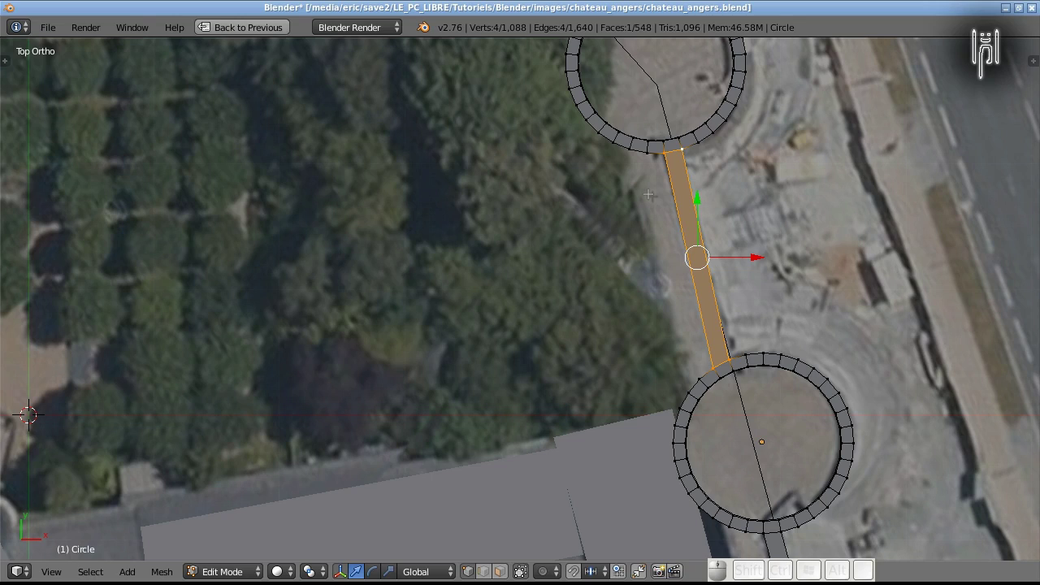
# Move the new wall face's southwest vertex by 0.0130 in X and 0.0194 in Y.
pyautogui.rightClick(710, 356)
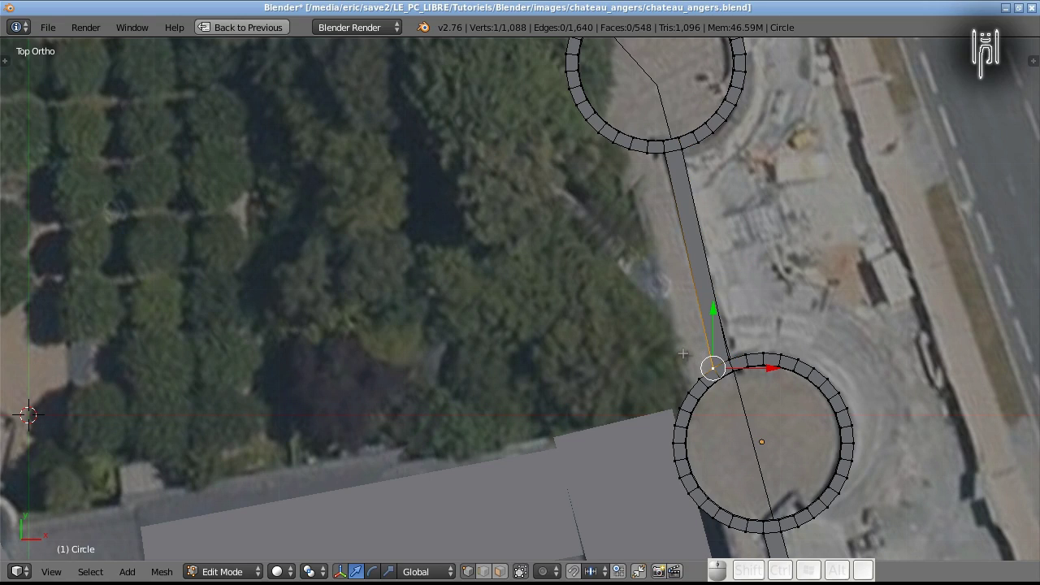
pyautogui.press('g')
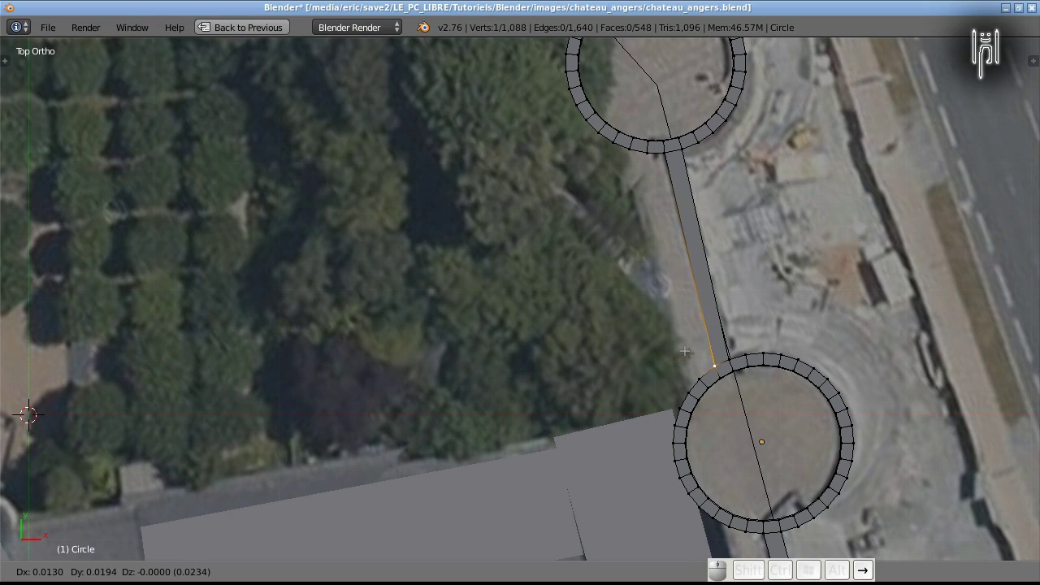
pyautogui.press('Up')
pyautogui.press('Right')
pyautogui.press('Return')
# Nudge the wall face's northwest vertex on the bend ring slightly west.
pyautogui.rightClick(662, 165)
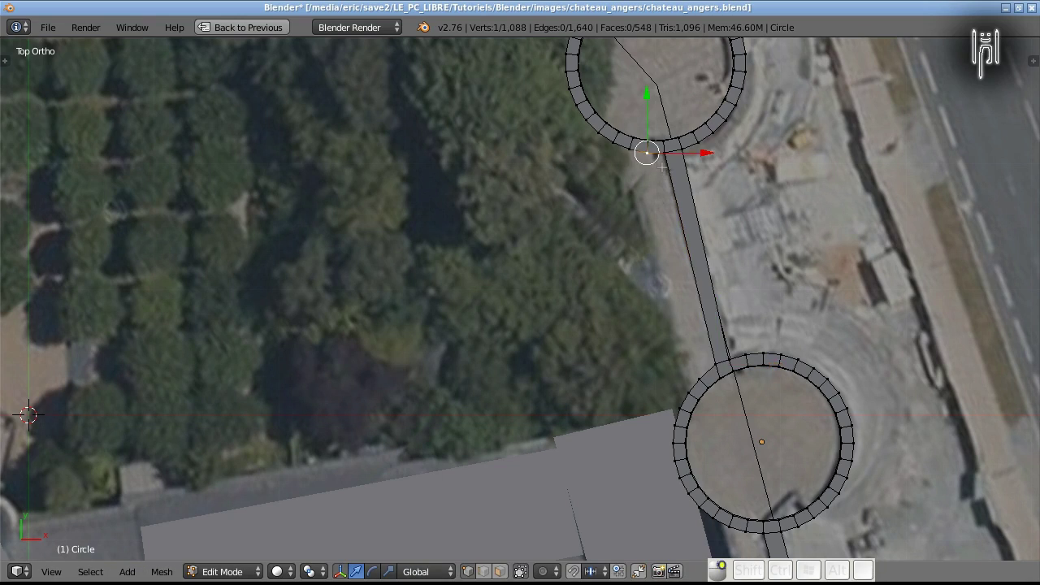
pyautogui.rightClick(663, 160)
pyautogui.press('g')
pyautogui.press('Left')
pyautogui.press('Return')
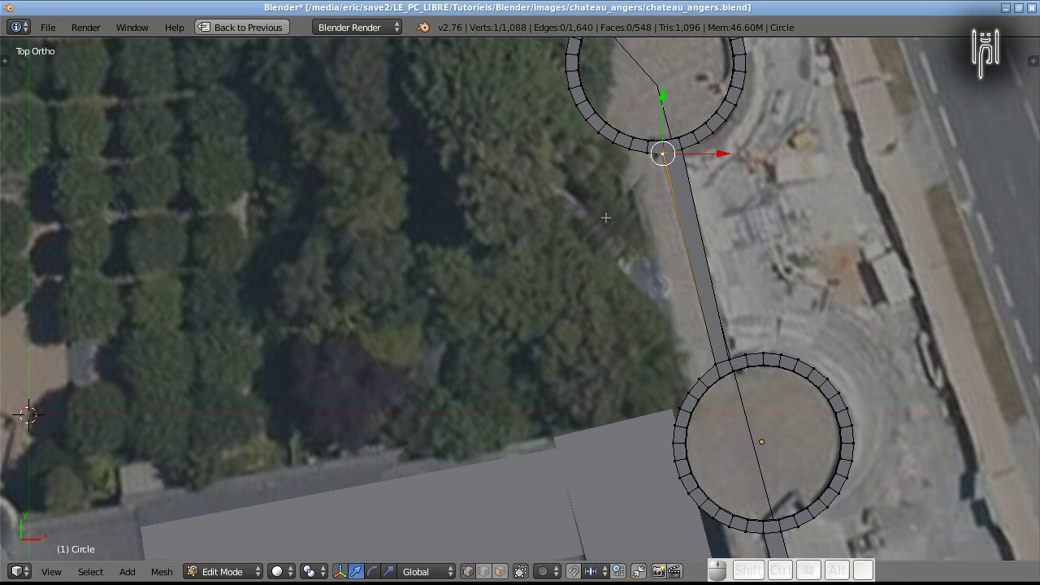
# Nudge the wall face's northeast vertex on the bend ring slightly west and south.
pyautogui.rightClick(685, 152)
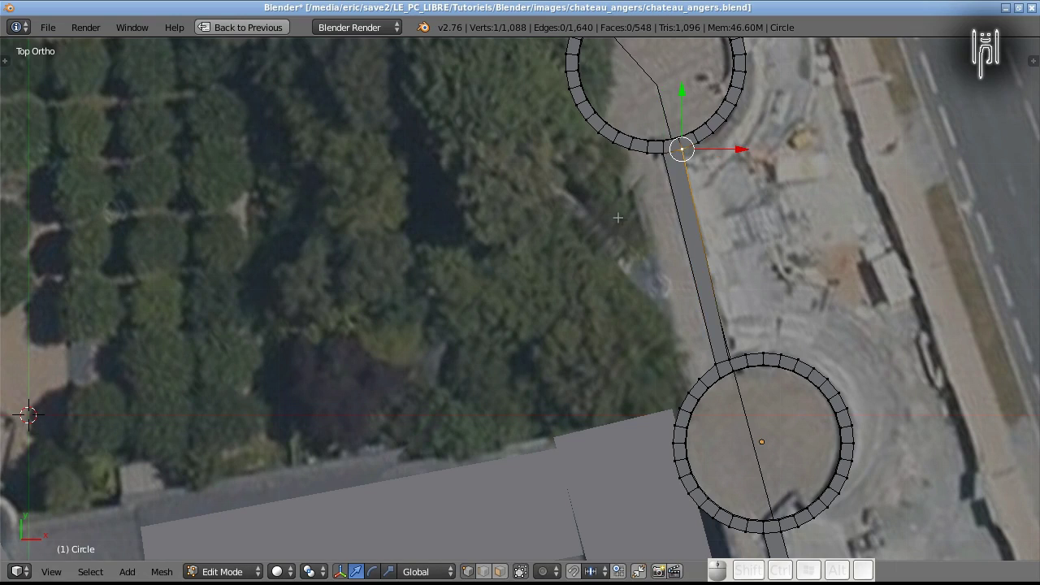
pyautogui.press('g')
pyautogui.press('Left')
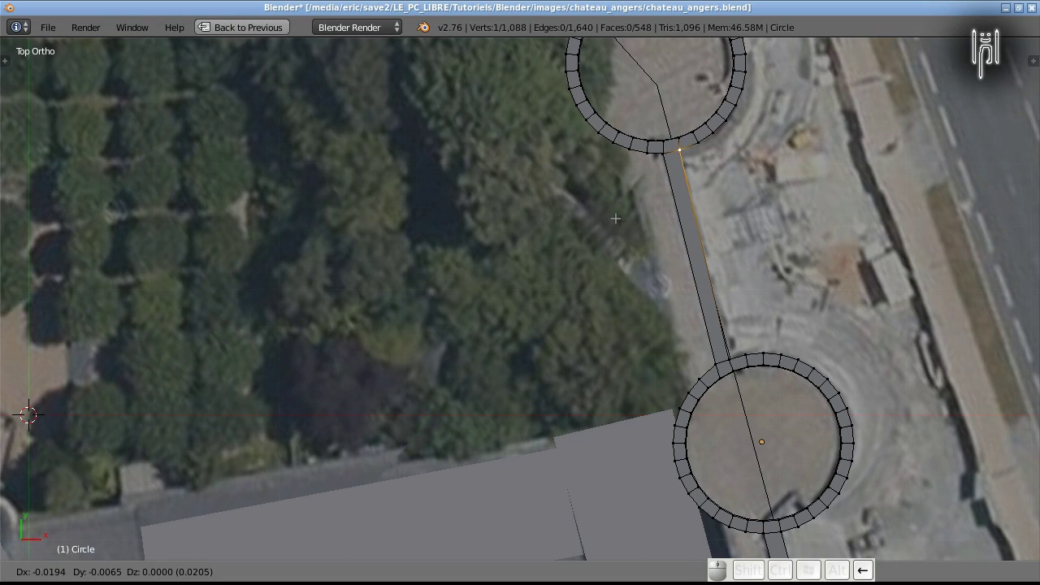
pyautogui.press('Left')
pyautogui.press('Return')
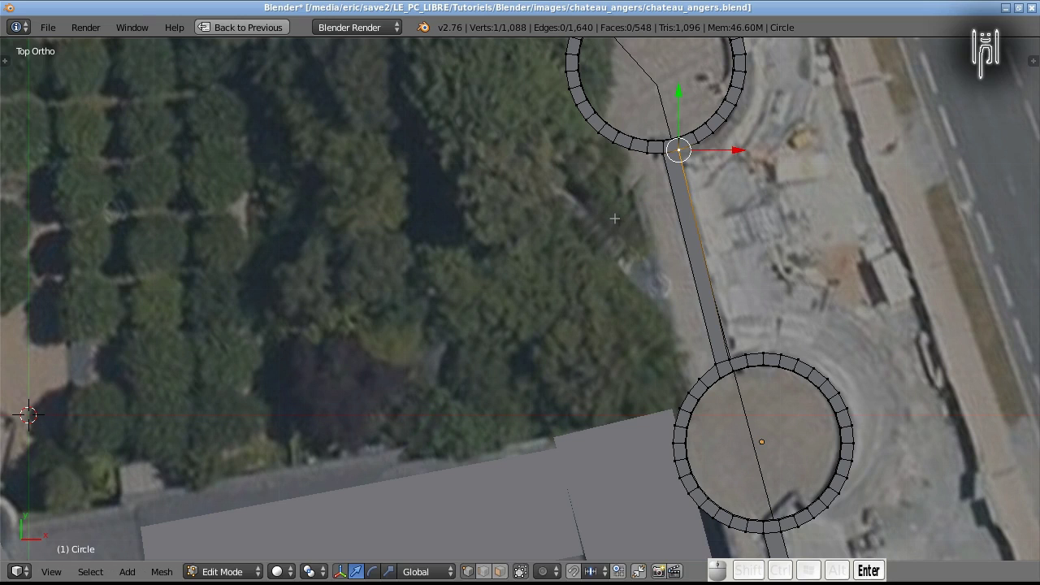
# Bridge the bend ring and the first ring northwest of it with a diagonal wall face between two facing outer vertices on each.
pyautogui.keyDown('shift'); pyautogui.moveTo(510, 201); pyautogui.dragTo(618, 525, button='middle'); pyautogui.keyUp('shift')
pyautogui.rightClick(552, 187)
pyautogui.keyDown('shift'); pyautogui.rightClick(570, 174); pyautogui.keyUp('shift')
pyautogui.keyDown('shift'); pyautogui.rightClick(697, 334); pyautogui.keyUp('shift')
pyautogui.keyDown('shift'); pyautogui.rightClick(710, 326); pyautogui.keyUp('shift')
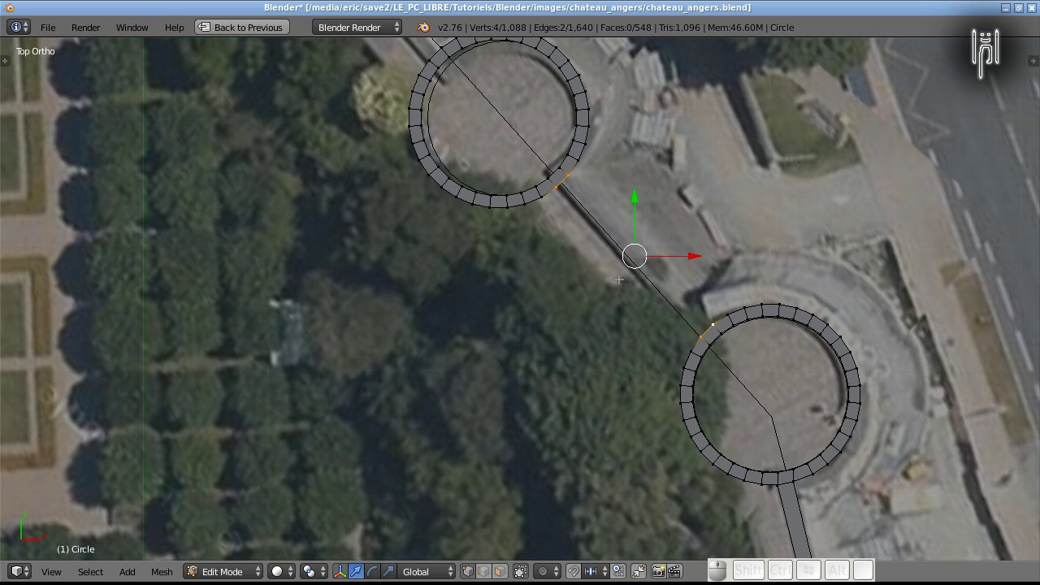
pyautogui.press('f')
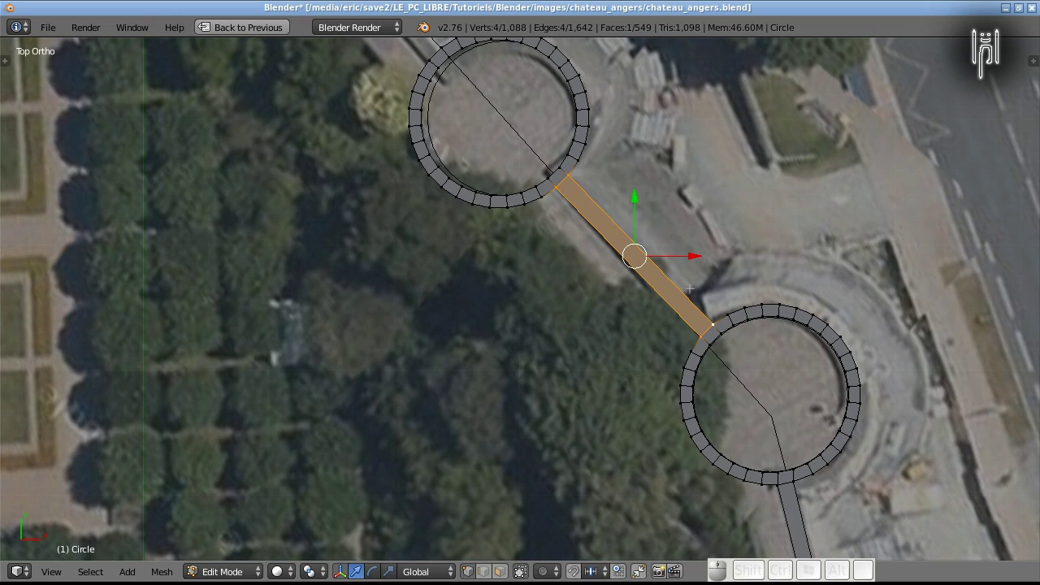
# Bridge the first and second rings northwest of the bend with a wall face between their facing outer vertices.
pyautogui.keyDown('shift'); pyautogui.moveTo(262, 224); pyautogui.dragTo(557, 477, button='middle'); pyautogui.keyUp('shift')
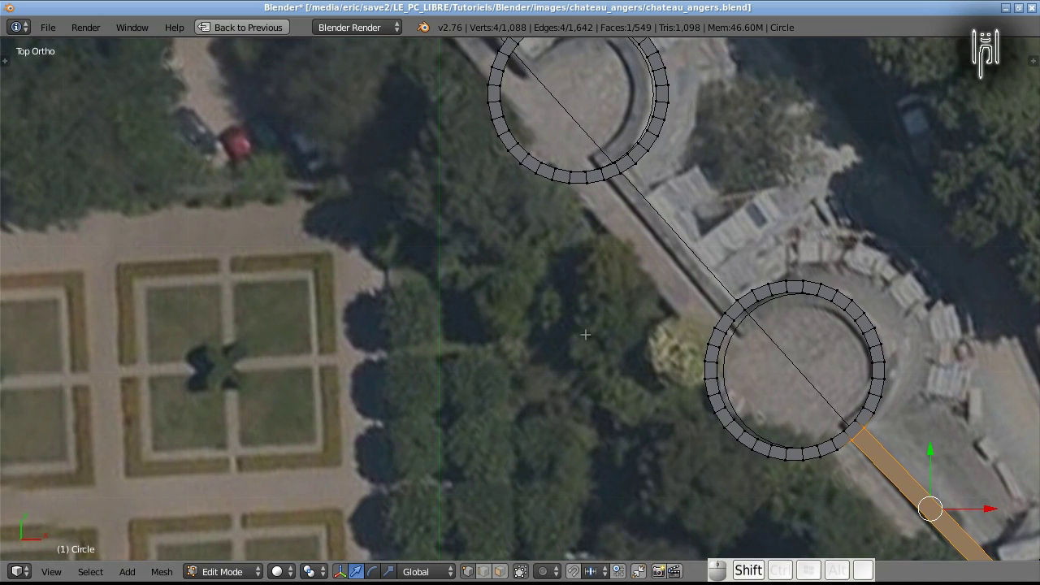
pyautogui.rightClick(608, 179)
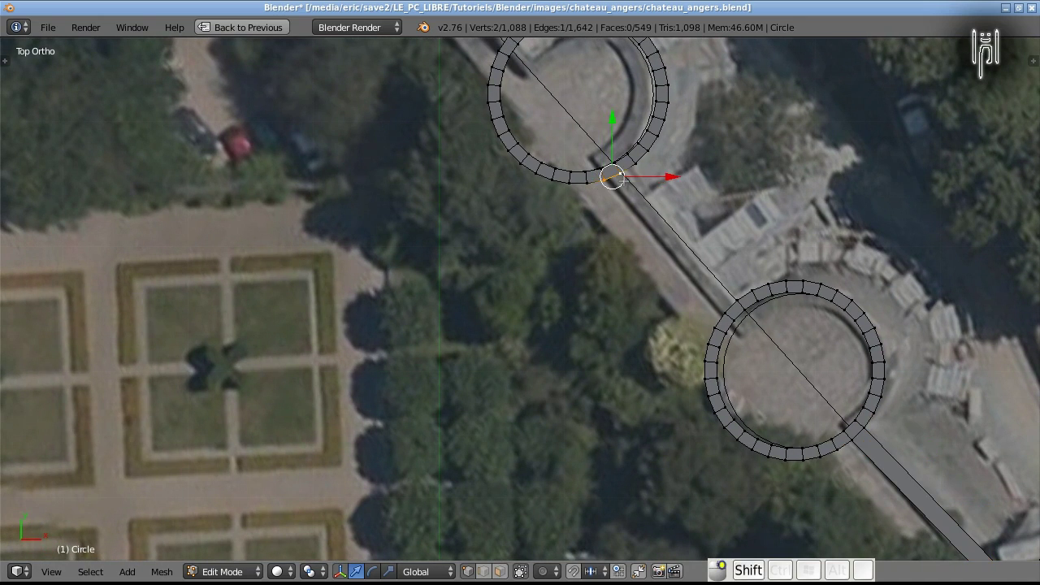
pyautogui.keyDown('shift'); pyautogui.rightClick(720, 312); pyautogui.keyUp('shift')
pyautogui.keyDown('shift'); pyautogui.rightClick(734, 299); pyautogui.keyUp('shift')
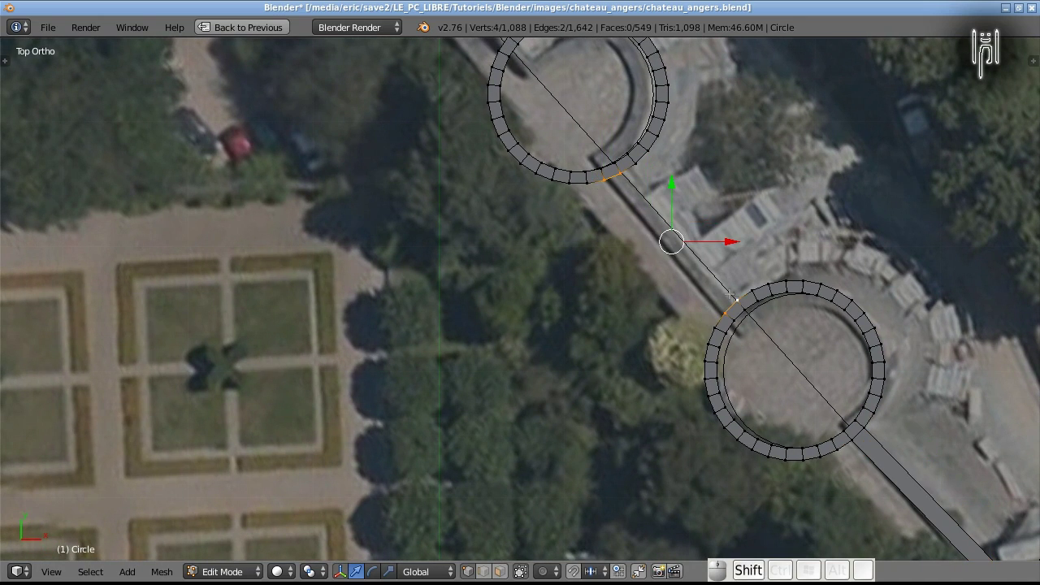
pyautogui.press('f')
# Move the new wall face's west-side vertex on the lower ring by -0.0259 in X and -0.0130 in Y.
pyautogui.rightClick(724, 312)
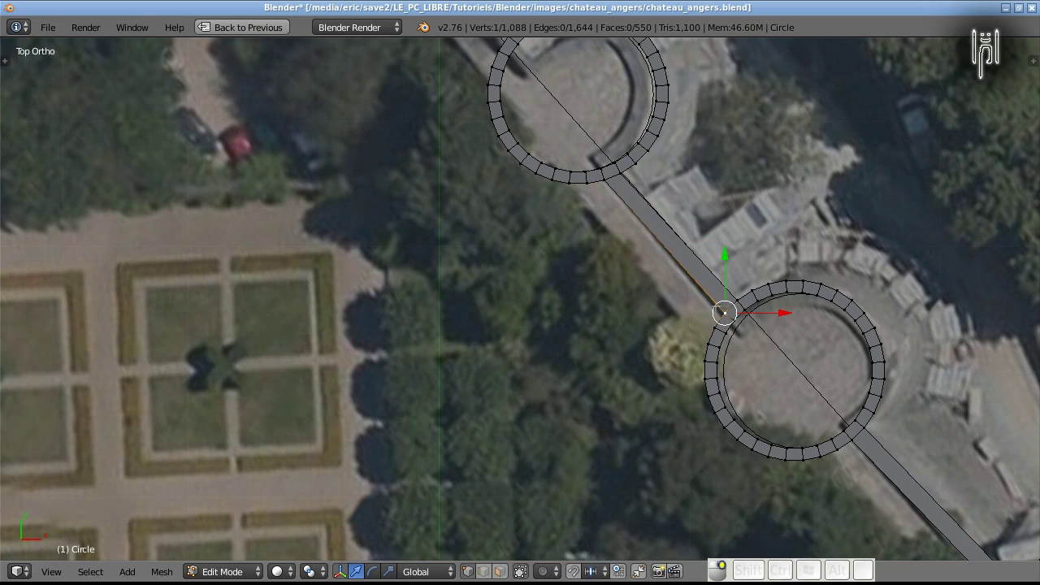
pyautogui.press('g')
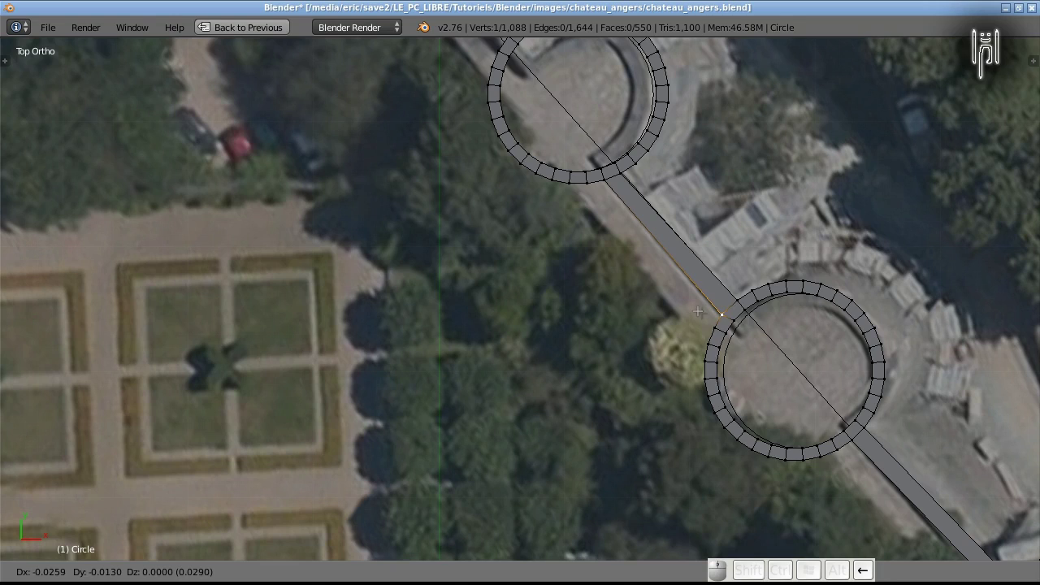
pyautogui.press('Return')
# Nudge the same wall face's east-side vertex on the lower ring slightly west.
pyautogui.rightClick(735, 297)
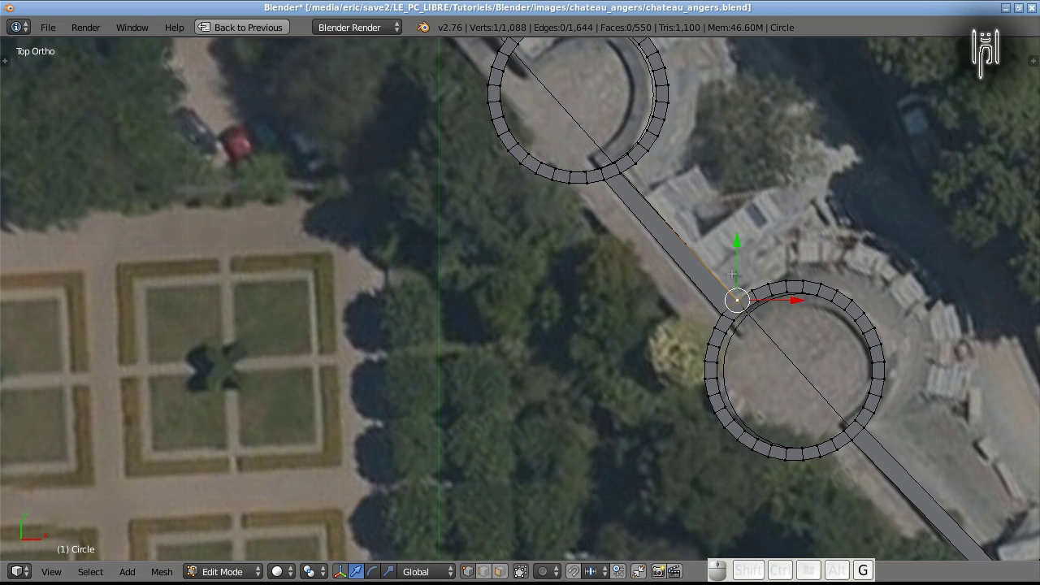
pyautogui.press('g')
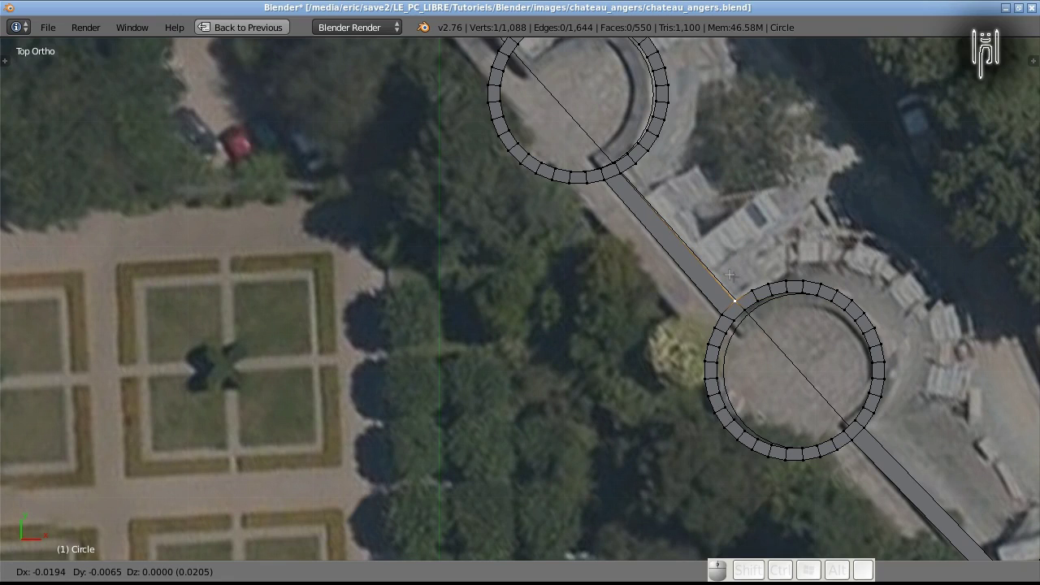
pyautogui.press('Right')
pyautogui.press('Up')
pyautogui.press('Return')
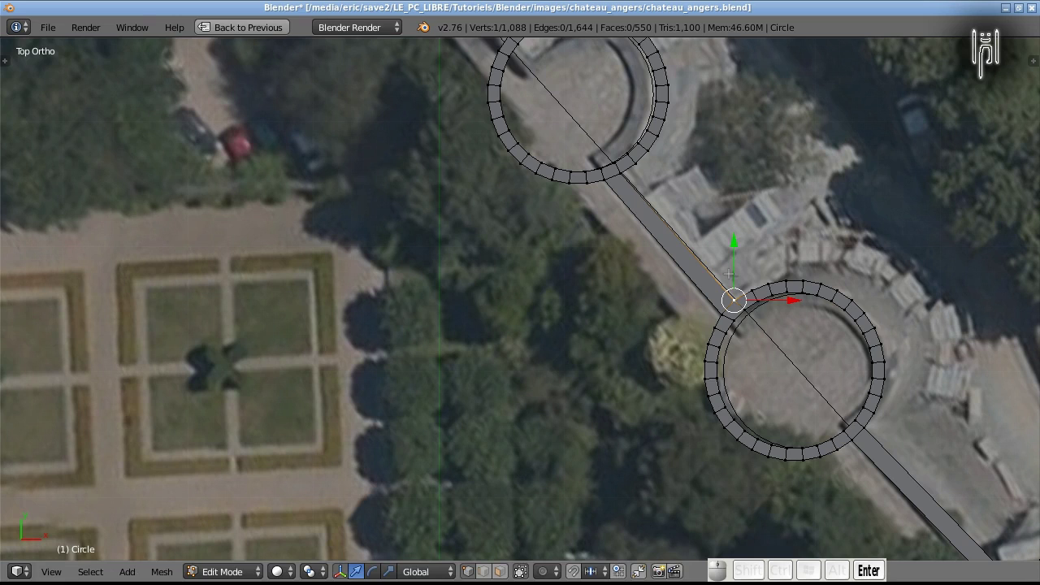
# Bridge the second and third rings northwest of the bend with a wall face between two facing outer vertices on each.
pyautogui.keyDown('shift'); pyautogui.moveTo(442, 224); pyautogui.dragTo(632, 446, button='middle'); pyautogui.keyUp('shift')
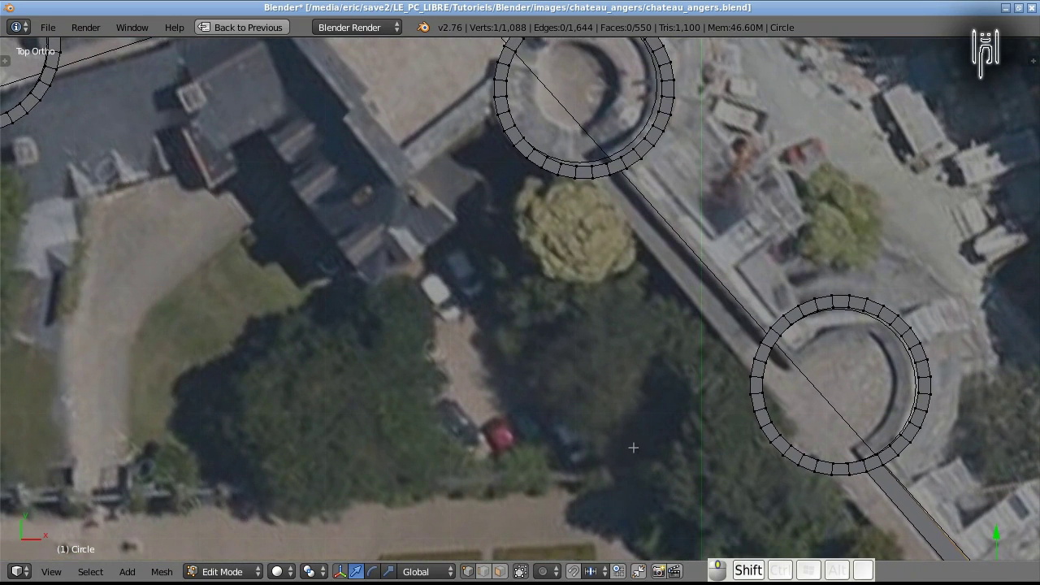
pyautogui.keyDown('shift'); pyautogui.rightClick(609, 174); pyautogui.keyUp('shift')
pyautogui.keyDown('shift'); pyautogui.rightClick(627, 168); pyautogui.keyUp('shift')
pyautogui.keyDown('shift'); pyautogui.rightClick(754, 341); pyautogui.keyUp('shift')
pyautogui.keyDown('shift'); pyautogui.rightClick(756, 330); pyautogui.keyUp('shift')
pyautogui.press('f')
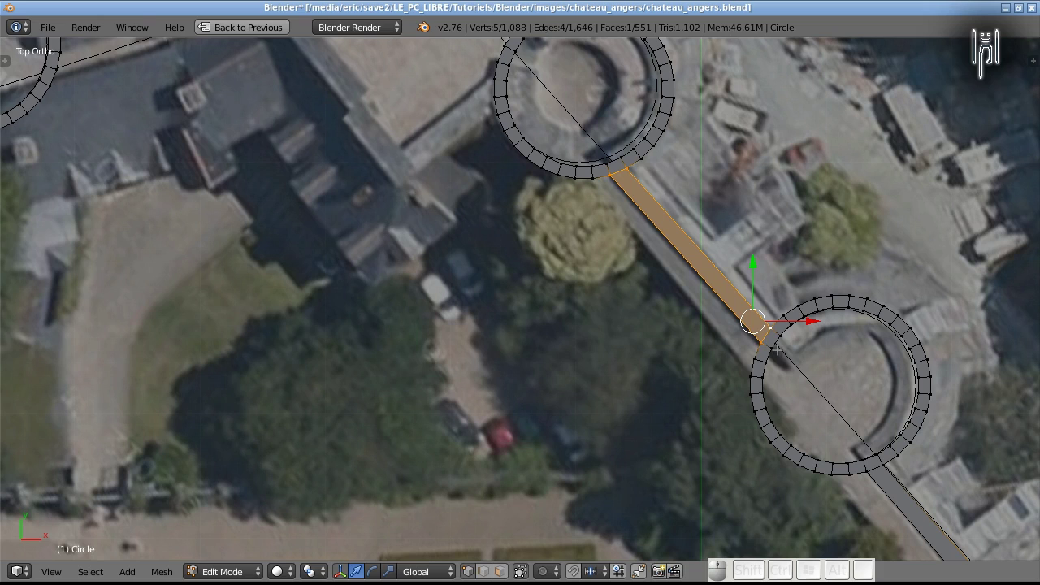
# Bridge the third ring northwest of the bend and the northern corner ring with a wall face between two facing outer vertices on each.
pyautogui.keyDown('shift'); pyautogui.moveTo(500, 313); pyautogui.dragTo(646, 281, button='middle'); pyautogui.keyUp('shift')
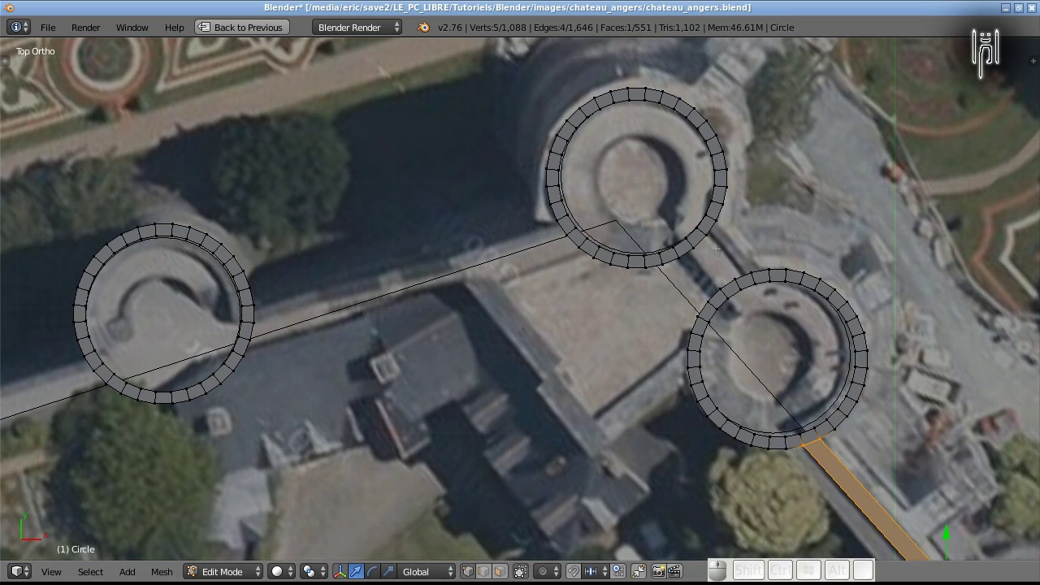
pyautogui.rightClick(707, 235)
pyautogui.keyDown('shift'); pyautogui.rightClick(707, 235); pyautogui.keyUp('shift')
pyautogui.keyDown('shift'); pyautogui.rightClick(707, 235); pyautogui.keyUp('shift')
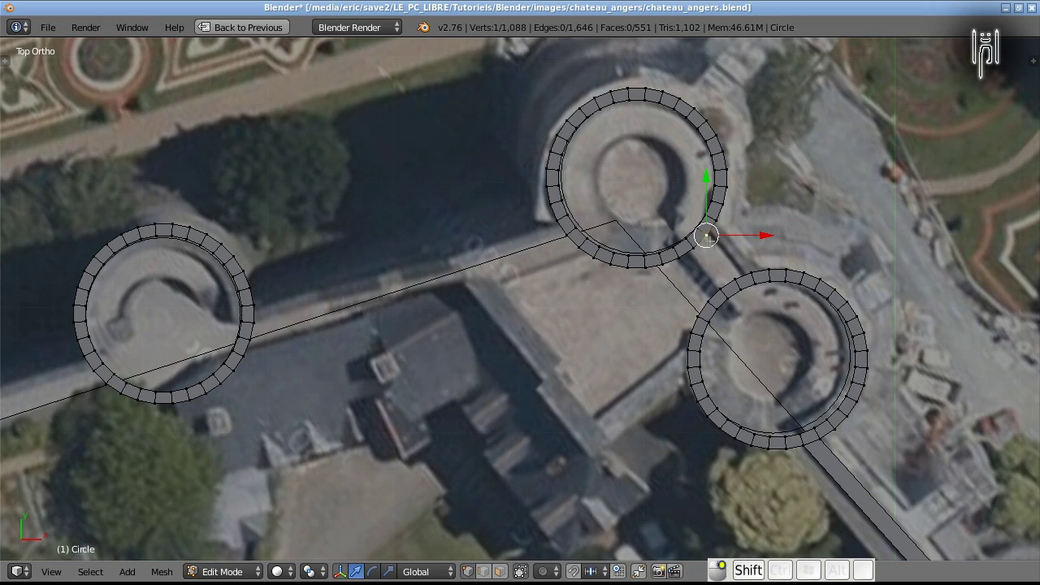
pyautogui.keyDown('shift'); pyautogui.rightClick(718, 221); pyautogui.keyUp('shift')
pyautogui.keyDown('shift'); pyautogui.rightClick(737, 275); pyautogui.keyUp('shift')
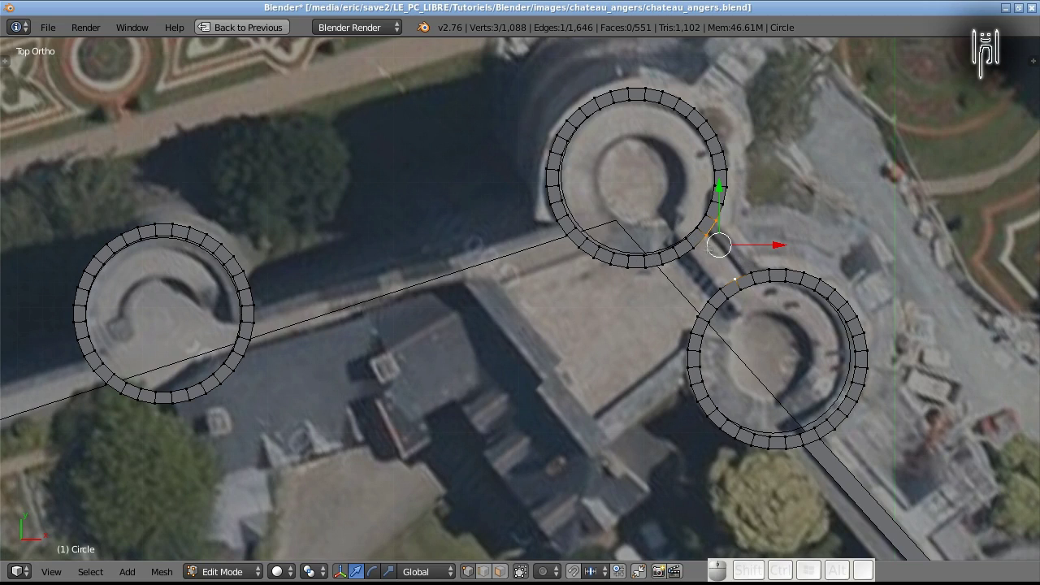
pyautogui.keyDown('shift'); pyautogui.rightClick(737, 279); pyautogui.keyUp('shift')
pyautogui.keyDown('shift'); pyautogui.rightClick(736, 279); pyautogui.keyUp('shift')
pyautogui.press('a')
pyautogui.keyDown('shift'); pyautogui.rightClick(706, 233); pyautogui.keyUp('shift')
pyautogui.keyDown('shift'); pyautogui.rightClick(714, 224); pyautogui.keyUp('shift')
pyautogui.keyDown('shift'); pyautogui.rightClick(741, 270); pyautogui.keyUp('shift')
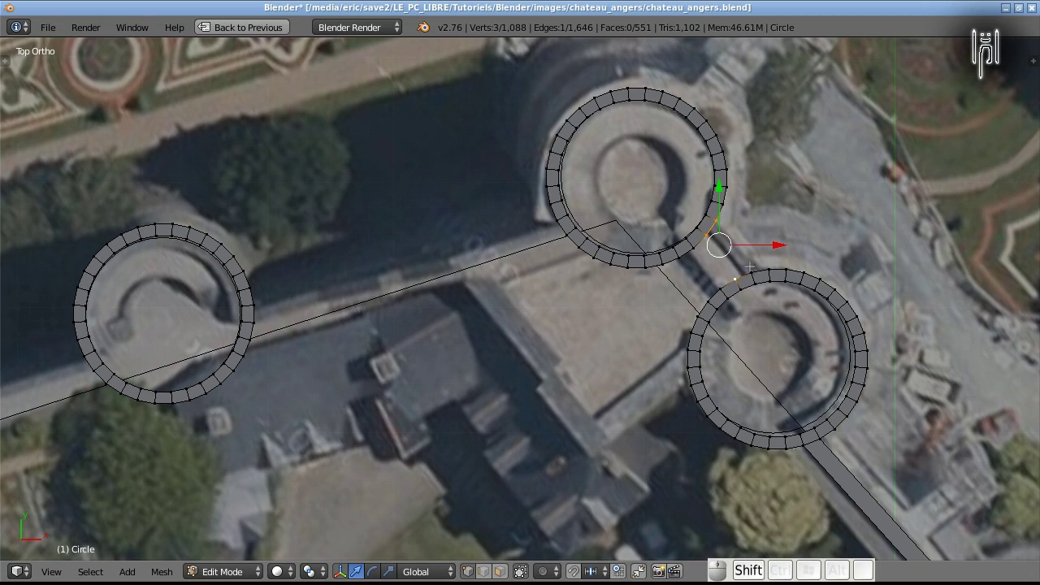
pyautogui.keyDown('shift'); pyautogui.rightClick(742, 270); pyautogui.keyUp('shift')
pyautogui.keyDown('shift'); pyautogui.rightClick(754, 270); pyautogui.keyUp('shift')
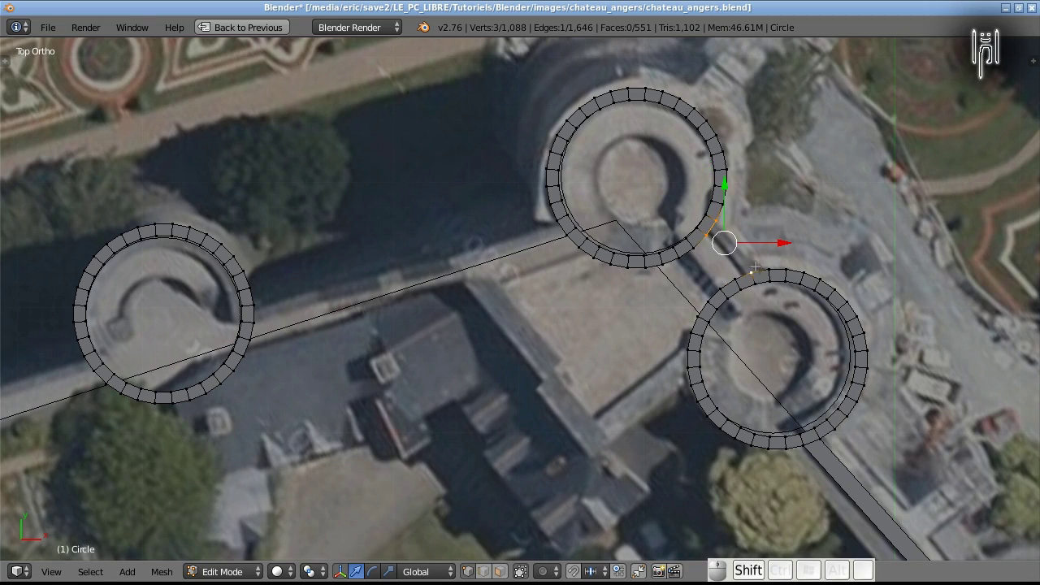
pyautogui.keyDown('shift'); pyautogui.rightClick(760, 267); pyautogui.keyUp('shift')
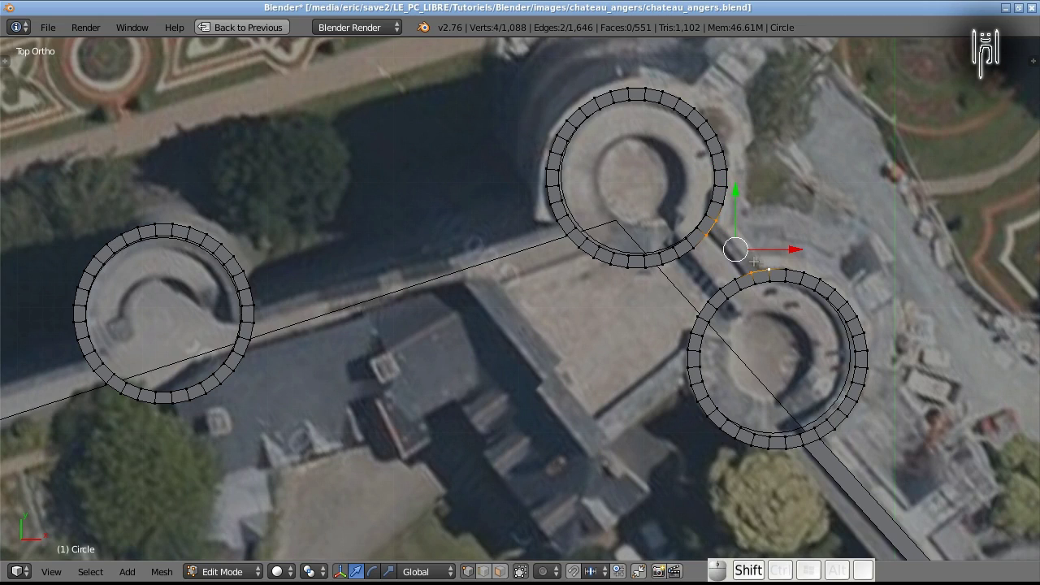
pyautogui.press('f')
# Move the short wall face's two lower-ring vertices slightly west, the west-side one by about -0.0583 in X and -0.0130 in Y.
pyautogui.rightClick(751, 272)
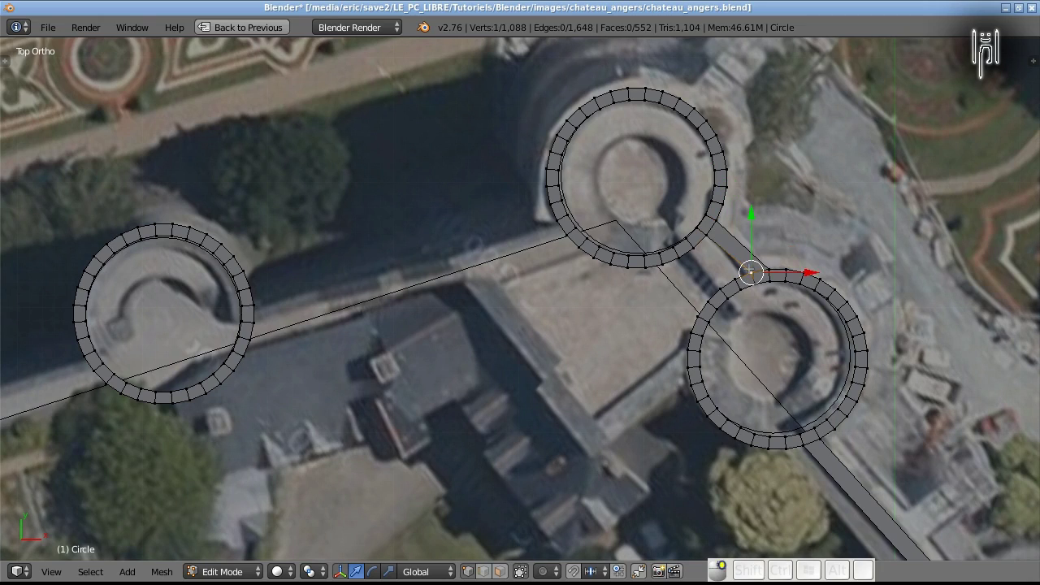
pyautogui.press('g')
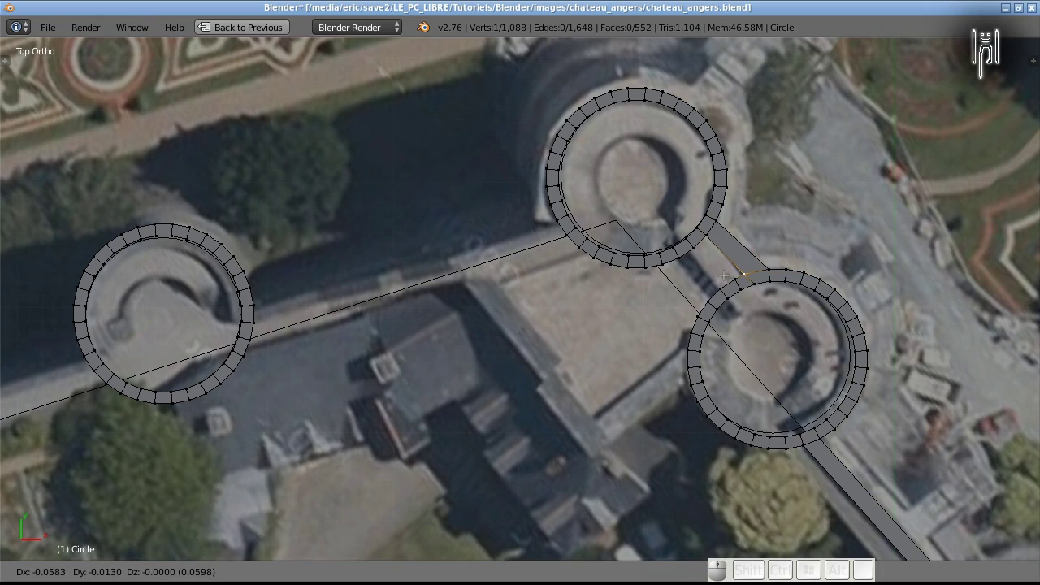
pyautogui.click(724, 277)
pyautogui.press('g')
pyautogui.click(768, 269)
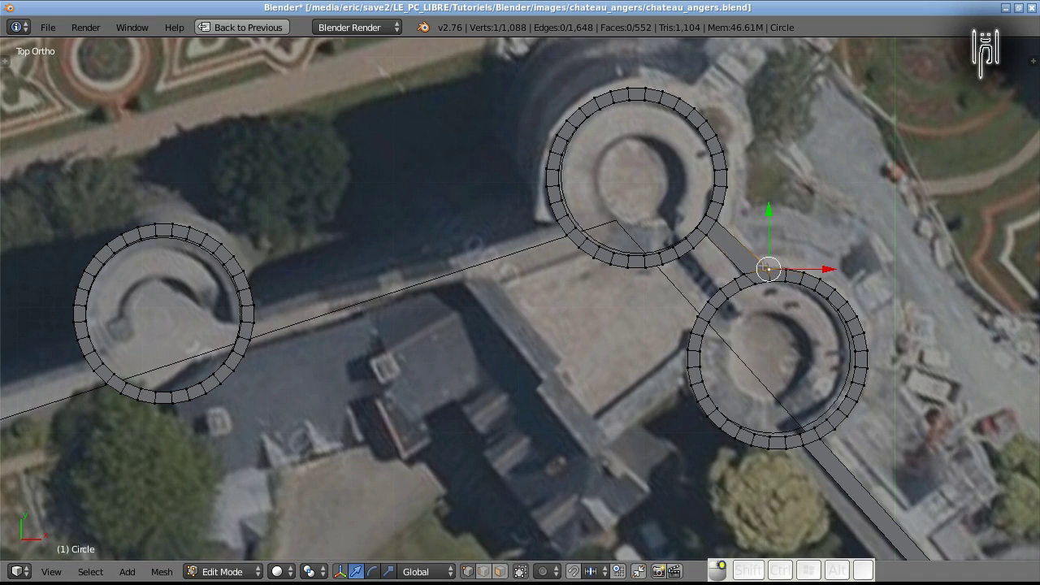
pyautogui.press('g')
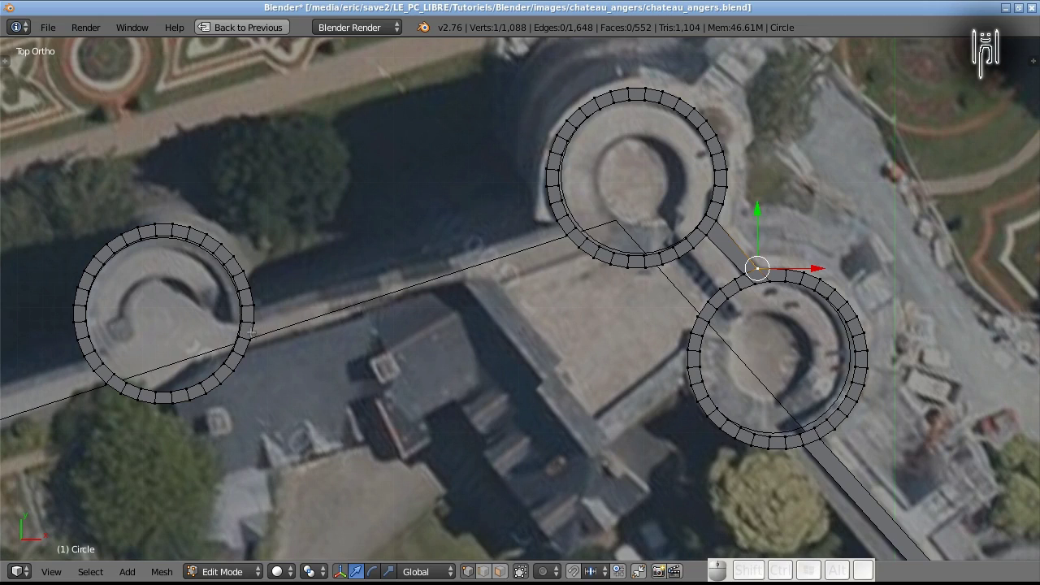
# Try to bridge the northern corner ring and the next ring to its west with a wall face along the traced line.
pyautogui.rightClick(251, 335)
pyautogui.keyDown('shift'); pyautogui.rightClick(259, 325); pyautogui.keyUp('shift')
pyautogui.keyDown('shift'); pyautogui.rightClick(560, 233); pyautogui.keyUp('shift')
pyautogui.keyDown('shift'); pyautogui.rightClick(555, 221); pyautogui.keyUp('shift')
pyautogui.press('f')
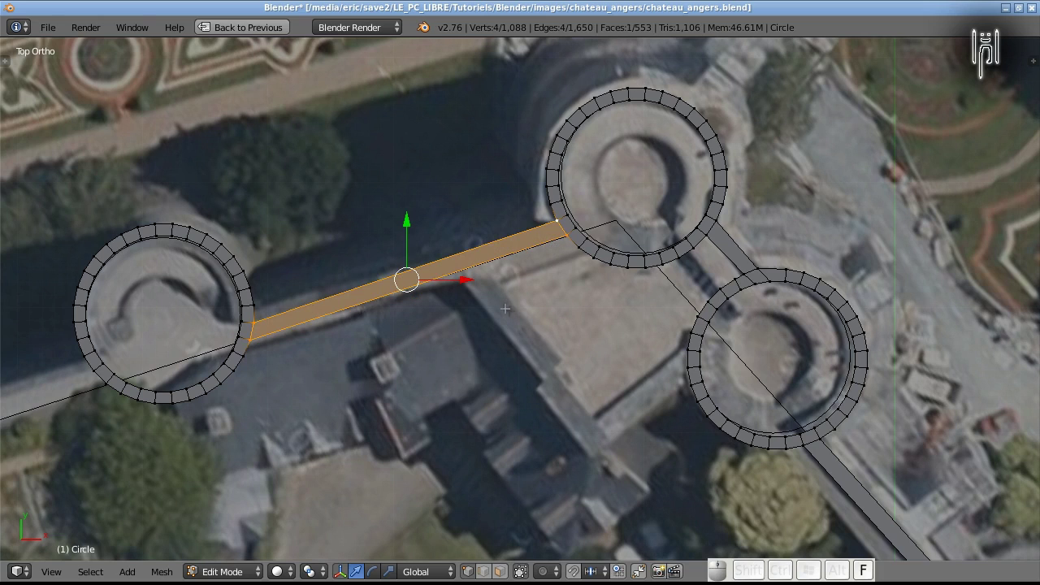
# Undo the vertex selection on the two westernmost northern rings and the wall face joining the northern corner ring to its western neighbour.
pyautogui.keyDown('shift'); pyautogui.moveTo(392, 309); pyautogui.dragTo(1013, 152, button='middle'); pyautogui.keyUp('shift')
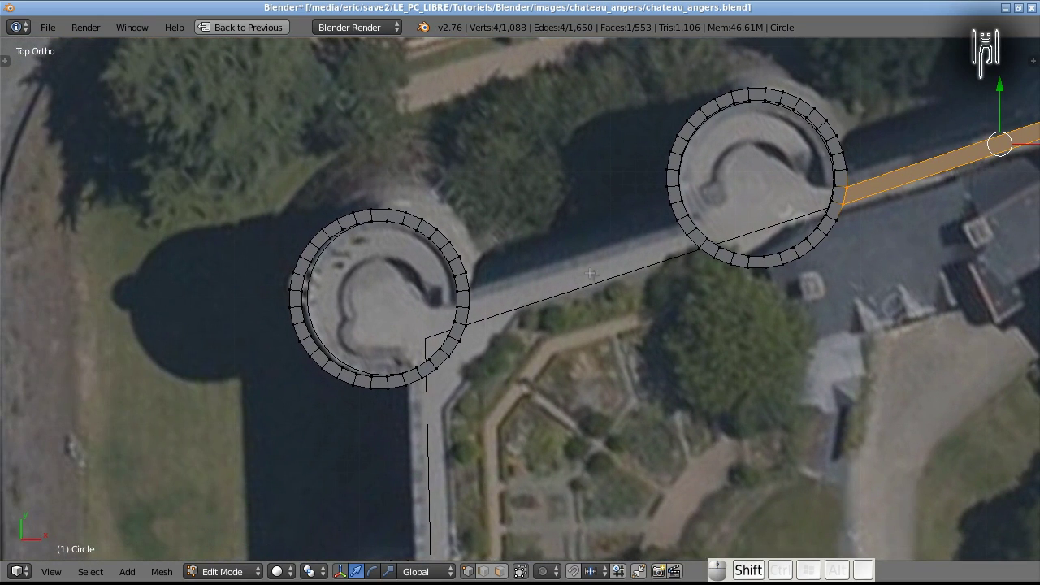
pyautogui.rightClick(472, 319)
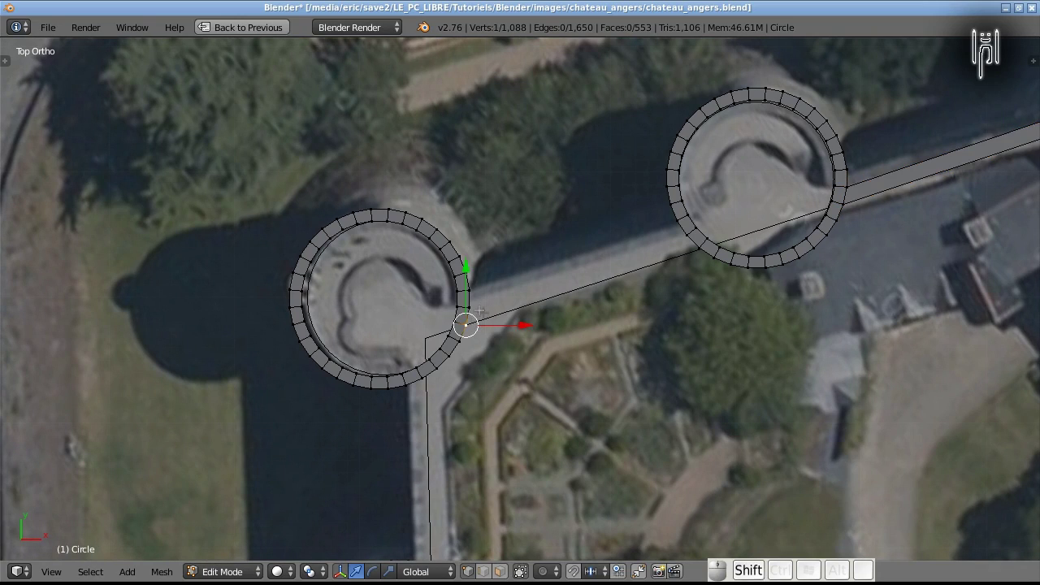
pyautogui.keyDown('shift'); pyautogui.rightClick(698, 248); pyautogui.keyUp('shift')
pyautogui.keyDown('shift'); pyautogui.rightClick(686, 234); pyautogui.keyUp('shift')
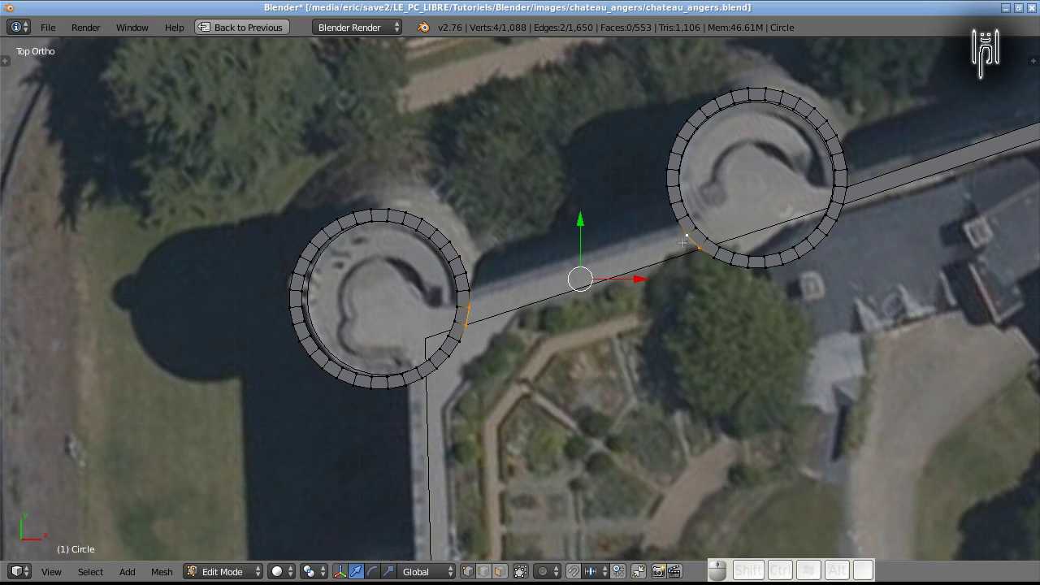
pyautogui.scroll(-2, 679, 264)
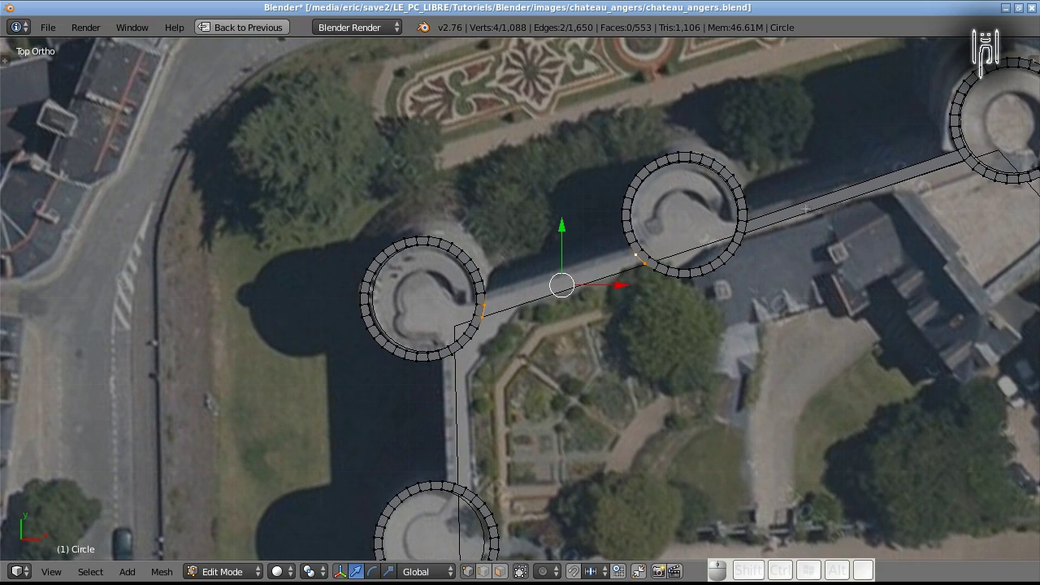
pyautogui.hotkey('ctrl', 'z')
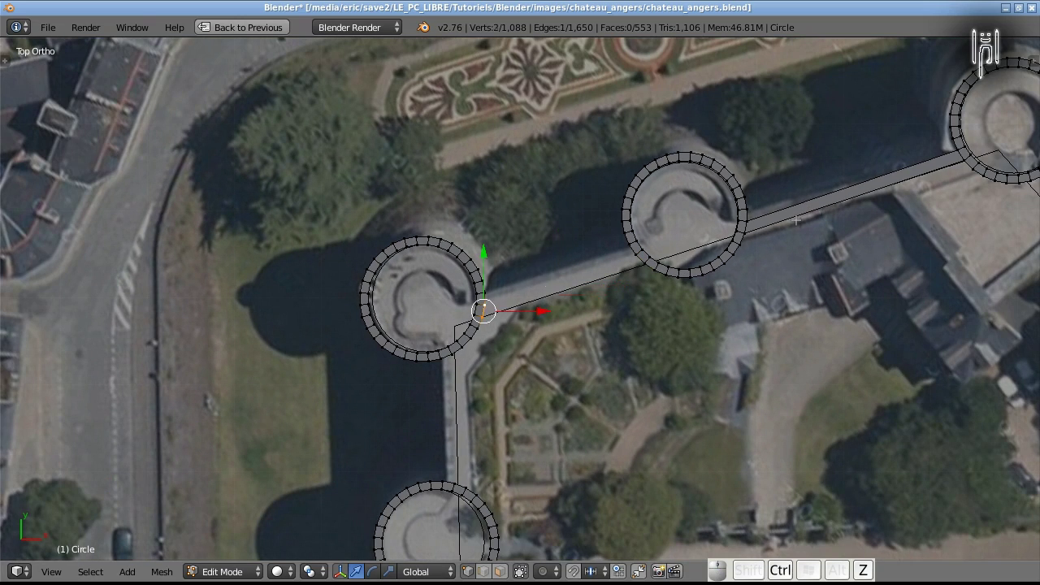
pyautogui.hotkey('ctrl', 'z')
pyautogui.hotkey('ctrl', 'x')
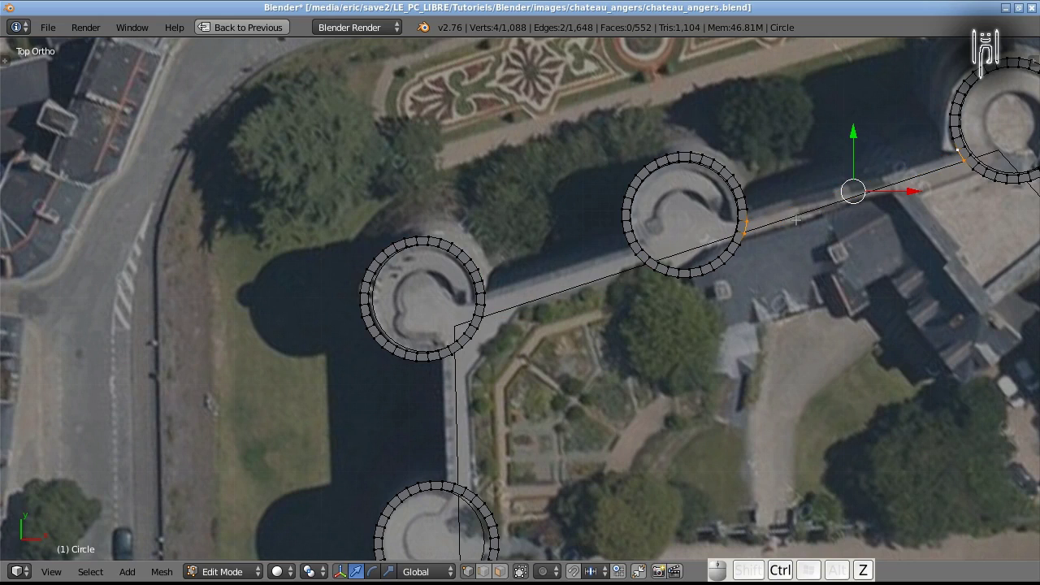
# Bridge the northern corner ring and its western neighbour with a wall face starting one segment farther north on the western ring.
pyautogui.rightClick(755, 209)
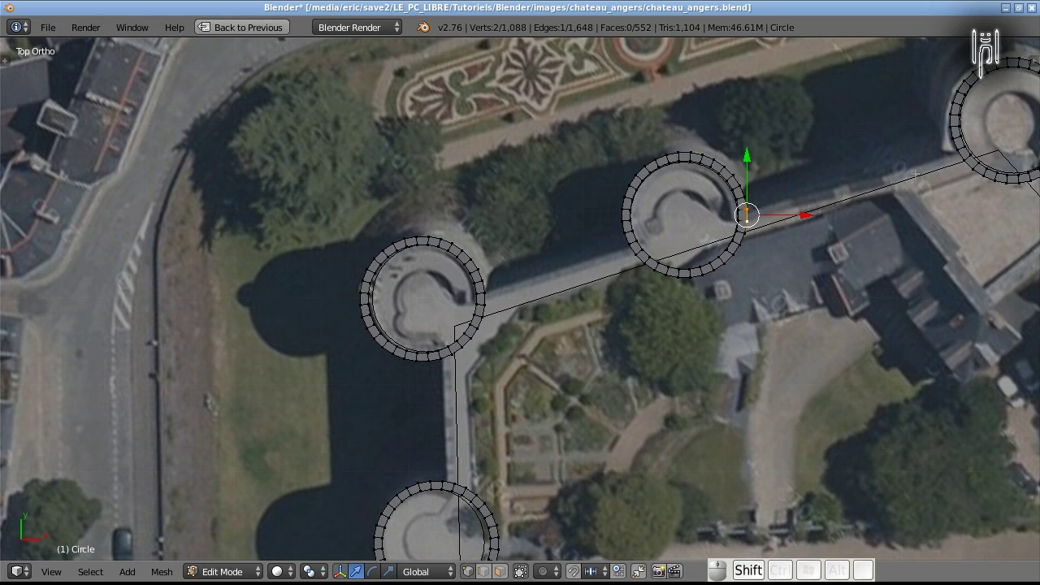
pyautogui.keyDown('shift'); pyautogui.rightClick(958, 151); pyautogui.keyUp('shift')
pyautogui.keyDown('shift'); pyautogui.rightClick(963, 160); pyautogui.keyUp('shift')
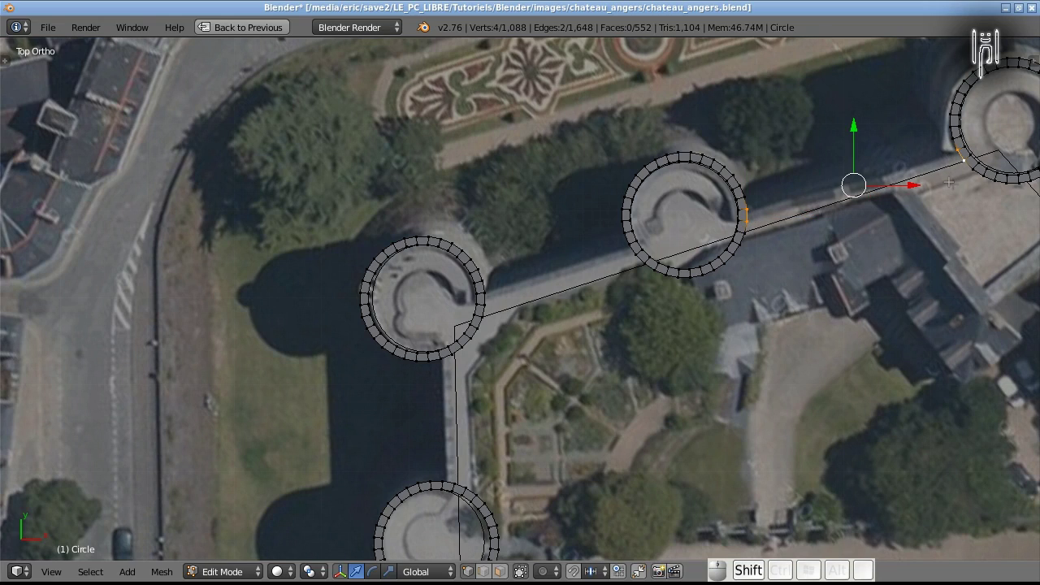
pyautogui.press('f')
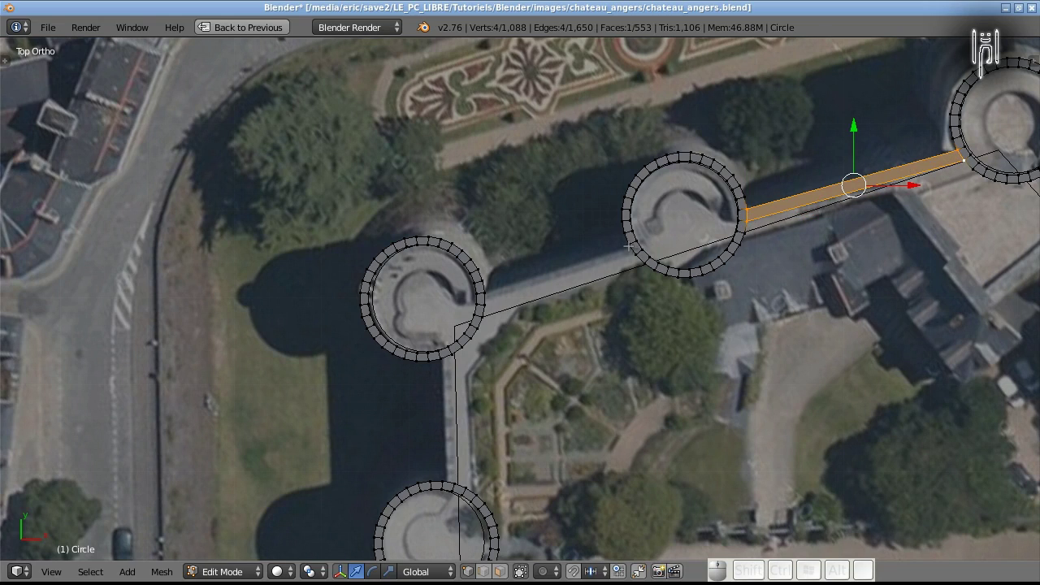
# Bridge that western neighbour and the northwest corner ring with a wall face between two facing outer vertices on each.
pyautogui.rightClick(630, 245)
pyautogui.keyDown('shift'); pyautogui.rightClick(636, 255); pyautogui.keyUp('shift')
pyautogui.keyDown('shift'); pyautogui.rightClick(485, 293); pyautogui.keyUp('shift')
pyautogui.keyDown('shift'); pyautogui.rightClick(485, 303); pyautogui.keyUp('shift')
pyautogui.press('f')
# Bridge the northwest corner ring and the first ring south of it with a wall face between two facing outer vertices on each.
pyautogui.keyDown('shift'); pyautogui.moveTo(337, 416); pyautogui.dragTo(342, 291, button='middle'); pyautogui.keyUp('shift')
pyautogui.rightClick(449, 204)
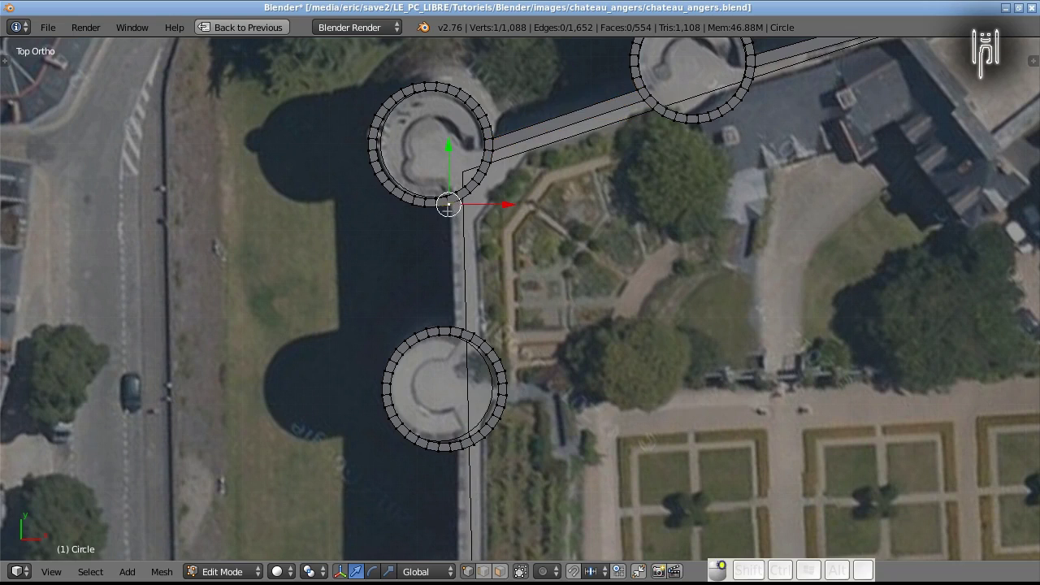
pyautogui.keyDown('shift'); pyautogui.rightClick(455, 208); pyautogui.keyUp('shift')
pyautogui.keyDown('shift'); pyautogui.rightClick(450, 211); pyautogui.keyUp('shift')
pyautogui.keyDown('shift'); pyautogui.rightClick(460, 206); pyautogui.keyUp('shift')
pyautogui.keyDown('shift'); pyautogui.rightClick(451, 325); pyautogui.keyUp('shift')
pyautogui.keyDown('shift'); pyautogui.rightClick(460, 325); pyautogui.keyUp('shift')
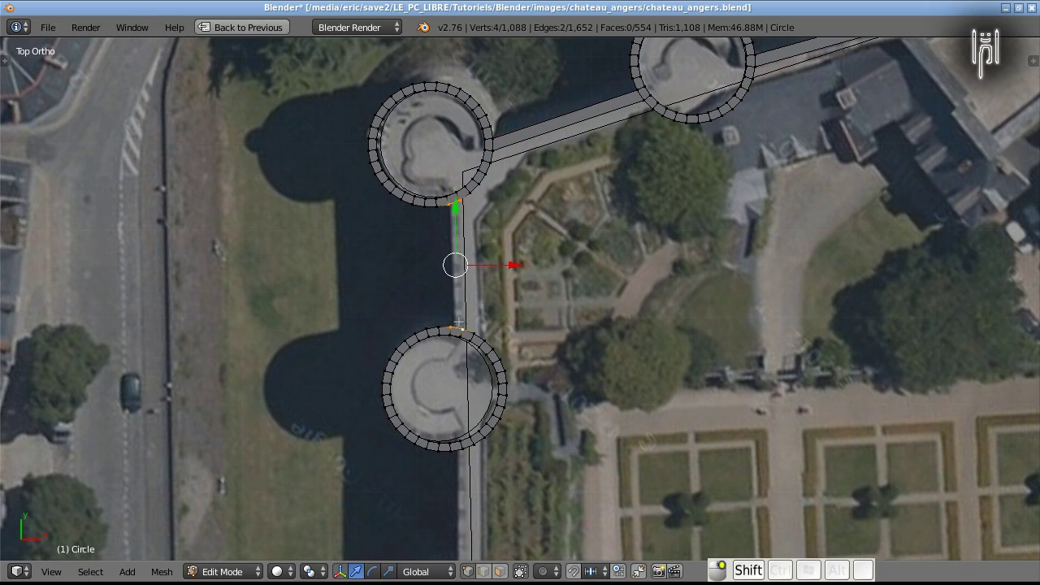
pyautogui.press('f')
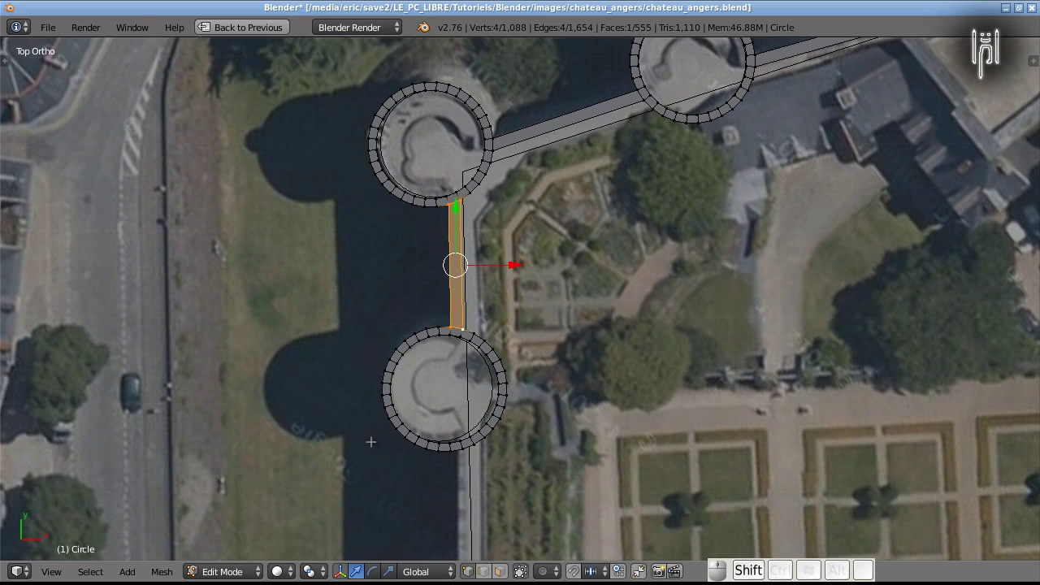
# Bridge the first and second rings south of the northwest corner with a wall face between two facing outer vertices on each.
pyautogui.keyDown('shift'); pyautogui.scroll(-1, 377, 397); pyautogui.keyUp('shift')
pyautogui.keyDown('shift'); pyautogui.moveTo(377, 397); pyautogui.dragTo(367, 148, button='middle'); pyautogui.keyUp('shift')
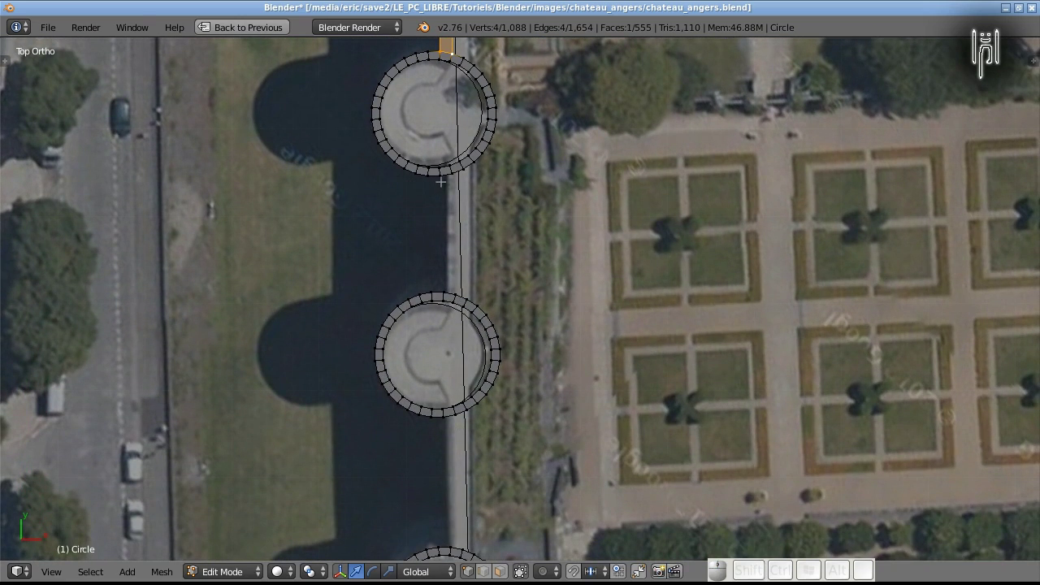
pyautogui.rightClick(440, 175)
pyautogui.keyDown('shift'); pyautogui.rightClick(454, 172); pyautogui.keyUp('shift')
pyautogui.keyDown('shift'); pyautogui.rightClick(443, 290); pyautogui.keyUp('shift')
pyautogui.keyDown('shift'); pyautogui.rightClick(441, 281); pyautogui.keyUp('shift')
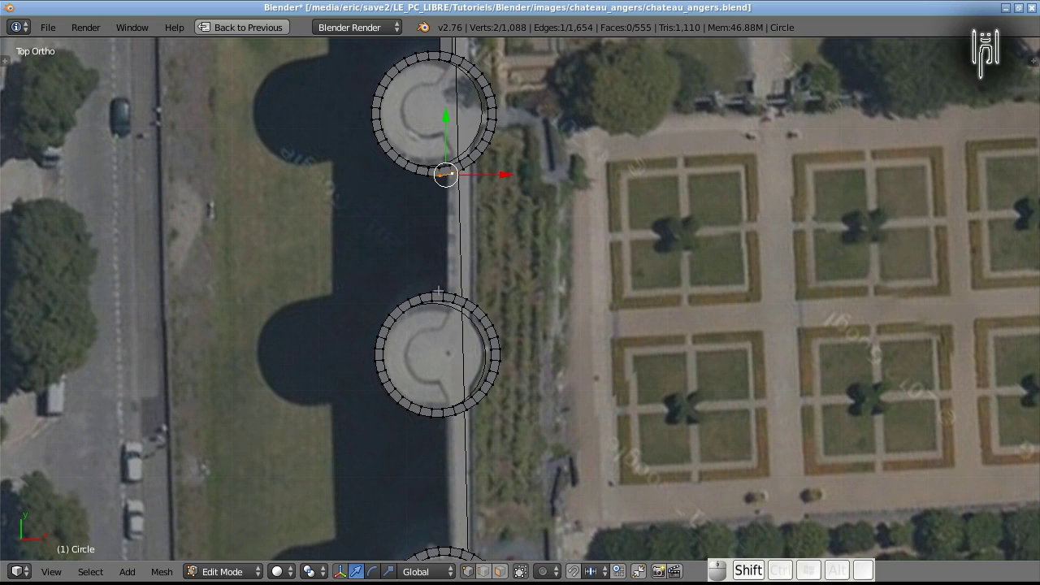
pyautogui.keyDown('shift'); pyautogui.rightClick(442, 292); pyautogui.keyUp('shift')
pyautogui.keyDown('shift'); pyautogui.rightClick(454, 294); pyautogui.keyUp('shift')
pyautogui.press('f')
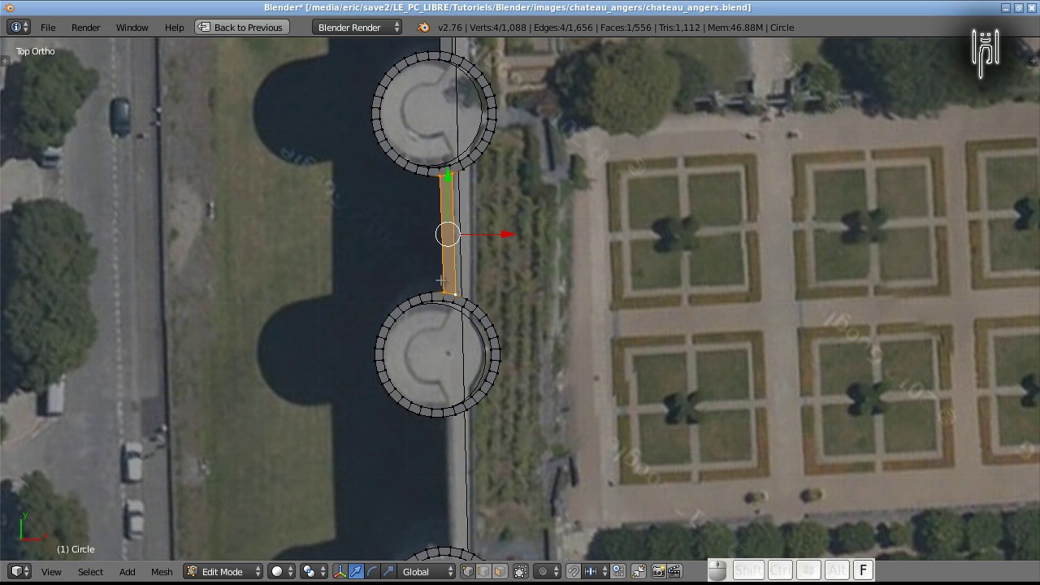
# Shift the new wall face's two upper-ring vertices slightly east, the west-side one by 0.0560 in X.
pyautogui.rightClick(417, 200)
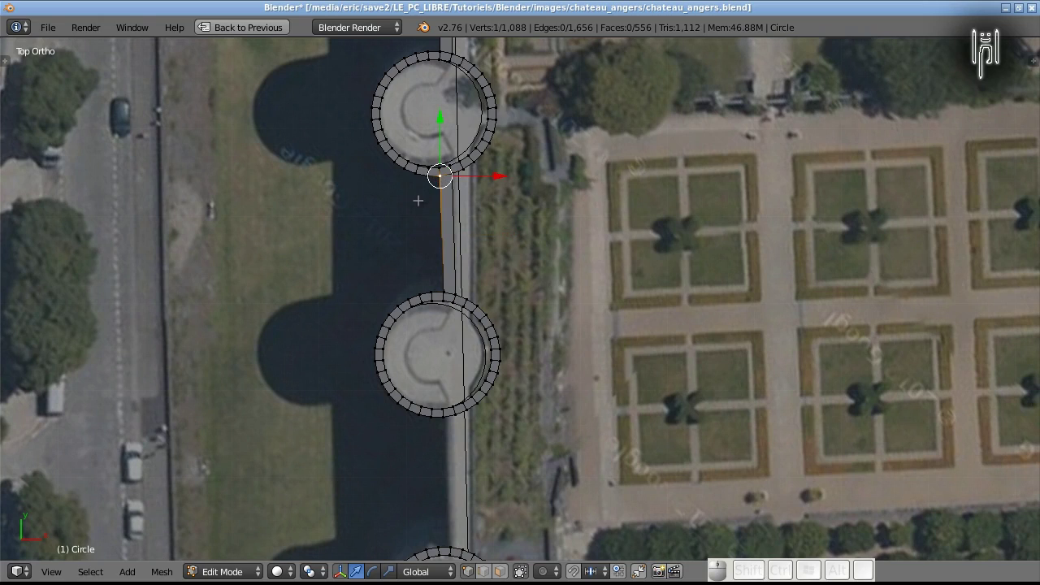
pyautogui.press('g')
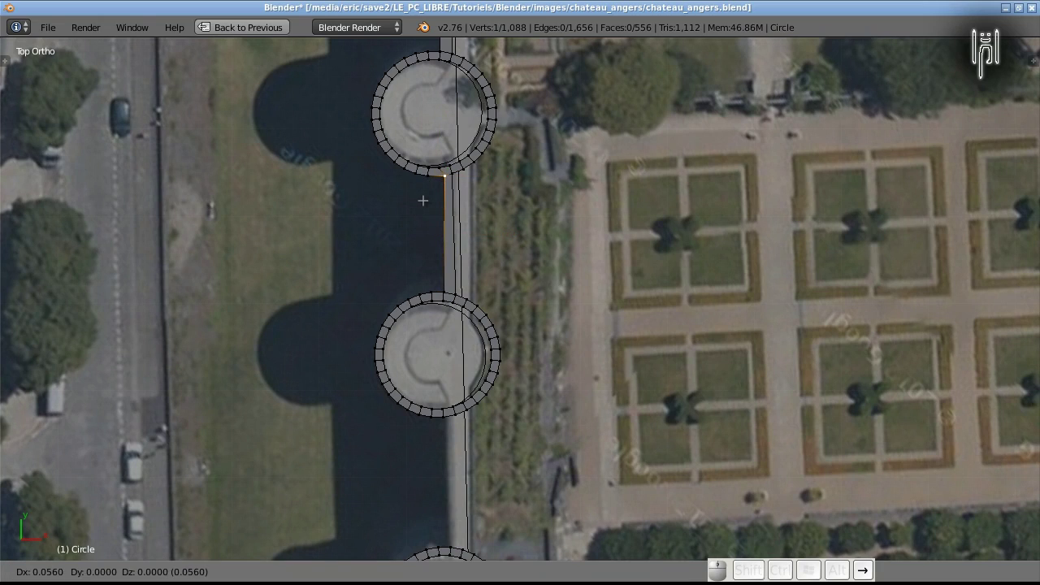
pyautogui.press('Return')
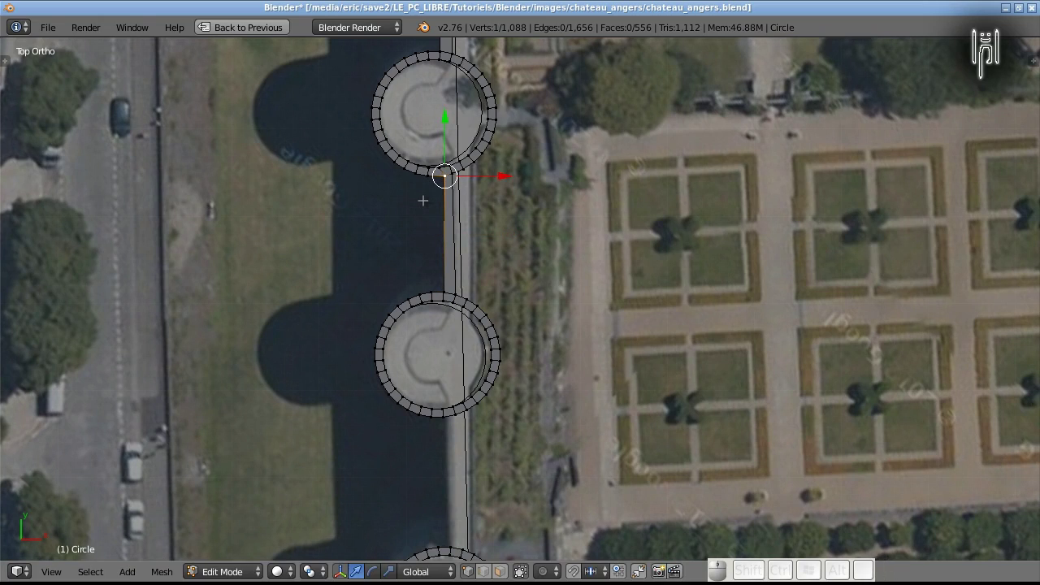
pyautogui.rightClick(456, 179)
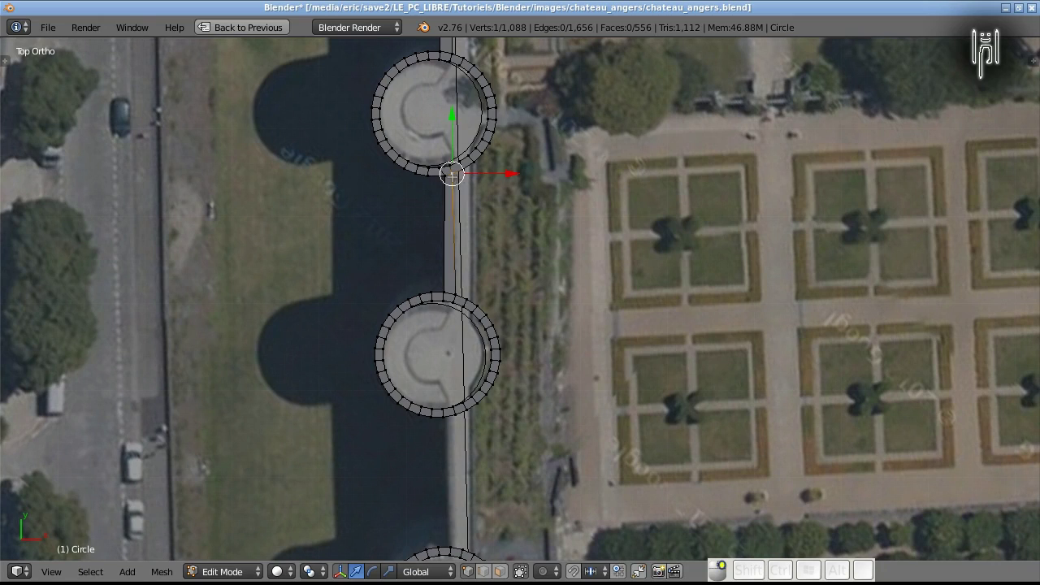
pyautogui.press('g')
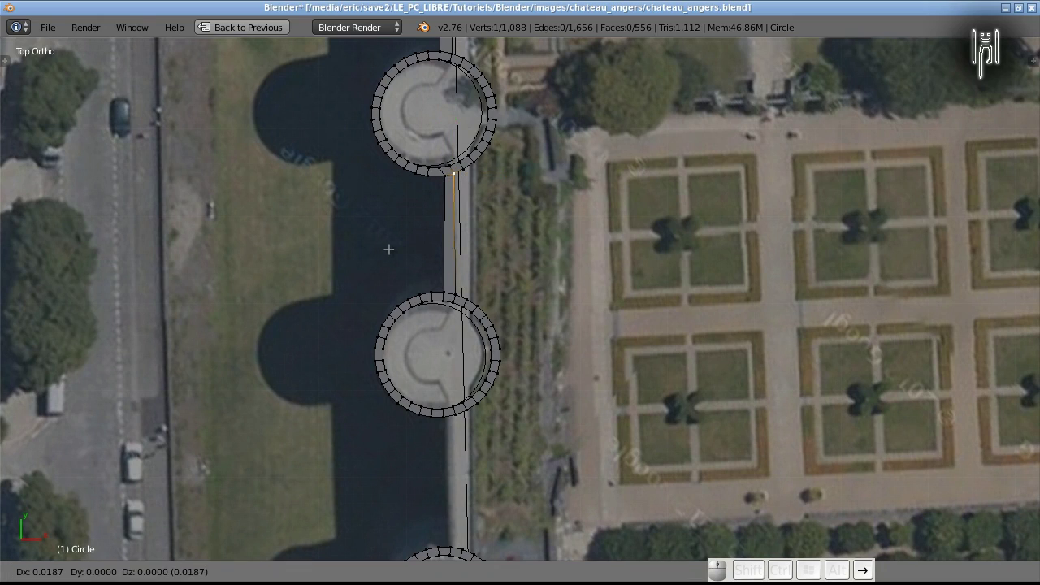
pyautogui.press('Return')
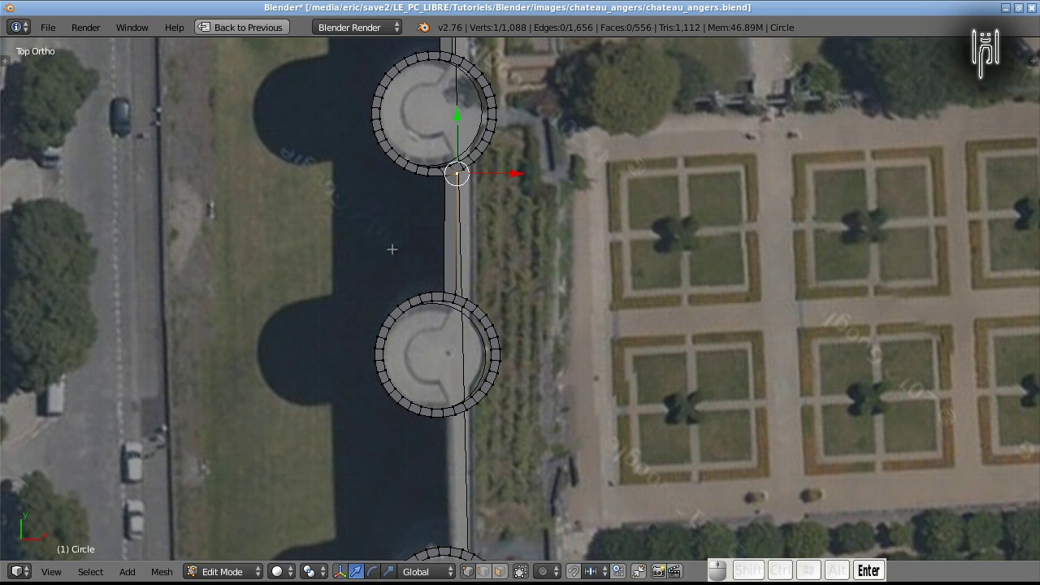
# Bridge the second and third rings south of the northwest corner with a wall face between two facing outer vertices on each.
pyautogui.keyDown('shift'); pyautogui.moveTo(309, 379); pyautogui.dragTo(308, 121, button='middle'); pyautogui.keyUp('shift')
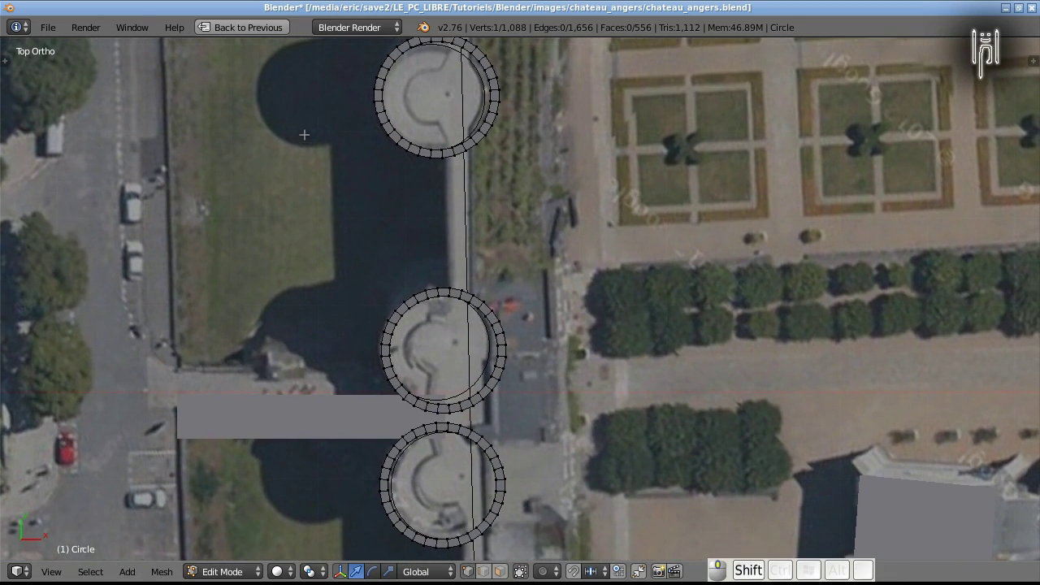
pyautogui.keyDown('shift'); pyautogui.rightClick(433, 159); pyautogui.keyUp('shift')
pyautogui.rightClick(447, 165)
pyautogui.keyDown('shift'); pyautogui.rightClick(456, 165); pyautogui.keyUp('shift')
pyautogui.keyDown('shift'); pyautogui.rightClick(449, 284); pyautogui.keyUp('shift')
pyautogui.keyDown('shift'); pyautogui.rightClick(462, 290); pyautogui.keyUp('shift')
pyautogui.press('f')
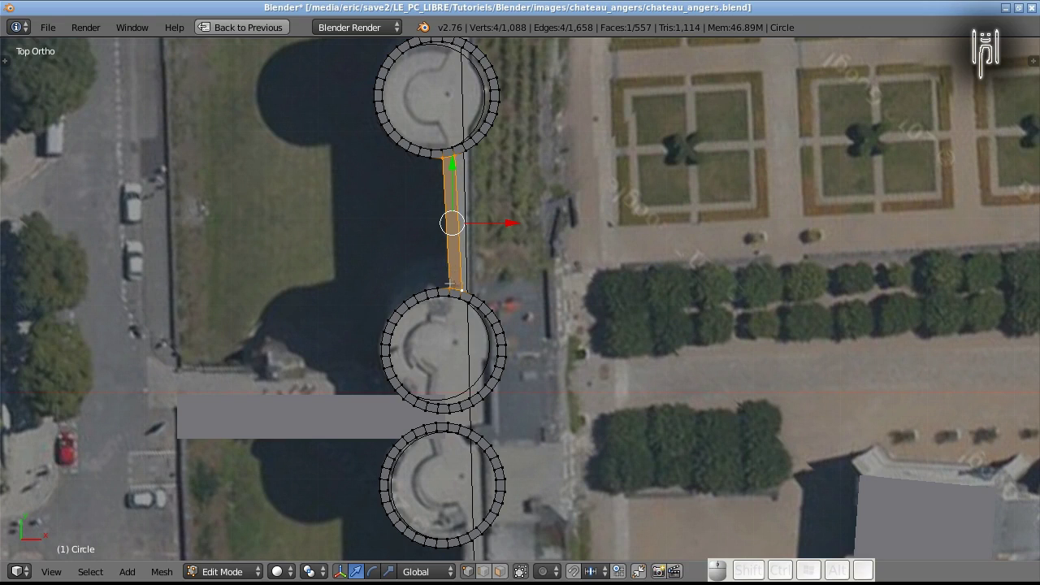
# Shift the newest wall face's west-side vertex on the third ring south of the northwest corner slightly west.
pyautogui.rightClick(436, 277)
pyautogui.press('g')
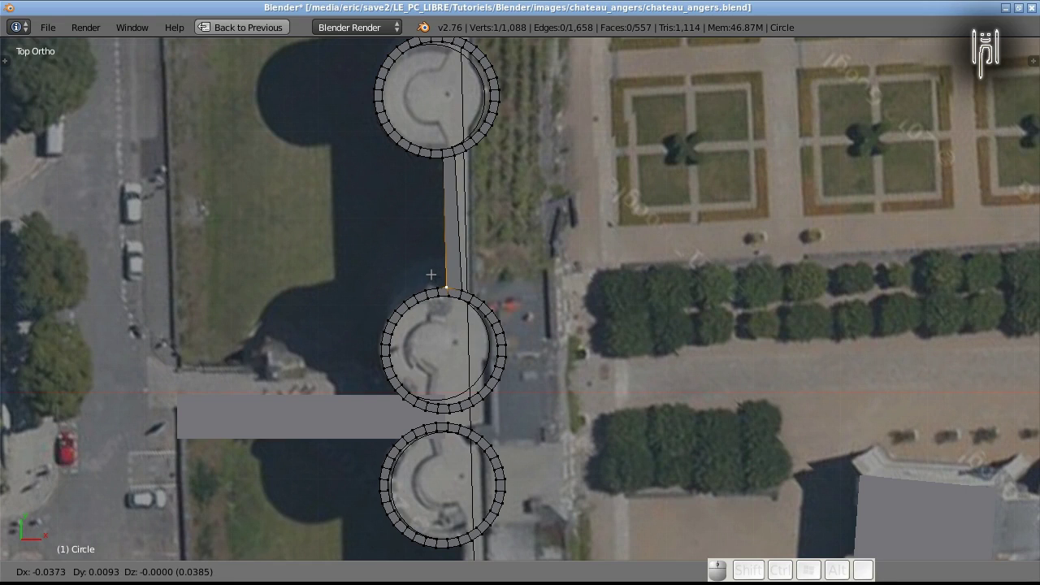
pyautogui.click(432, 275)
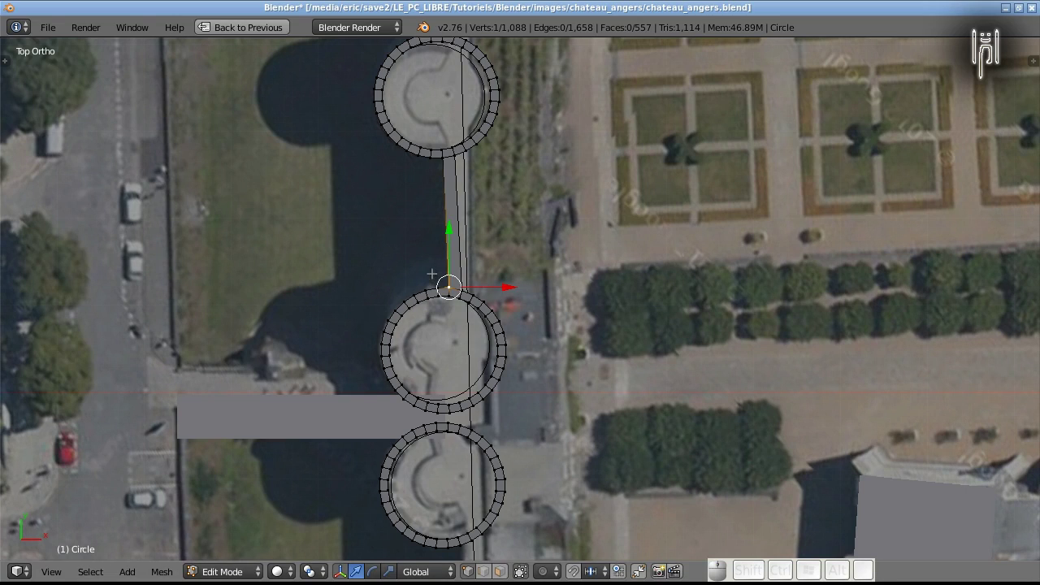
pyautogui.press('g')
pyautogui.press('Left')
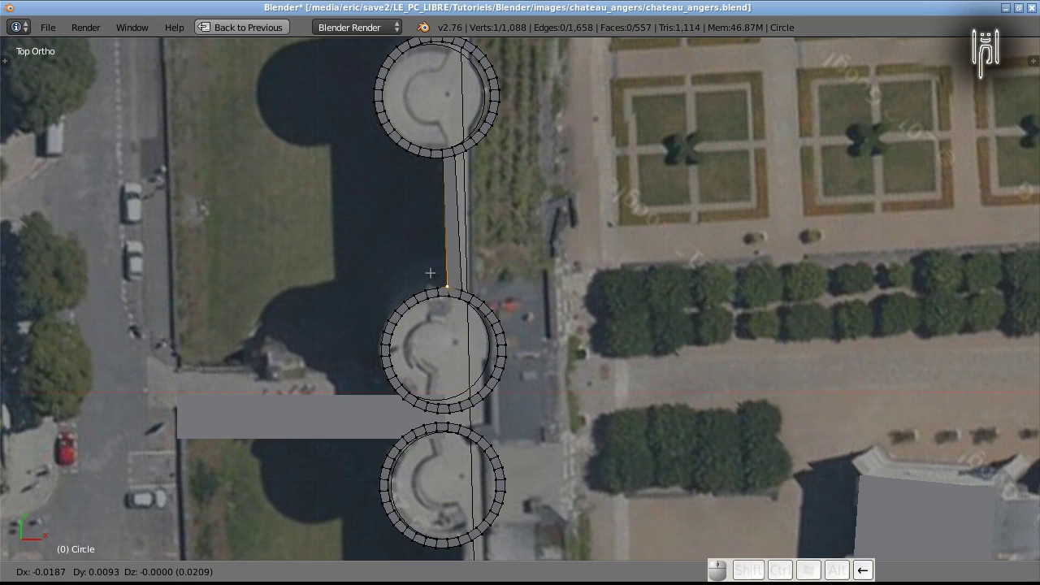
pyautogui.press('Return')
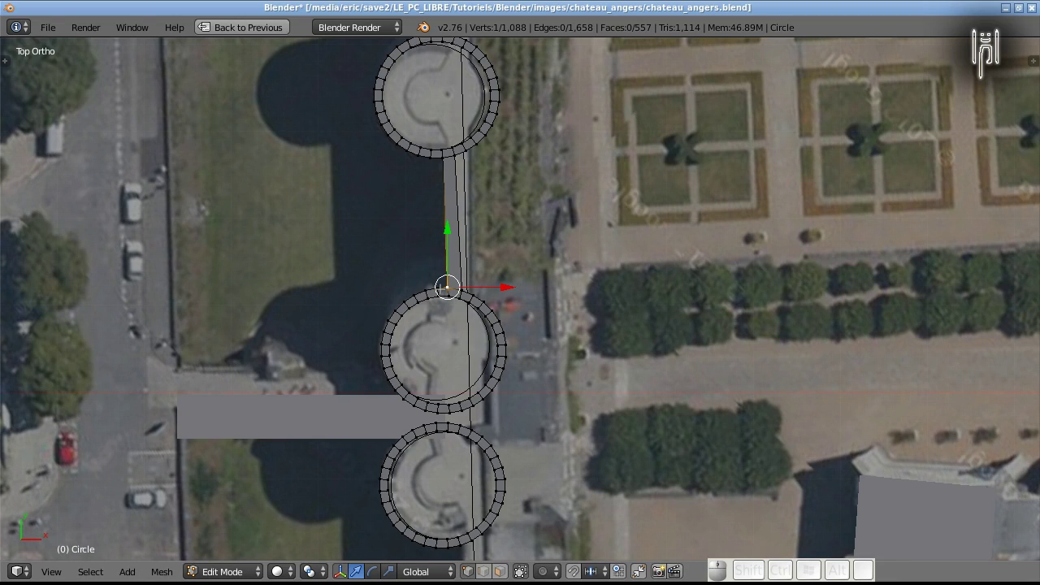
# Move the same wall face's east-side vertex on the third ring west by 0.0373 in X.
pyautogui.moveTo(447, 286); pyautogui.dragTo(461, 289)
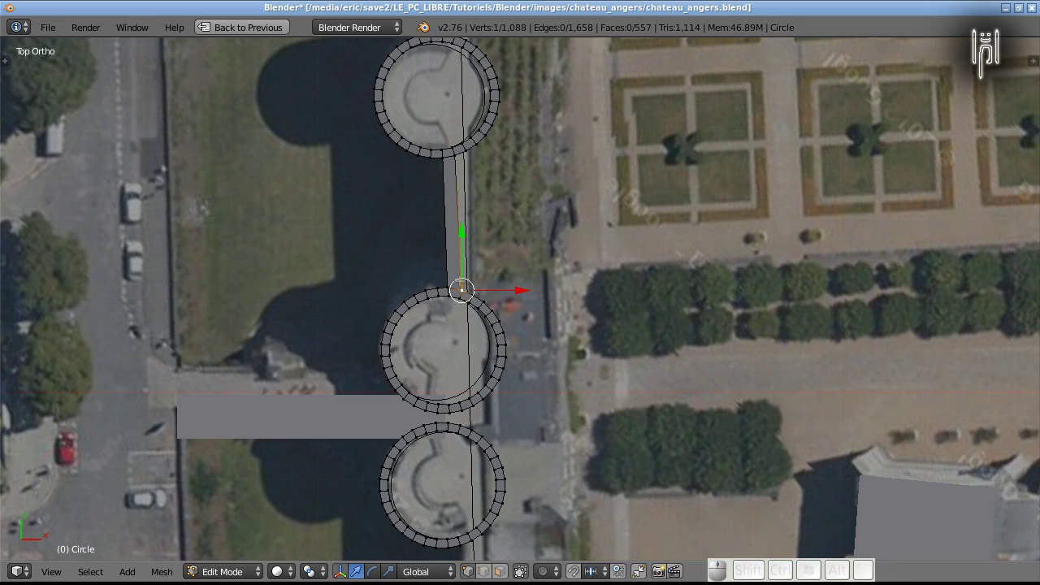
pyautogui.press('g')
pyautogui.press('Left')
pyautogui.press('Left')
pyautogui.press('Left')
pyautogui.press('Left')
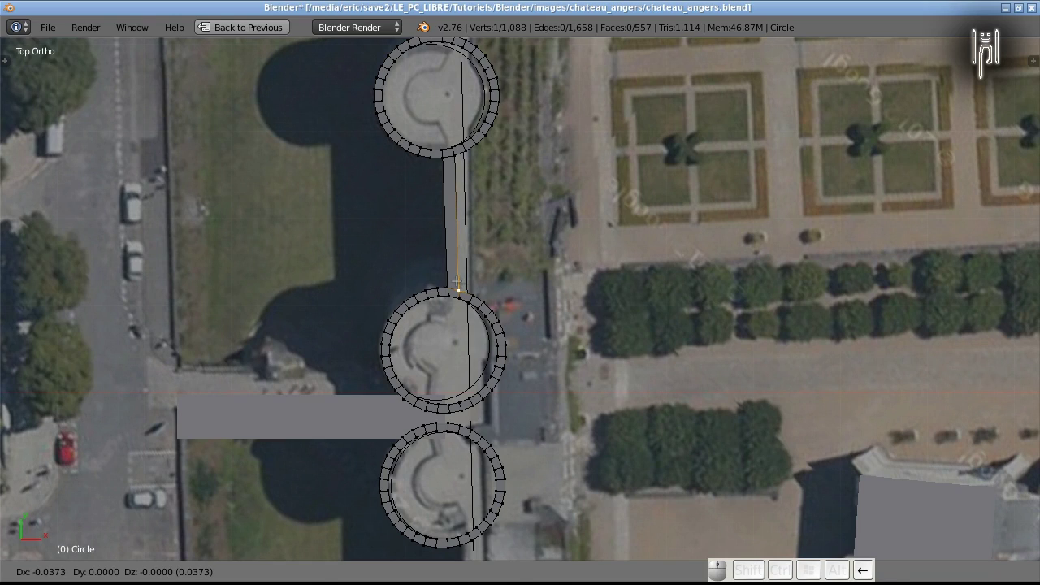
pyautogui.press('Return')
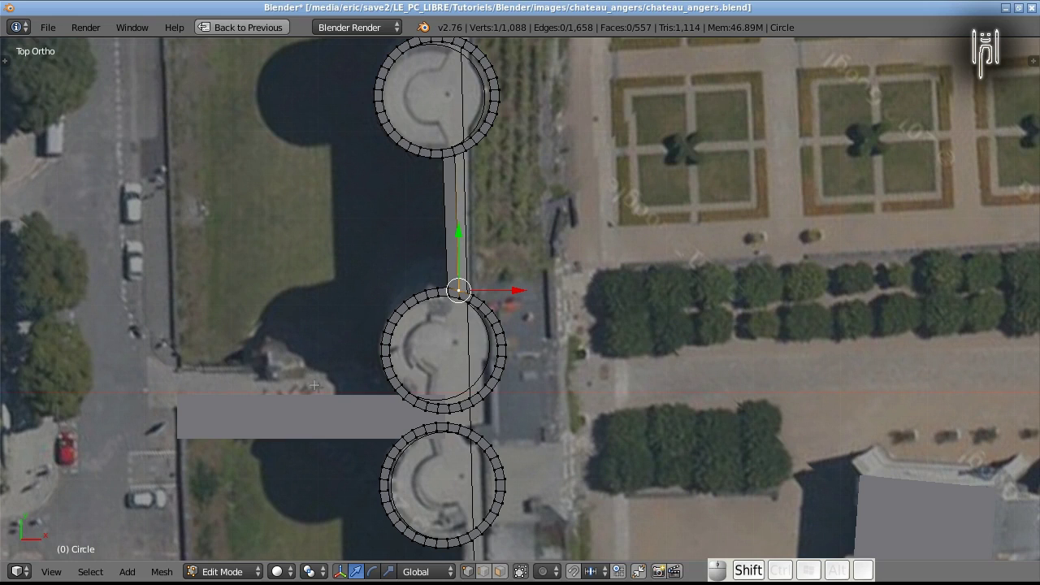
# In wireframe display, bridge the third and fourth rings south of the northwest corner with a wall face along their west side.
pyautogui.keyDown('shift'); pyautogui.moveTo(320, 383); pyautogui.dragTo(305, 251, button='middle'); pyautogui.keyUp('shift')
pyautogui.press('z')
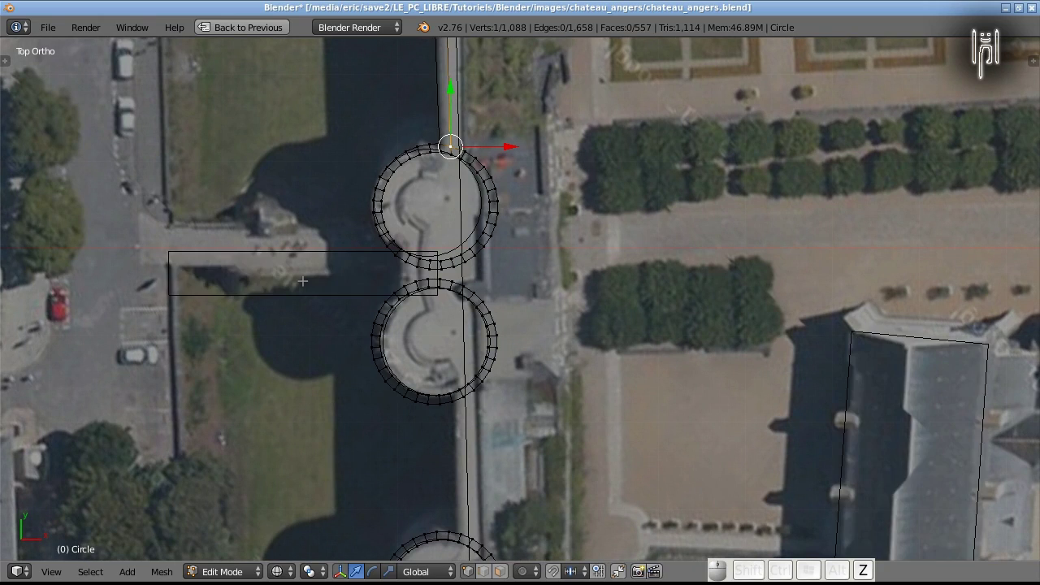
pyautogui.rightClick(395, 257)
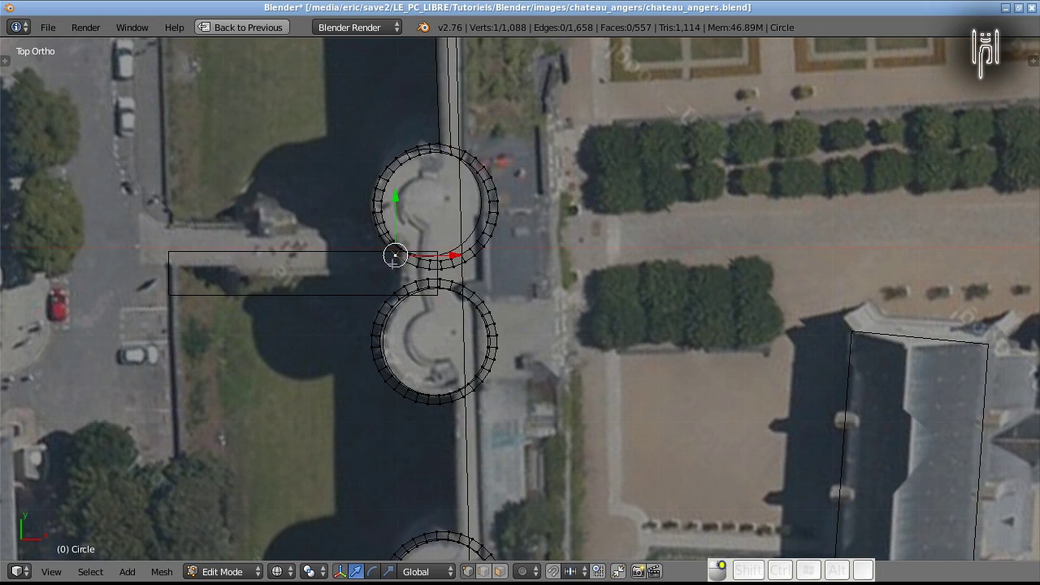
pyautogui.keyDown('shift'); pyautogui.rightClick(400, 262); pyautogui.keyUp('shift')
pyautogui.keyDown('shift'); pyautogui.rightClick(399, 284); pyautogui.keyUp('shift')
pyautogui.keyDown('shift'); pyautogui.rightClick(393, 288); pyautogui.keyUp('shift')
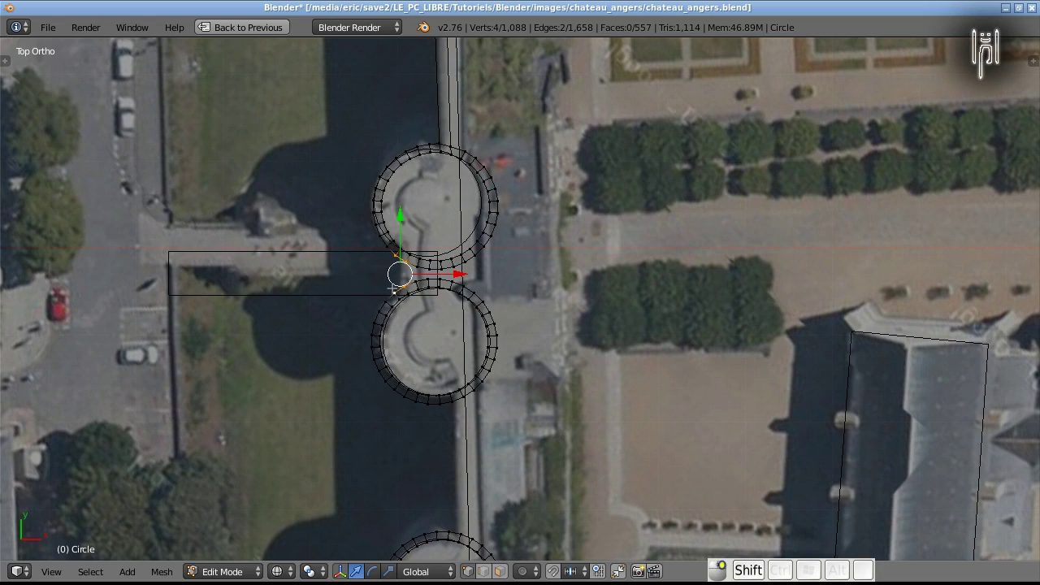
pyautogui.press('f')
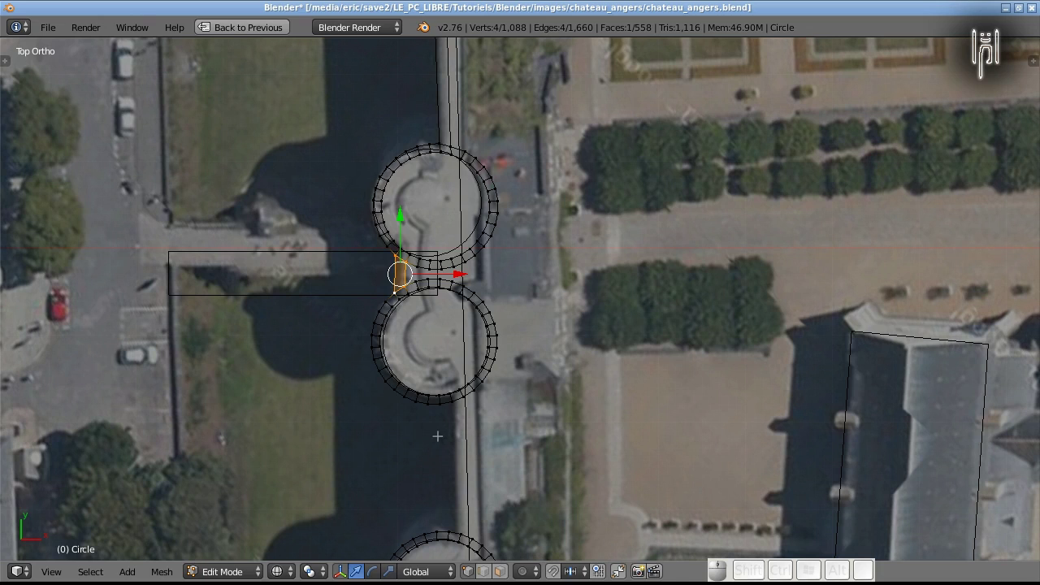
# Bridge the fourth and fifth rings south of the northwest corner with a wall face between two facing outer vertices on each.
pyautogui.keyDown('shift'); pyautogui.moveTo(414, 447); pyautogui.dragTo(391, 240, button='middle'); pyautogui.keyUp('shift')
pyautogui.rightClick(428, 201)
pyautogui.keyDown('shift'); pyautogui.rightClick(441, 191); pyautogui.keyUp('shift')
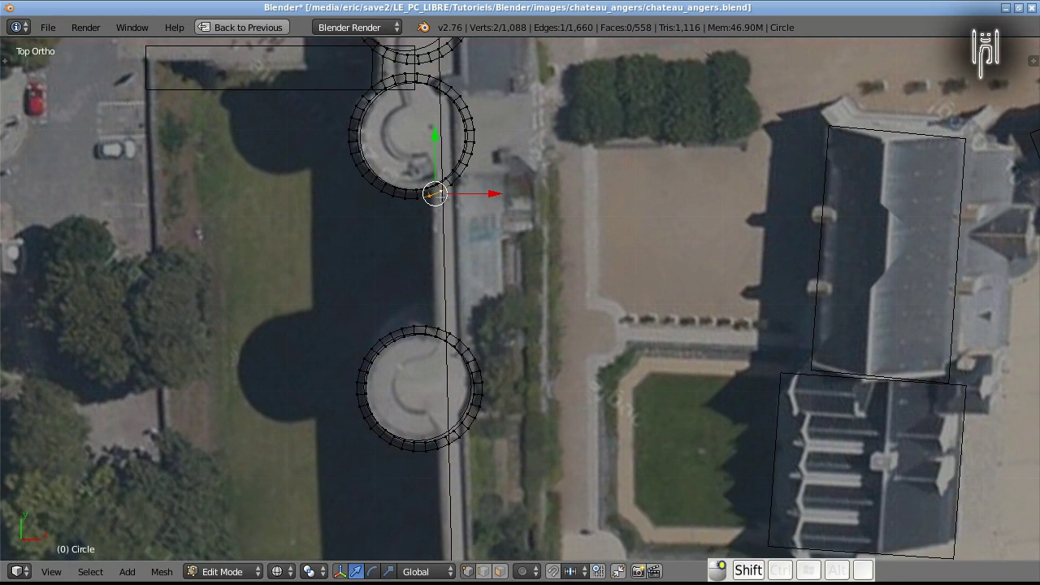
pyautogui.keyDown('shift'); pyautogui.rightClick(437, 327); pyautogui.keyUp('shift')
pyautogui.keyDown('shift'); pyautogui.rightClick(429, 323); pyautogui.keyUp('shift')
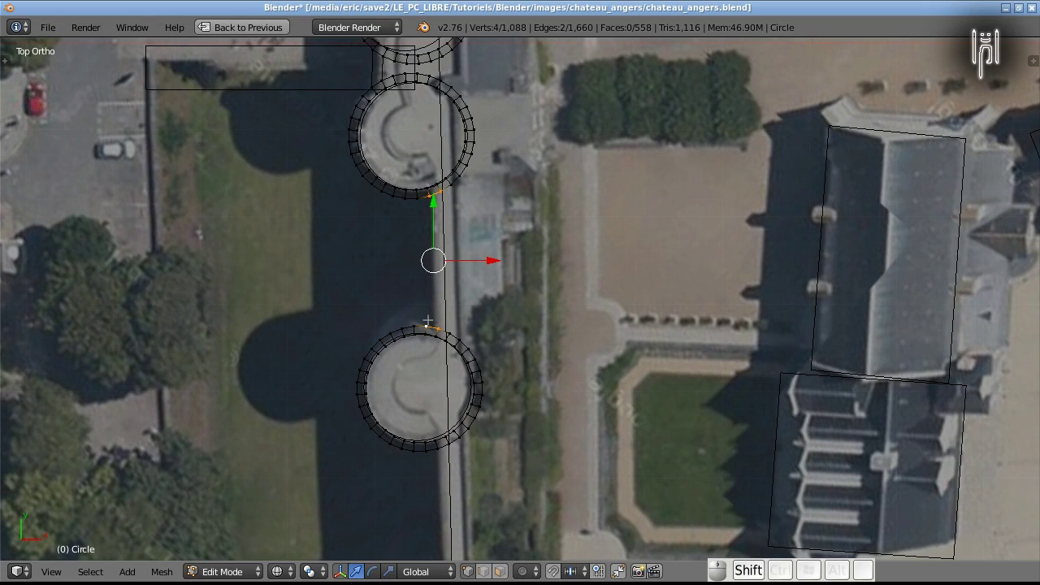
pyautogui.press('f')
# Shift the new wall face's two vertices on the fifth ring slightly east to line up with the wall in the aerial plan.
pyautogui.rightClick(427, 325)
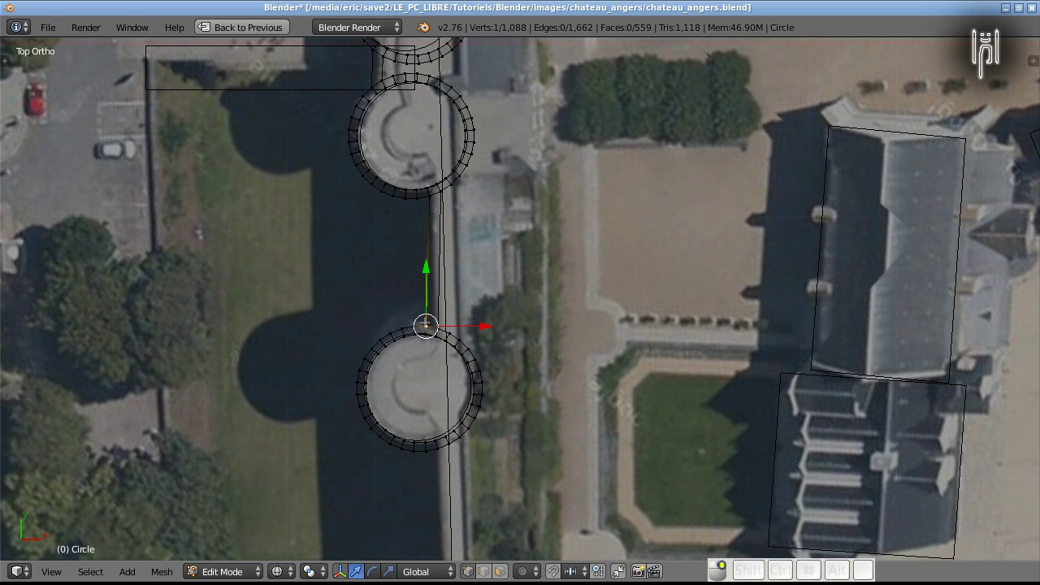
pyautogui.press('g')
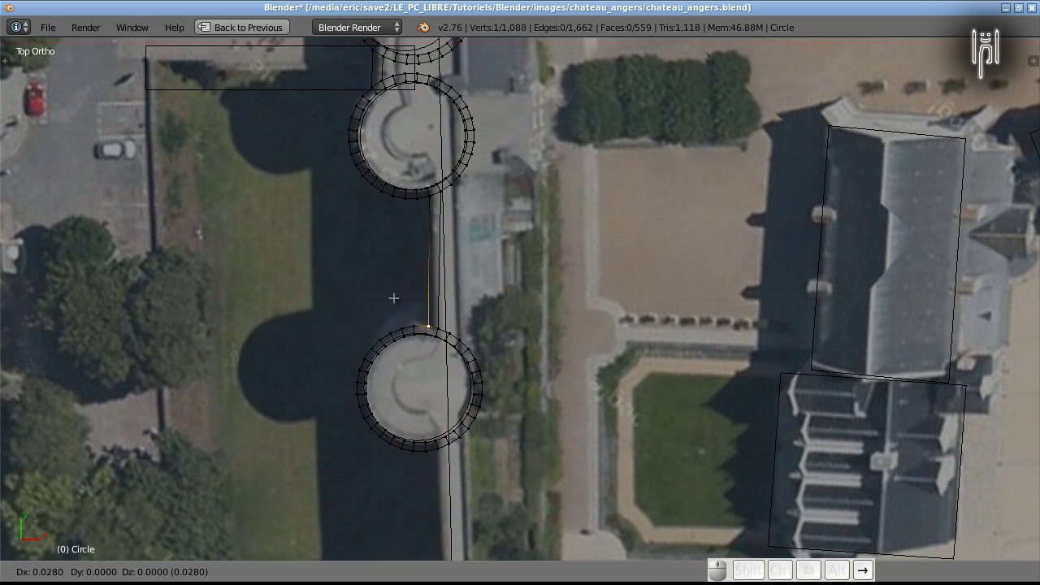
pyautogui.press('Return')
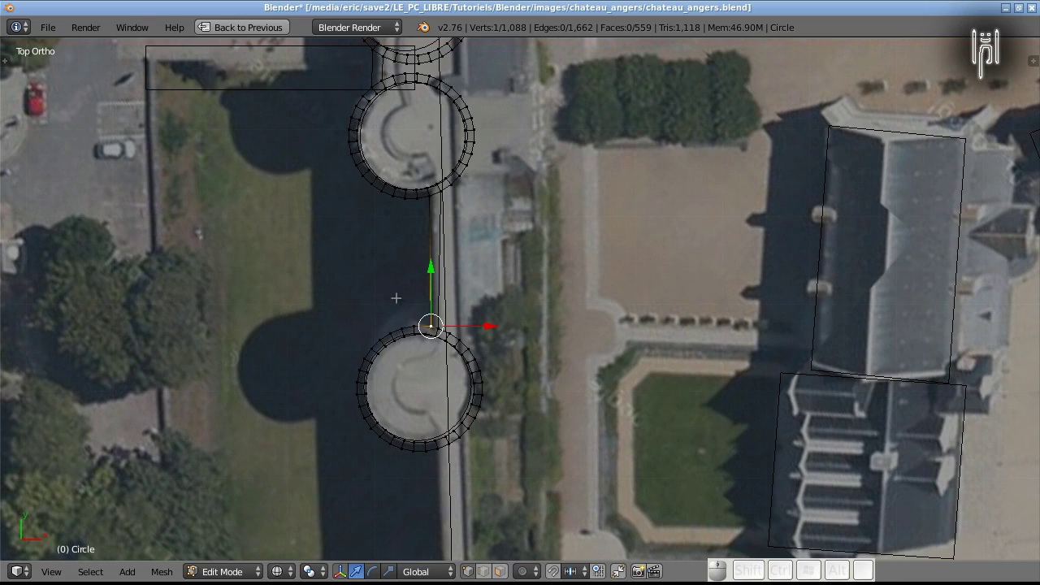
pyautogui.moveTo(431, 326); pyautogui.dragTo(437, 328)
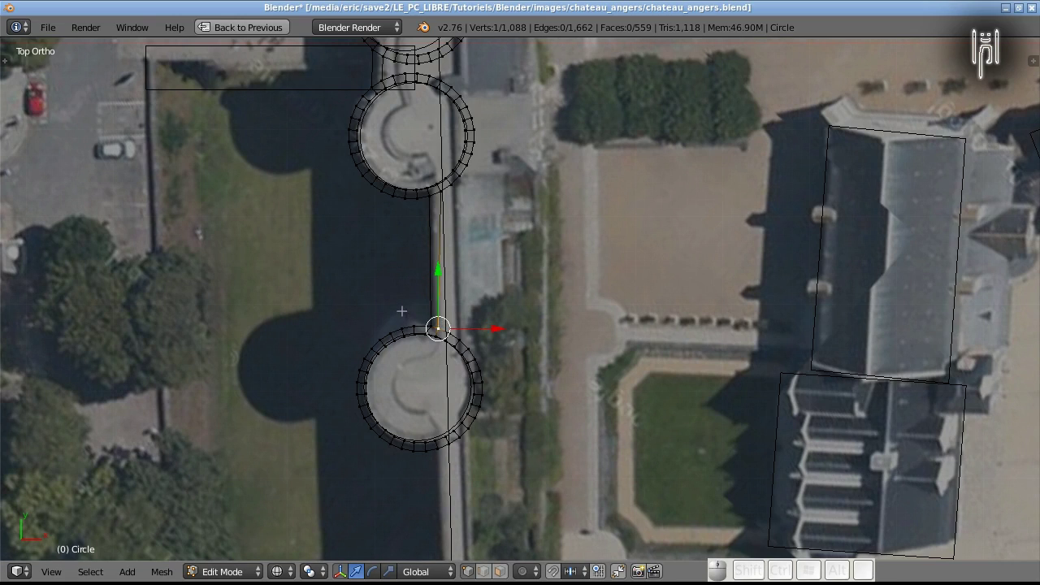
pyautogui.press('g')
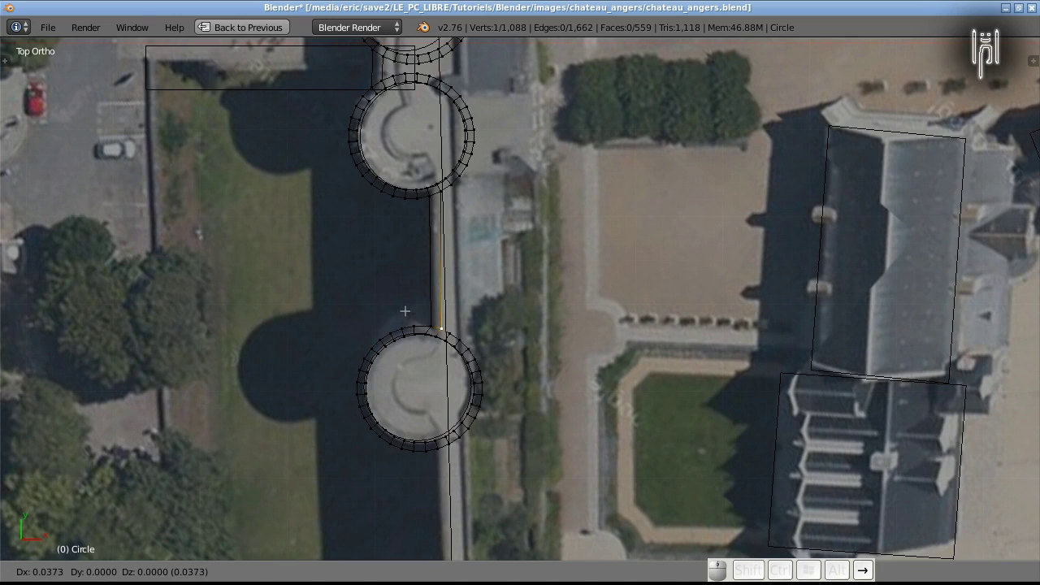
pyautogui.press('Return')
# Bridge the fifth ring and the southwest corner ring with a wall face between two facing outer vertices on each.
pyautogui.keyDown('shift'); pyautogui.scroll(-5, 274, 353); pyautogui.keyUp('shift')
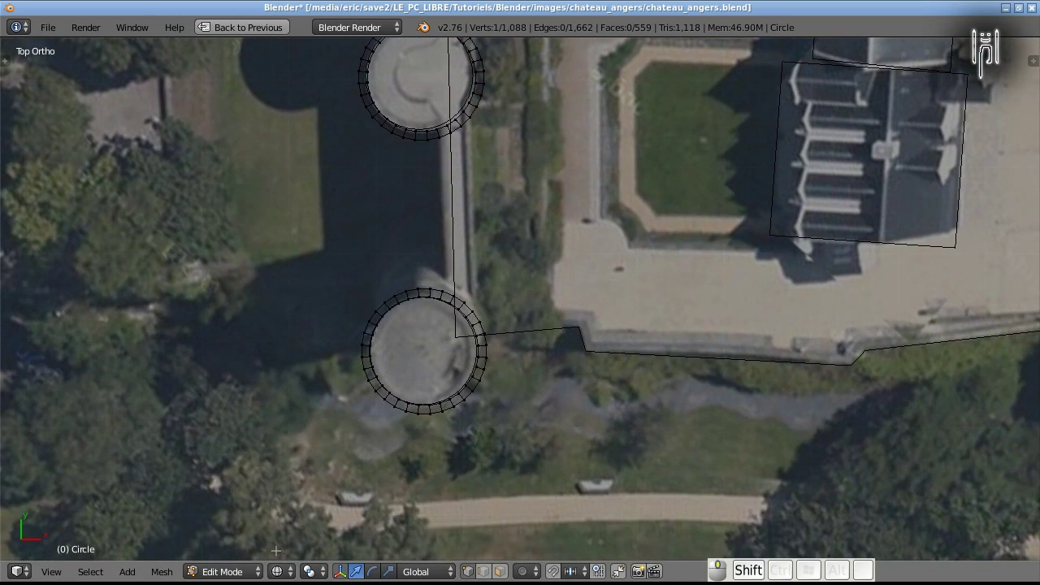
pyautogui.keyDown('shift'); pyautogui.rightClick(445, 135); pyautogui.keyUp('shift')
pyautogui.keyDown('shift'); pyautogui.rightClick(443, 286); pyautogui.keyUp('shift')
pyautogui.keyDown('shift'); pyautogui.rightClick(451, 292); pyautogui.keyUp('shift')
pyautogui.press('f')
pyautogui.press('shift')
# Return the display to solid shading and leave mesh editing of the tower ring object.
pyautogui.scroll(-2, 630, 340)
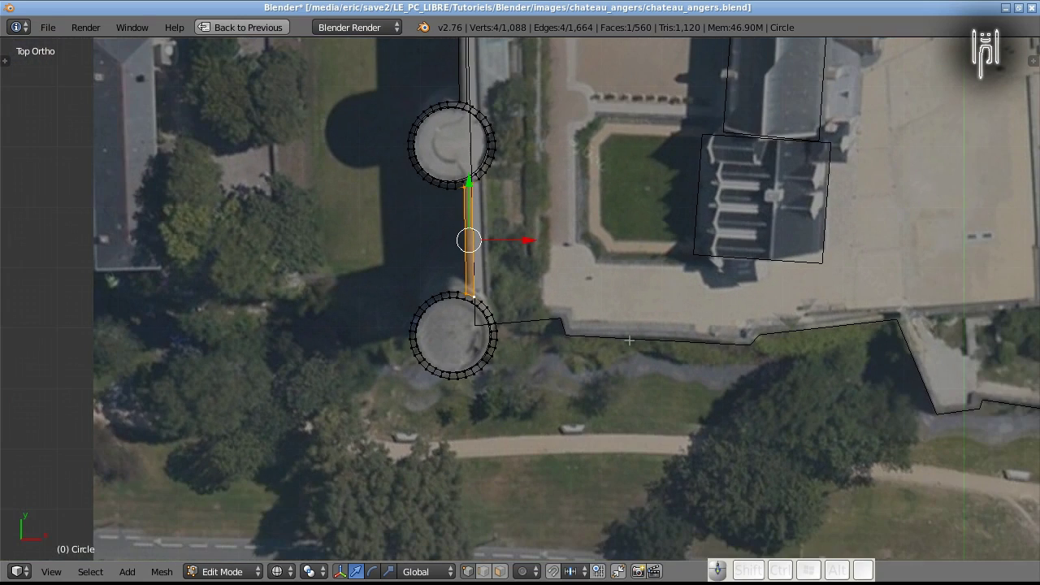
pyautogui.keyDown('shift'); pyautogui.moveTo(741, 333); pyautogui.dragTo(262, 332, button='middle'); pyautogui.keyUp('shift')
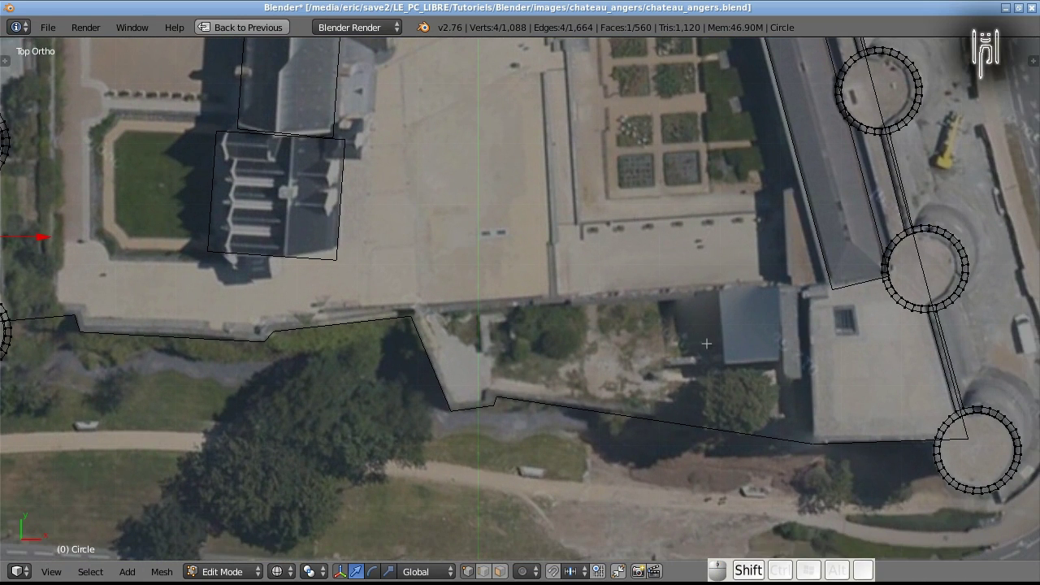
pyautogui.keyDown('shift'); pyautogui.moveTo(731, 388); pyautogui.dragTo(526, 480, button='middle'); pyautogui.keyUp('shift')
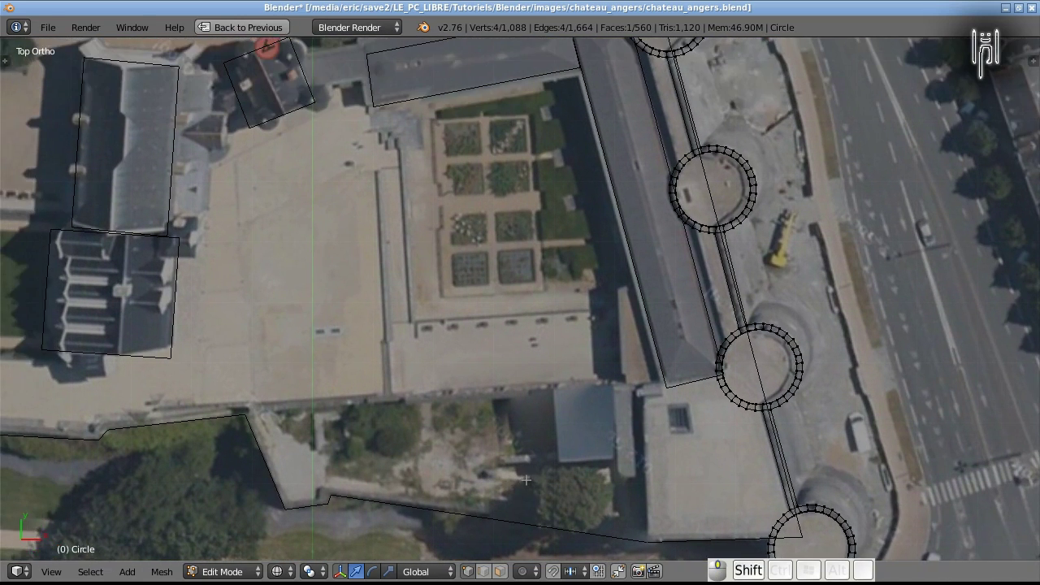
pyautogui.press('z')
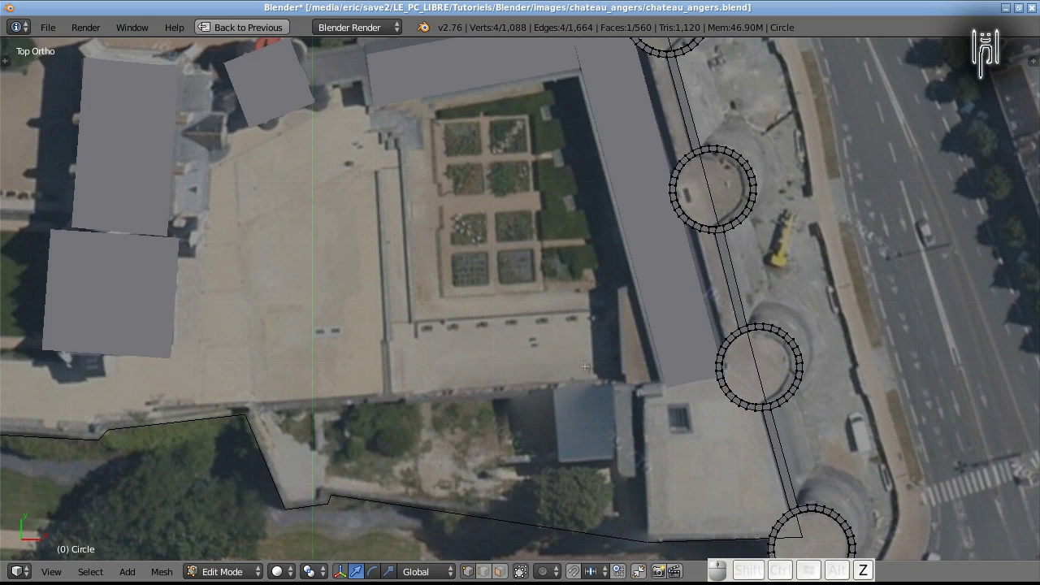
pyautogui.scroll(-4, 493, 247)
pyautogui.scroll(2, 493, 247)
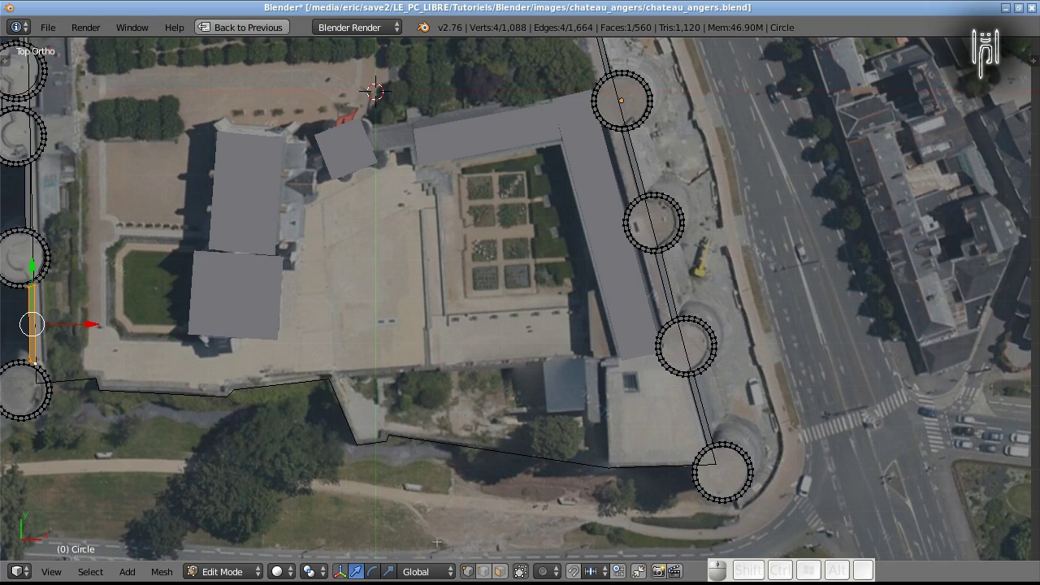
pyautogui.press('Tab')
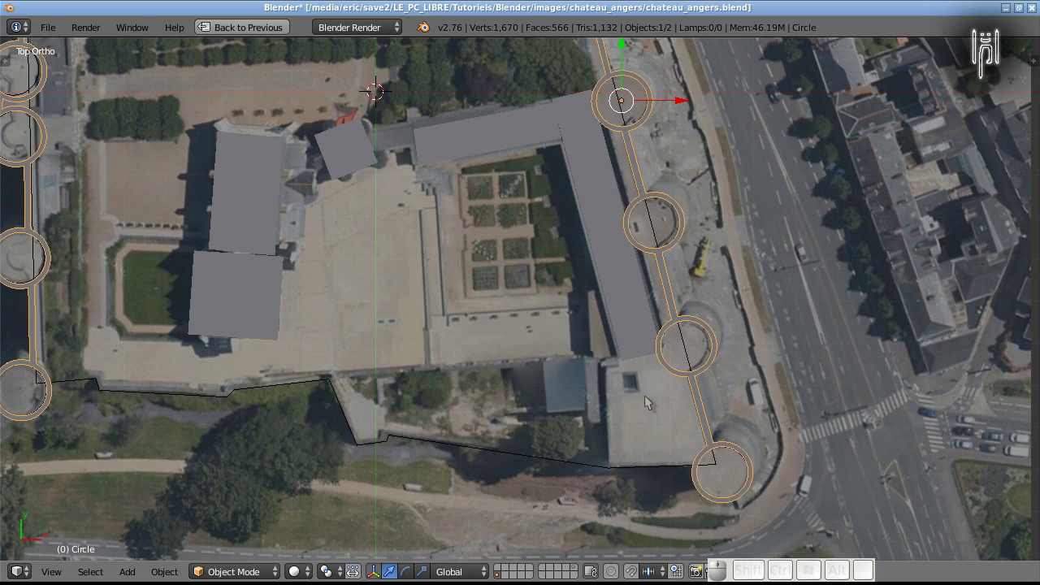
# Move the tower ring and wall object to the first layer and display only that layer.
pyautogui.press('m')
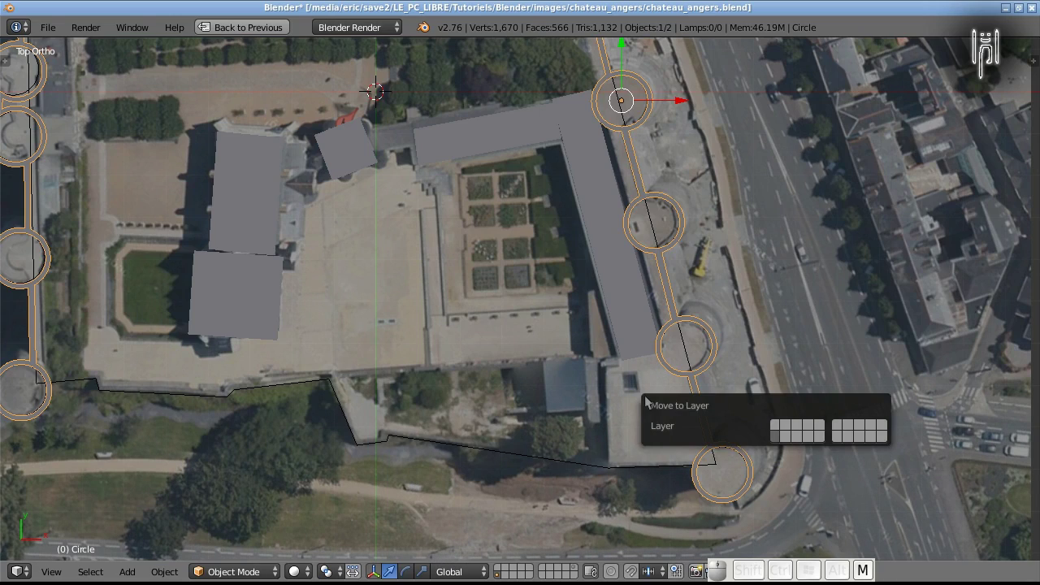
pyautogui.click(776, 426)
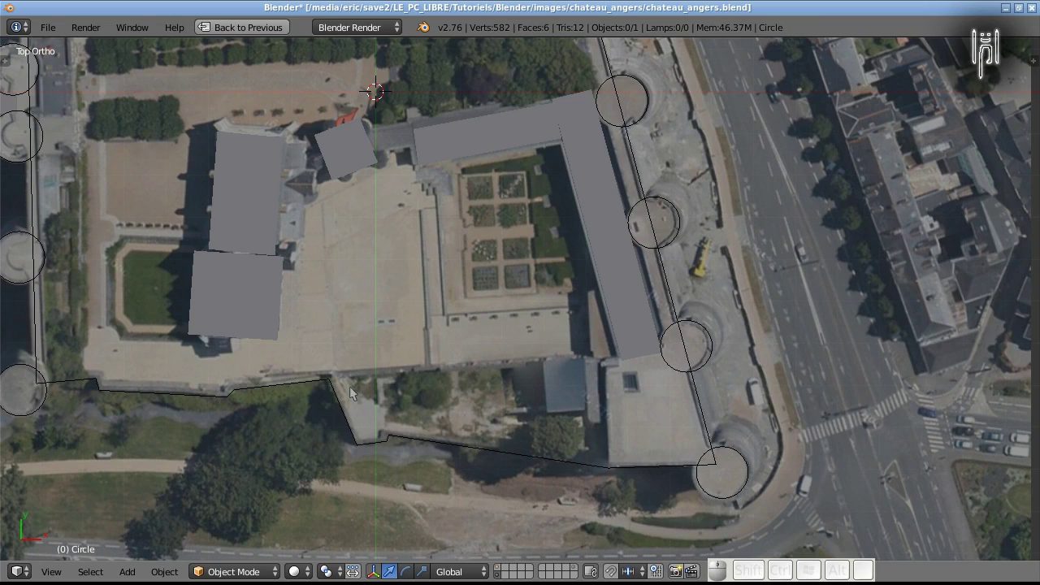
pyautogui.press('2')
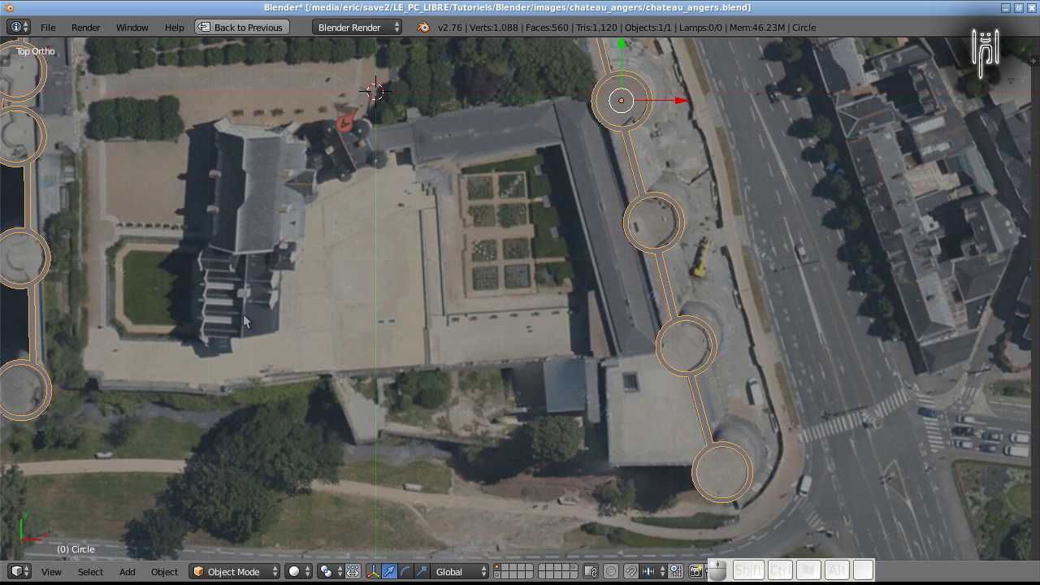
# Deselect the tower ring and wall object and look over its outline against the aerial plan.
pyautogui.scroll(-3, 390, 296)
pyautogui.scroll(-3, 390, 297)
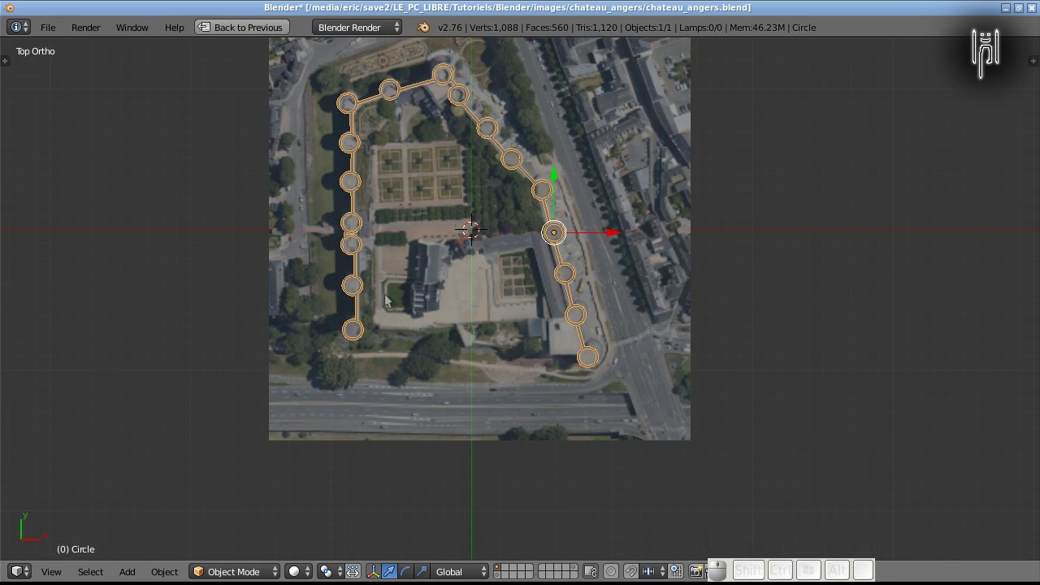
pyautogui.press('a')
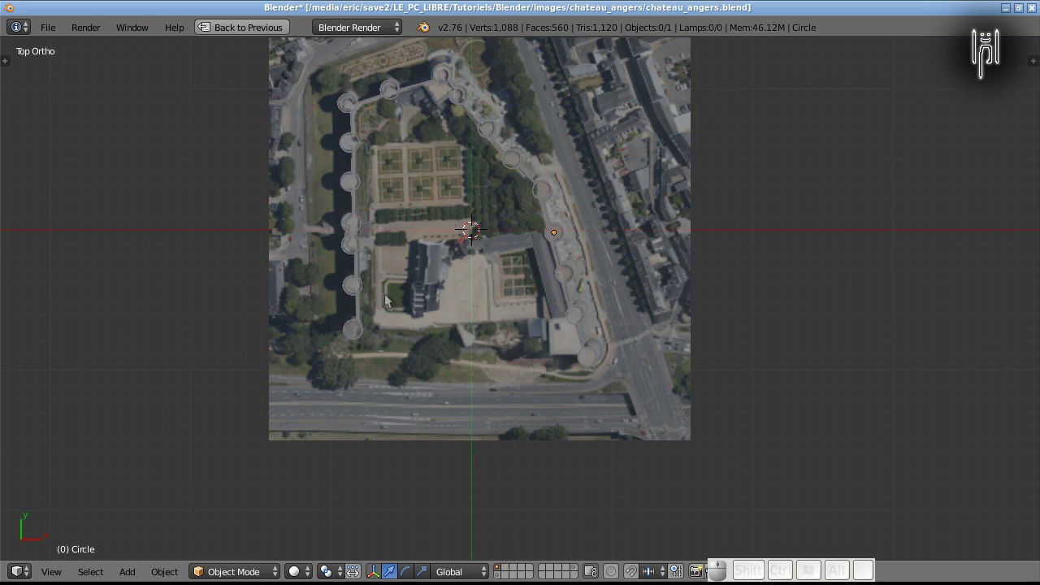
pyautogui.scroll(6, 386, 300)
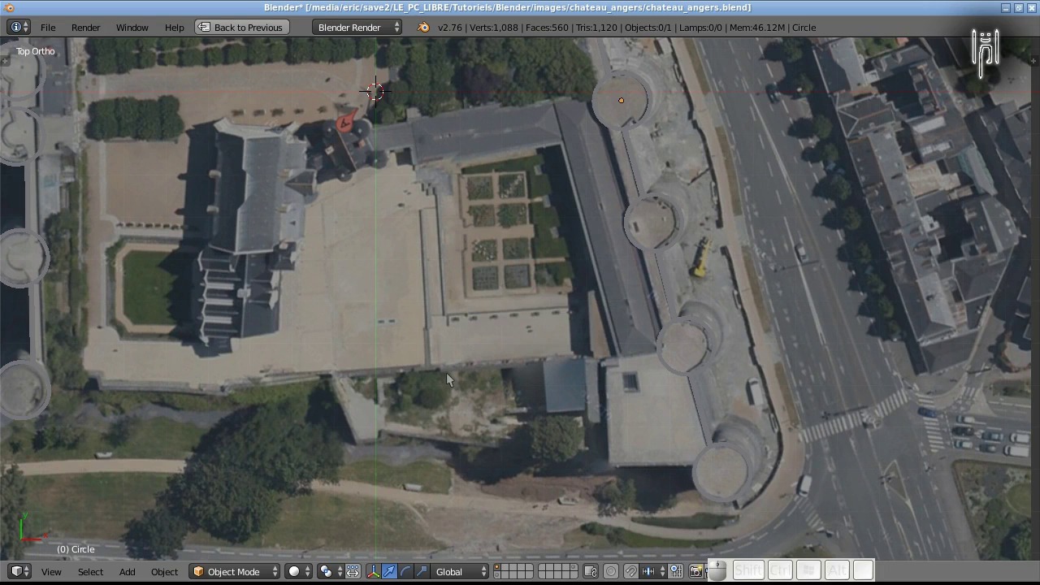
# Switch to the file manager's chateau_angers folder, open the tower photo 4.jpg and maximise its window.
pyautogui.moveTo(553, 575)
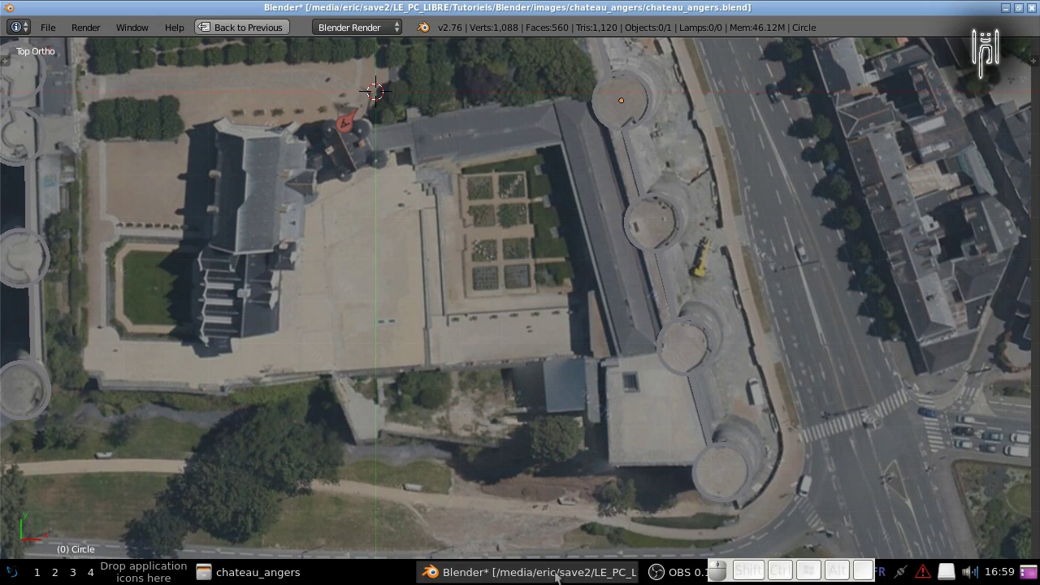
pyautogui.click(372, 573)
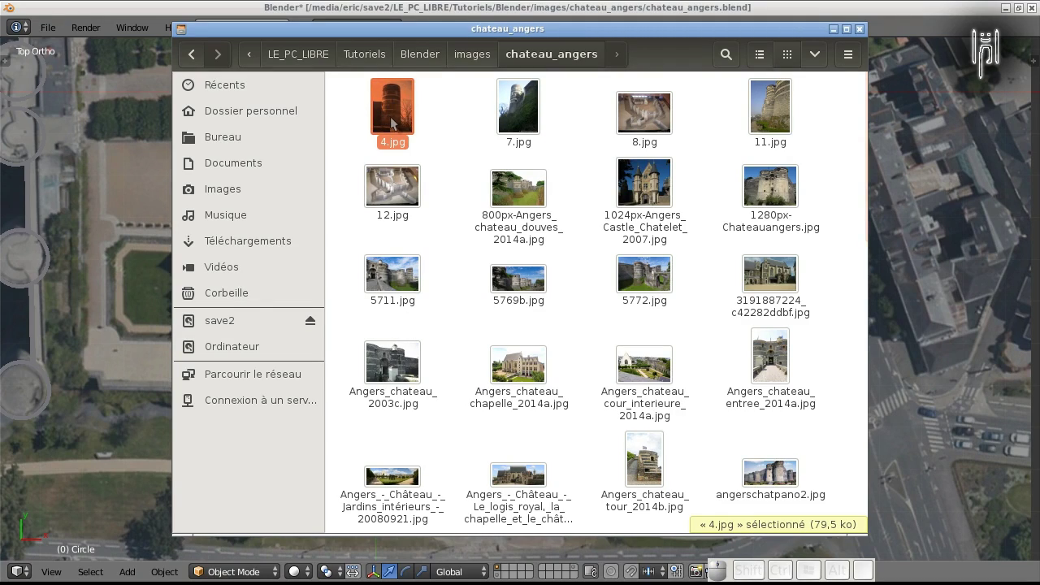
pyautogui.doubleClick(390, 117)
pyautogui.moveTo(476, 33)
pyautogui.mouseDown()
pyautogui.moveTo(1038, 54)
pyautogui.moveTo(582, 62)
pyautogui.moveTo(492, 28)
pyautogui.mouseUp()
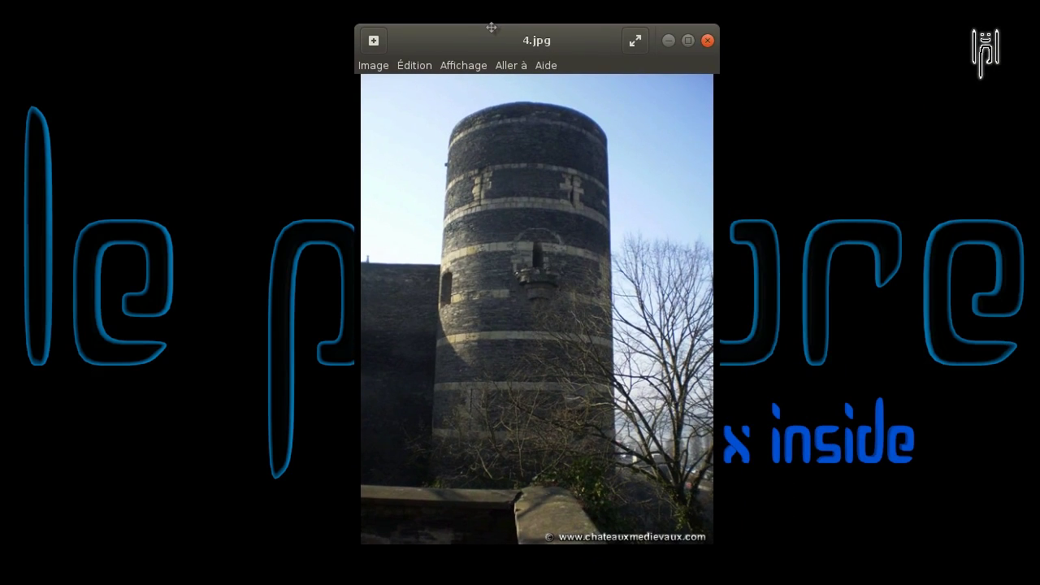
pyautogui.click(688, 40)
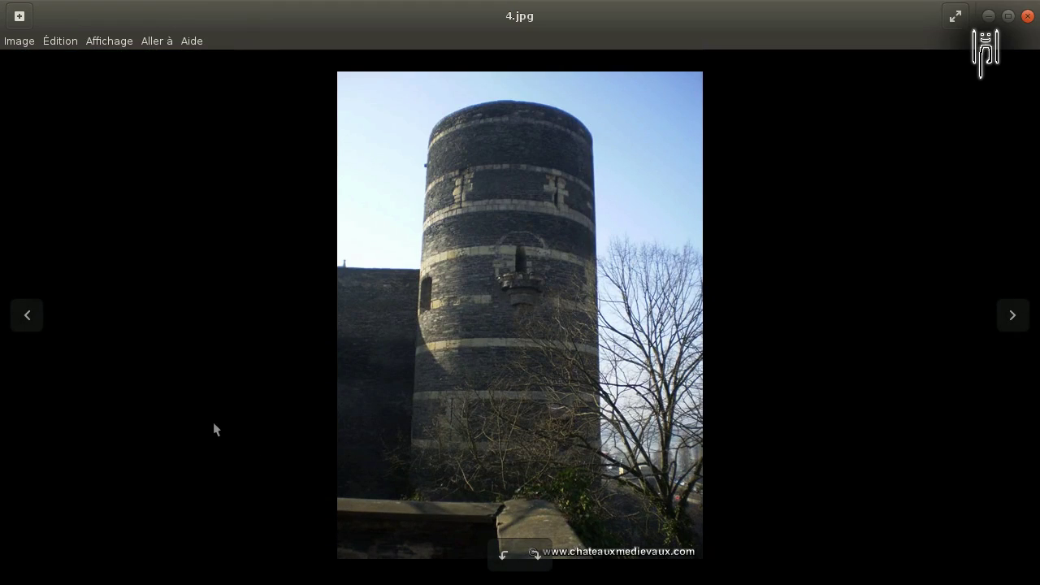
# Switch back to the Blender workspace and minimise the 4.jpg photo window and the chateau_angers folder window covering it.
pyautogui.hotkey('ctrl', 'alt', 'Left')
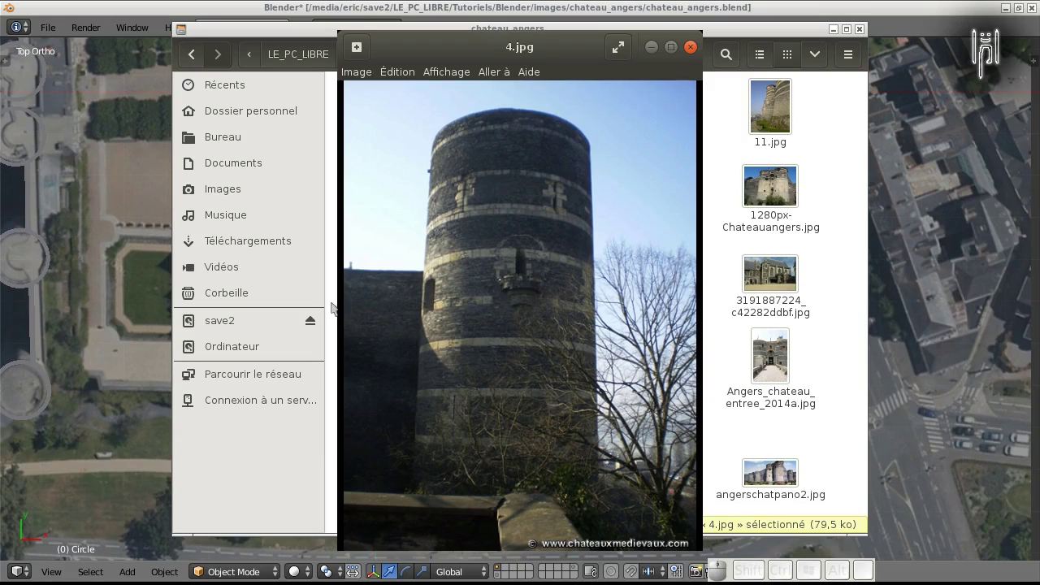
pyautogui.click(651, 49)
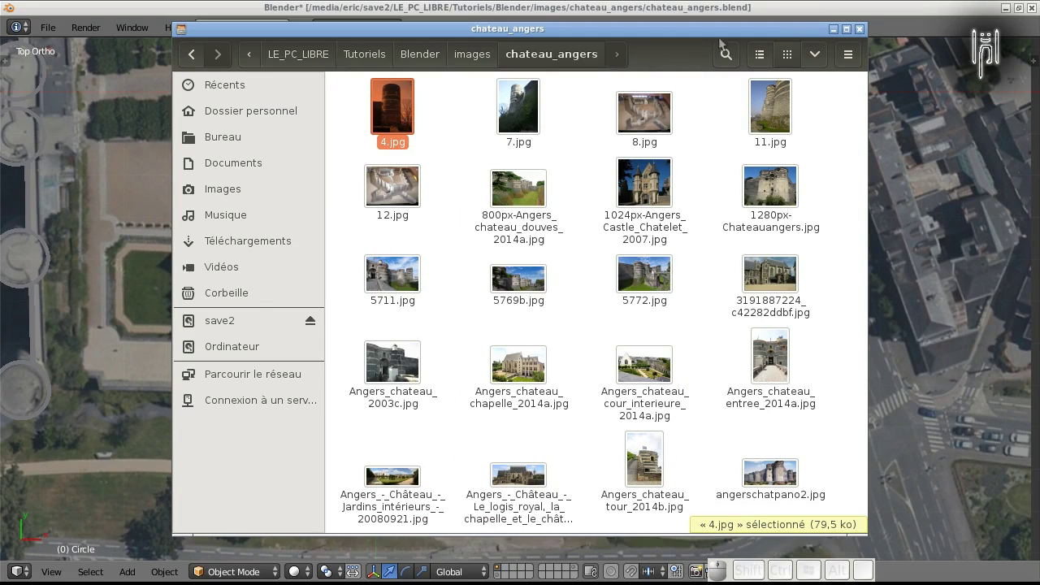
pyautogui.click(833, 28)
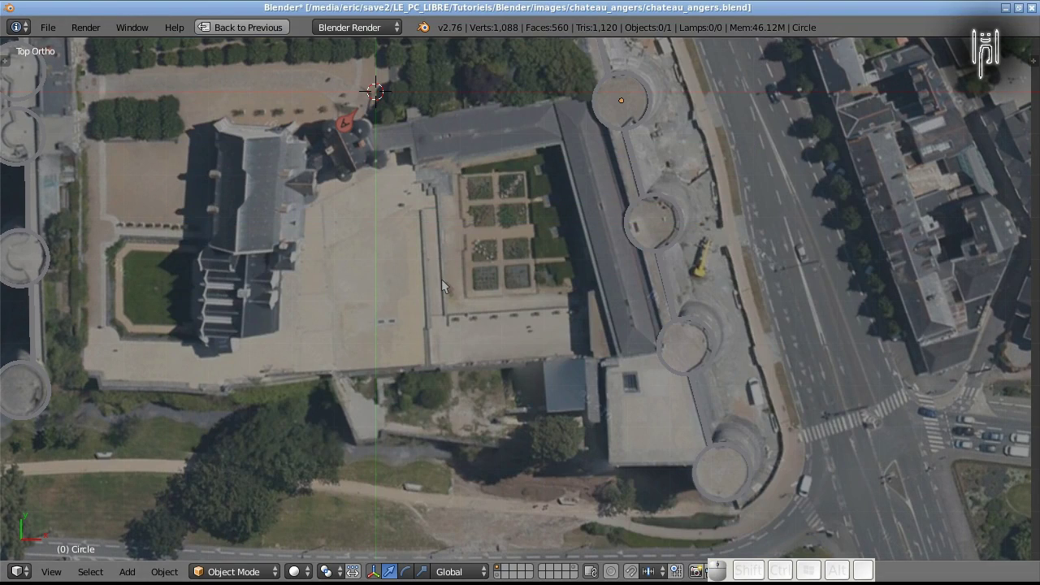
# Return to the image viewer's workspace and examine the shape of the towers in photos 4.jpg and 7.jpg.
pyautogui.hotkey('ctrl', 'alt', 'Right')
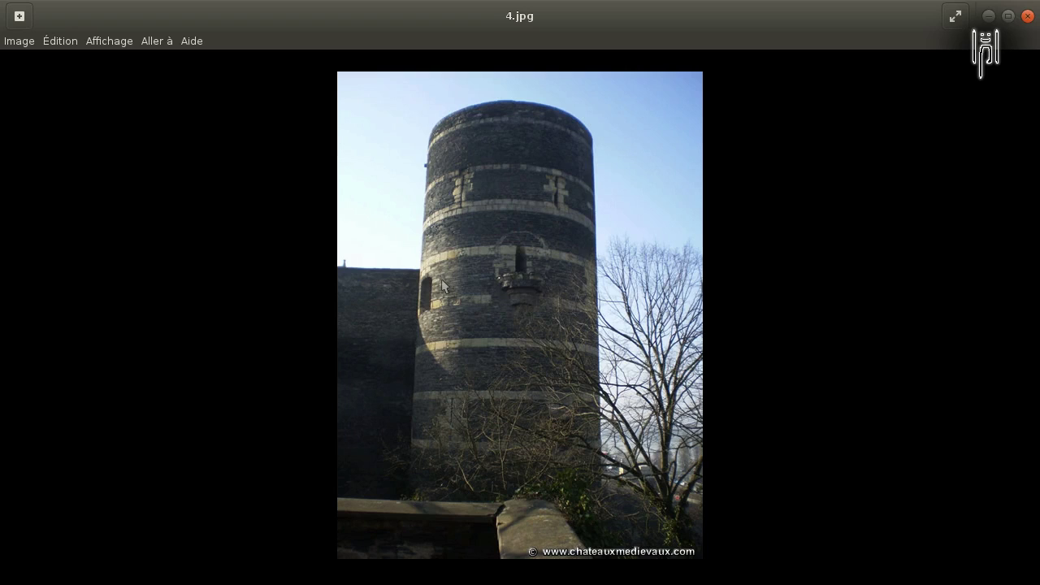
pyautogui.press('Right')
pyautogui.press('Left')
pyautogui.press('Right')
pyautogui.press('Right')
pyautogui.press('Left')
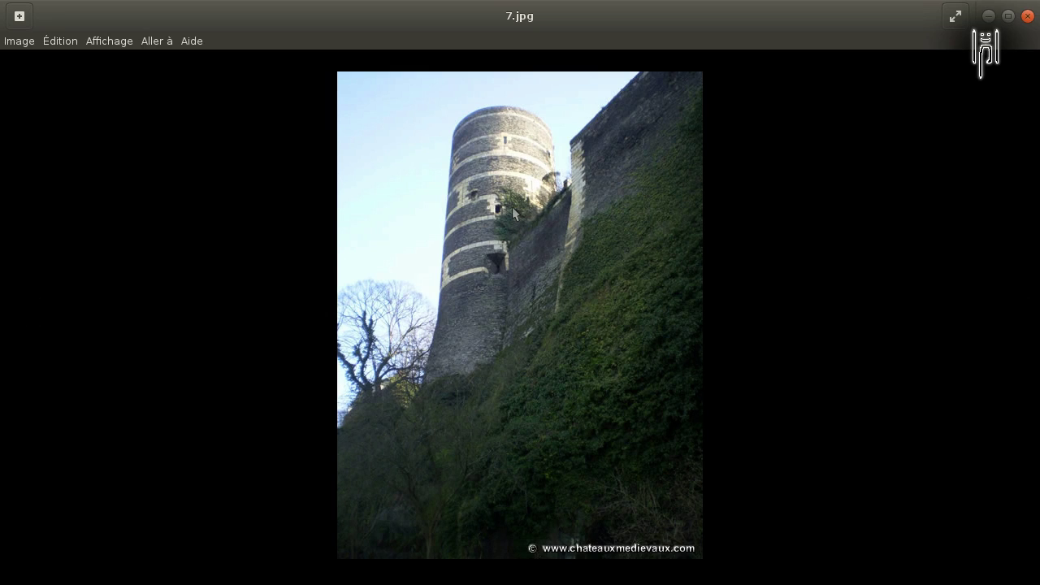
pyautogui.hotkey('ctrl', 'alt', 'Right')
pyautogui.hotkey('ctrl', 'alt', 'Left')
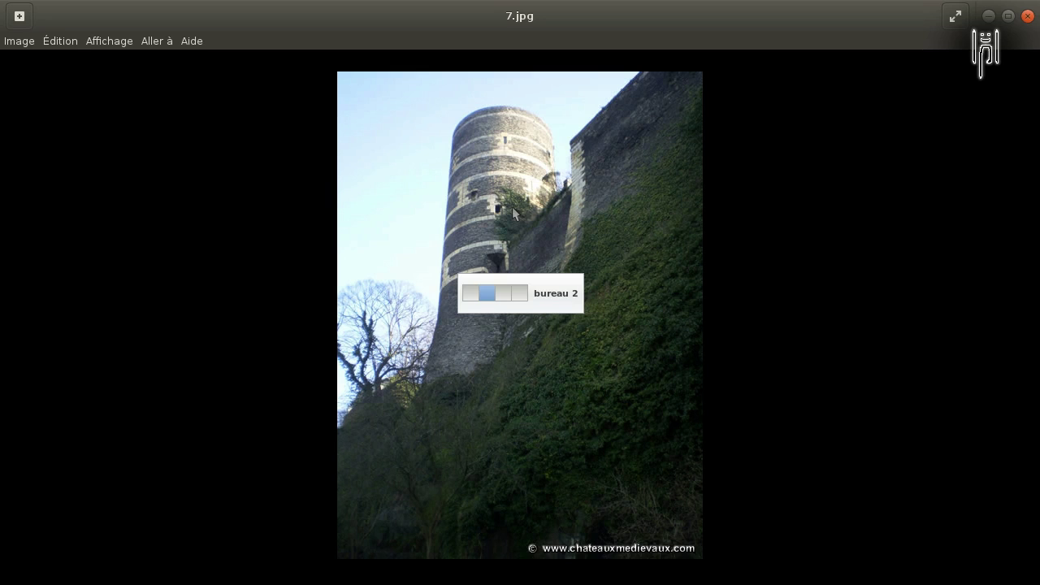
# Page through the photos from 8.jpg to 5772.jpg, examining the scale models, the gate towers and the wall heights.
pyautogui.press('Right')
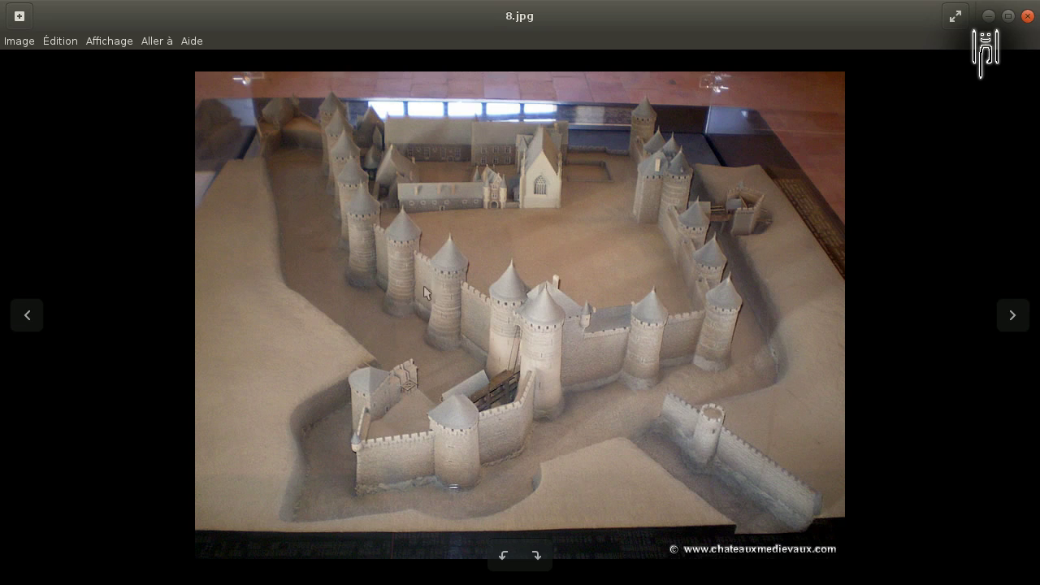
pyautogui.press('Right')
pyautogui.press('Right')
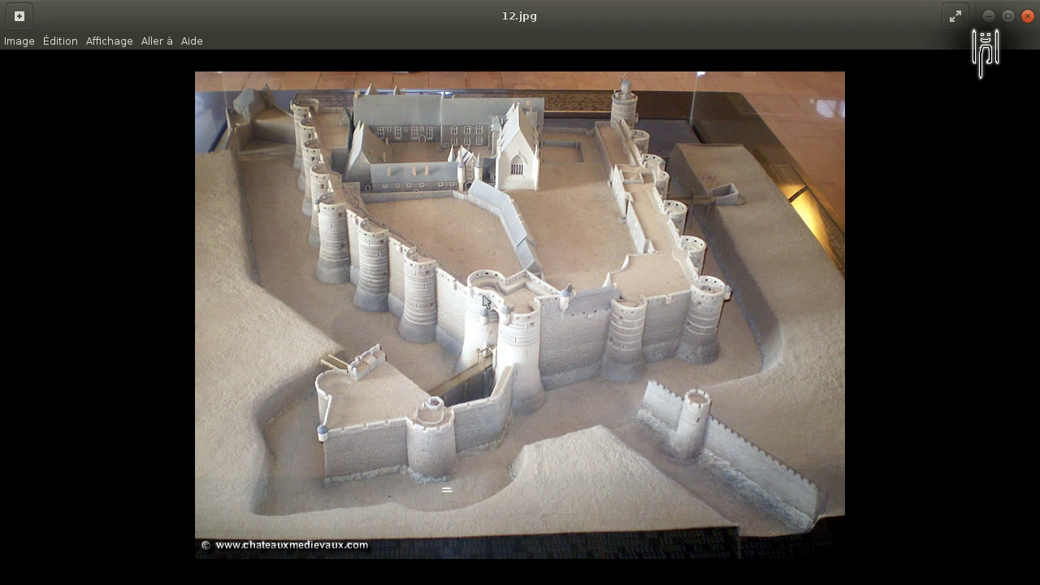
pyautogui.press('Right')
pyautogui.press('Right')
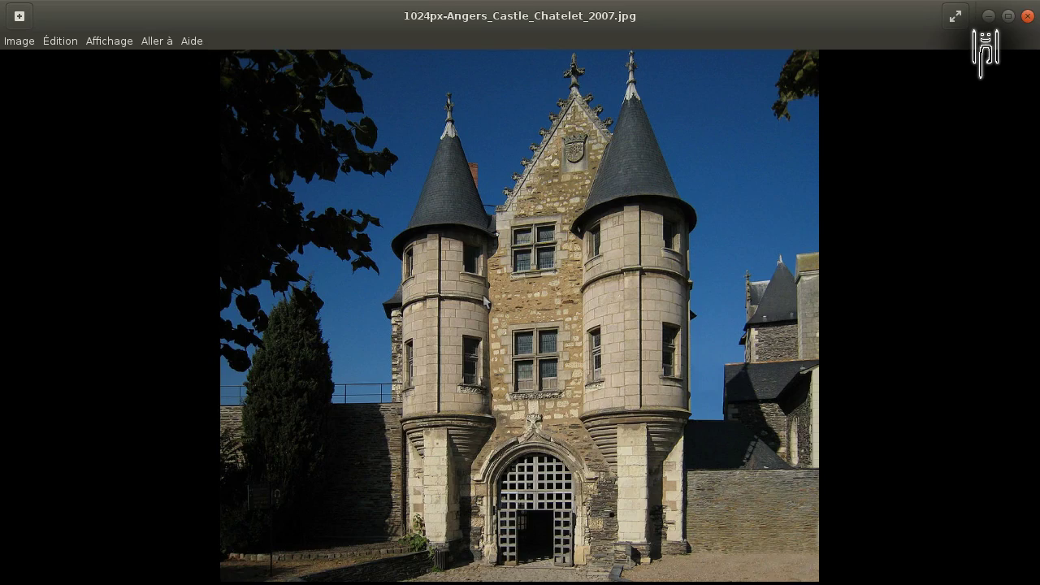
pyautogui.press('Right')
pyautogui.press('Right')
pyautogui.press('Left')
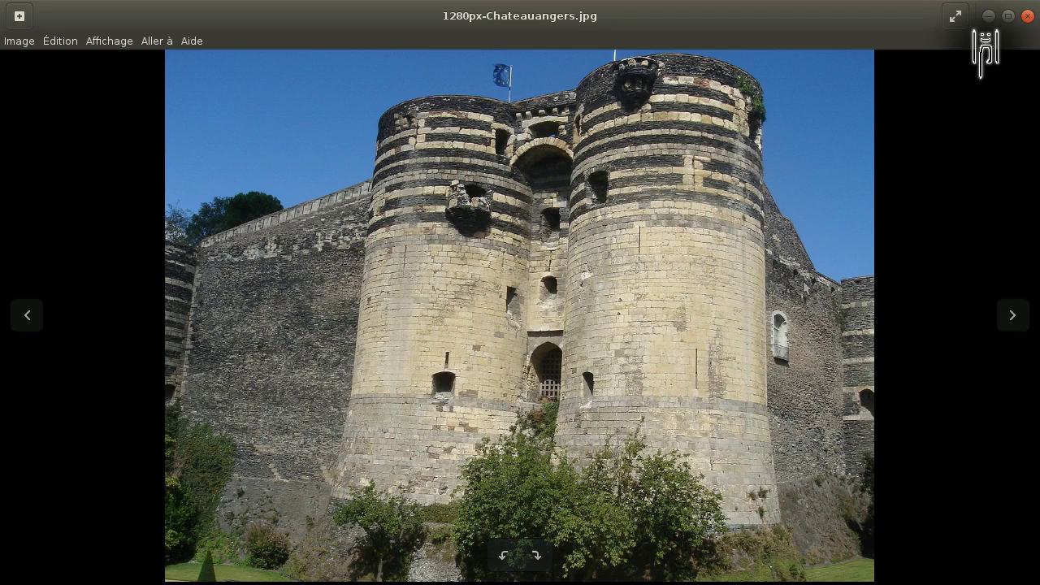
pyautogui.press('Right')
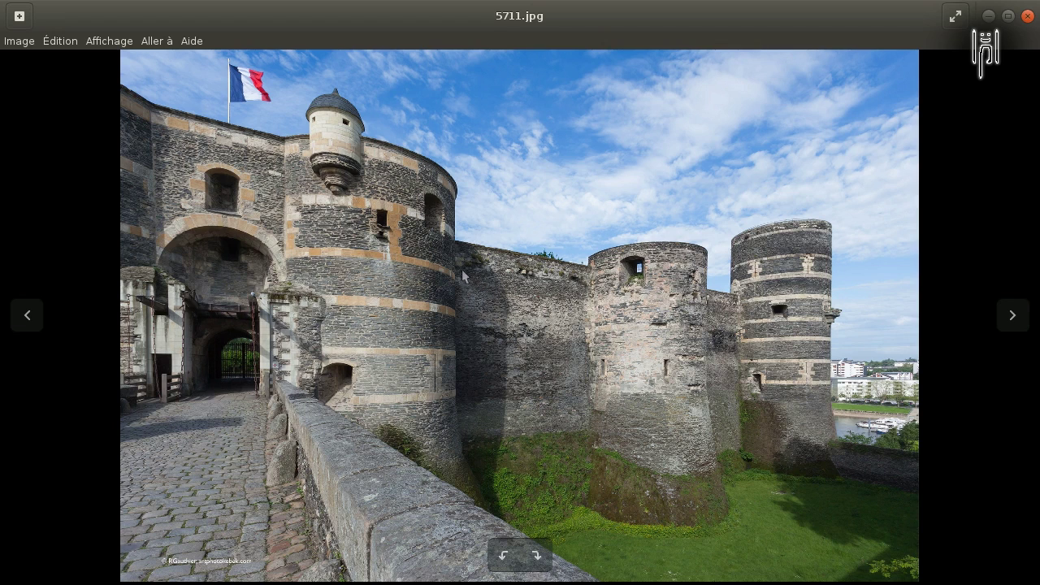
pyautogui.press('Right')
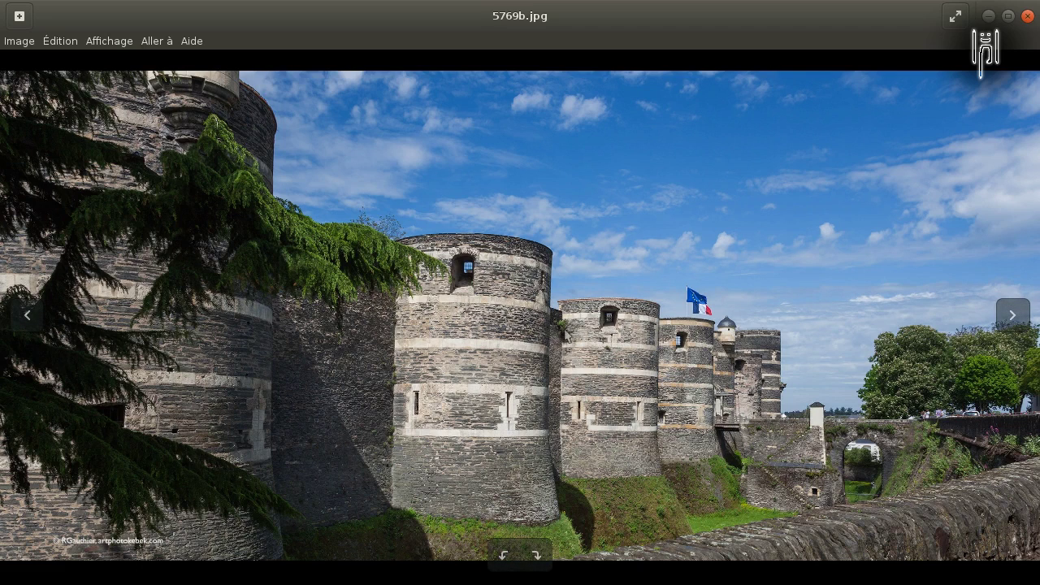
pyautogui.press('Right')
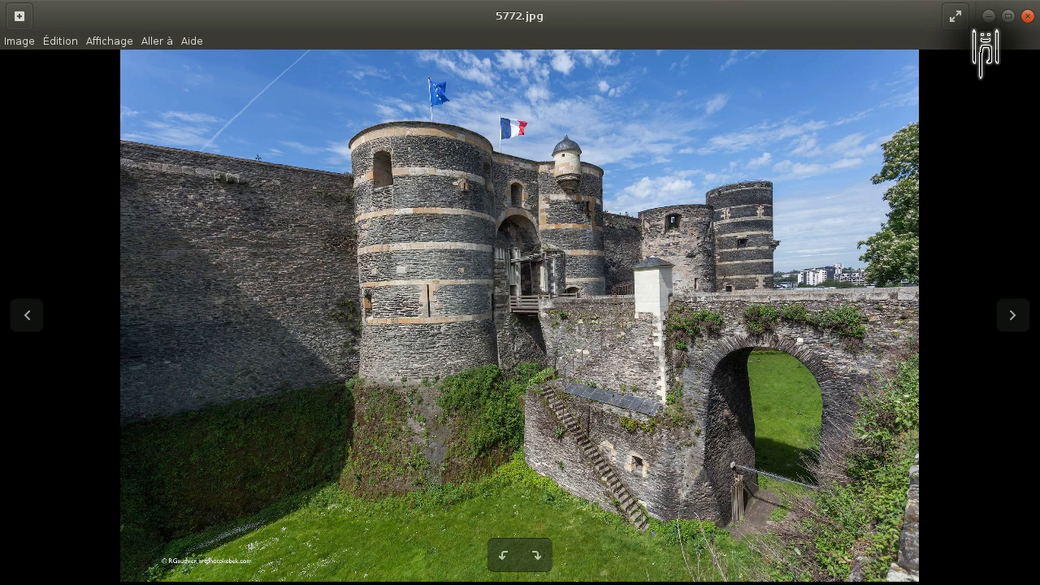
# Continue through the remaining château photos up to the aerial view Angers_header.jpg, examining the gatehouse, gardens and tower tops.
pyautogui.press('Right')
pyautogui.press('Right')
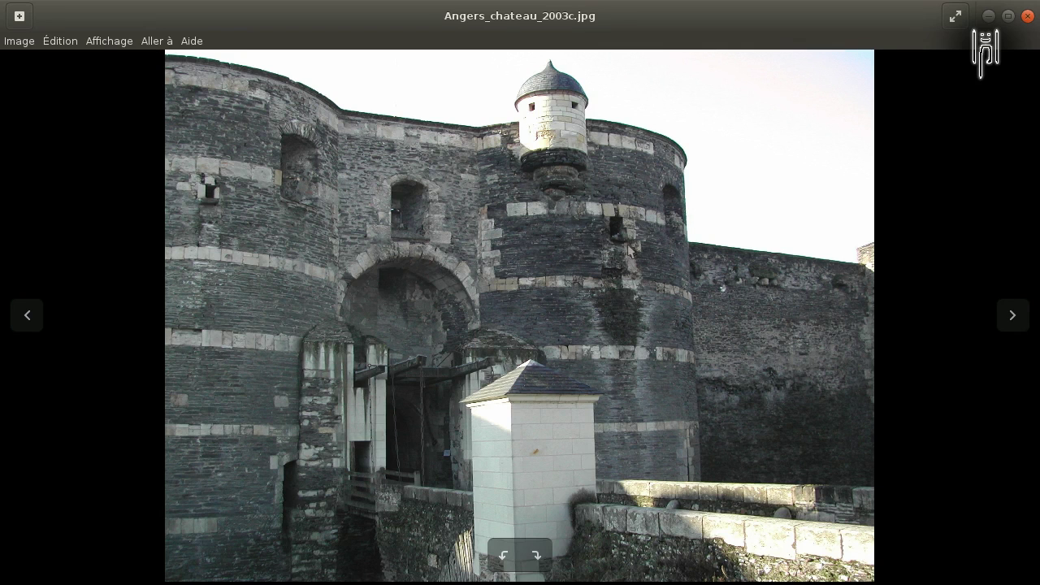
pyautogui.press('Right')
pyautogui.press('Right')
pyautogui.press('Right')
pyautogui.press('Right')
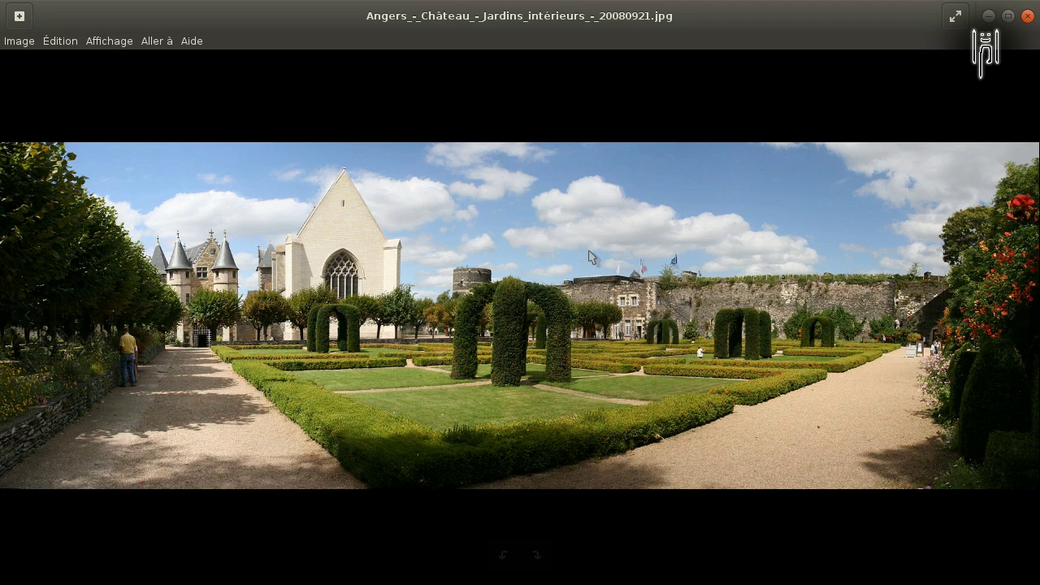
pyautogui.press('Right')
pyautogui.press('Right')
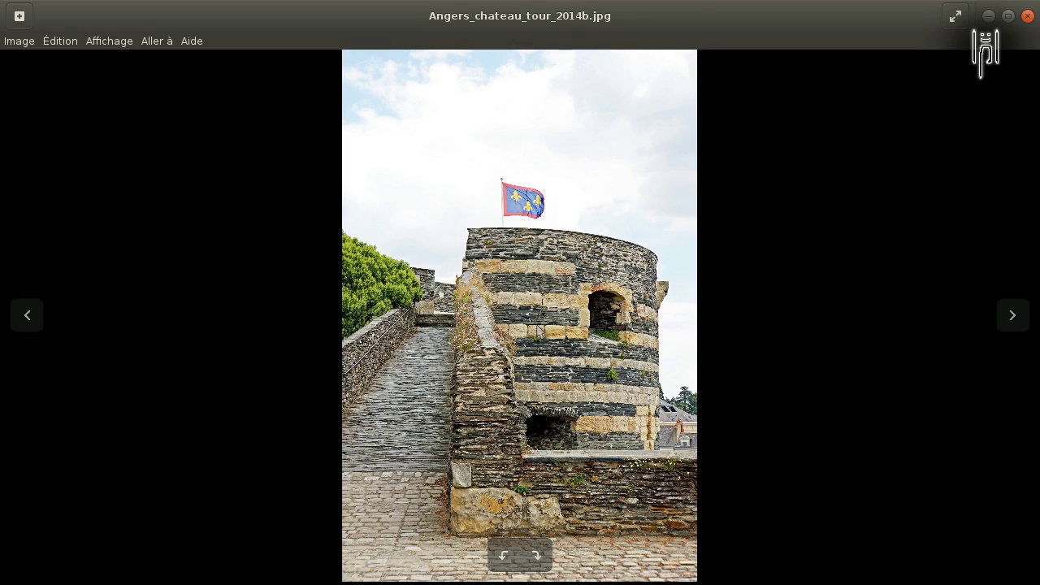
pyautogui.press('Right')
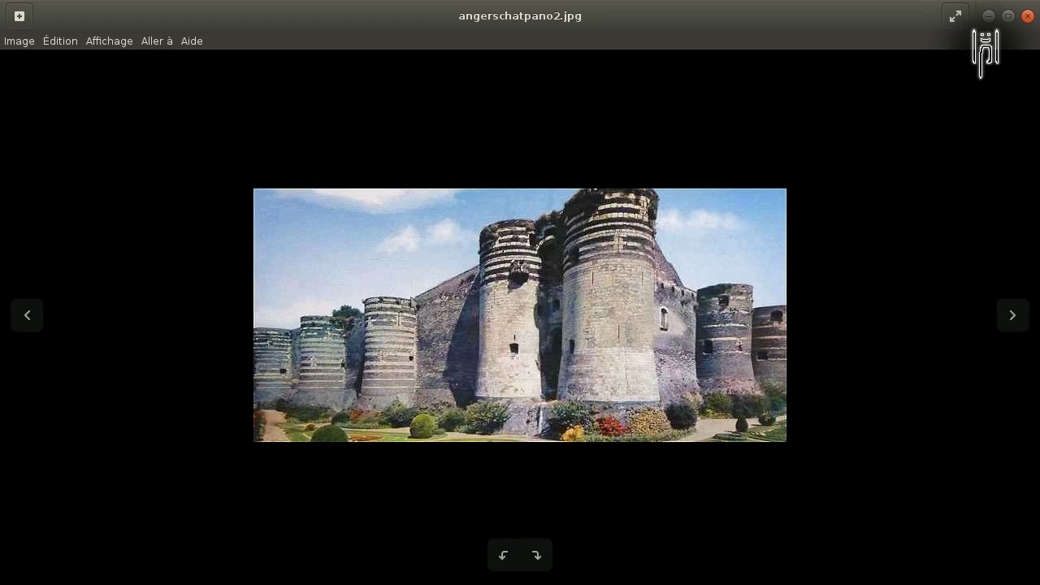
pyautogui.press('Right')
pyautogui.press('Right')
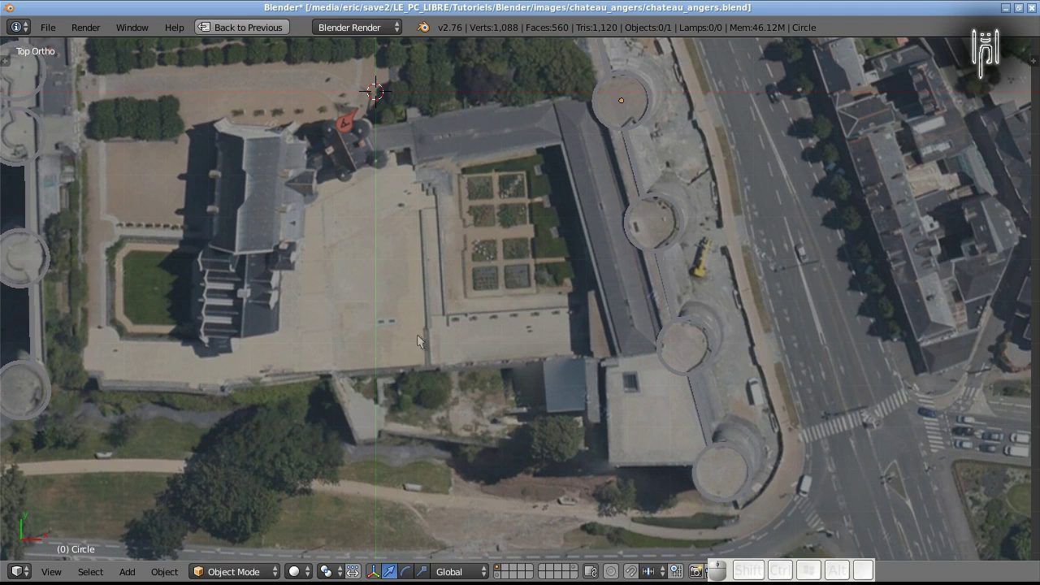
# Switch to Blender and extrude the entire tower ring and wall mesh 3 units straight down, working in front wireframe view.
pyautogui.scroll(-2, 436, 331)
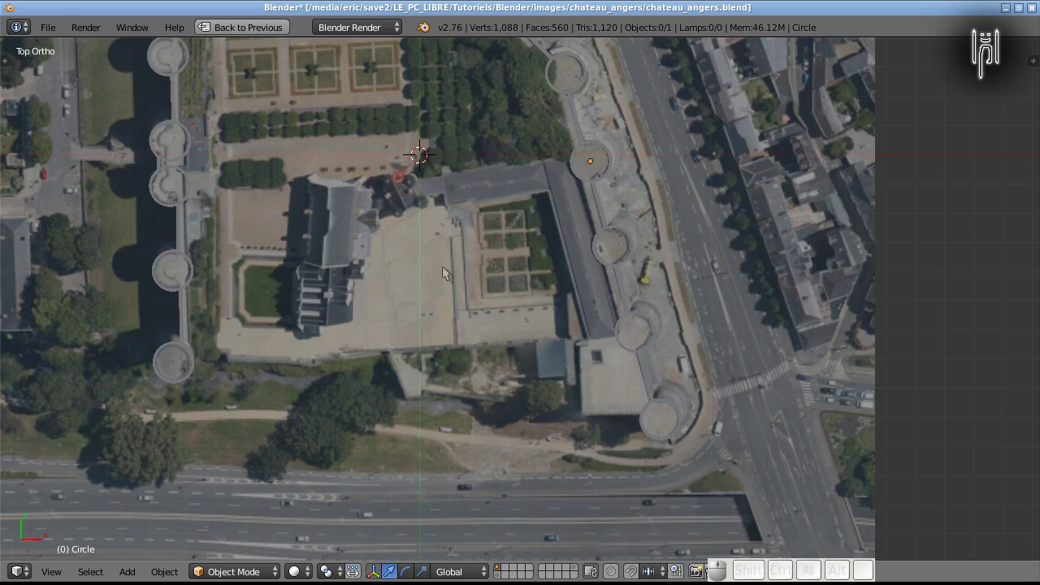
pyautogui.press('1')
pyautogui.scroll(-4, 422, 268)
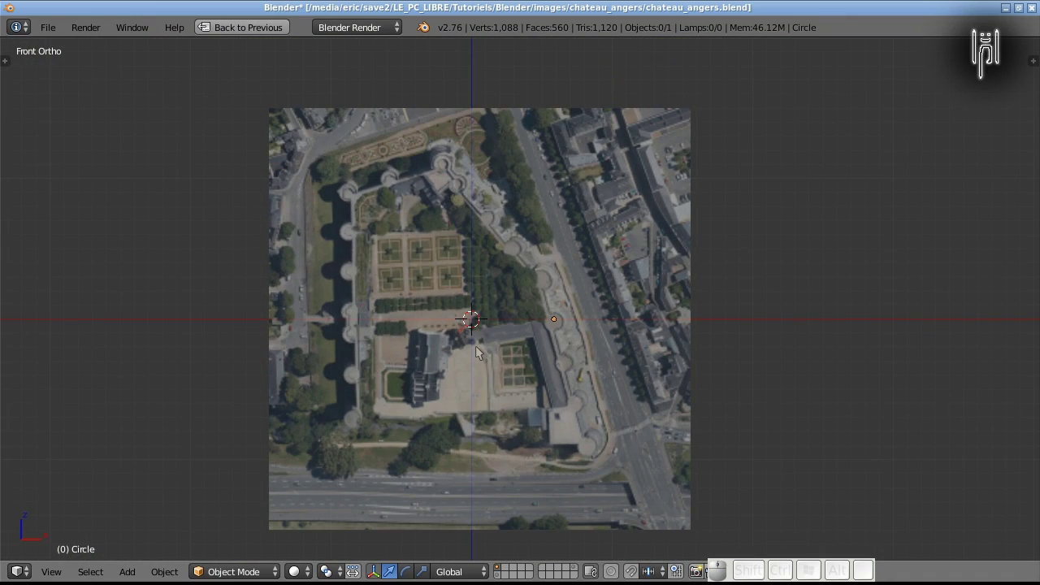
pyautogui.press('z')
pyautogui.scroll(3, 477, 351)
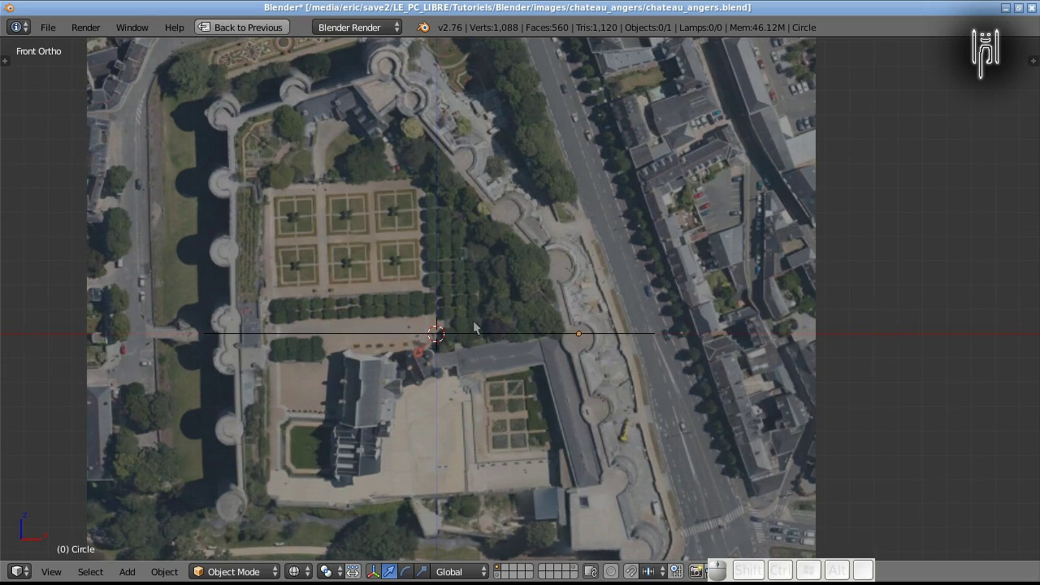
pyautogui.rightClick(478, 334)
pyautogui.press('Tab')
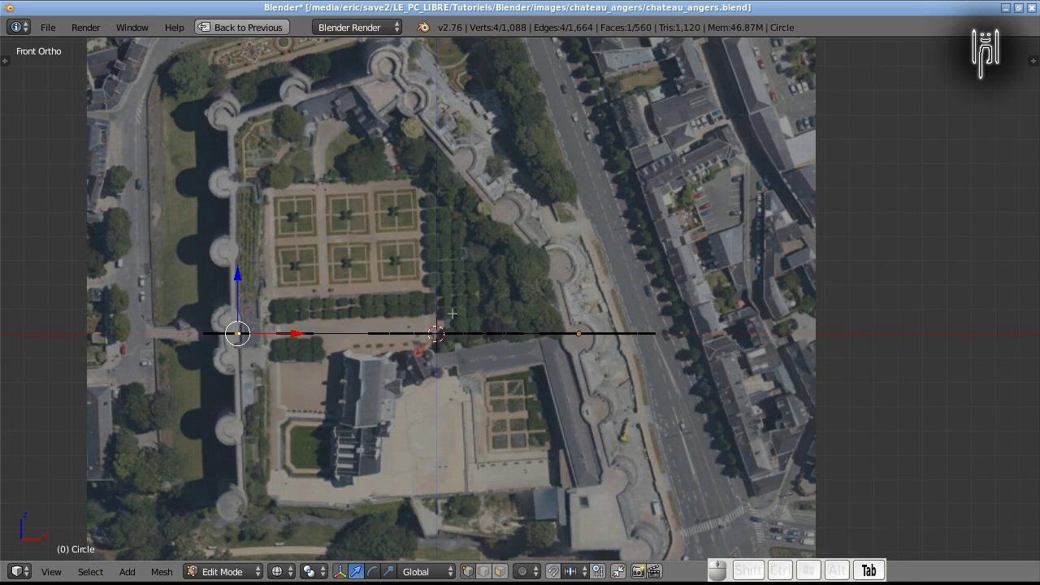
pyautogui.press('a')
pyautogui.press('a')
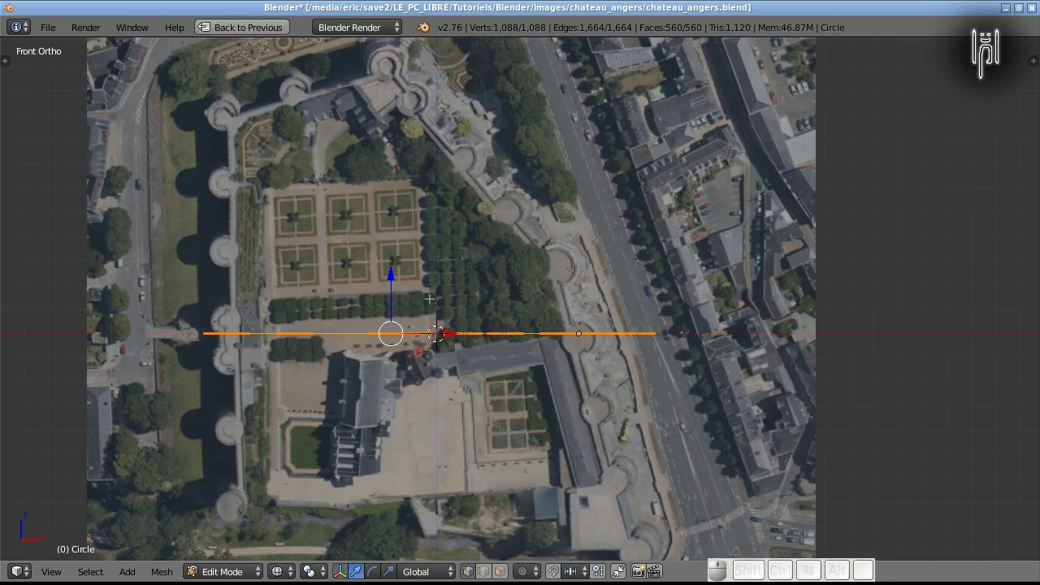
pyautogui.press('e')
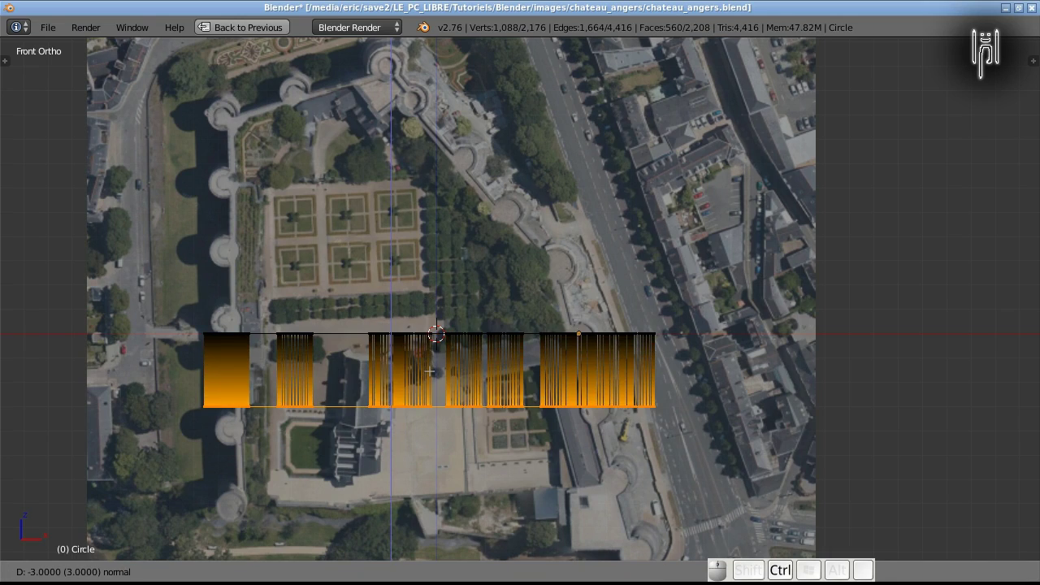
pyautogui.keyDown('ctrl'); pyautogui.click(429, 371); pyautogui.keyUp('ctrl')
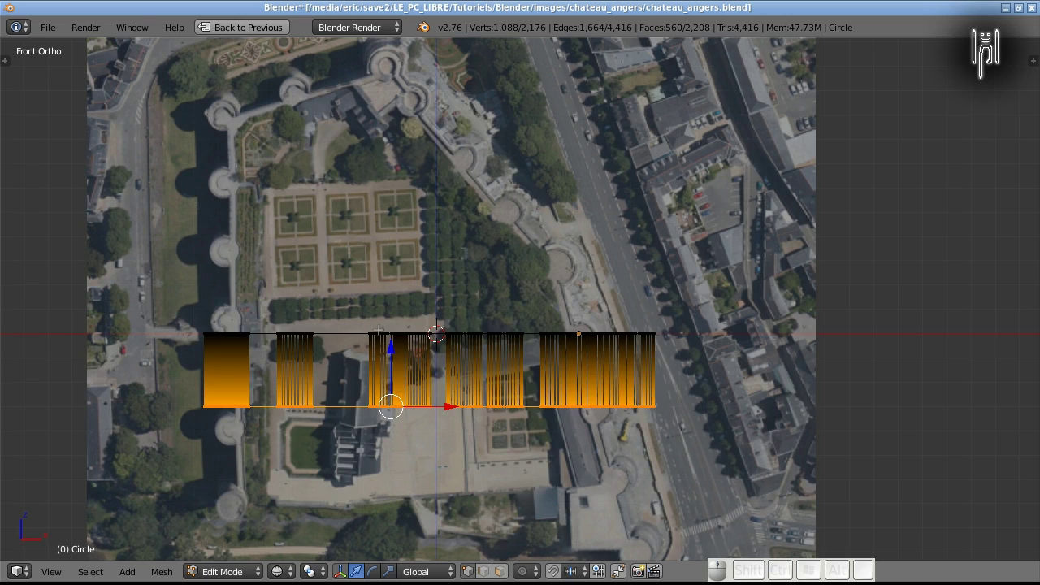
# Select the whole extruded mesh, leave mesh editing and return the display to solid shading.
pyautogui.press('a')
pyautogui.press('a')
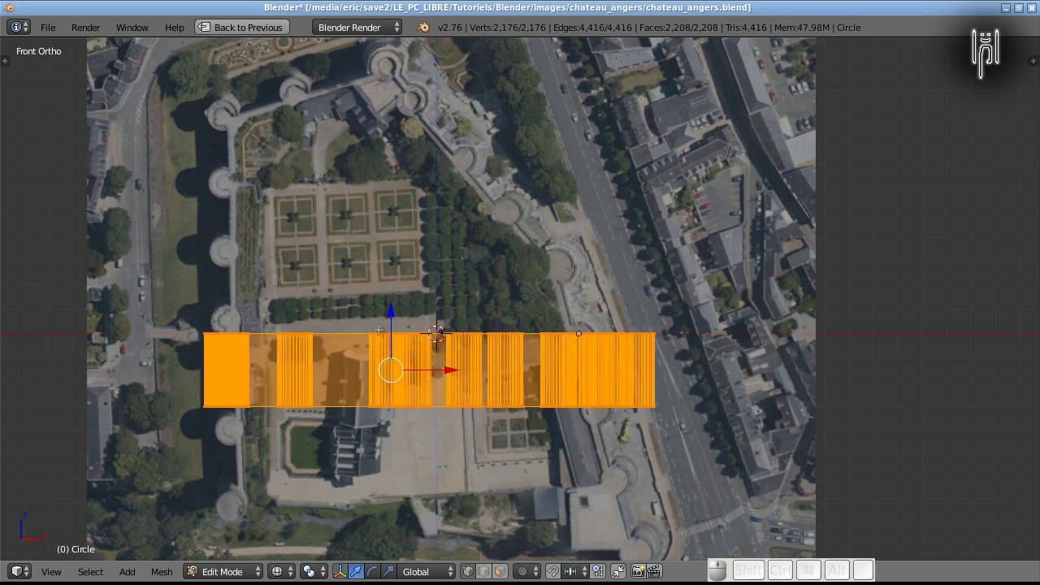
pyautogui.moveTo(356, 302); pyautogui.dragTo(400, 422, button='middle')
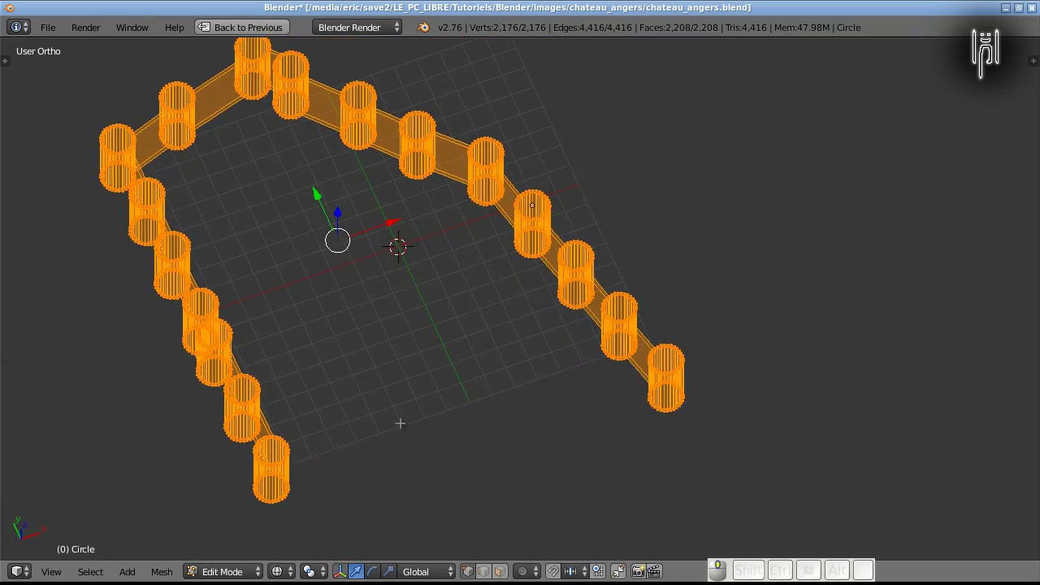
pyautogui.press('Tab')
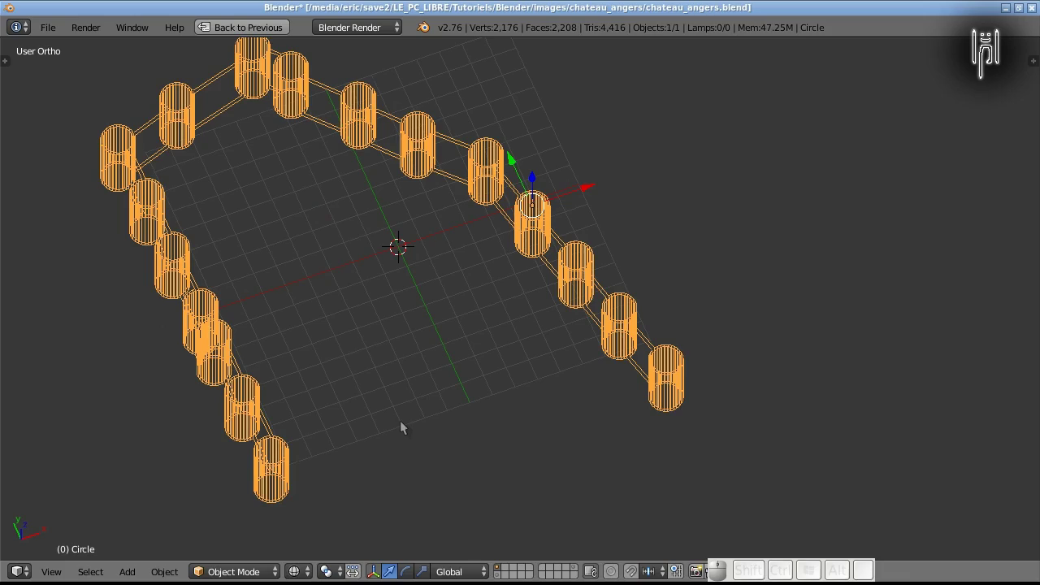
pyautogui.press('z')
pyautogui.moveTo(400, 421); pyautogui.dragTo(305, 332, button='middle')
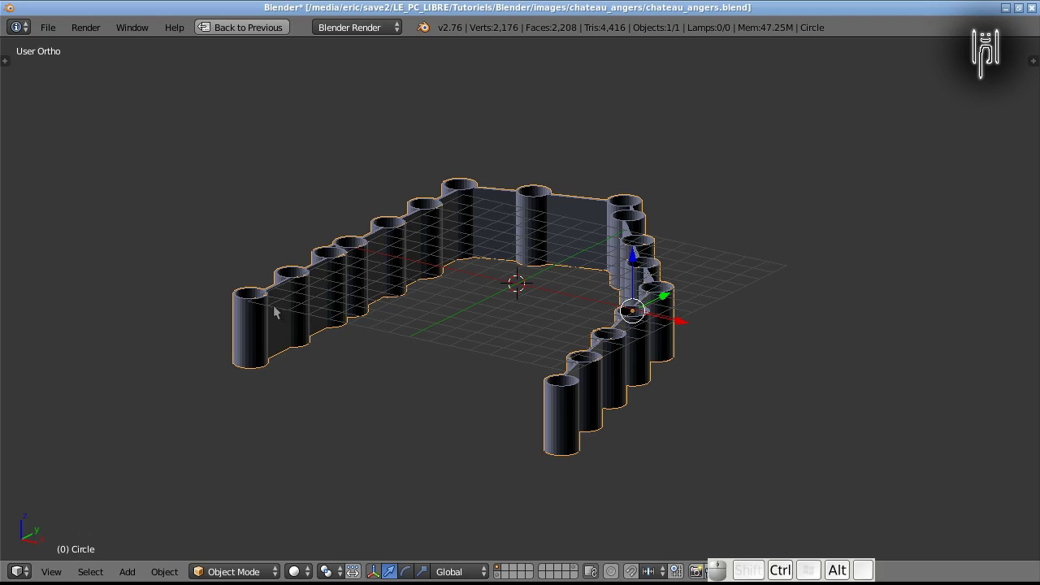
# Compare the extruded towers and walls from several angles with the aerial photo Angers_header.jpg, checking tower and wall heights.
pyautogui.hotkey('ctrl', 'alt', 'Right')
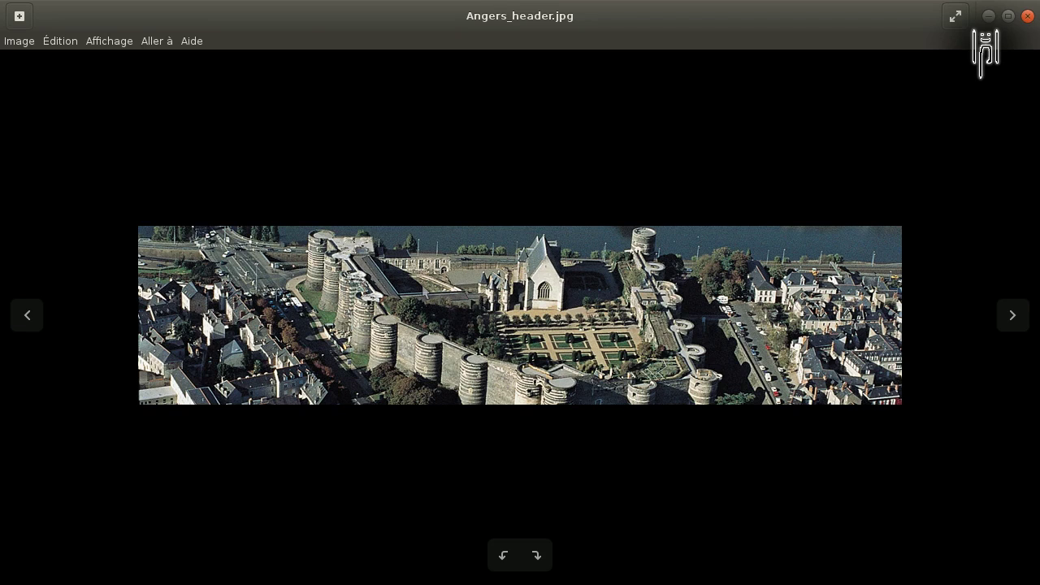
pyautogui.hotkey('ctrl', 'alt', 'Left')
pyautogui.moveTo(669, 330); pyautogui.dragTo(276, 352, button='middle')
pyautogui.hotkey('ctrl', 'alt', 'Right')
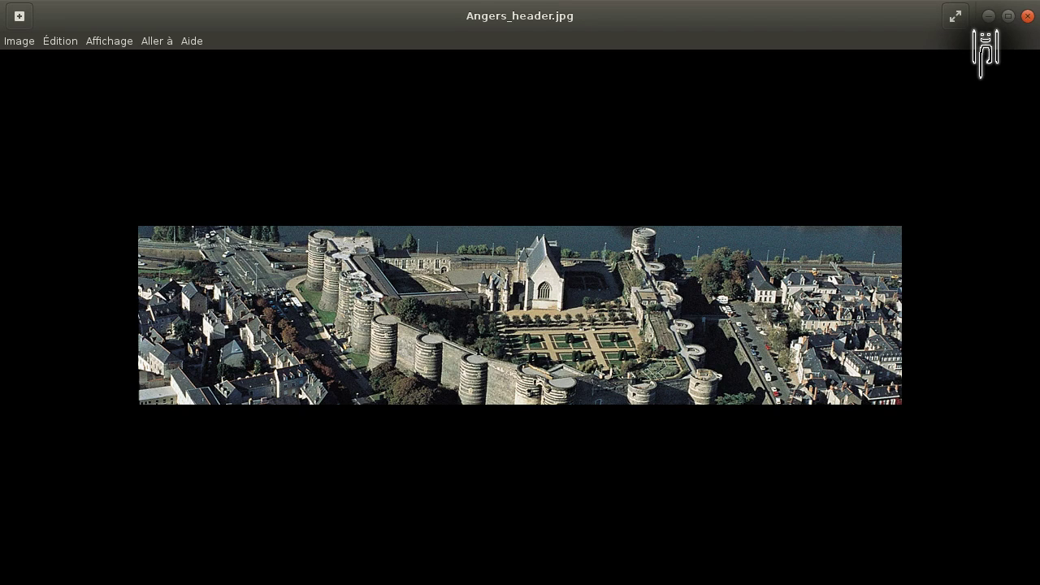
pyautogui.hotkey('ctrl', 'alt', 'Left')
pyautogui.hotkey('ctrl', 'alt', 'Right')
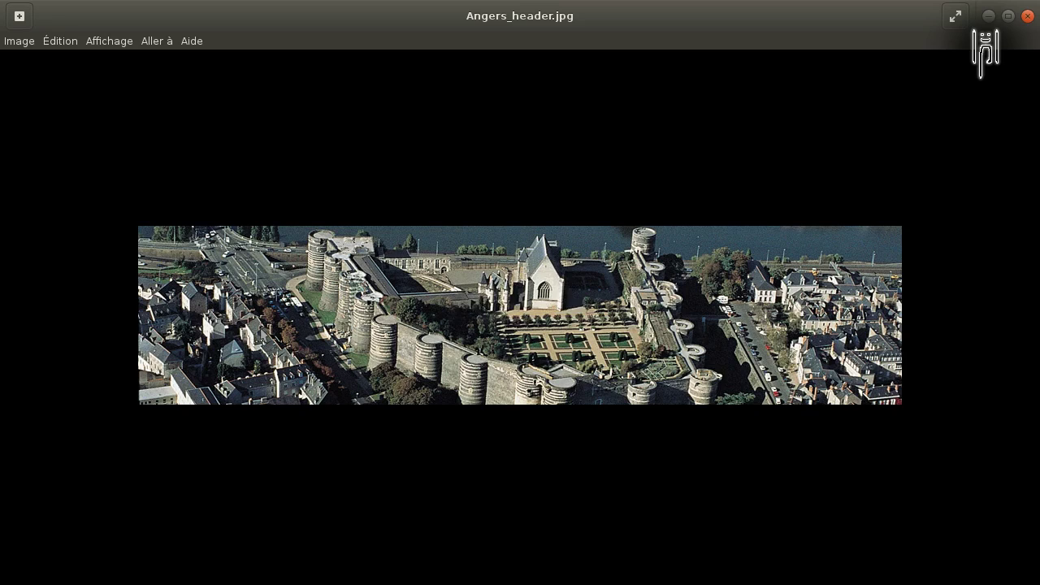
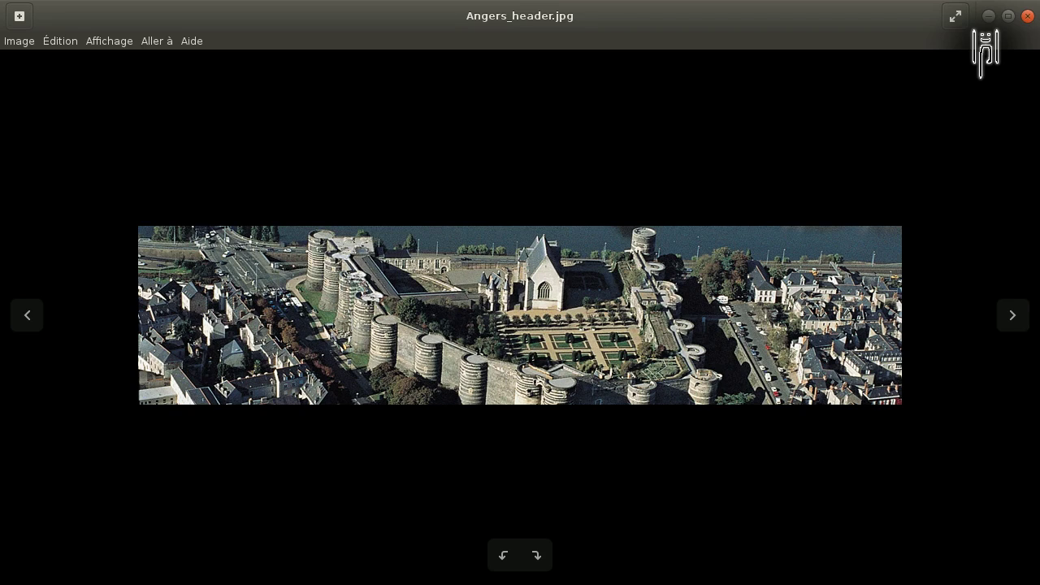
pyautogui.hotkey('alt', 'Tab')
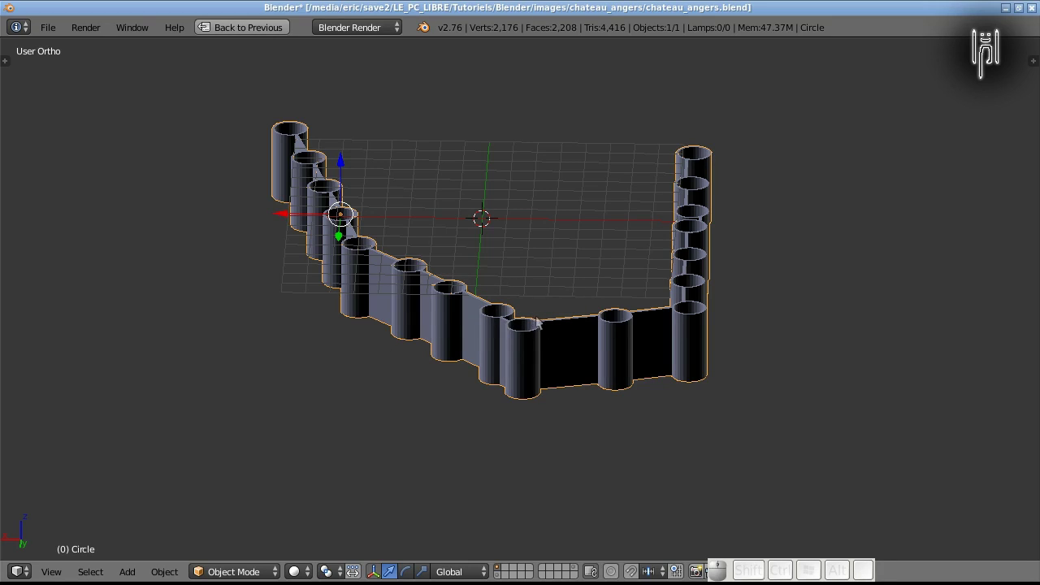
pyautogui.moveTo(258, 327); pyautogui.dragTo(396, 419, button='middle')
pyautogui.scroll(2, 415, 431)
pyautogui.hotkey('ctrl', 'alt', 'Right')
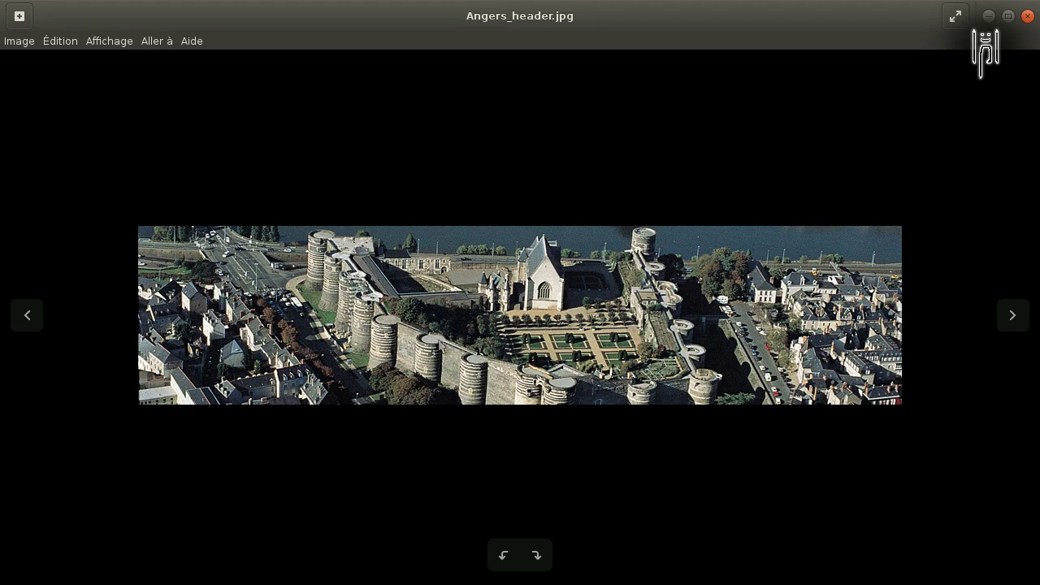
# Enlarge Angers_header.jpg, examine the tower shapes and their courtyard sides along both walls, and compare them with the Blender model.
pyautogui.scroll(6, 429, 353)
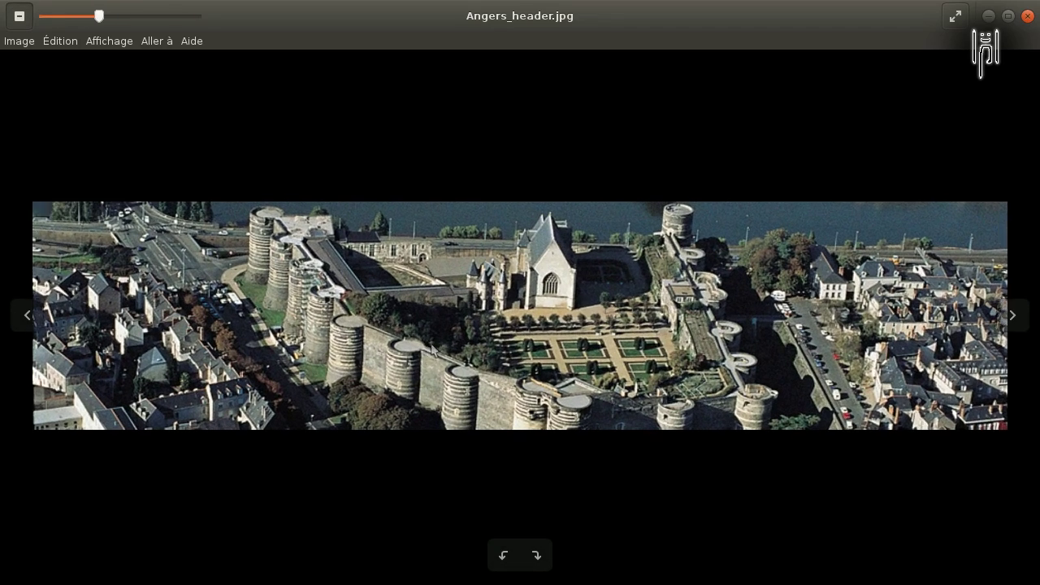
pyautogui.scroll(3, 428, 346)
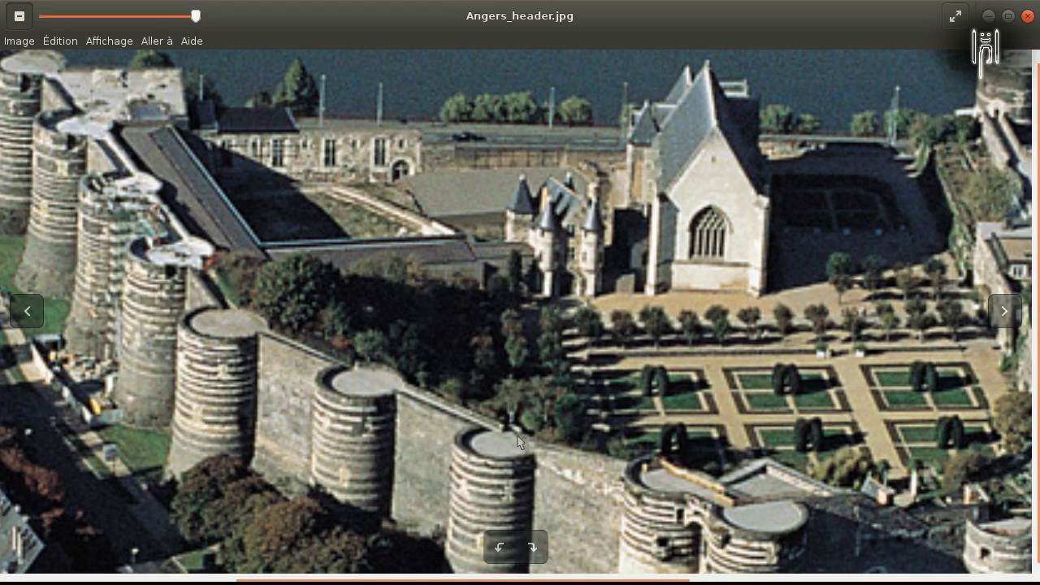
pyautogui.moveTo(682, 488); pyautogui.dragTo(249, 375)
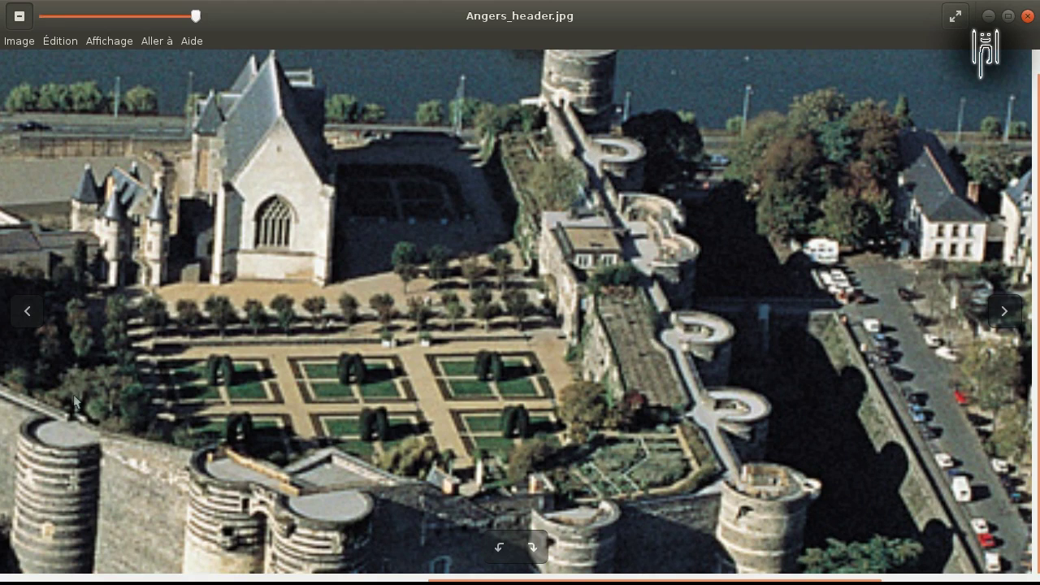
pyautogui.moveTo(65, 374); pyautogui.dragTo(467, 399)
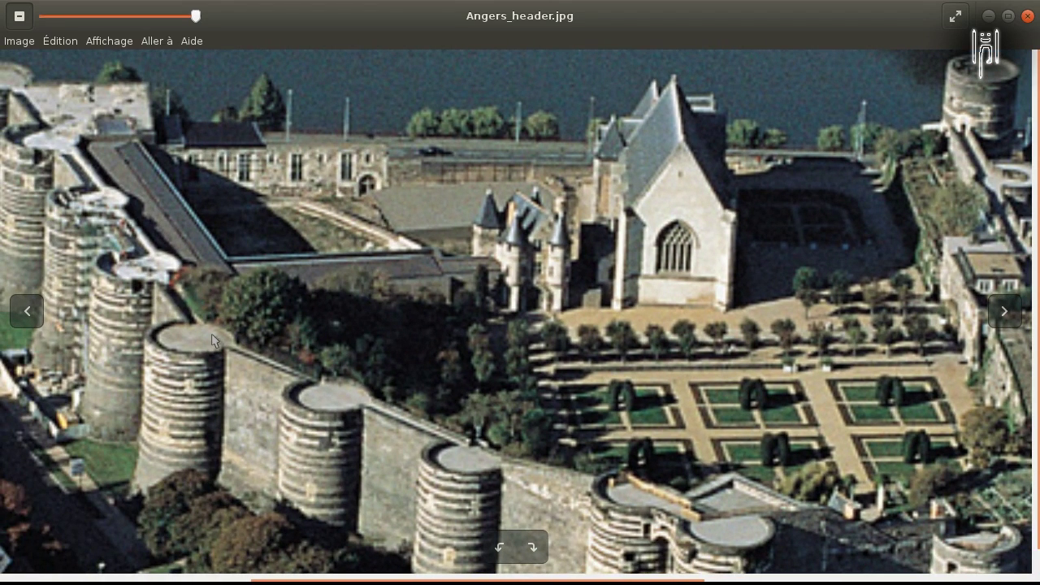
pyautogui.moveTo(609, 311); pyautogui.dragTo(325, 295)
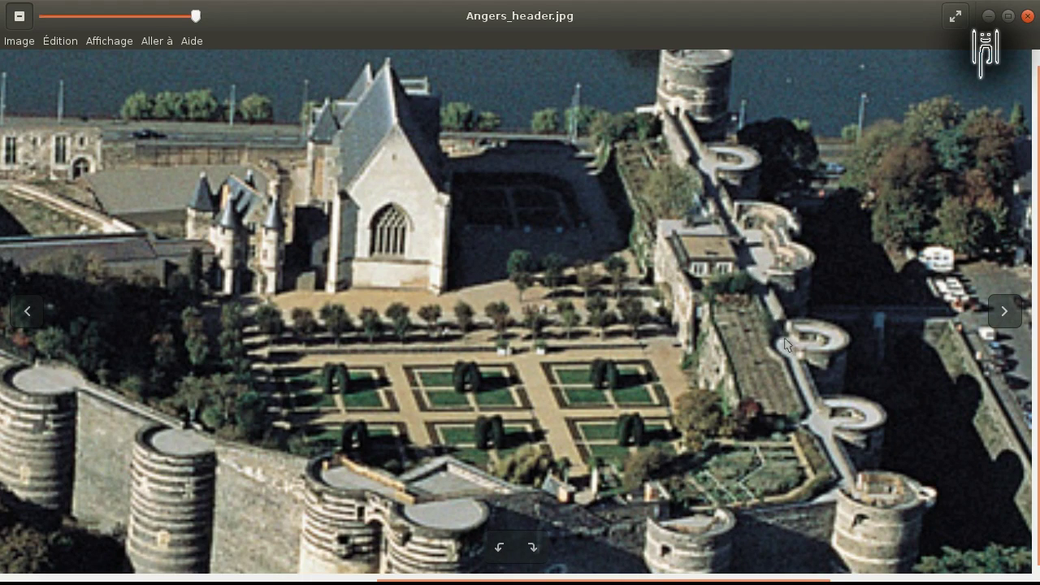
pyautogui.hotkey('ctrl', 'alt', 'Left')
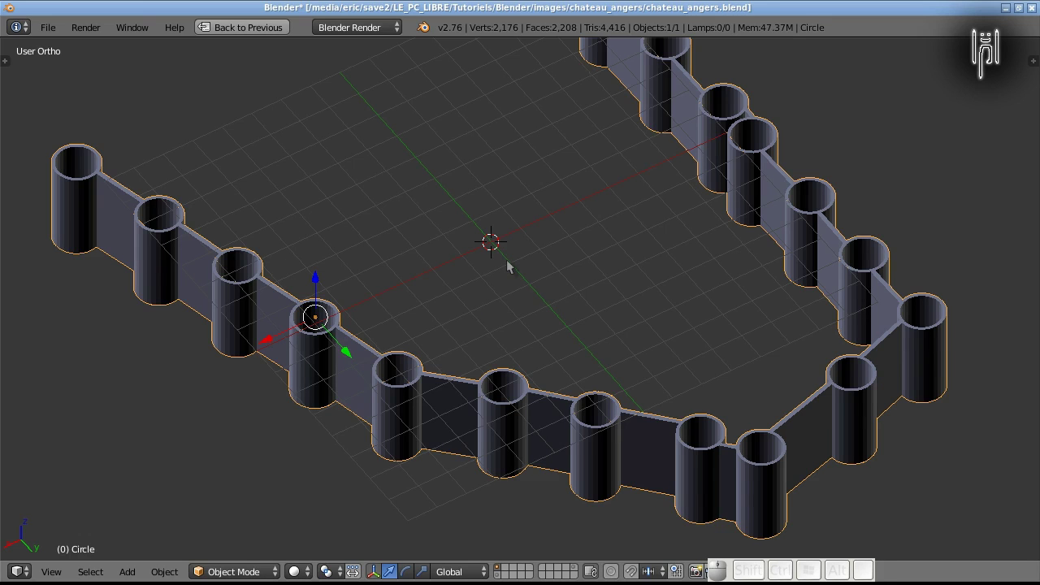
pyautogui.hotkey('ctrl', 'alt', 'Right')
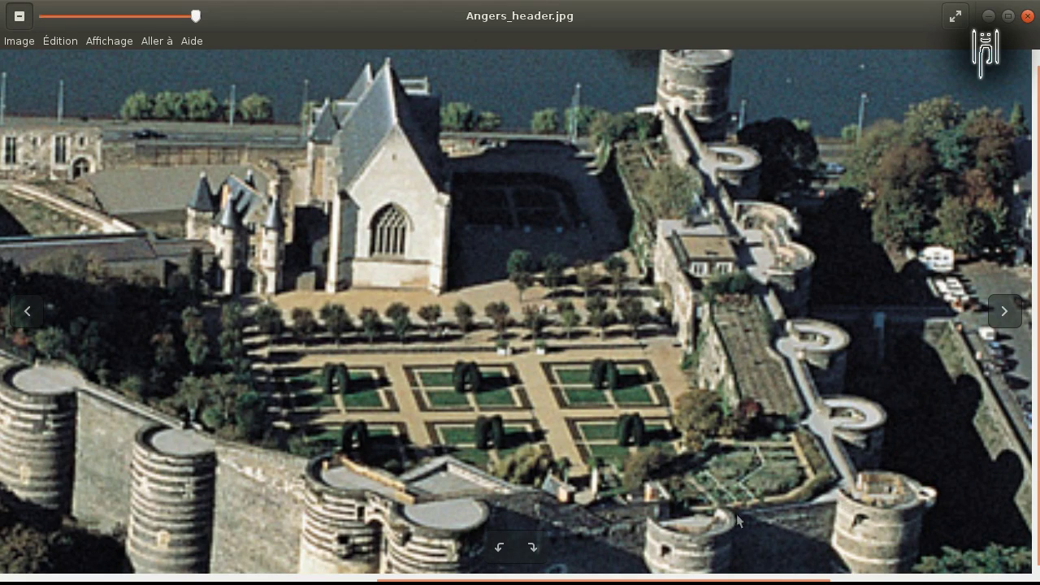
pyautogui.hotkey('ctrl', 'alt', 'Left')
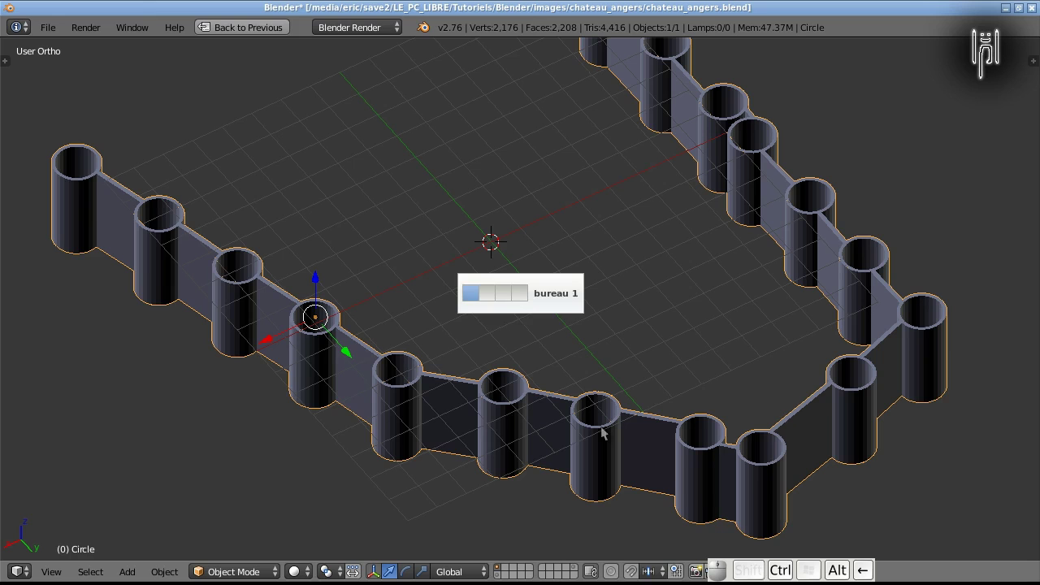
pyautogui.moveTo(455, 414); pyautogui.dragTo(382, 367, button='middle')
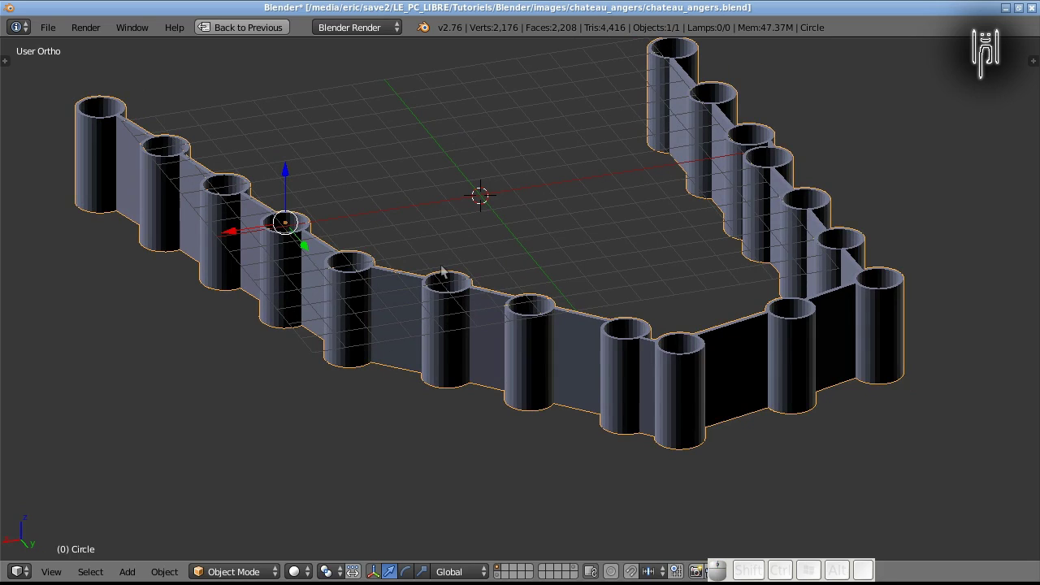
# Edit the château mesh over the aerial plan in top view, with wireframe shading and nothing selected.
pyautogui.press('Tab')
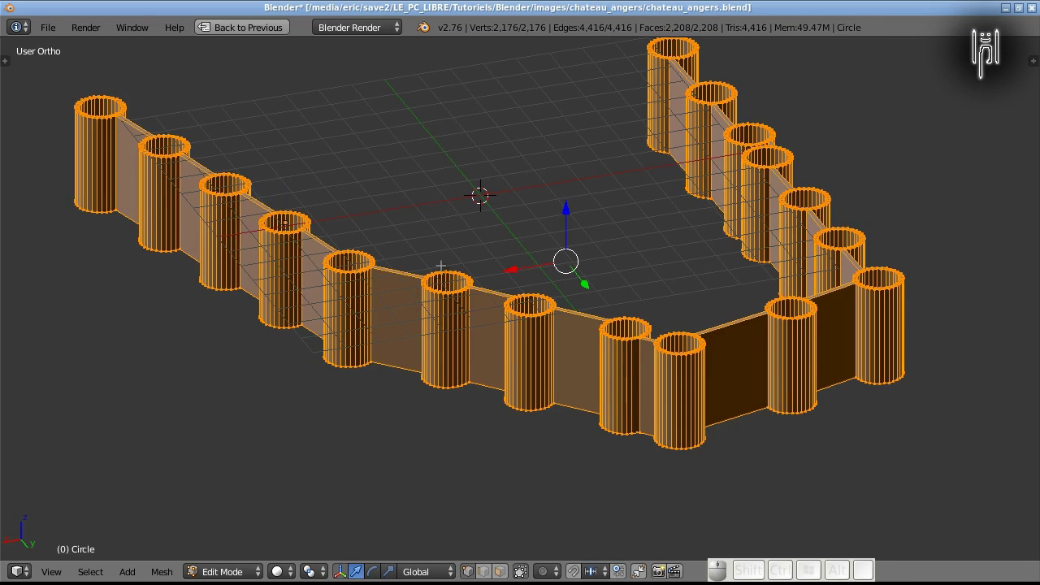
pyautogui.press('KP_7')
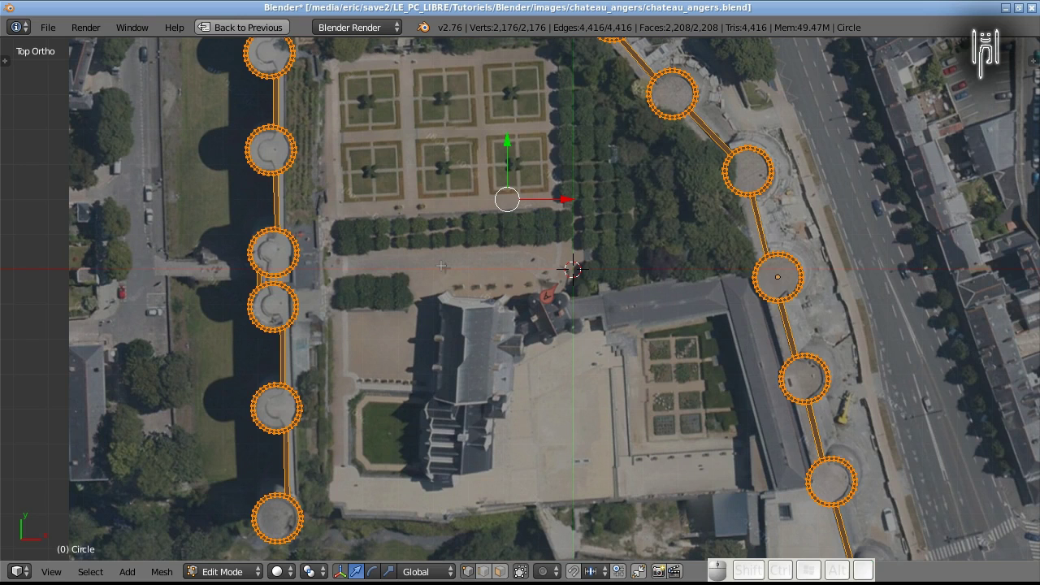
pyautogui.scroll(-3, 445, 244)
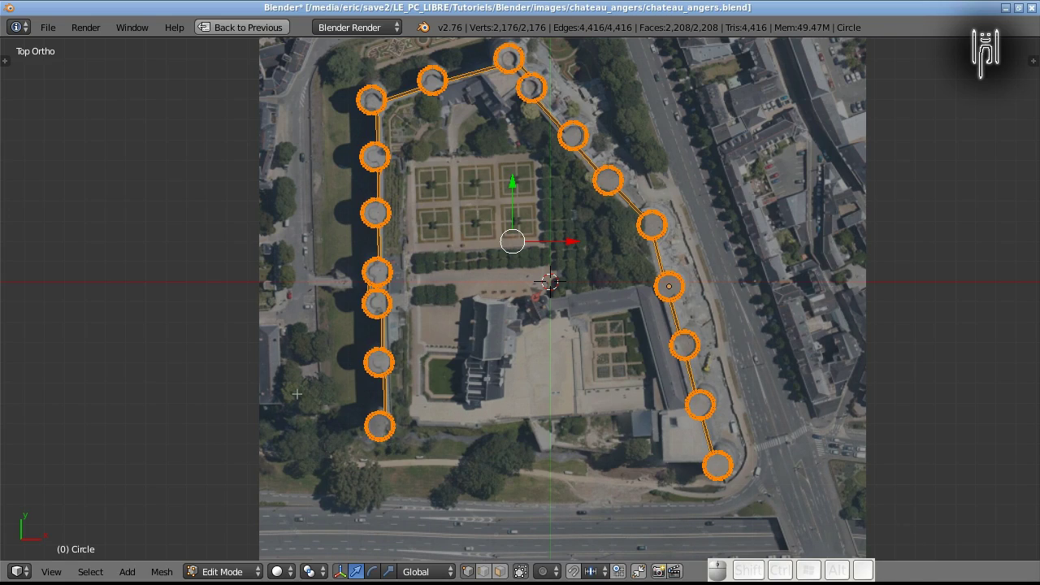
pyautogui.scroll(4, 297, 394)
pyautogui.keyDown('shift'); pyautogui.moveTo(215, 355); pyautogui.dragTo(422, 144, button='middle'); pyautogui.keyUp('shift')
pyautogui.scroll(4, 325, 280)
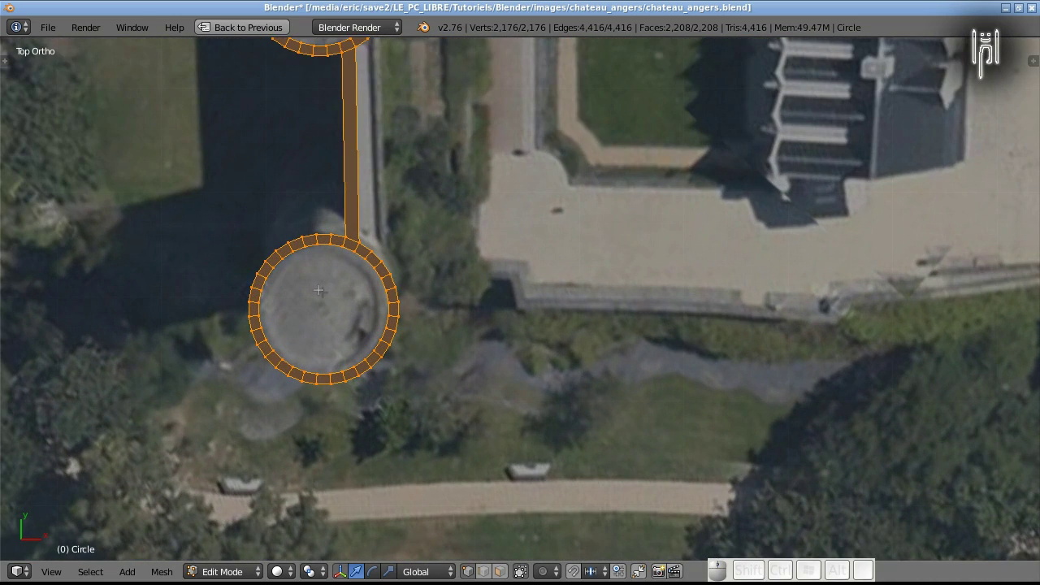
pyautogui.scroll(1, 318, 290)
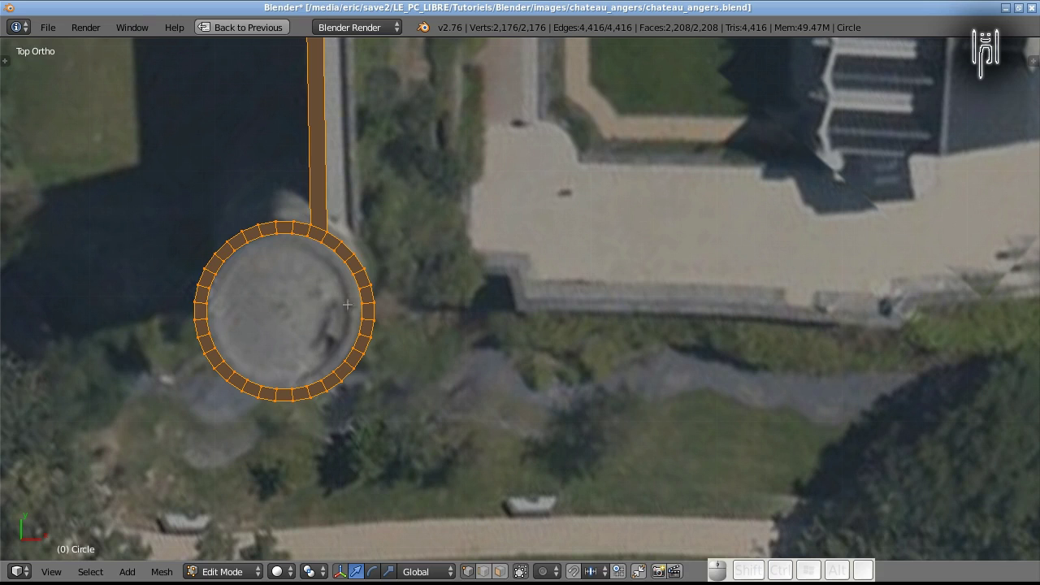
pyautogui.keyDown('shift'); pyautogui.moveTo(309, 242); pyautogui.dragTo(355, 469, button='middle'); pyautogui.keyUp('shift')
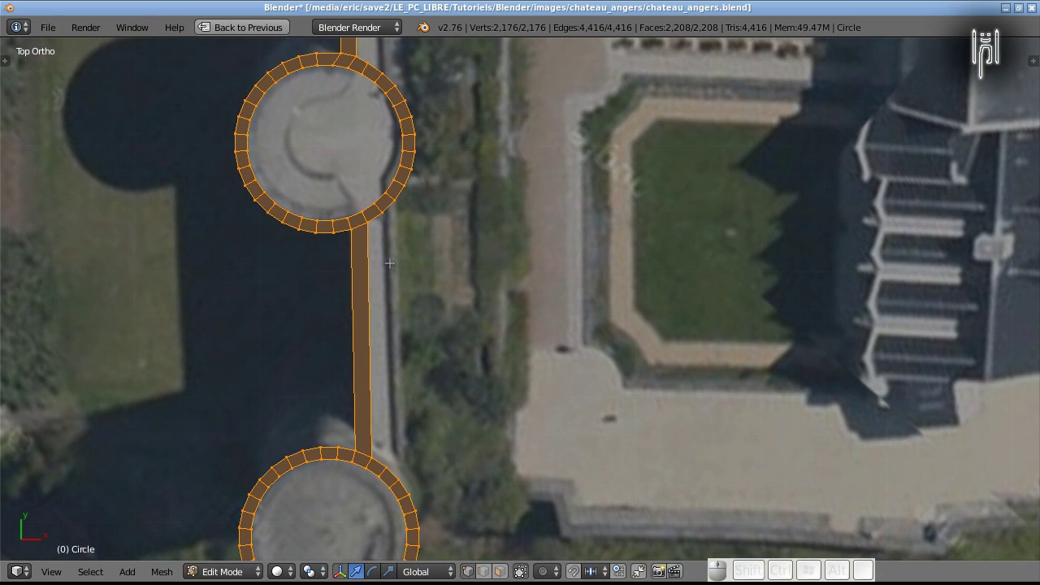
pyautogui.press('z')
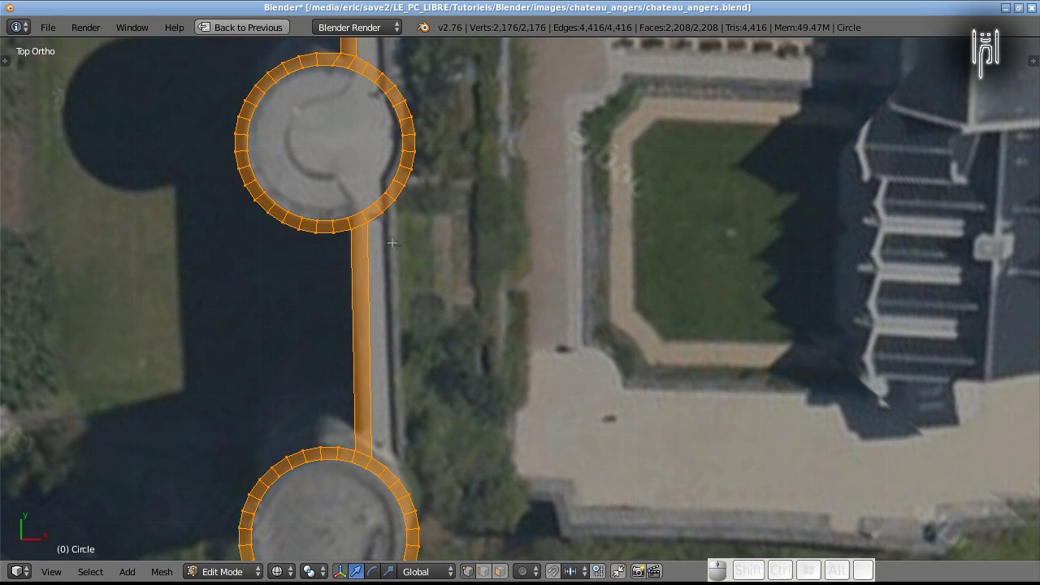
pyautogui.scroll(4, 389, 201)
pyautogui.keyDown('shift'); pyautogui.moveTo(389, 201); pyautogui.dragTo(553, 411, button='middle'); pyautogui.keyUp('shift')
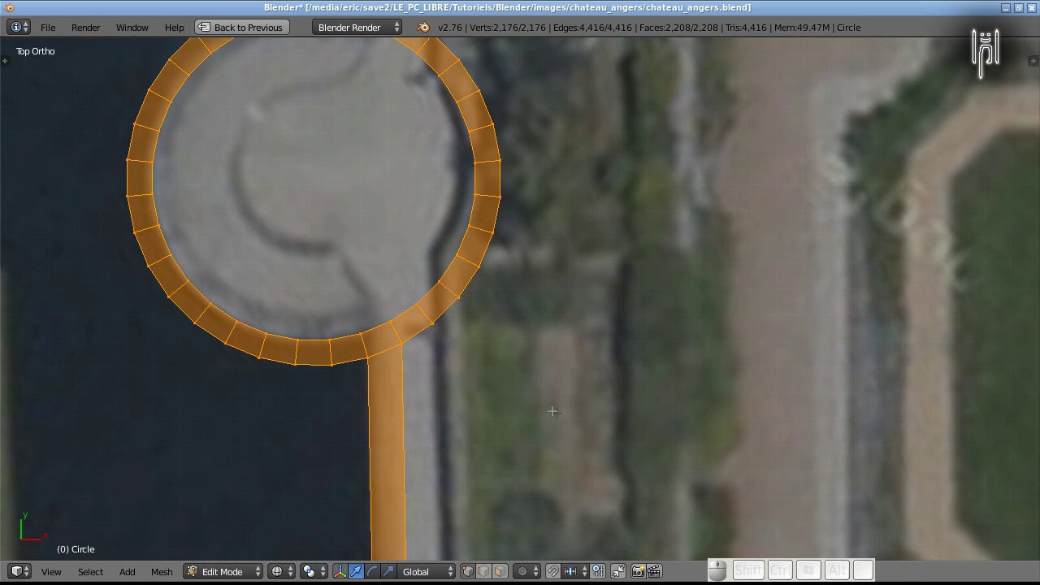
pyautogui.press('a')
# Delete the vertices of the courtyard-side arc on the second tower from the lower end of the plan's left-hand wall.
pyautogui.scroll(-2, 356, 306)
pyautogui.keyDown('shift'); pyautogui.moveTo(383, 269); pyautogui.dragTo(378, 376, button='middle'); pyautogui.keyUp('shift')
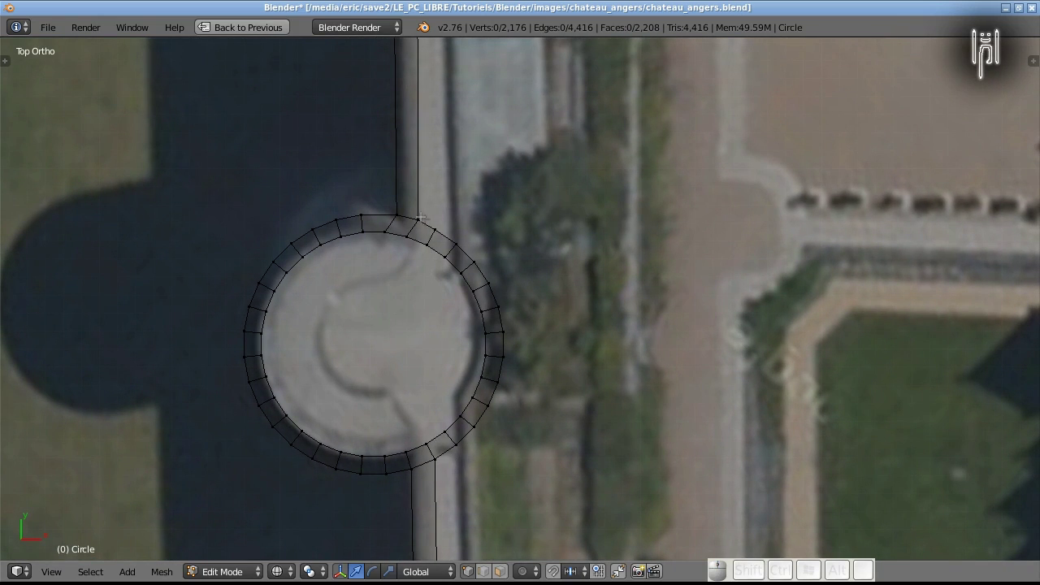
pyautogui.press('c')
pyautogui.moveTo(430, 242)
pyautogui.mouseDown()
pyautogui.moveTo(443, 243)
pyautogui.moveTo(476, 301)
pyautogui.moveTo(490, 381)
pyautogui.moveTo(451, 431)
pyautogui.mouseUp()
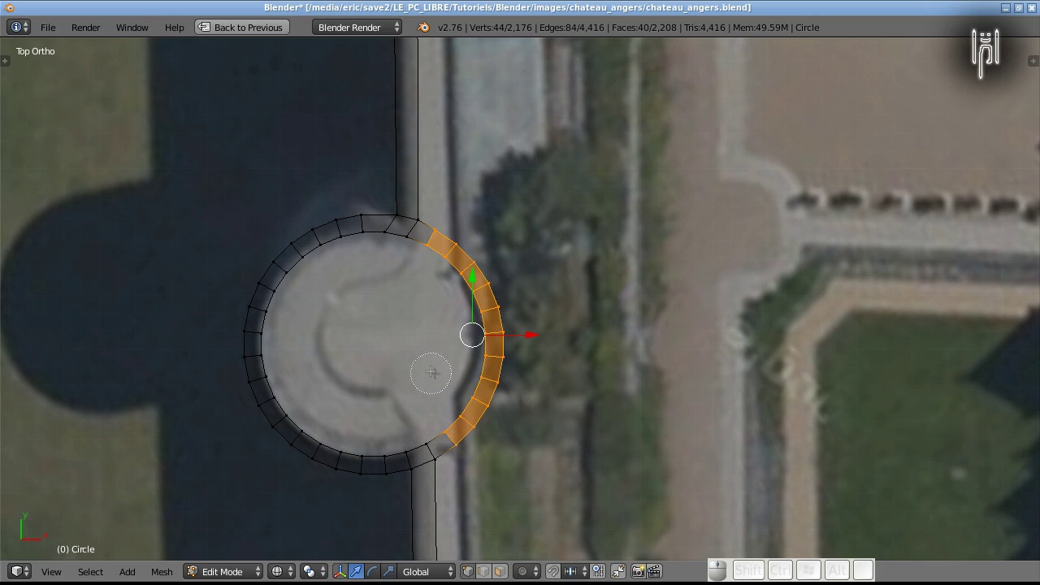
pyautogui.press('Escape')
pyautogui.press('x')
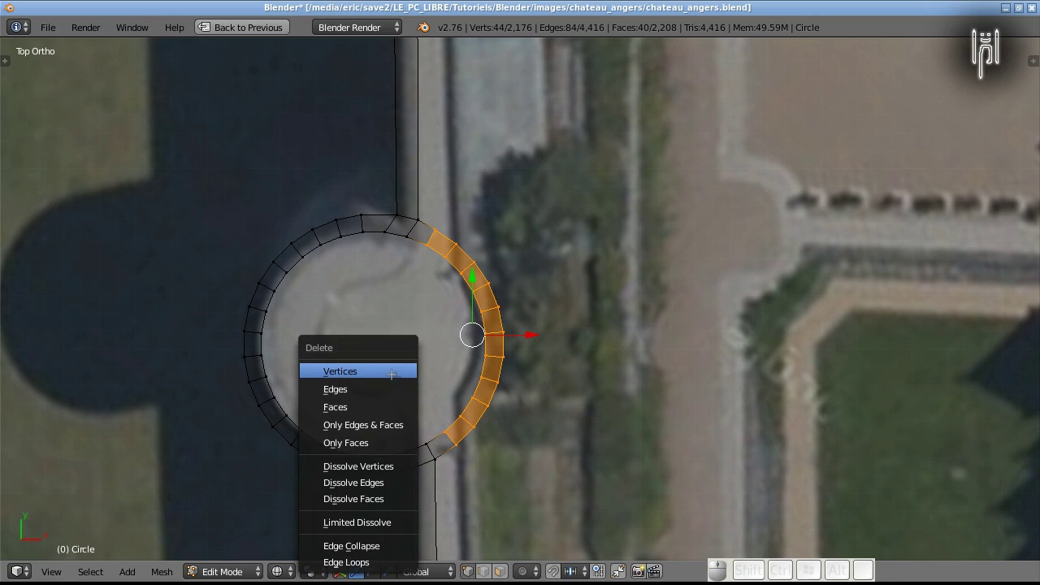
pyautogui.click(382, 369)
# Delete the courtyard-side arc's vertices on the third tower up the left-hand wall and return the display to solid shading.
pyautogui.keyDown('shift'); pyautogui.moveTo(375, 211); pyautogui.dragTo(375, 498, button='middle'); pyautogui.keyUp('shift')
pyautogui.keyDown('shift'); pyautogui.moveTo(338, 79); pyautogui.dragTo(352, 302, button='middle'); pyautogui.keyUp('shift')
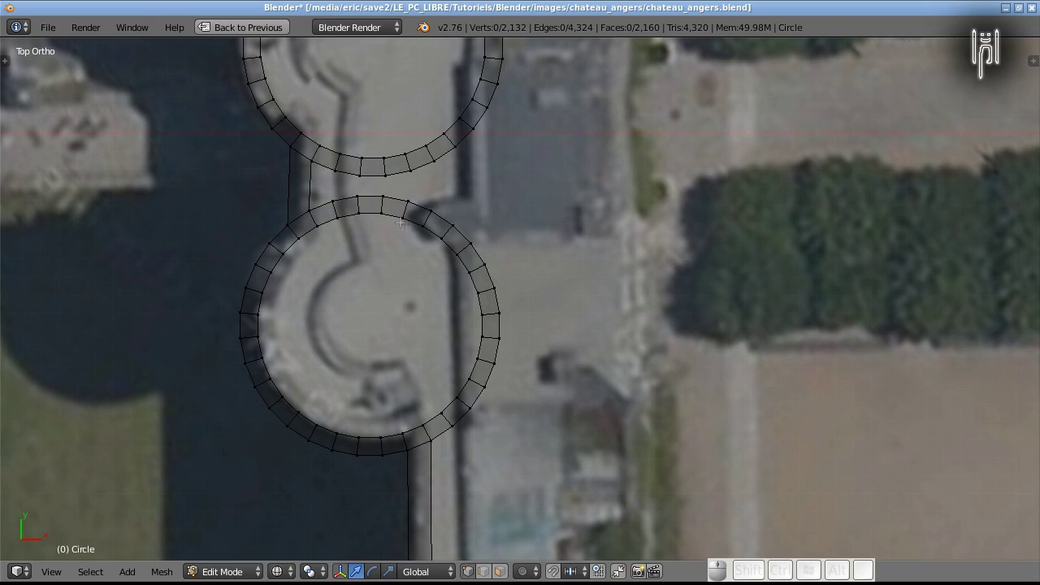
pyautogui.press('b')
pyautogui.moveTo(415, 200); pyautogui.dragTo(528, 419)
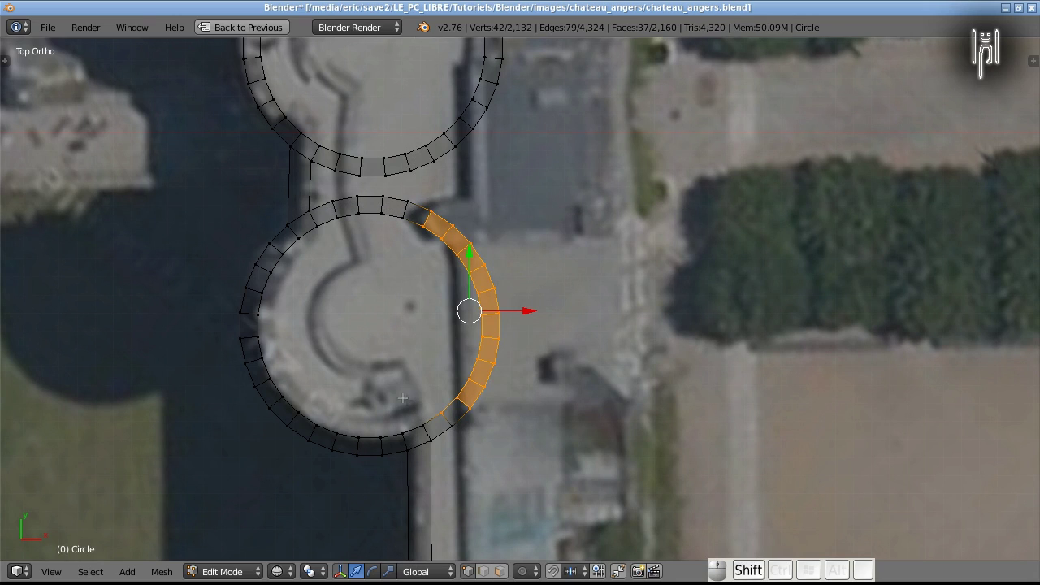
pyautogui.press('b')
pyautogui.moveTo(444, 406); pyautogui.dragTo(464, 443)
pyautogui.press('x')
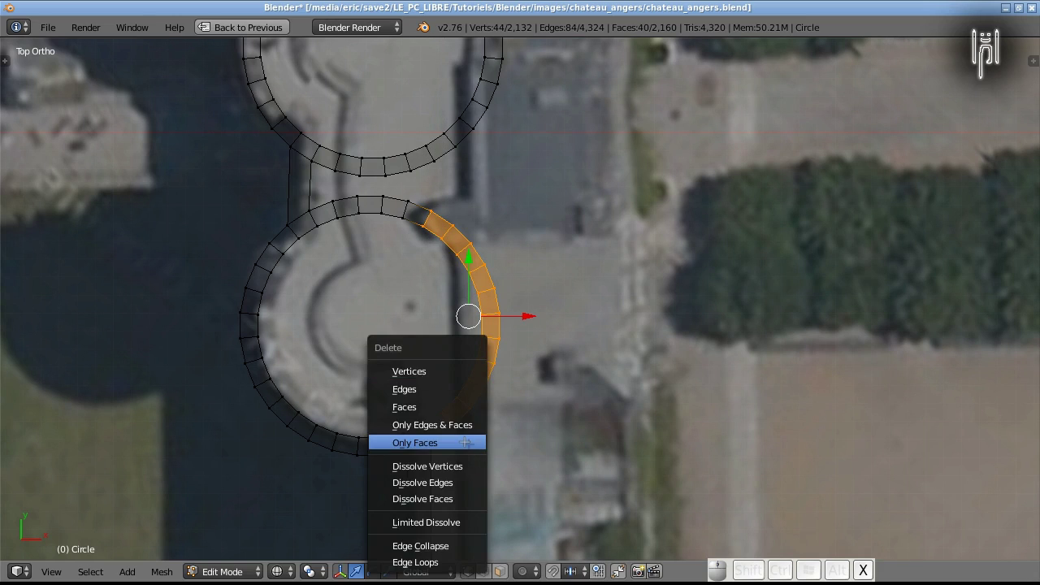
pyautogui.click(434, 375)
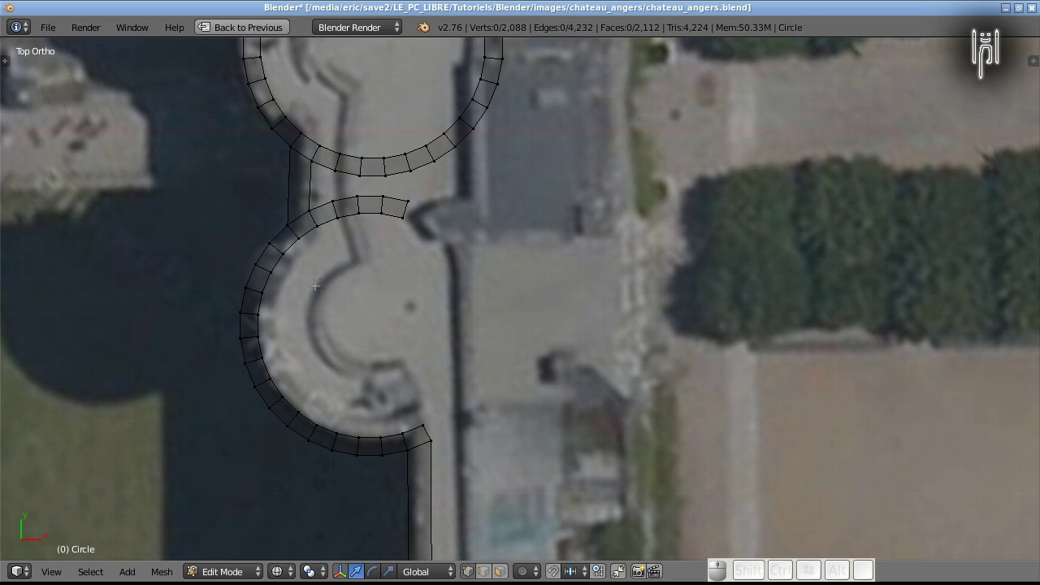
pyautogui.click(309, 572)
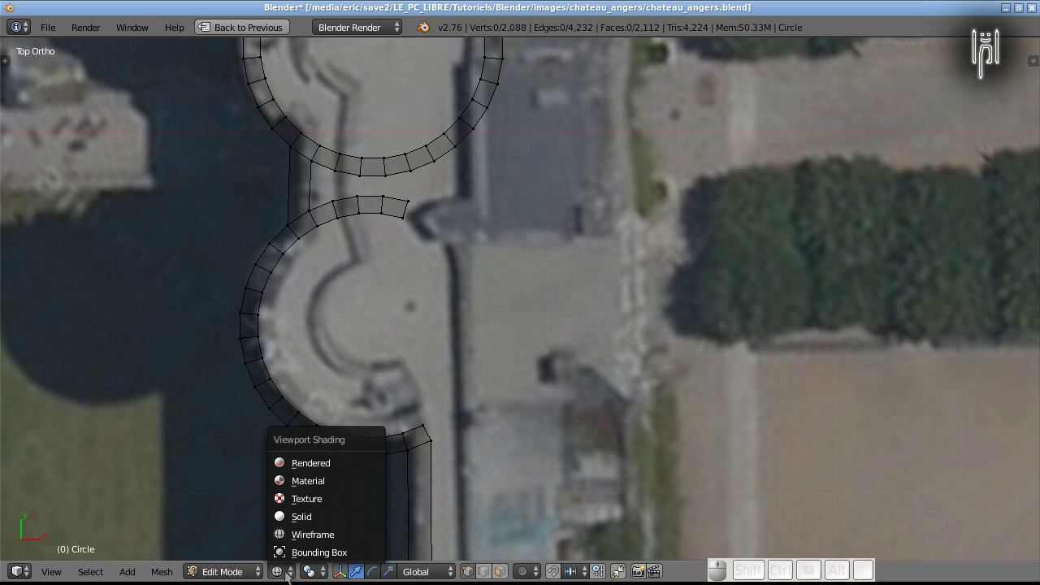
pyautogui.click(304, 517)
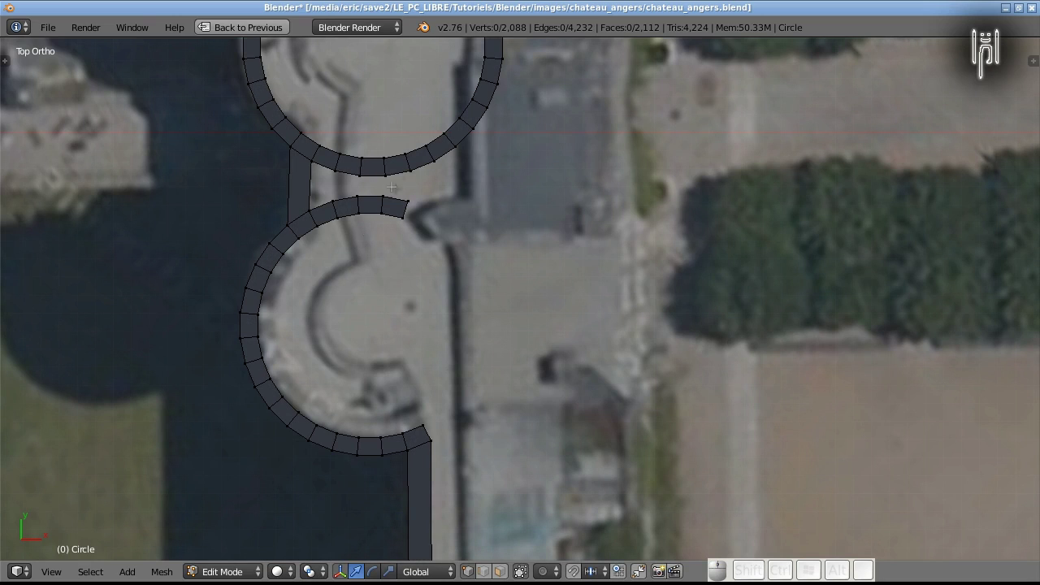
# Delete the vertices at two spots on the southeast side of the upper tower ring to break it open.
pyautogui.rightClick(457, 144)
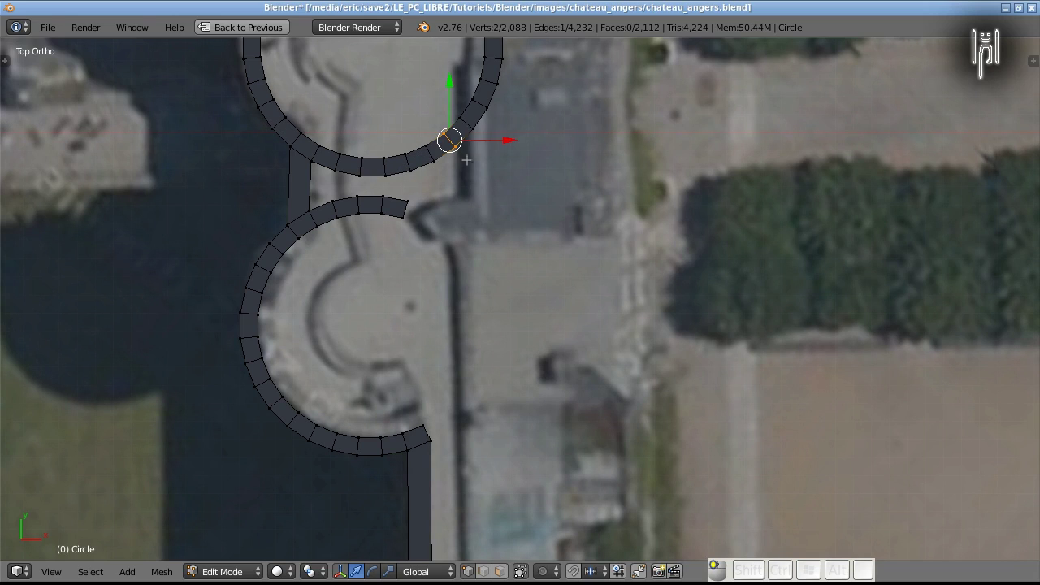
pyautogui.press('Delete')
pyautogui.click(464, 188)
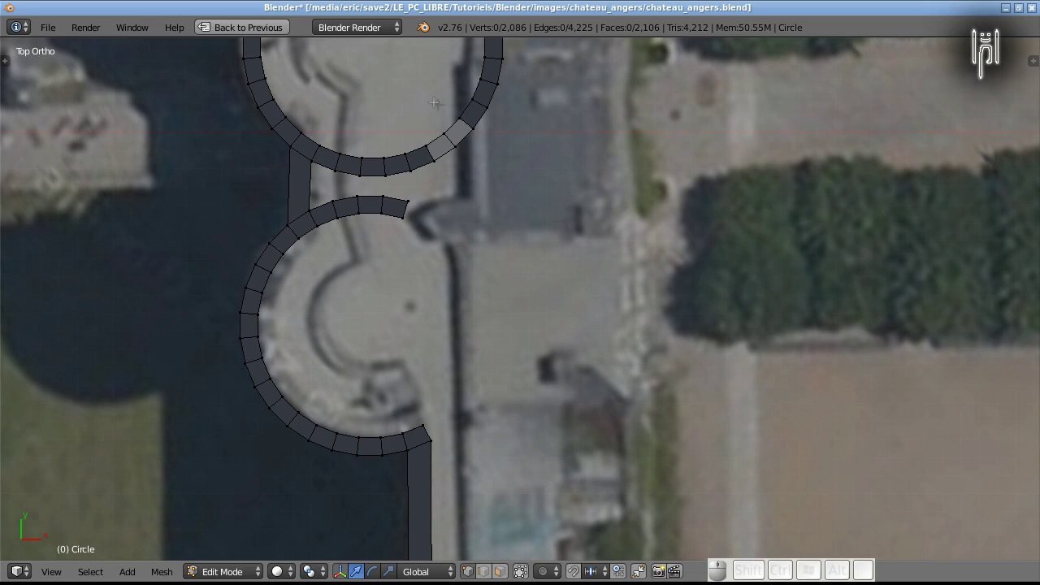
pyautogui.press('b')
pyautogui.moveTo(453, 91); pyautogui.dragTo(509, 121)
pyautogui.press('x')
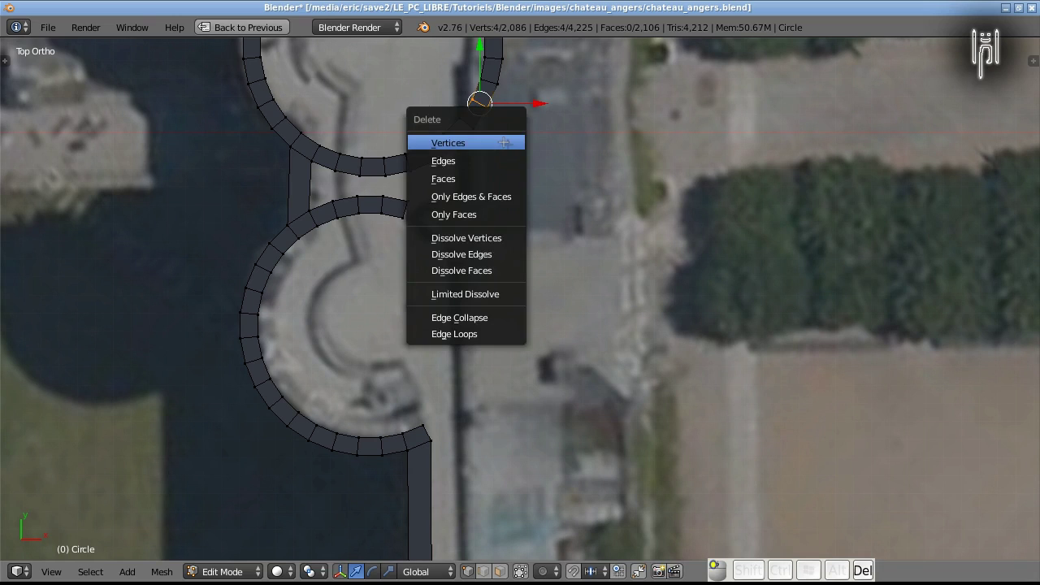
pyautogui.click(504, 142)
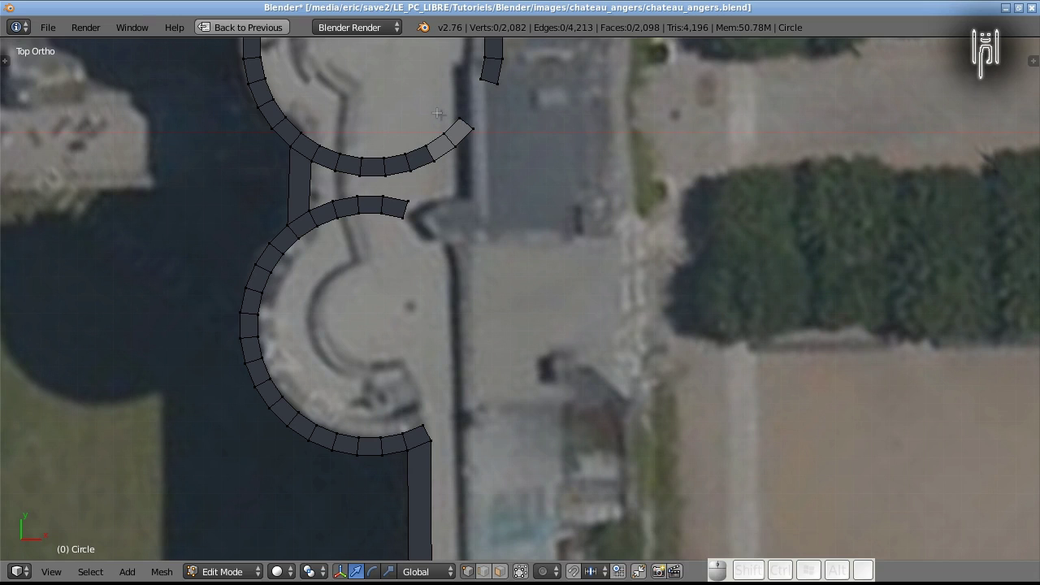
# Delete the vertices of the two facing arcs between the neighbouring tower rings, east of the short connecting wall.
pyautogui.press('b')
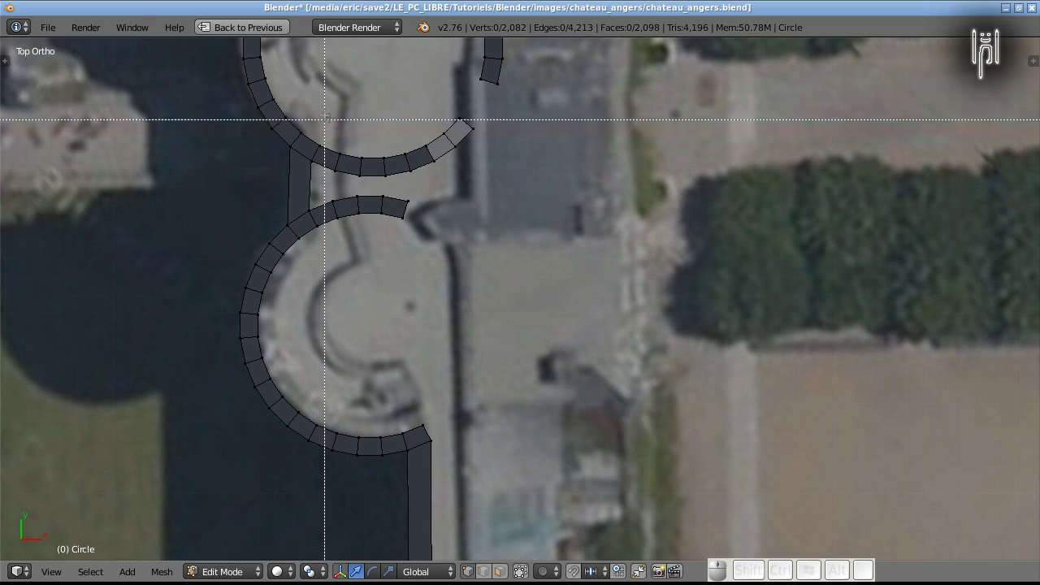
pyautogui.moveTo(323, 96); pyautogui.dragTo(485, 263)
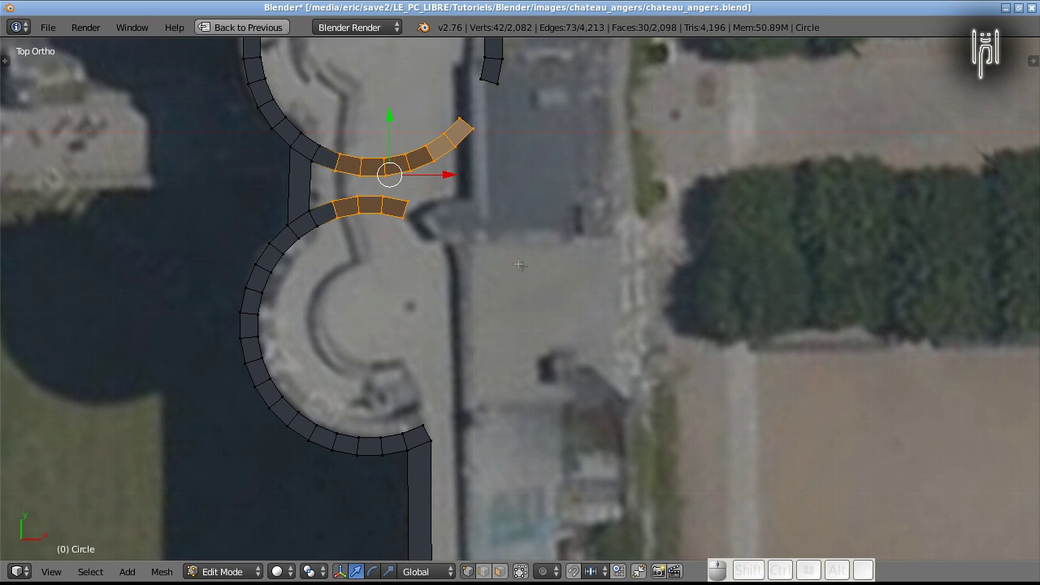
pyautogui.press('Delete')
pyautogui.click(520, 266)
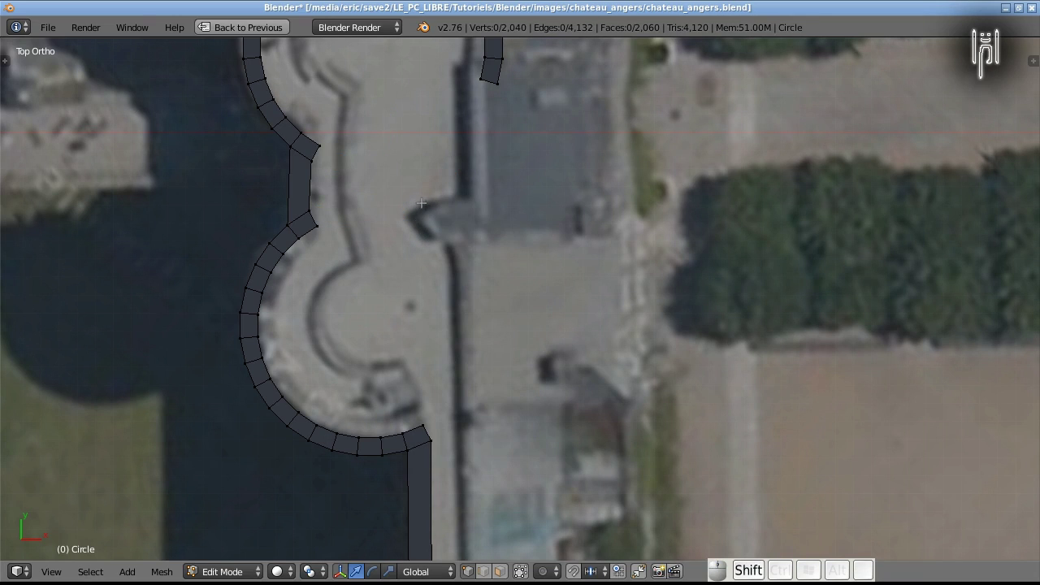
# Delete the vertices of the leftover east arc of the upper tower ring, on the courtyard side of the straight wall.
pyautogui.keyDown('shift'); pyautogui.scroll(5, 421, 204); pyautogui.keyUp('shift')
pyautogui.moveTo(425, 186); pyautogui.dragTo(550, 470)
pyautogui.press('x')
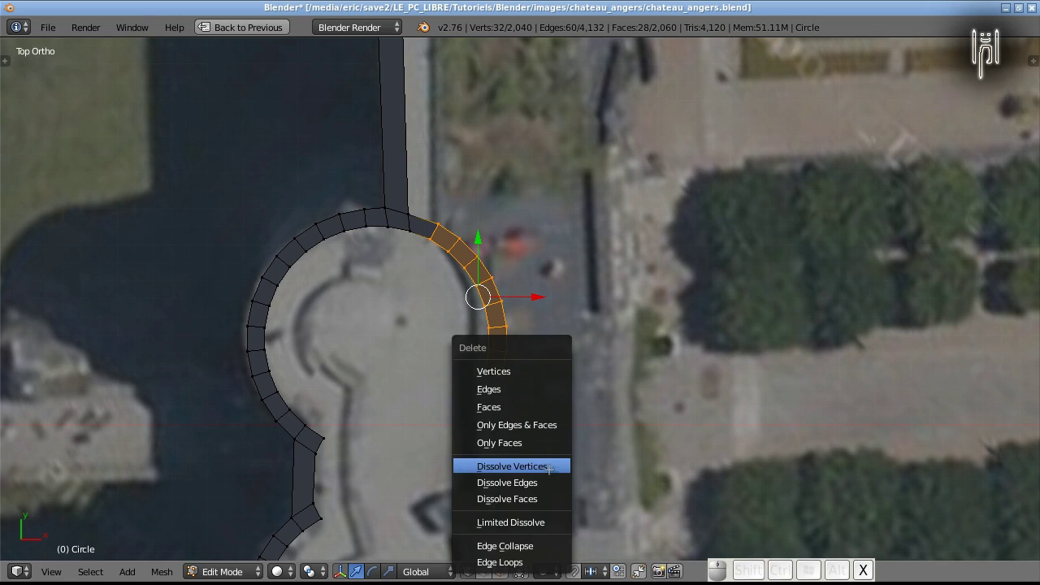
pyautogui.click(550, 470)
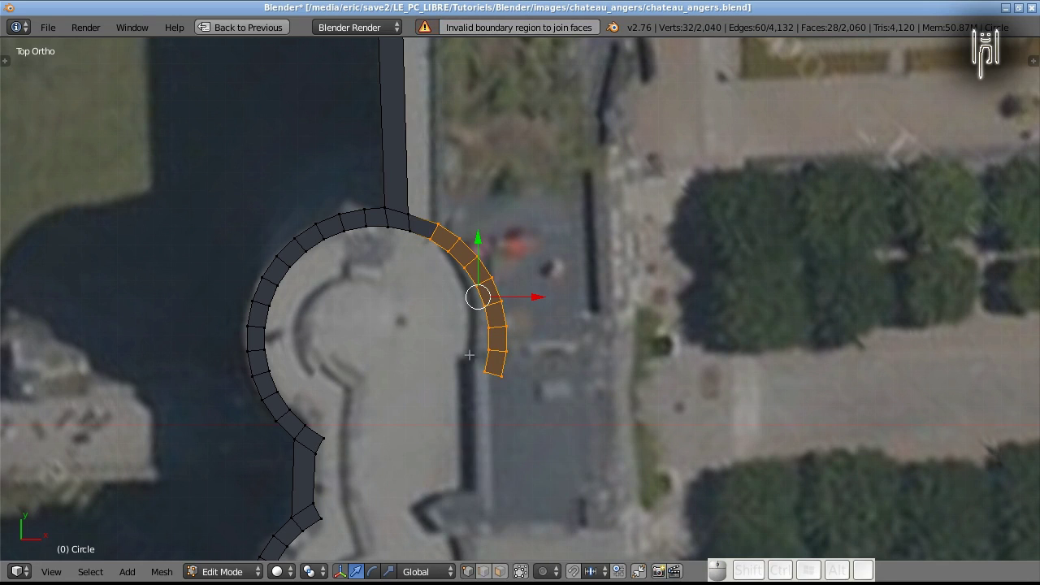
pyautogui.press('x')
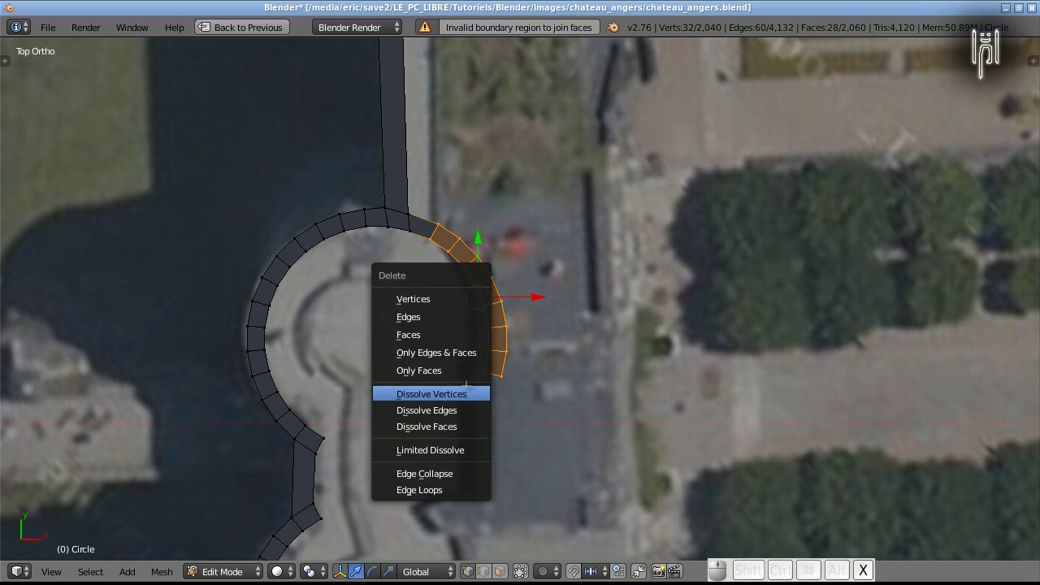
pyautogui.click(429, 293)
# Delete the vertices of the east arc of the next tower ring to the north, between its two straight walls.
pyautogui.keyDown('shift'); pyautogui.moveTo(424, 223); pyautogui.dragTo(486, 568, button='middle'); pyautogui.keyUp('shift')
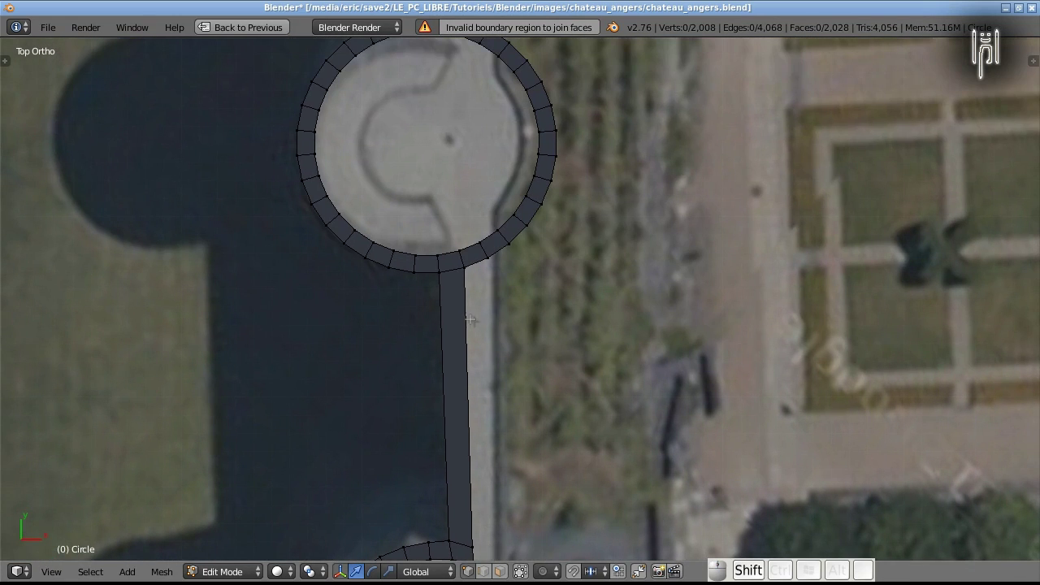
pyautogui.keyDown('shift'); pyautogui.moveTo(465, 297); pyautogui.dragTo(436, 400, button='middle'); pyautogui.keyUp('shift')
pyautogui.press('b')
pyautogui.moveTo(444, 110); pyautogui.dragTo(623, 464)
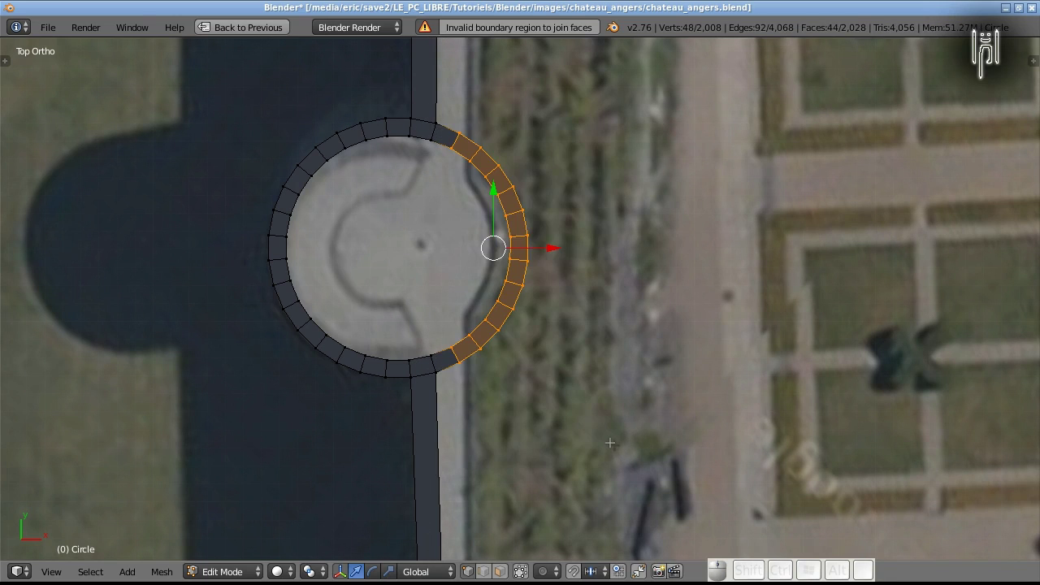
pyautogui.press('x')
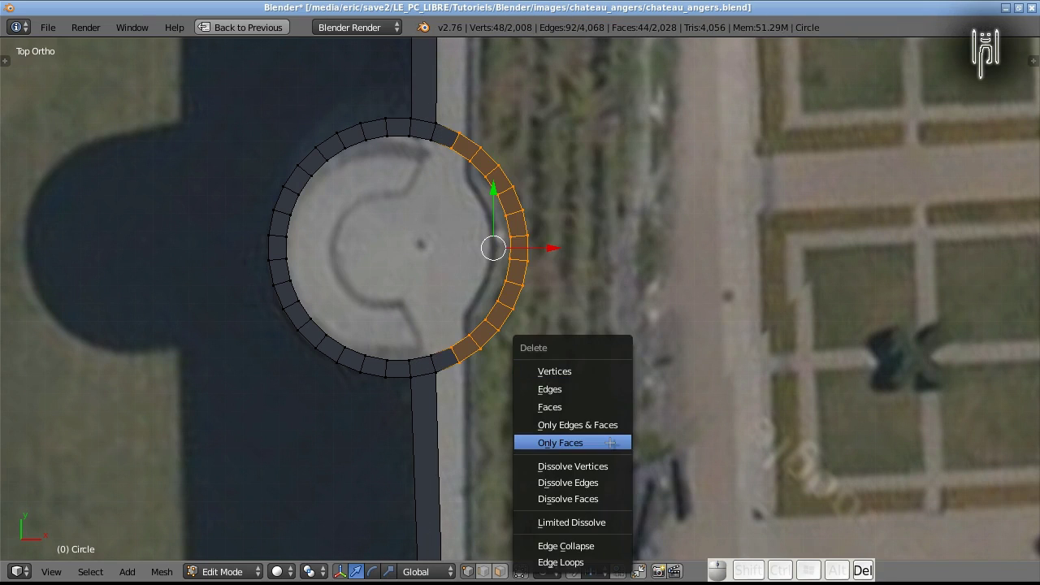
pyautogui.click(585, 372)
# Delete the vertices of the courtyard-side arc of the following tower ring north, the one level with the large round tree.
pyautogui.keyDown('shift'); pyautogui.scroll(6, 442, 286); pyautogui.keyUp('shift')
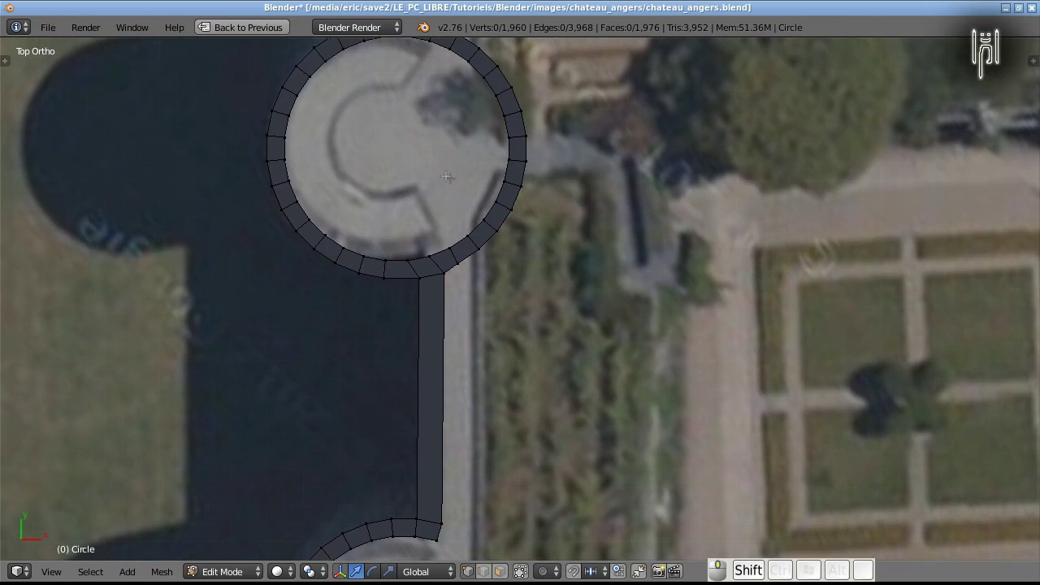
pyautogui.keyDown('shift'); pyautogui.scroll(3, 425, 85); pyautogui.keyUp('shift')
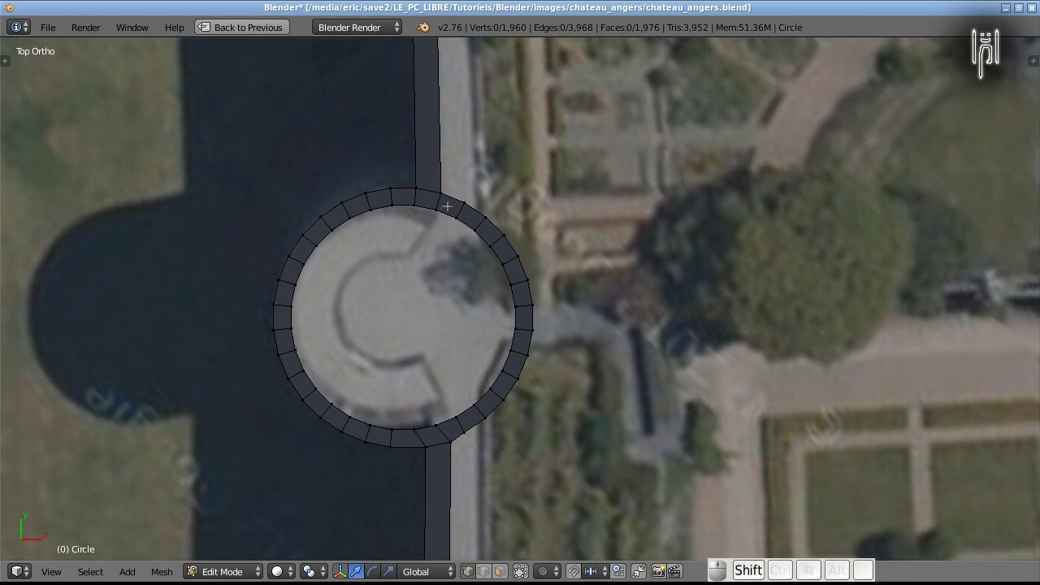
pyautogui.press('b')
pyautogui.moveTo(446, 193); pyautogui.dragTo(572, 437)
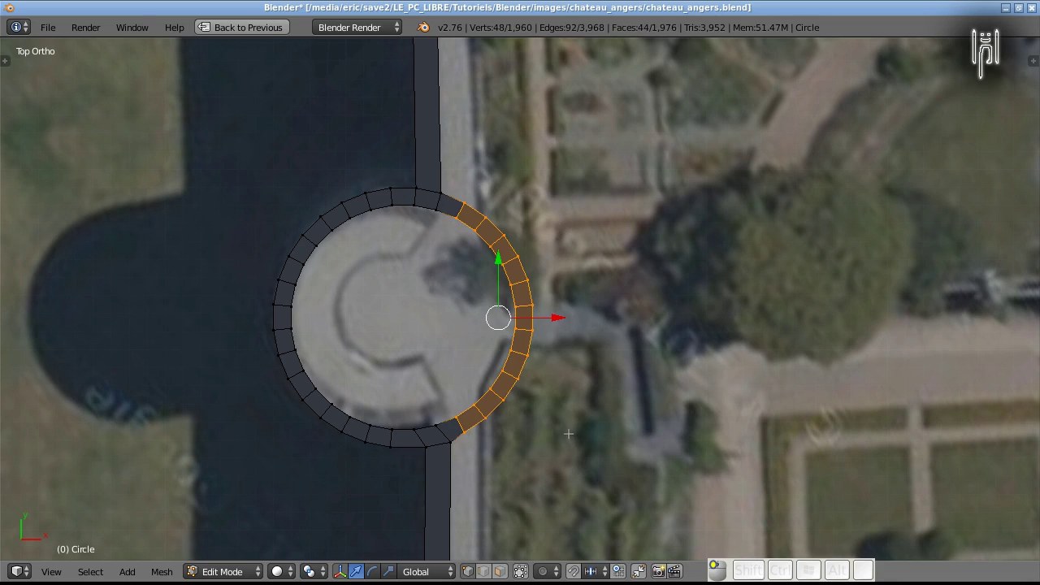
pyautogui.press('x')
pyautogui.click(541, 370)
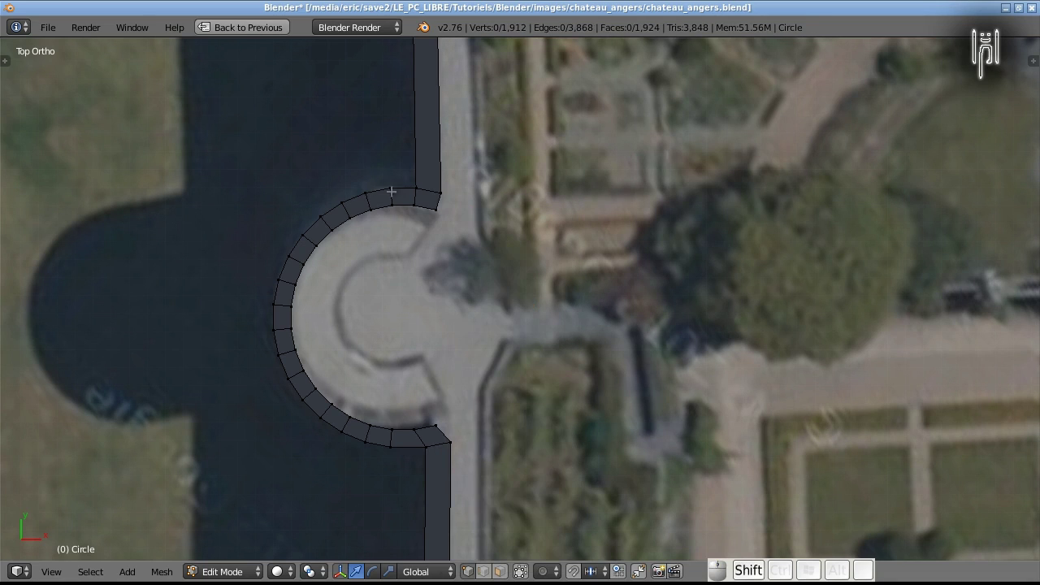
# Delete the vertices of the northwest corner tower's southeast arc, between the south-running wall and the slanted northern wall.
pyautogui.keyDown('shift'); pyautogui.scroll(6, 427, 345); pyautogui.keyUp('shift')
pyautogui.keyDown('shift'); pyautogui.scroll(1, 419, 313); pyautogui.keyUp('shift')
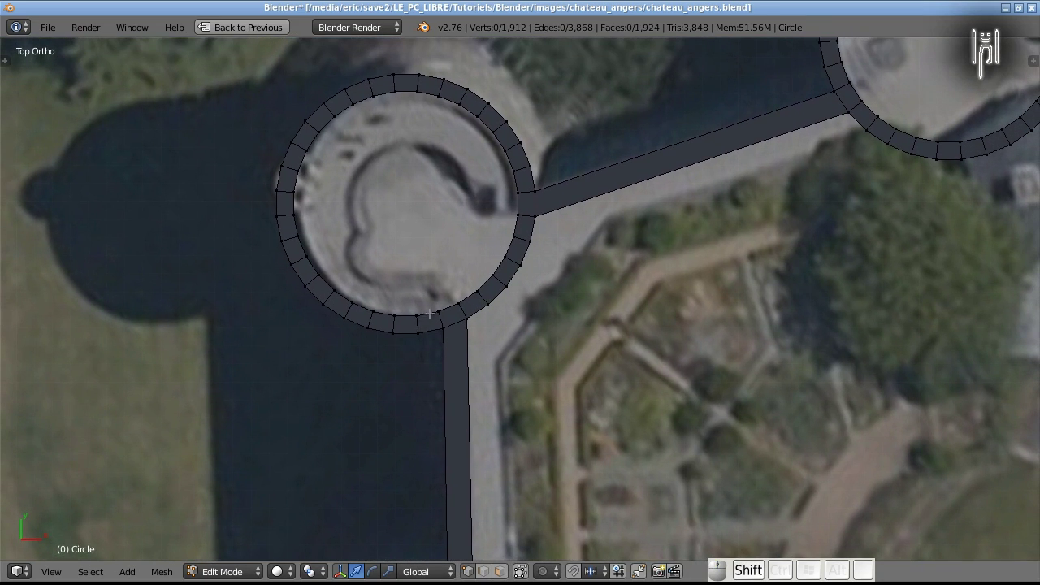
pyautogui.press('b')
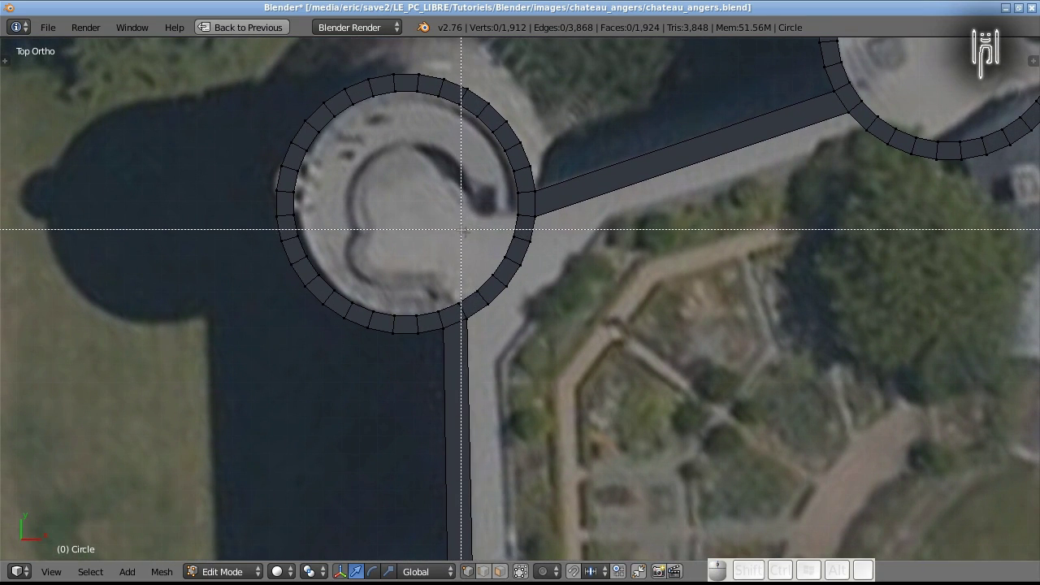
pyautogui.click(472, 232)
pyautogui.moveTo(472, 232); pyautogui.dragTo(556, 302)
pyautogui.press('Delete')
pyautogui.click(546, 301)
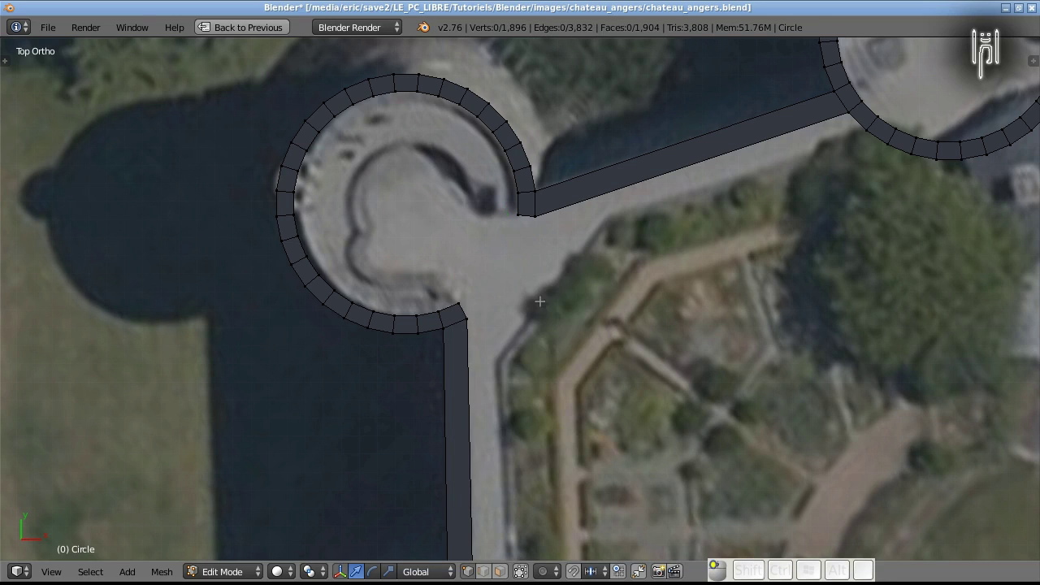
# Circle-select the south arc of the tower ring just east of the corner tower and delete its vertices.
pyautogui.keyDown('shift'); pyautogui.moveTo(611, 295); pyautogui.dragTo(120, 436, button='middle'); pyautogui.keyUp('shift')
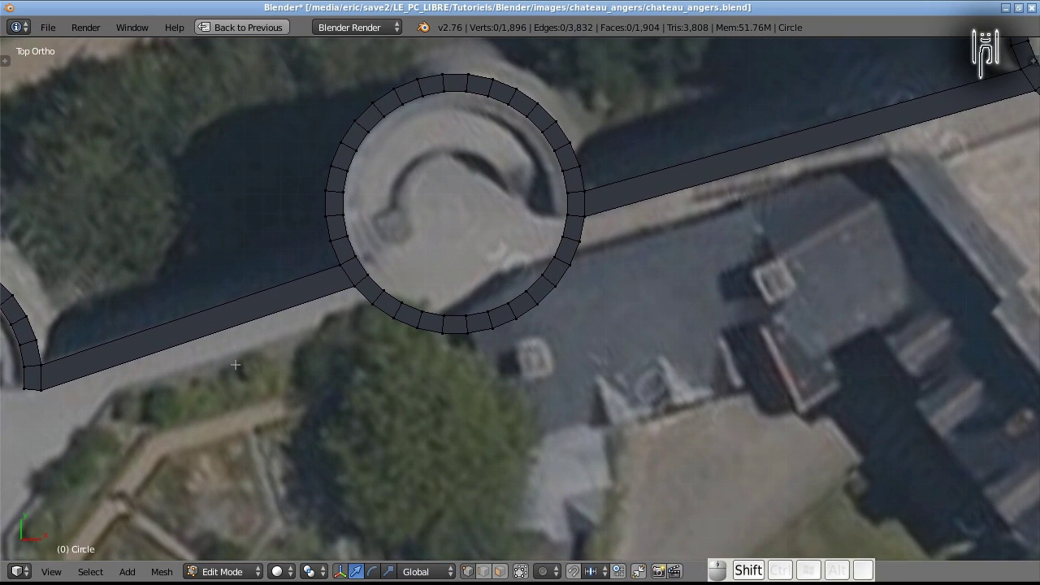
pyautogui.press('b')
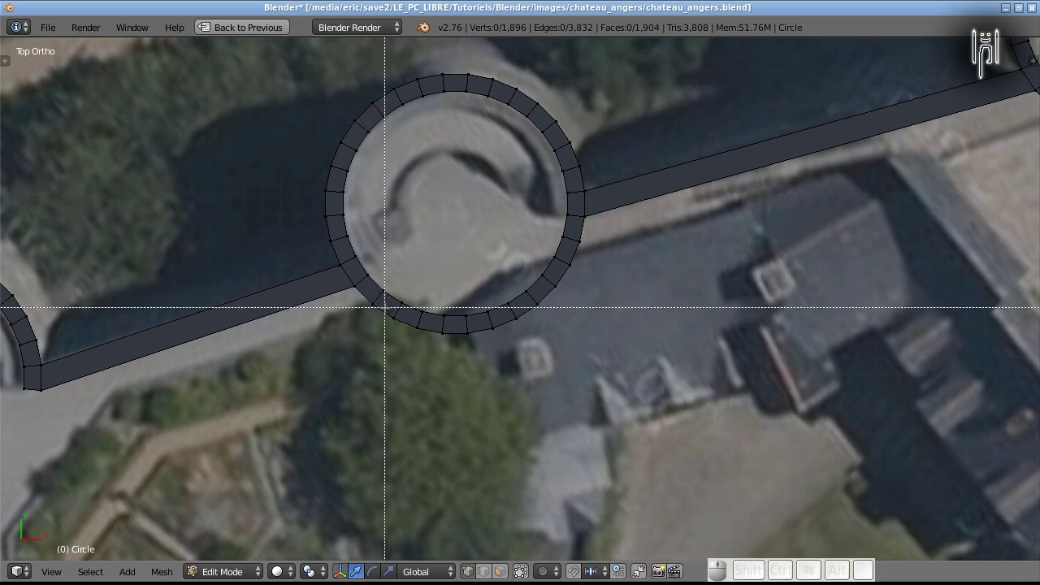
pyautogui.press('Escape')
pyautogui.press('c')
pyautogui.moveTo(387, 323)
pyautogui.mouseDown()
pyautogui.moveTo(383, 301)
pyautogui.moveTo(430, 309)
pyautogui.moveTo(417, 341)
pyautogui.moveTo(515, 302)
pyautogui.moveTo(578, 248)
pyautogui.moveTo(511, 333)
pyautogui.mouseUp()
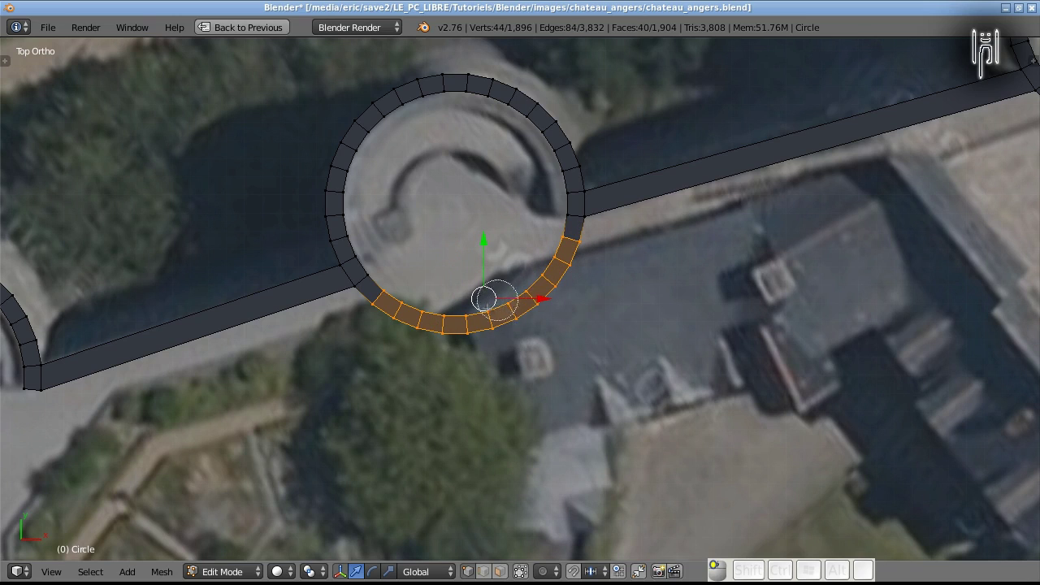
pyautogui.press('Escape')
pyautogui.press('Delete')
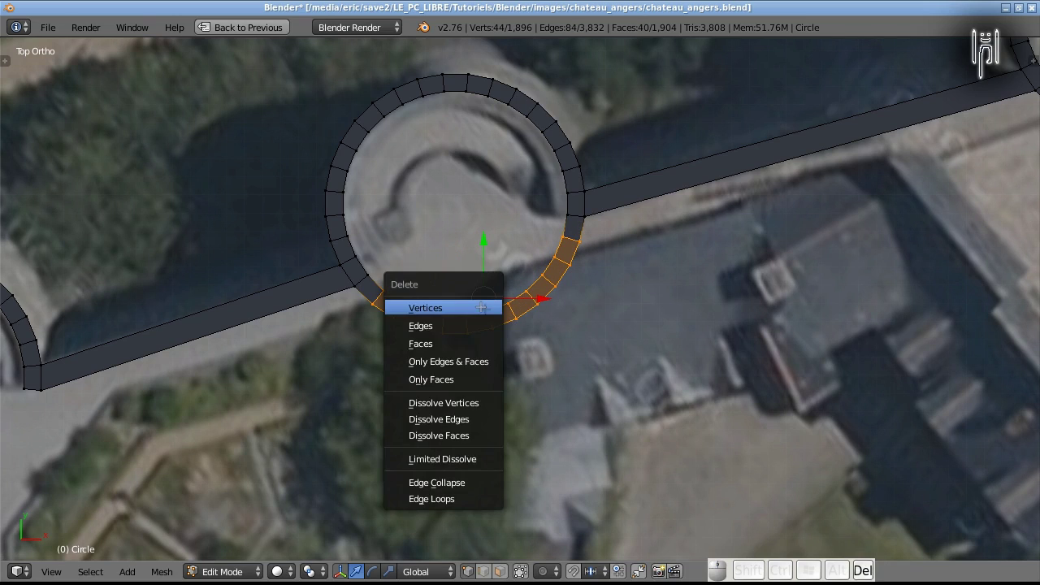
pyautogui.click(481, 306)
# Delete the vertices of the south arc on the northernmost tower ring and the northwest arc on its southeastern neighbour.
pyautogui.keyDown('shift'); pyautogui.moveTo(500, 309); pyautogui.dragTo(1006, 252, button='middle'); pyautogui.keyUp('shift')
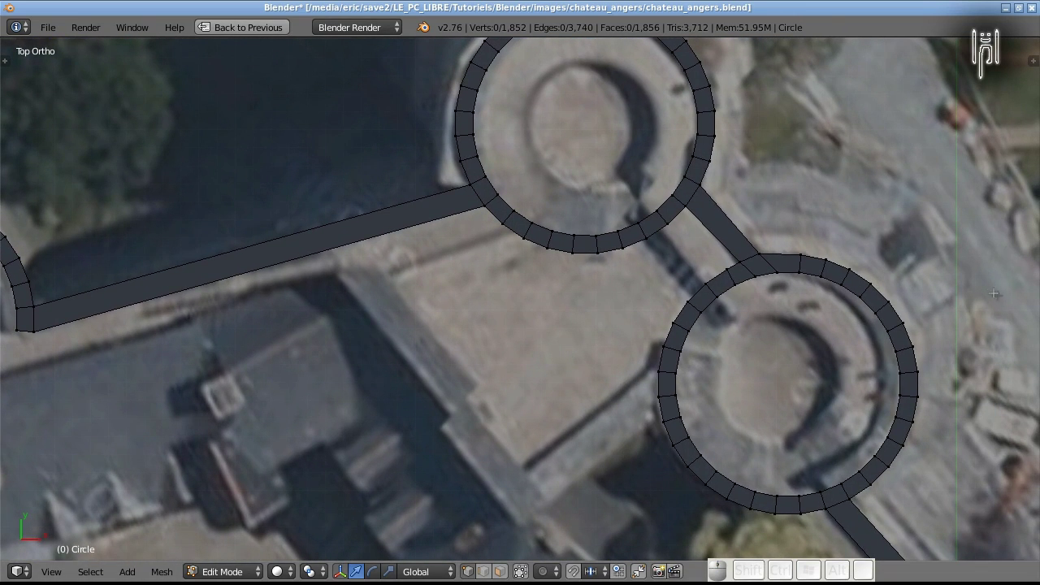
pyautogui.press('b')
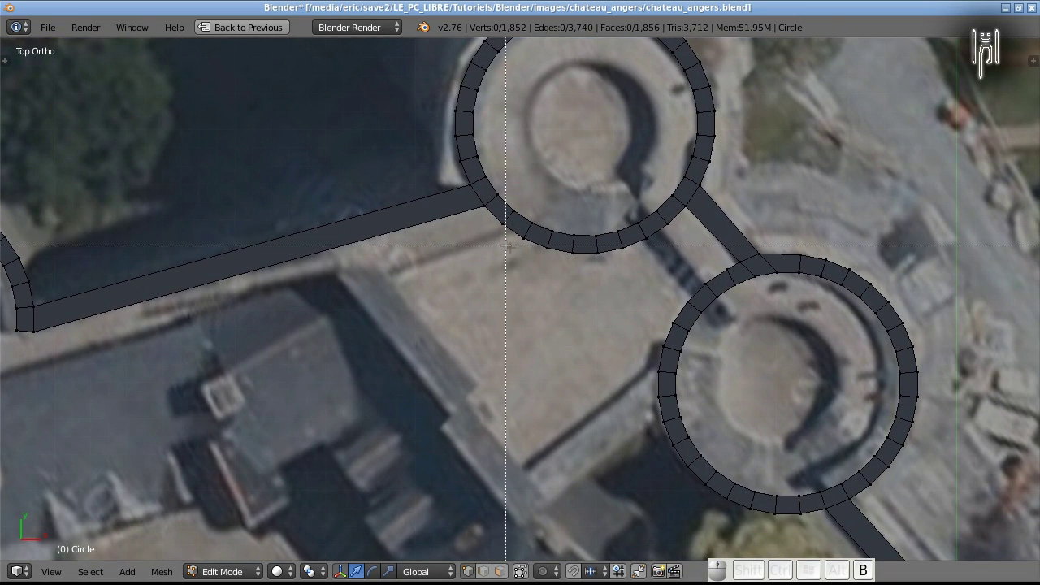
pyautogui.moveTo(502, 202); pyautogui.dragTo(673, 272)
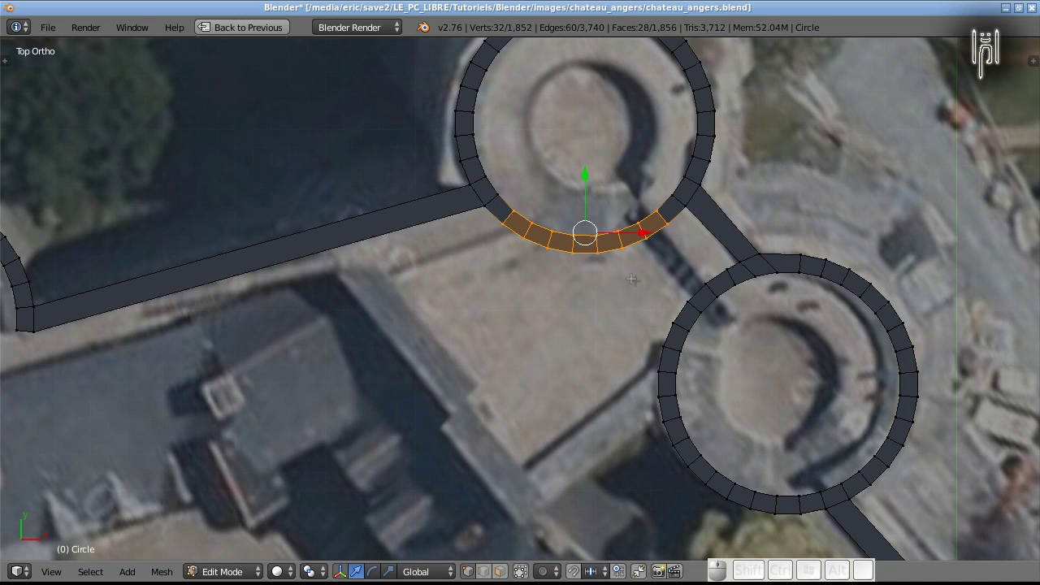
pyautogui.press('b')
pyautogui.moveTo(621, 274); pyautogui.dragTo(723, 341)
pyautogui.moveTo(738, 332); pyautogui.dragTo(741, 335)
pyautogui.press('b')
pyautogui.moveTo(716, 259); pyautogui.dragTo(738, 288)
pyautogui.press('Delete')
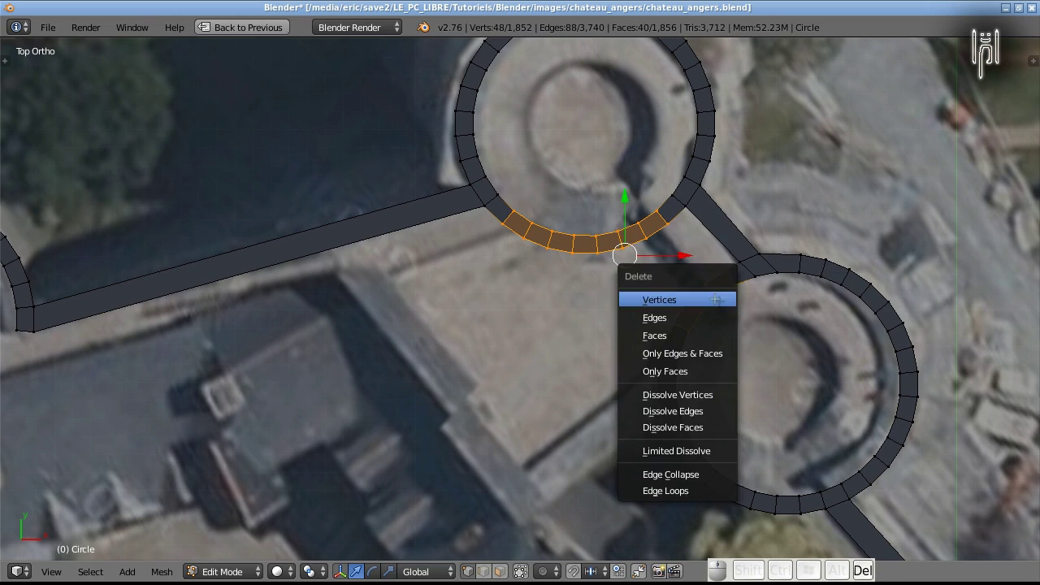
pyautogui.click(713, 300)
# Delete the vertices of the southwest arc of the next tower ring to the southeast, between its two diagonal walls.
pyautogui.press('shift')
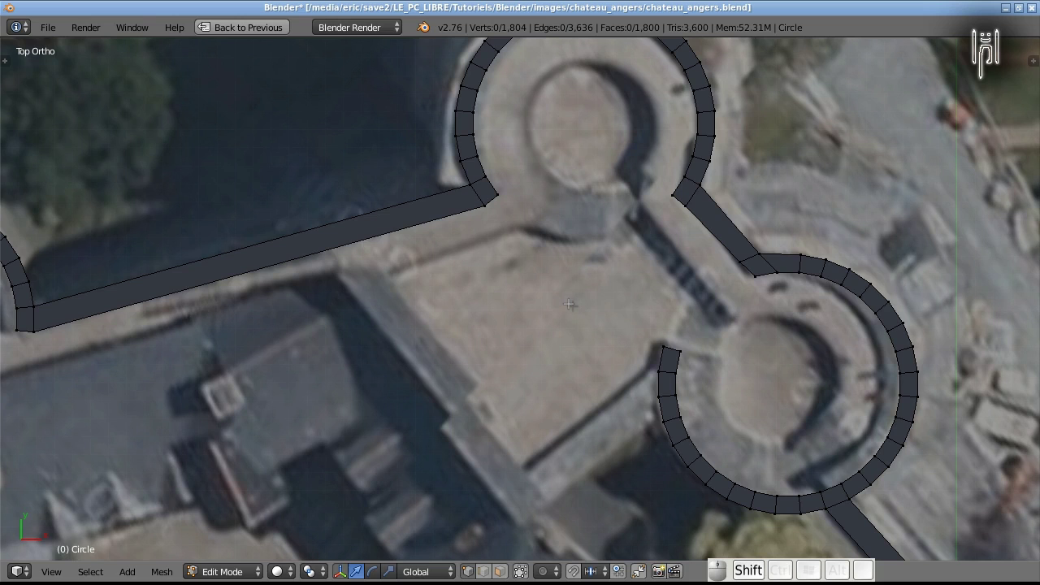
pyautogui.keyDown('shift'); pyautogui.moveTo(648, 416); pyautogui.dragTo(298, 87, button='middle'); pyautogui.keyUp('shift')
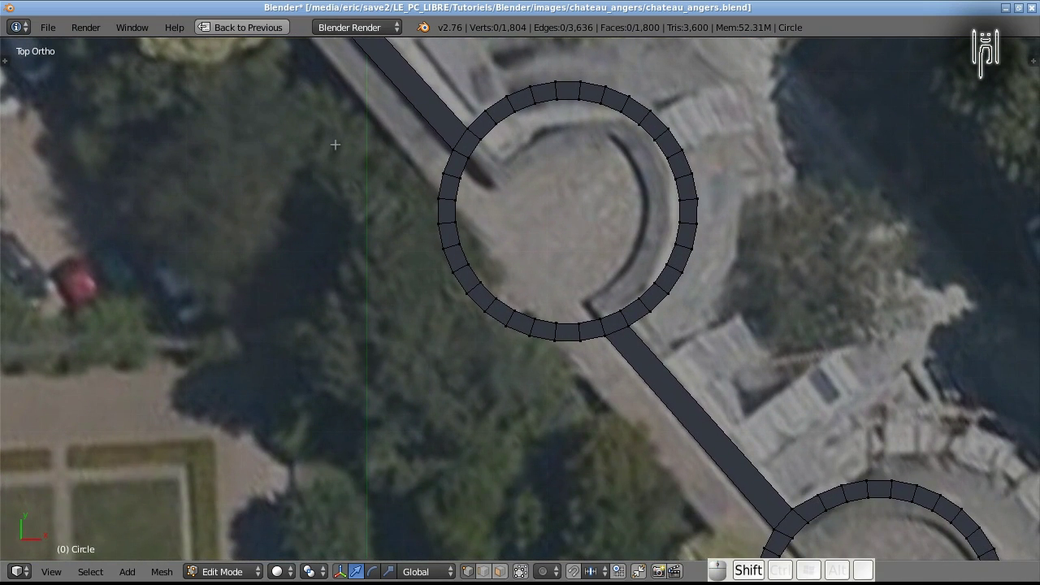
pyautogui.keyDown('shift'); pyautogui.moveTo(399, 208); pyautogui.dragTo(423, 173, button='middle'); pyautogui.keyUp('shift')
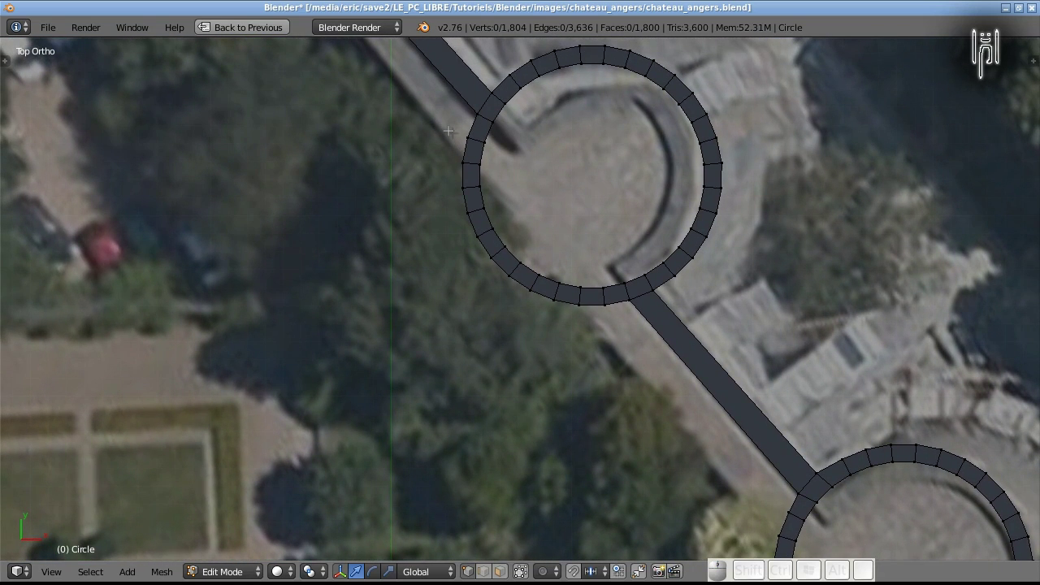
pyautogui.press('a')
pyautogui.press('a')
pyautogui.press('b')
pyautogui.moveTo(448, 130); pyautogui.dragTo(613, 319)
pyautogui.press('Delete')
pyautogui.press('Return')
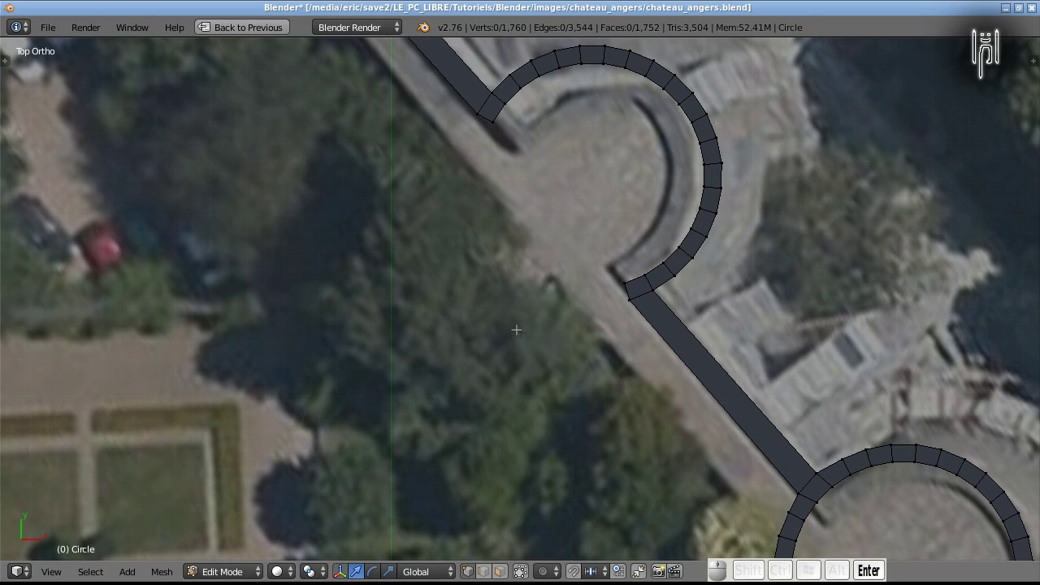
# Continue southeast to the next complete tower ring and delete the vertices of its southwest arc between the two diagonal walls.
pyautogui.keyDown('shift'); pyautogui.moveTo(507, 284); pyautogui.dragTo(163, 39, button='middle'); pyautogui.keyUp('shift')
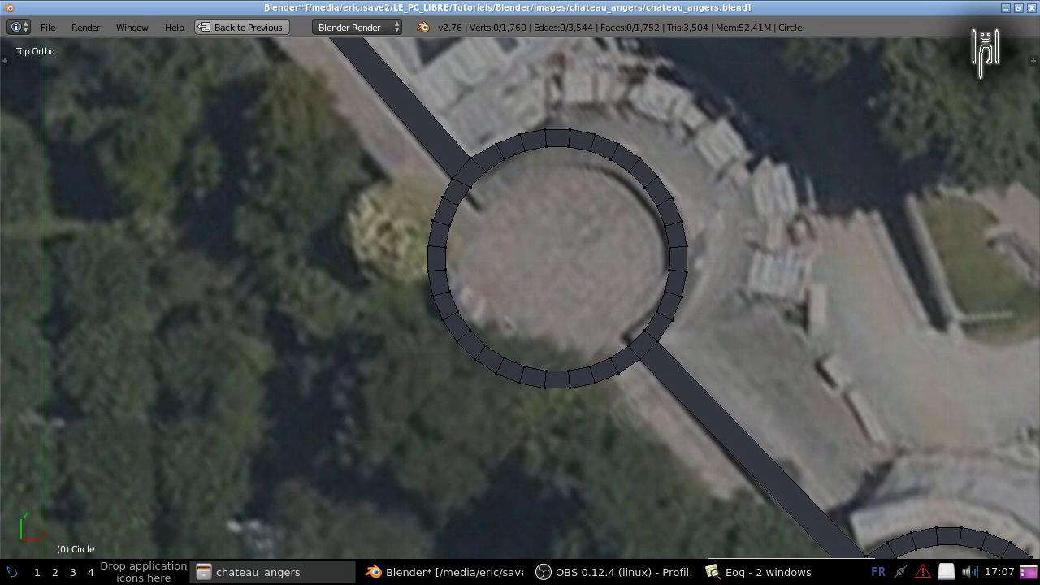
pyautogui.press('b')
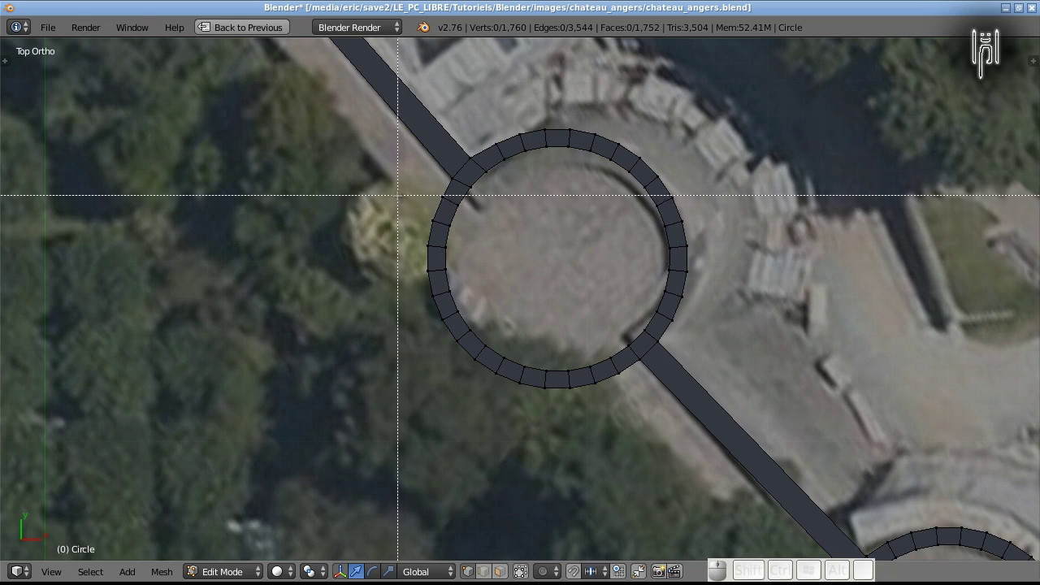
pyautogui.moveTo(398, 195); pyautogui.dragTo(624, 507)
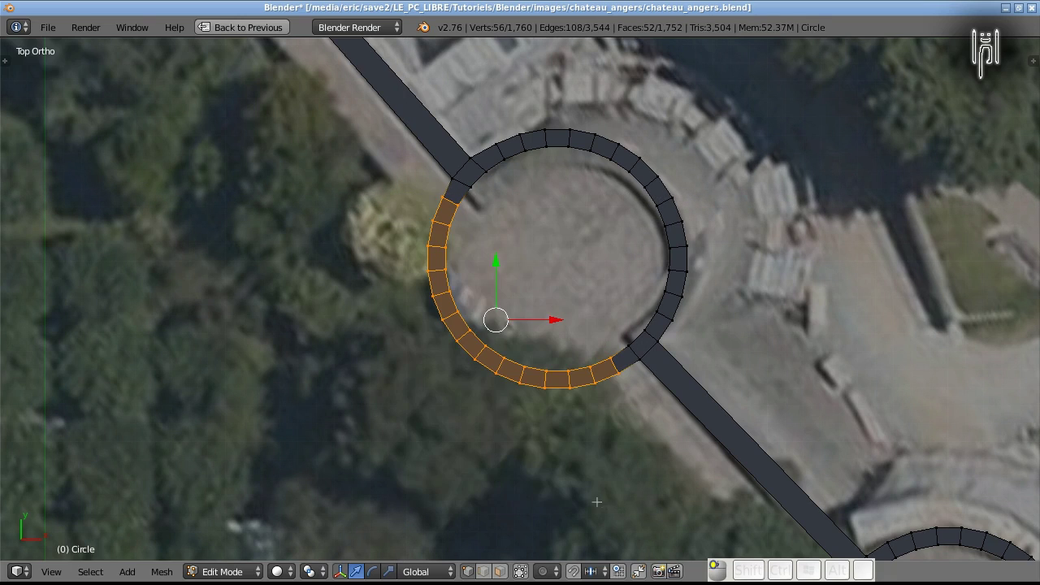
pyautogui.press('Delete')
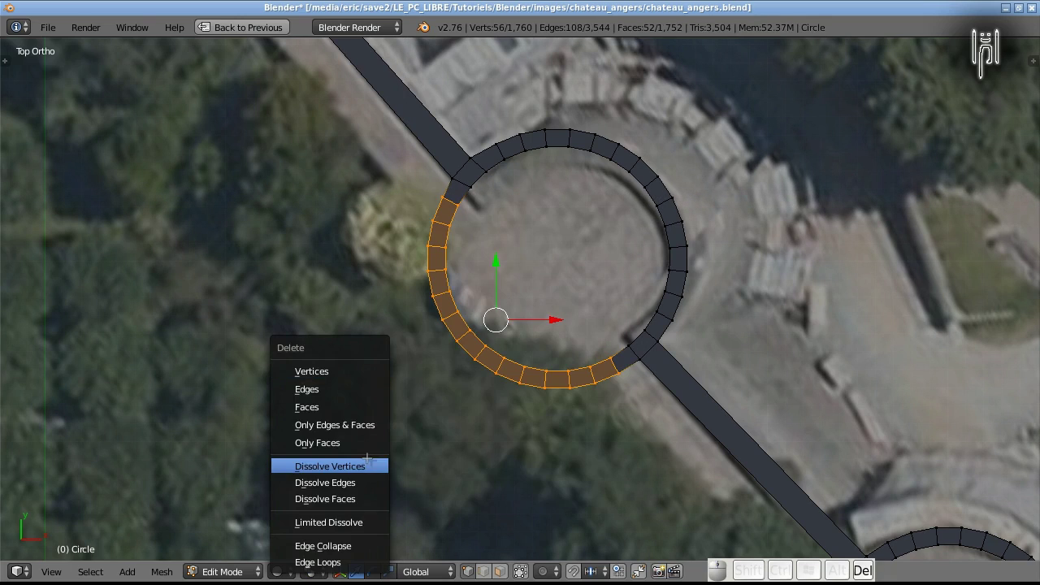
pyautogui.click(339, 371)
# Delete the vertices of the west arc on the corner tower ring where the diagonal wall meets the south-running eastern wall.
pyautogui.keyDown('shift'); pyautogui.moveTo(476, 413); pyautogui.dragTo(134, 158, button='middle'); pyautogui.keyUp('shift')
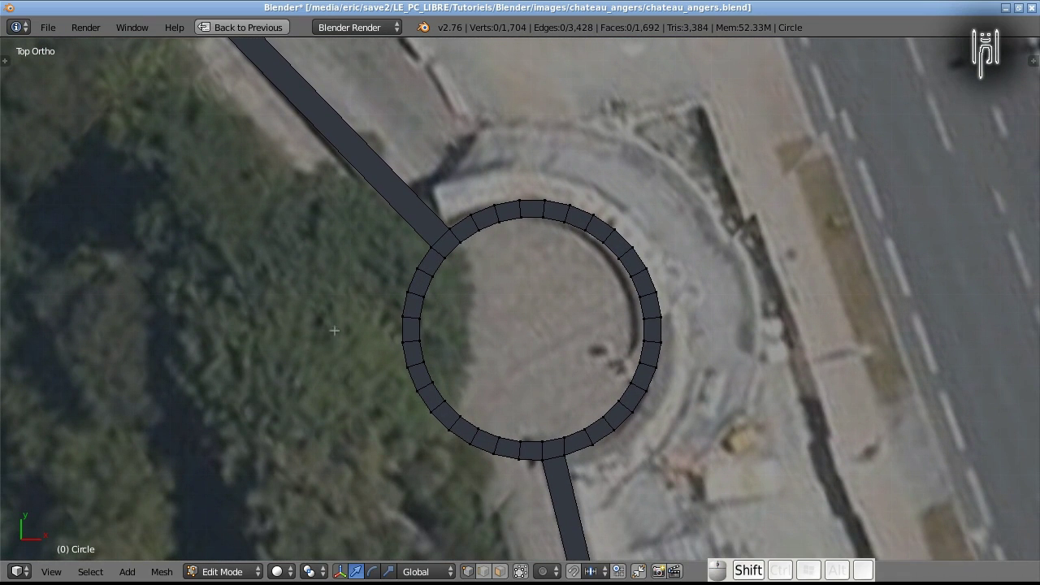
pyautogui.keyDown('shift'); pyautogui.moveTo(329, 340); pyautogui.dragTo(377, 233, button='middle'); pyautogui.keyUp('shift')
pyautogui.press('b')
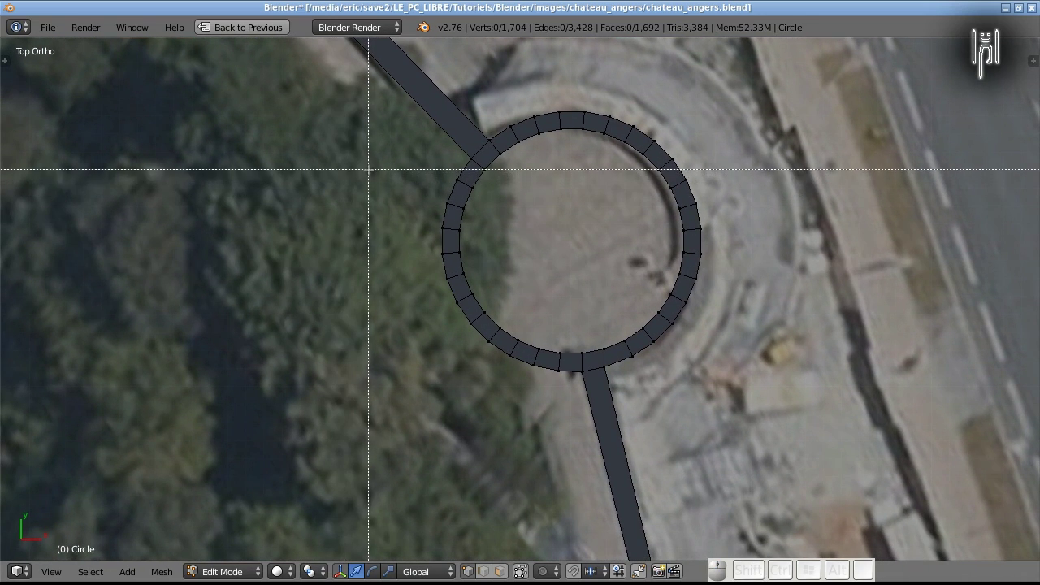
pyautogui.moveTo(371, 177); pyautogui.dragTo(573, 433)
pyautogui.press('Delete')
pyautogui.click(382, 372)
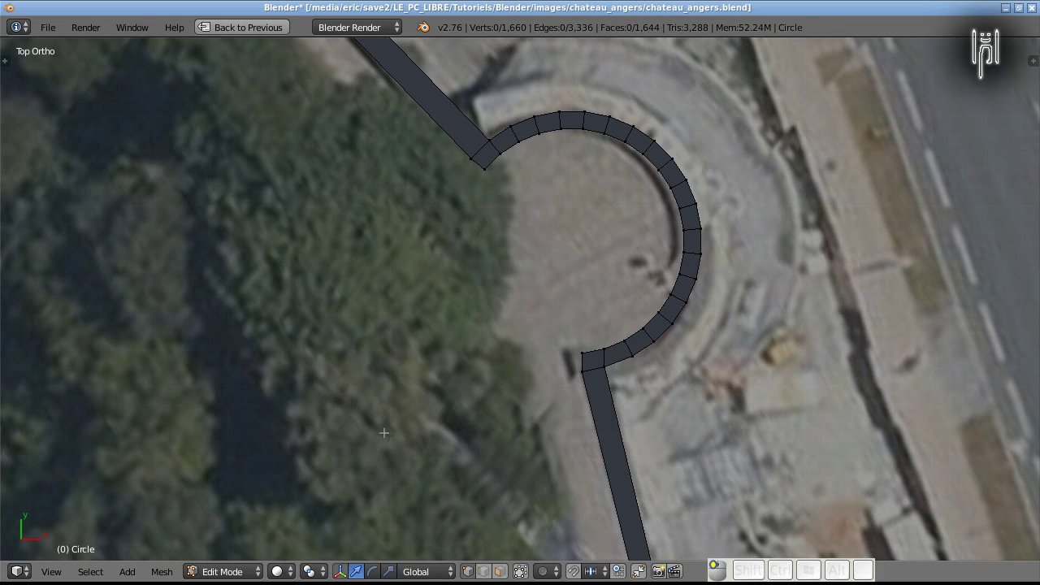
# Delete the vertices of the west arc on the first eastern-wall tower ring south of that corner.
pyautogui.keyDown('shift'); pyautogui.moveTo(376, 448); pyautogui.dragTo(329, 83, button='middle'); pyautogui.keyUp('shift')
pyautogui.keyDown('shift'); pyautogui.moveTo(426, 406); pyautogui.dragTo(434, 247, button='middle'); pyautogui.keyUp('shift')
pyautogui.press('b')
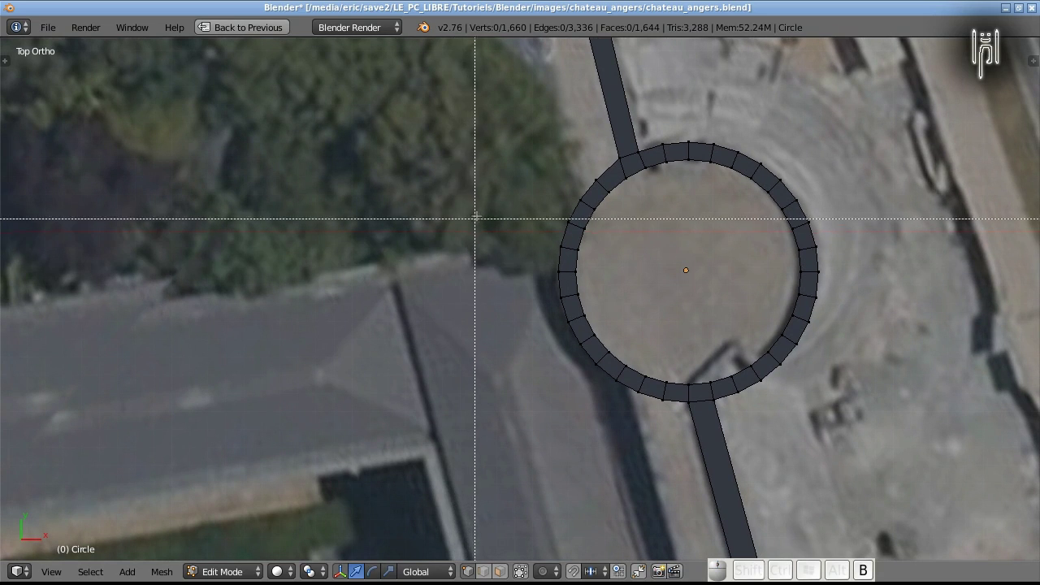
pyautogui.moveTo(481, 167); pyautogui.dragTo(607, 423)
pyautogui.press('b')
pyautogui.moveTo(590, 359); pyautogui.dragTo(676, 426)
pyautogui.press('Delete')
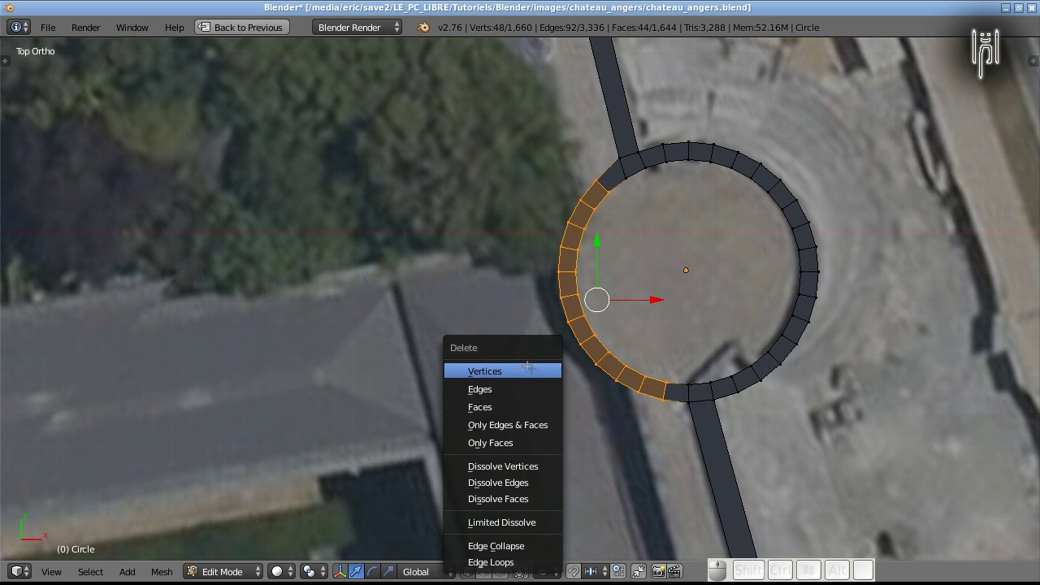
pyautogui.click(527, 370)
# Delete the west arc's vertices on the second eastern-wall tower ring, excluding the vertices at its northern wall junction from the selection.
pyautogui.keyDown('shift'); pyautogui.moveTo(551, 407); pyautogui.dragTo(194, 49, button='middle'); pyautogui.keyUp('shift')
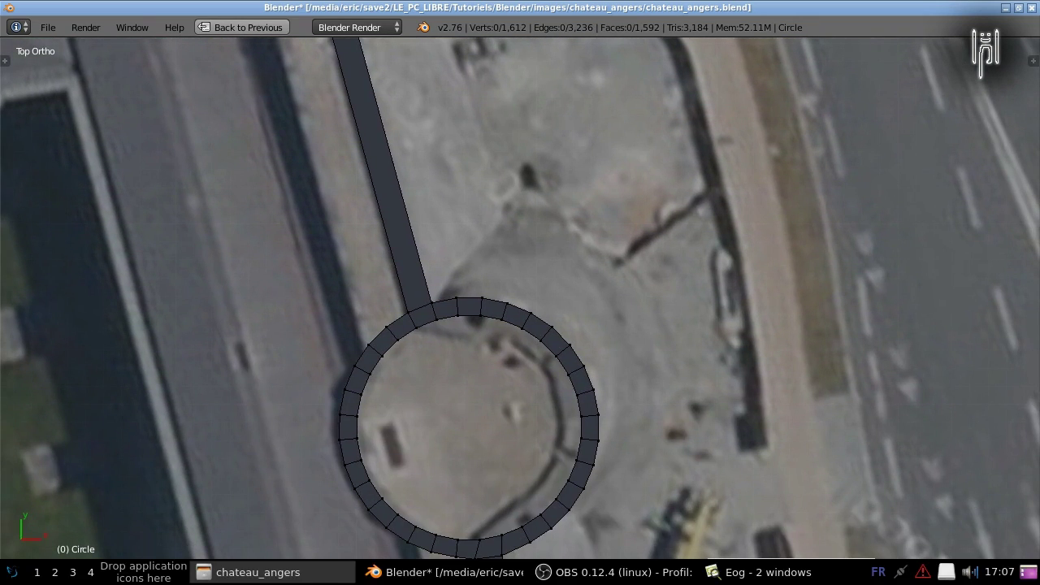
pyautogui.keyDown('shift'); pyautogui.moveTo(217, 445); pyautogui.dragTo(325, 320, button='middle'); pyautogui.keyUp('shift')
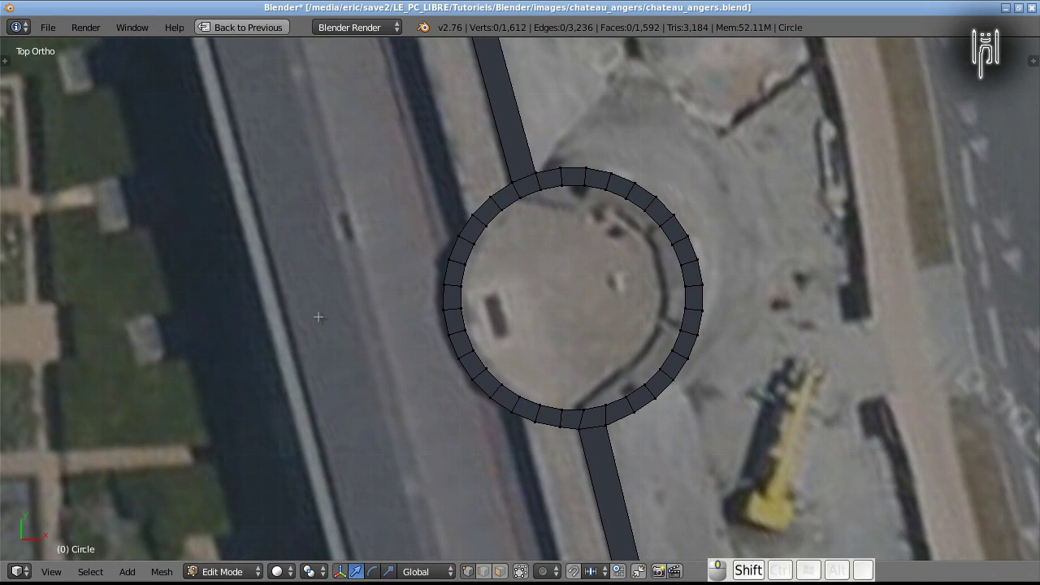
pyautogui.press('b')
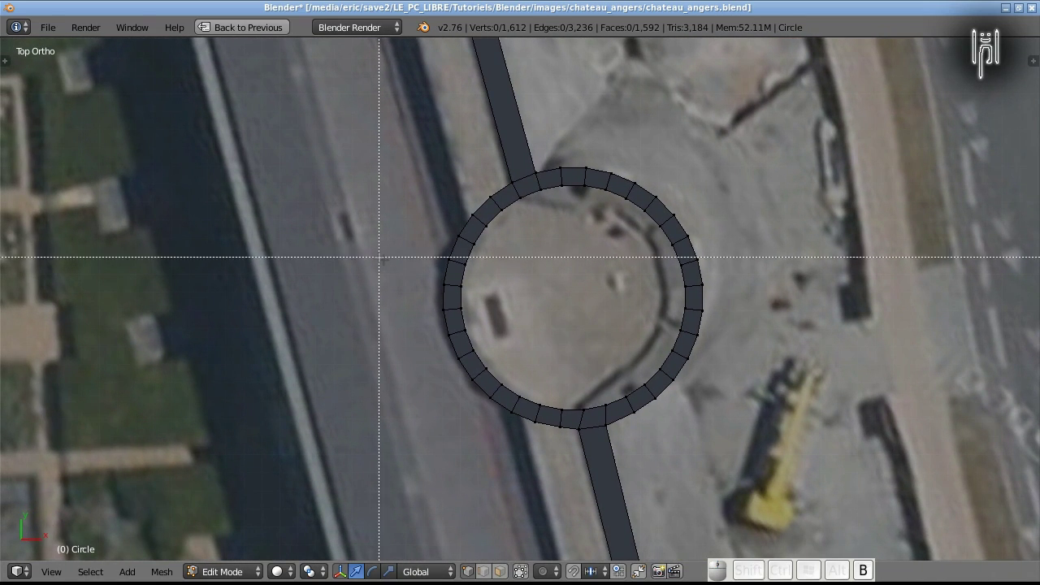
pyautogui.moveTo(385, 192); pyautogui.dragTo(569, 451)
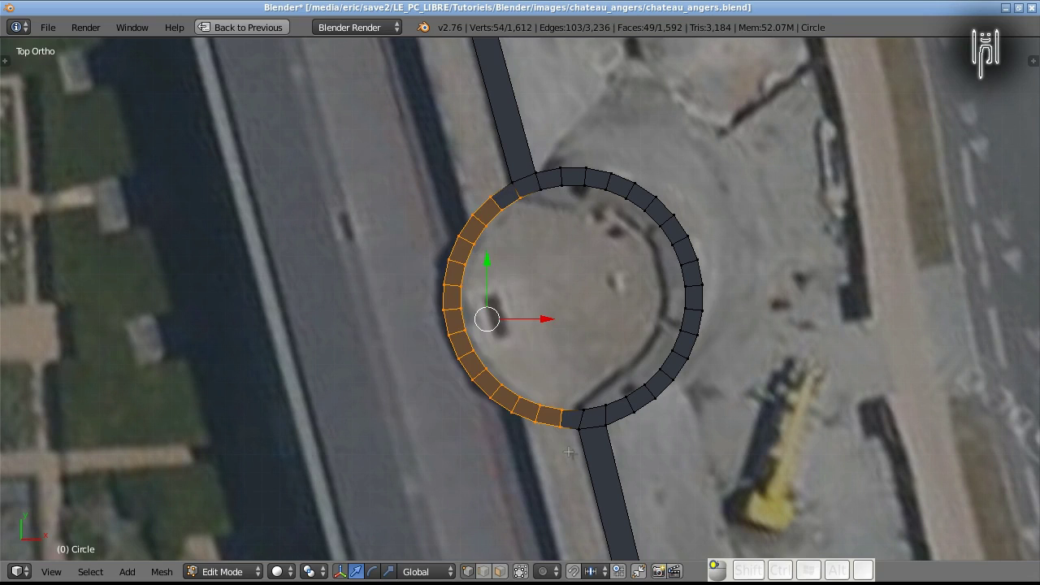
pyautogui.press('b')
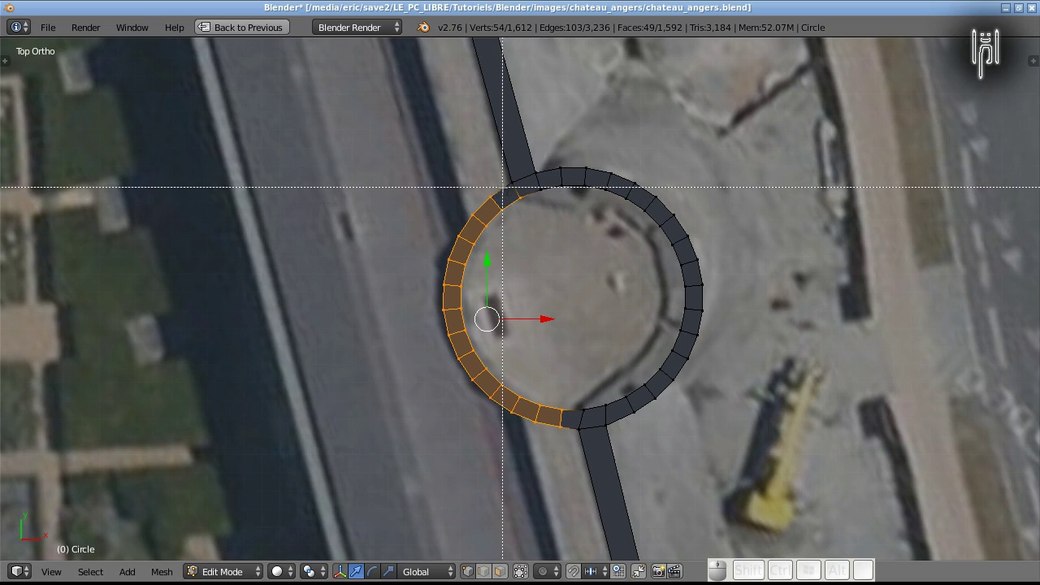
pyautogui.moveTo(503, 187); pyautogui.dragTo(536, 211, button='middle')
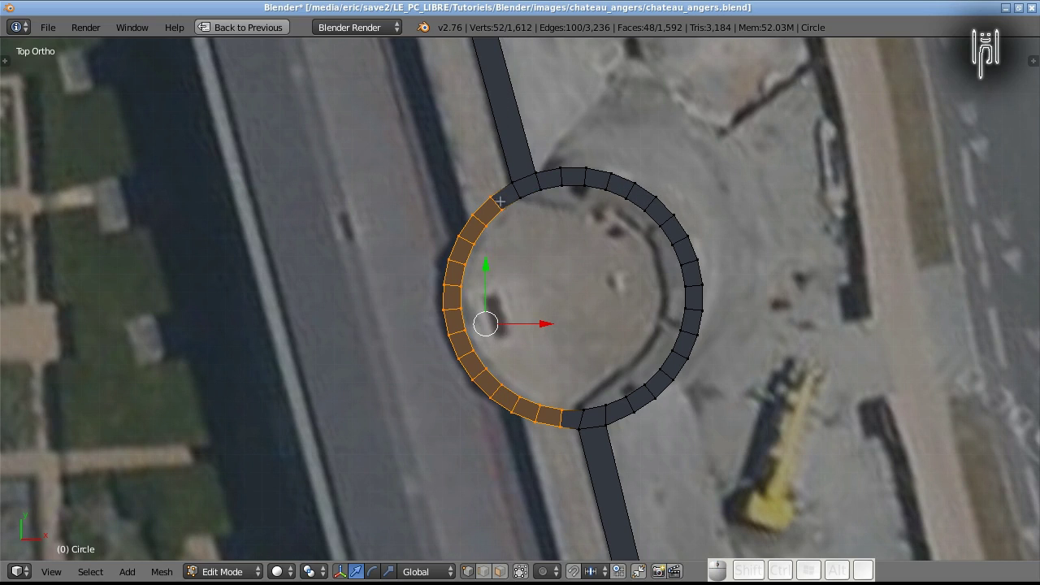
pyautogui.press('Delete')
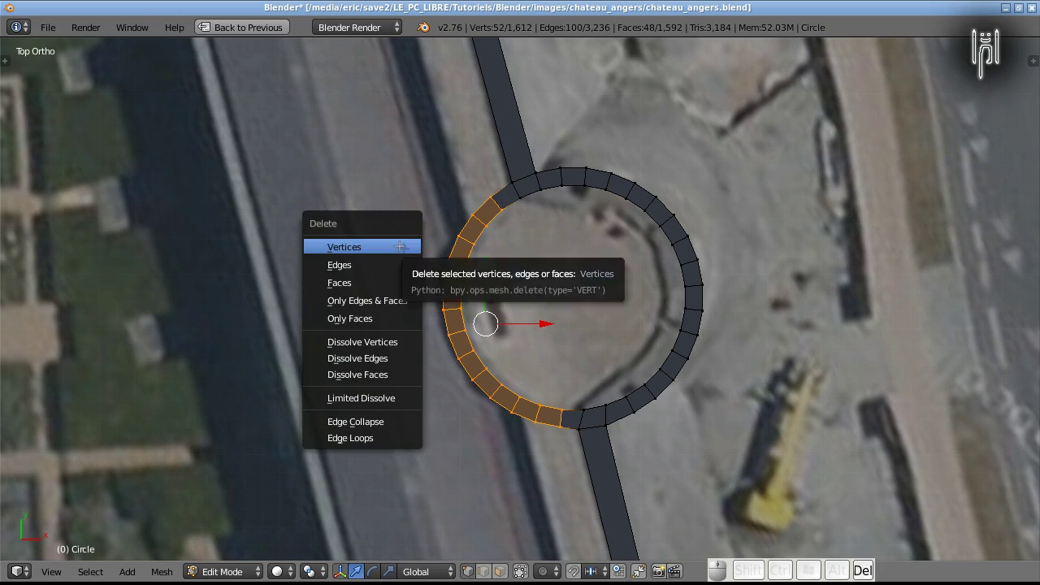
pyautogui.click(400, 246)
# Delete the vertices of the west arc on the third eastern-wall tower ring, leaving the southernmost tower's ring complete.
pyautogui.keyDown('shift'); pyautogui.moveTo(384, 407); pyautogui.dragTo(357, 47, button='middle'); pyautogui.keyUp('shift')
pyautogui.keyDown('shift'); pyautogui.moveTo(407, 391); pyautogui.dragTo(385, 159, button='middle'); pyautogui.keyUp('shift')
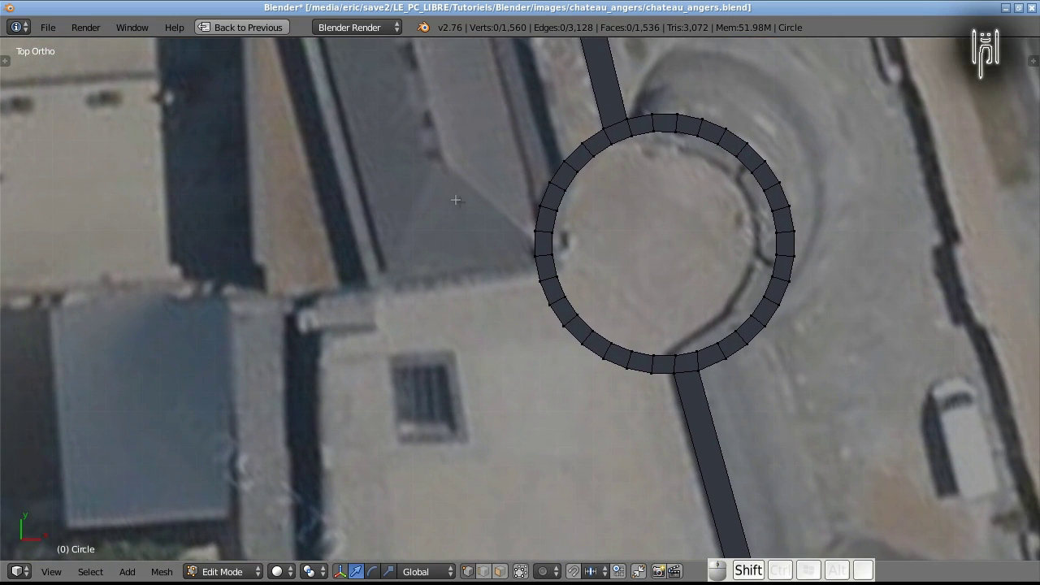
pyautogui.press('b')
pyautogui.moveTo(470, 138); pyautogui.dragTo(610, 396)
pyautogui.press('b')
pyautogui.moveTo(570, 317); pyautogui.dragTo(660, 416)
pyautogui.press('Delete')
pyautogui.click(550, 371)
# Select the entire rampart mesh in a 3D view and recalculate its normals to face outside.
pyautogui.keyDown('shift'); pyautogui.scroll(-6, 499, 270); pyautogui.keyUp('shift')
pyautogui.keyDown('shift'); pyautogui.scroll(-5, 499, 270); pyautogui.keyUp('shift')
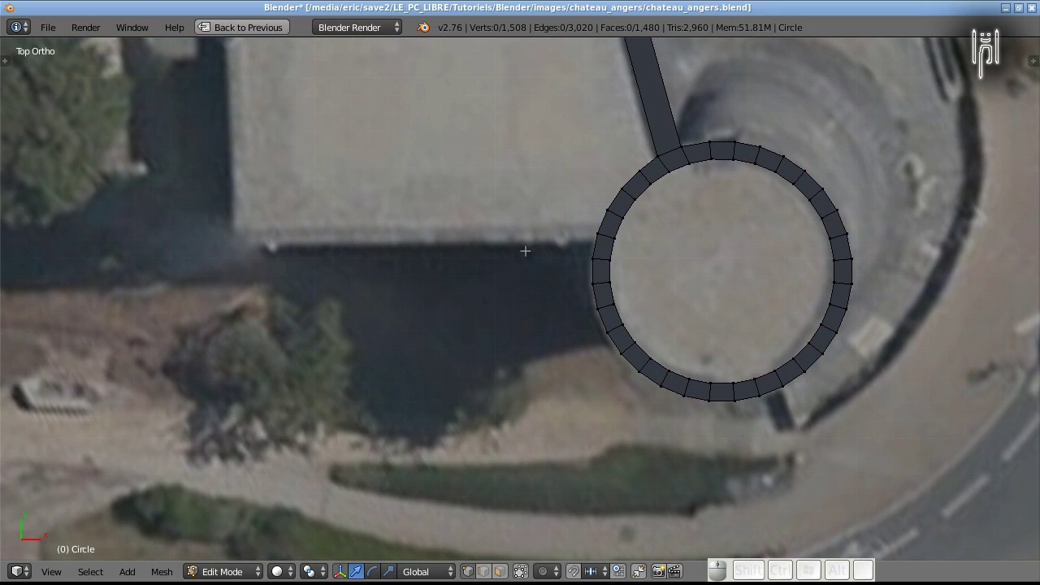
pyautogui.scroll(-6, 414, 278)
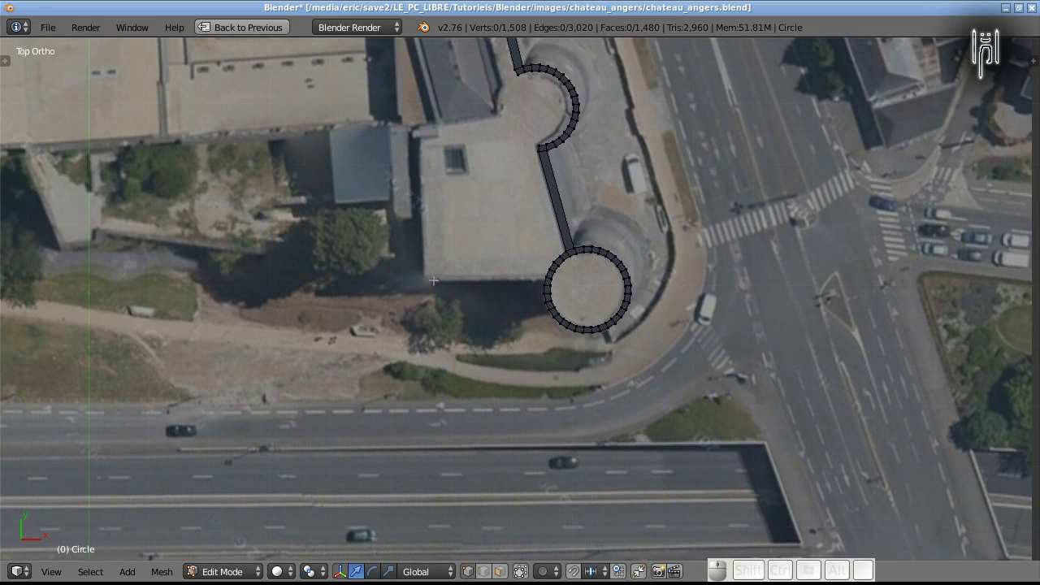
pyautogui.keyDown('shift'); pyautogui.moveTo(384, 253); pyautogui.dragTo(607, 479, button='middle'); pyautogui.keyUp('shift')
pyautogui.scroll(4, 704, 323)
pyautogui.keyDown('shift'); pyautogui.moveTo(705, 321); pyautogui.dragTo(352, 467, button='middle'); pyautogui.keyUp('shift')
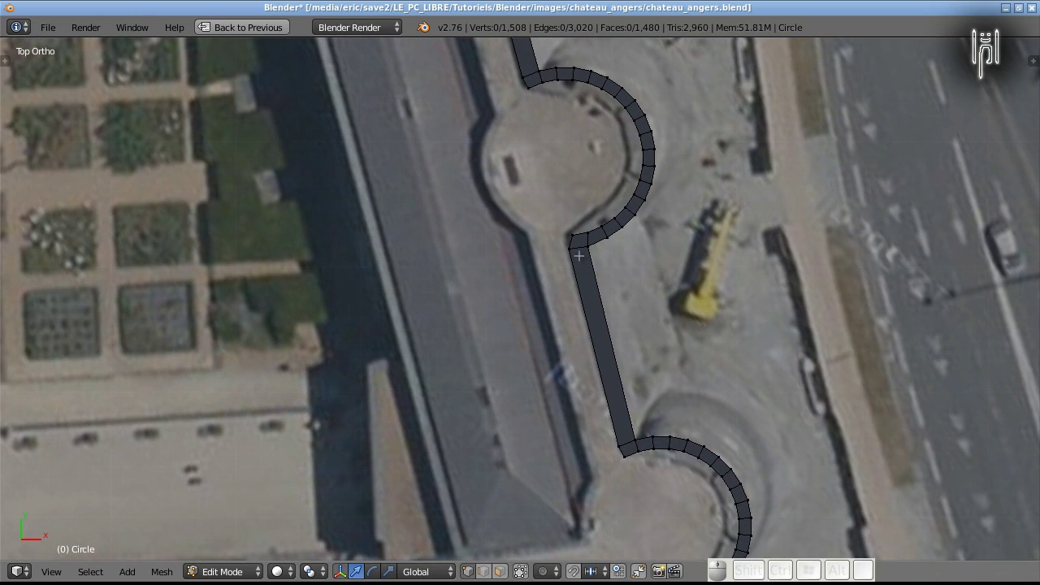
pyautogui.moveTo(480, 369); pyautogui.dragTo(286, 328, button='middle')
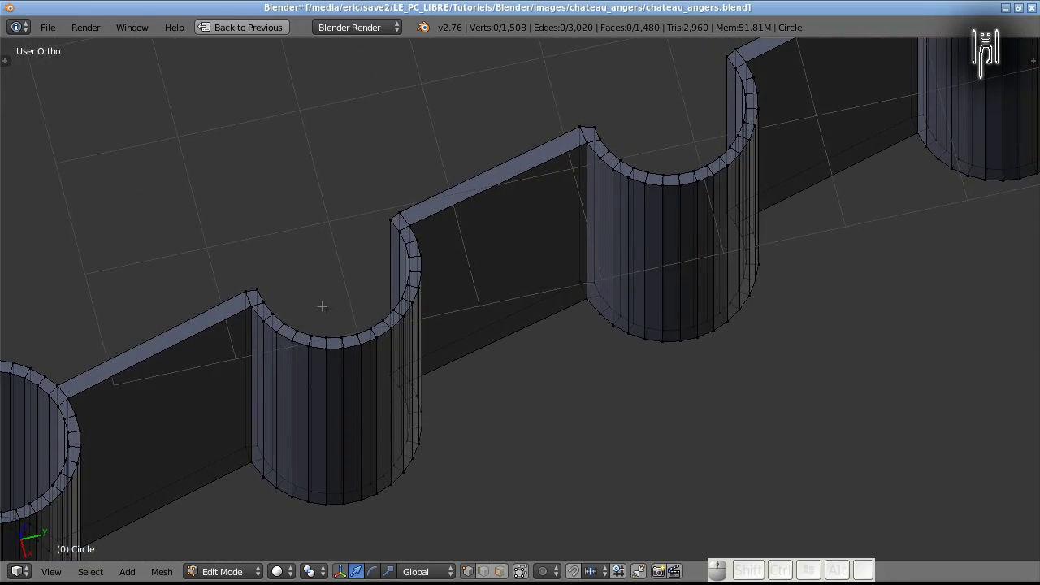
pyautogui.press('a')
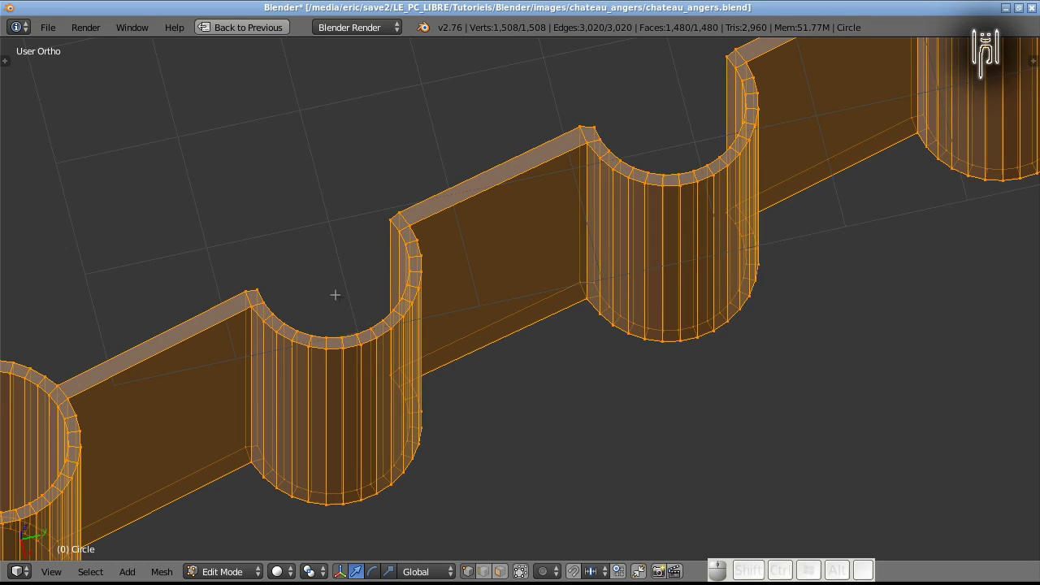
pyautogui.hotkey('ctrl', 'n')
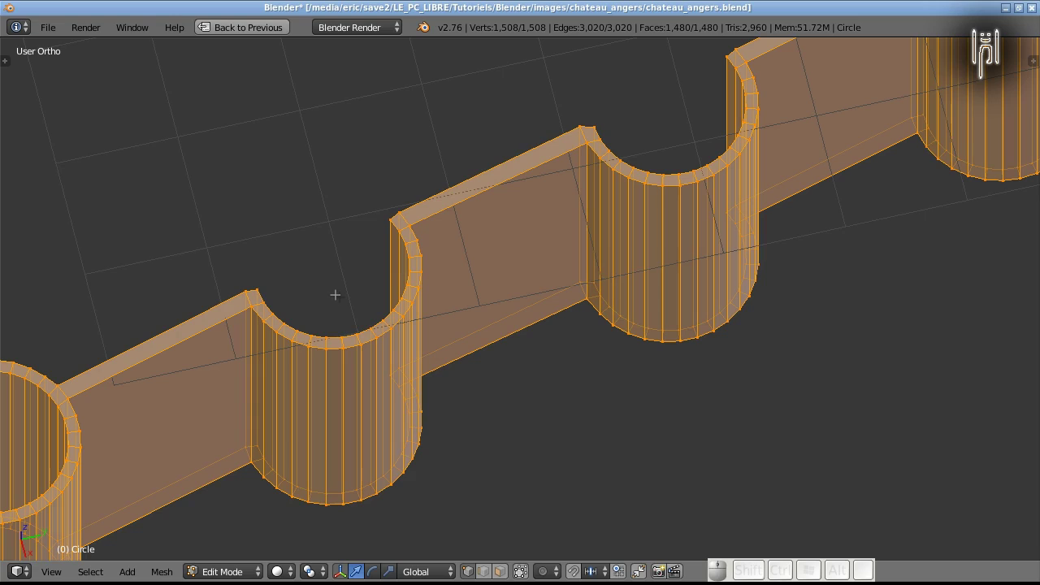
# Show the tool shelf, recalculate the normals inward, and turn the Inside option back off.
pyautogui.press('t')
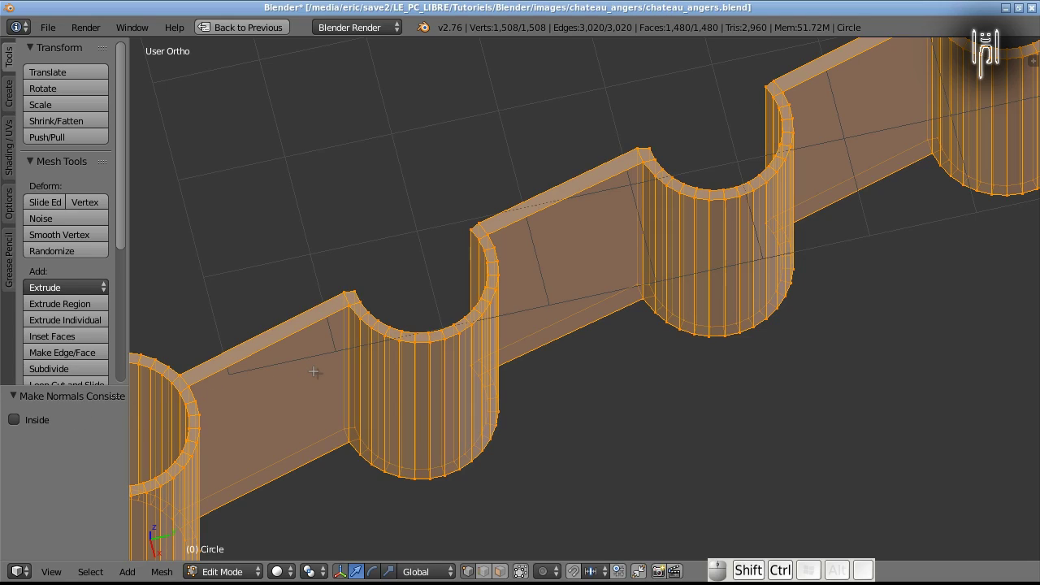
pyautogui.hotkey('ctrl', 'shift', 'n')
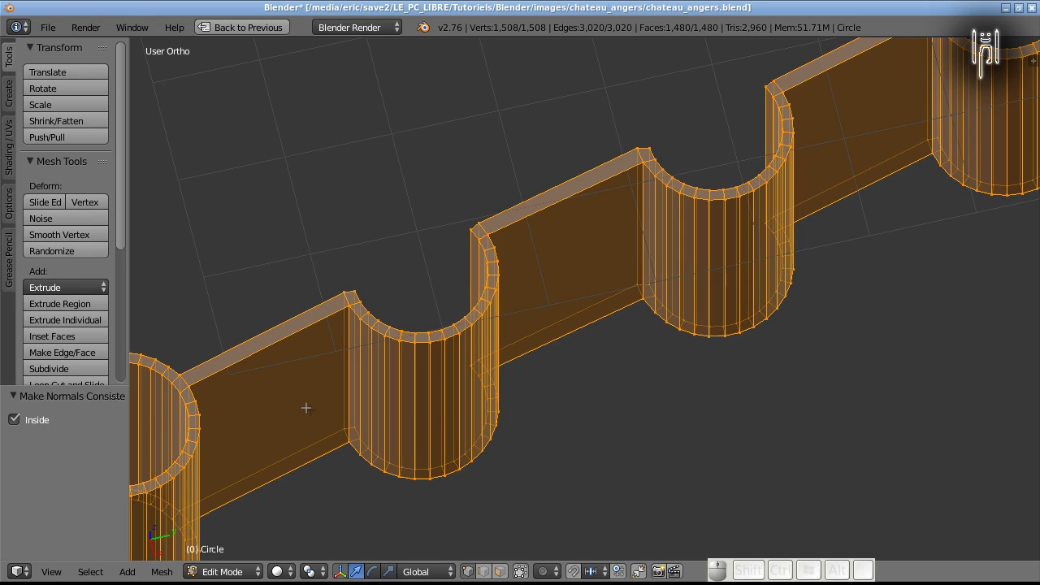
pyautogui.click(16, 421)
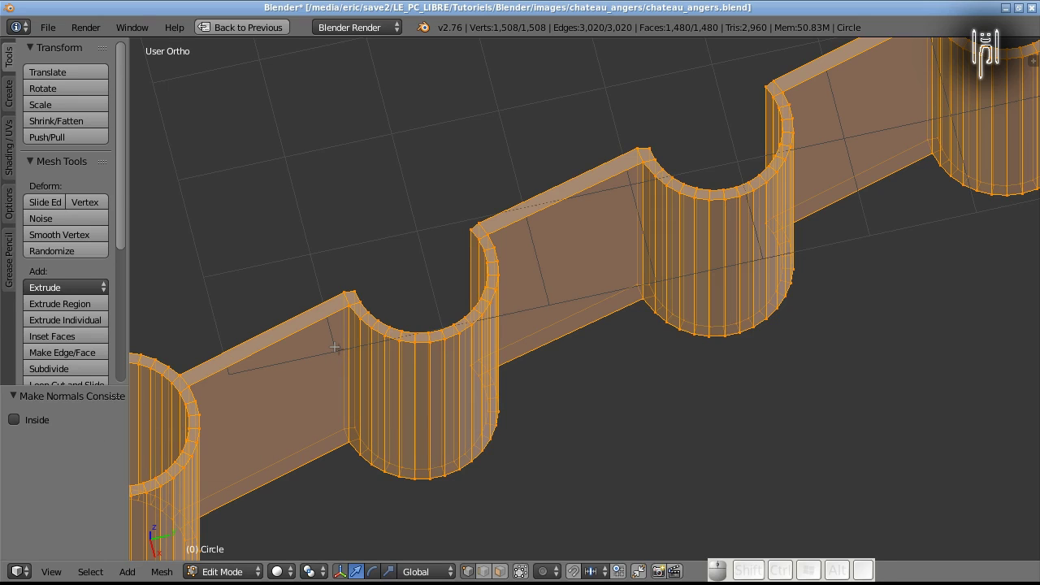
# Leave Edit Mode and examine the rampart's shading and inner wall junctions for missing faces, especially around the western wall's two close towers.
pyautogui.press('Tab')
pyautogui.scroll(-5, 337, 349)
pyautogui.moveTo(339, 352); pyautogui.dragTo(401, 409, button='middle')
pyautogui.scroll(-3, 408, 385)
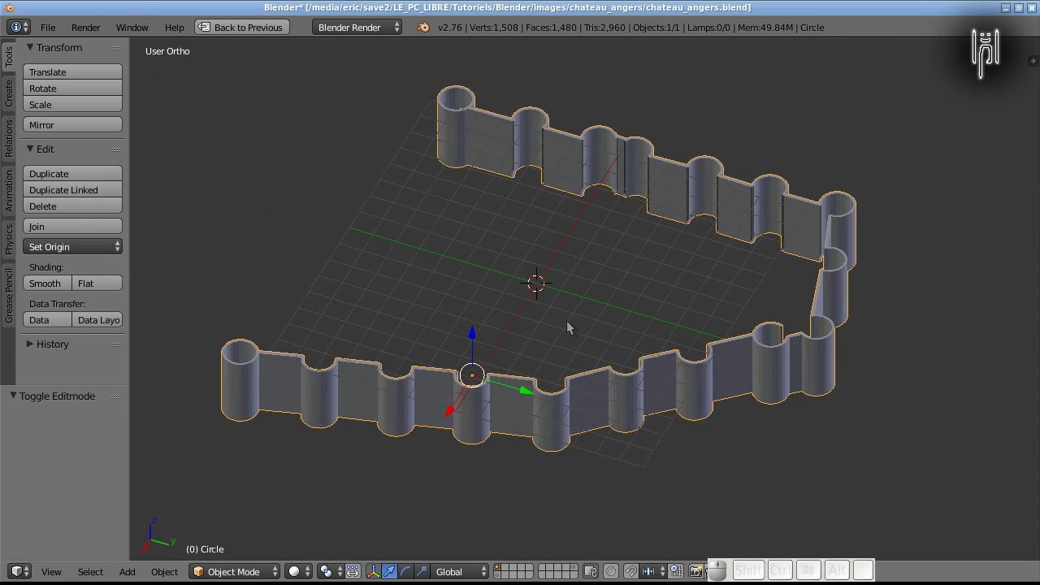
pyautogui.scroll(2, 568, 325)
pyautogui.keyDown('shift'); pyautogui.moveTo(659, 279); pyautogui.dragTo(530, 510, button='middle'); pyautogui.keyUp('shift')
pyautogui.scroll(2, 615, 440)
pyautogui.scroll(4, 615, 439)
pyautogui.moveTo(552, 460)
pyautogui.mouseDown(button='middle')
pyautogui.moveTo(574, 449)
pyautogui.moveTo(553, 458)
pyautogui.mouseUp(button='middle')
pyautogui.keyDown('shift'); pyautogui.moveTo(324, 525); pyautogui.dragTo(453, 449, button='middle'); pyautogui.keyUp('shift')
pyautogui.scroll(5, 552, 427)
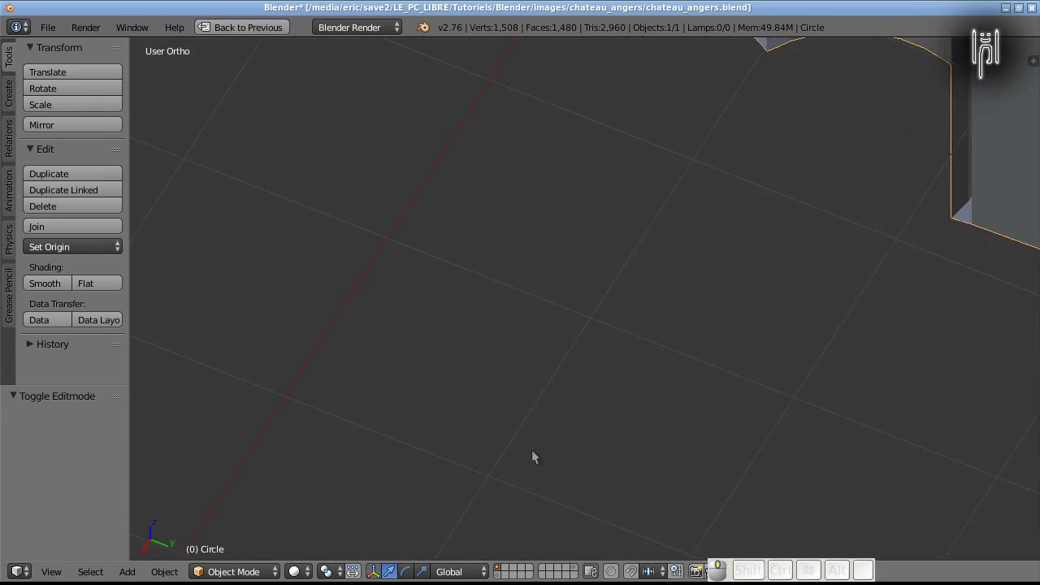
pyautogui.scroll(-2, 537, 450)
pyautogui.scroll(-2, 545, 434)
pyautogui.scroll(-2, 542, 433)
pyautogui.moveTo(542, 428); pyautogui.dragTo(524, 459, button='middle')
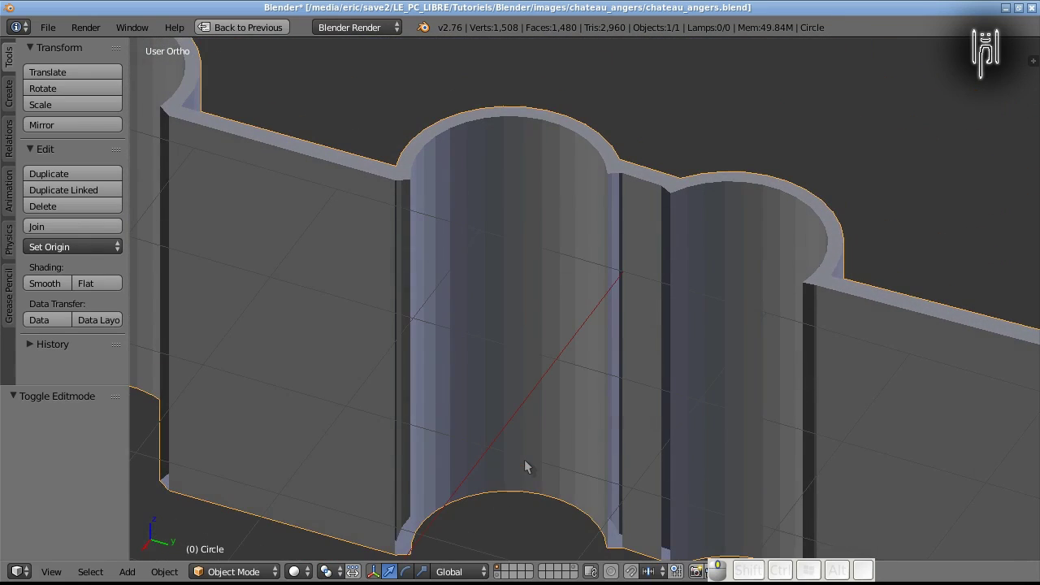
pyautogui.scroll(-3, 526, 453)
pyautogui.moveTo(599, 432)
pyautogui.mouseDown(button='middle')
pyautogui.moveTo(581, 447)
pyautogui.moveTo(619, 434)
pyautogui.mouseUp(button='middle')
# In Edit Mode with edge selection, fill the open vertical strip where the short wall between the two close western towers meets the northern one.
pyautogui.press('Tab')
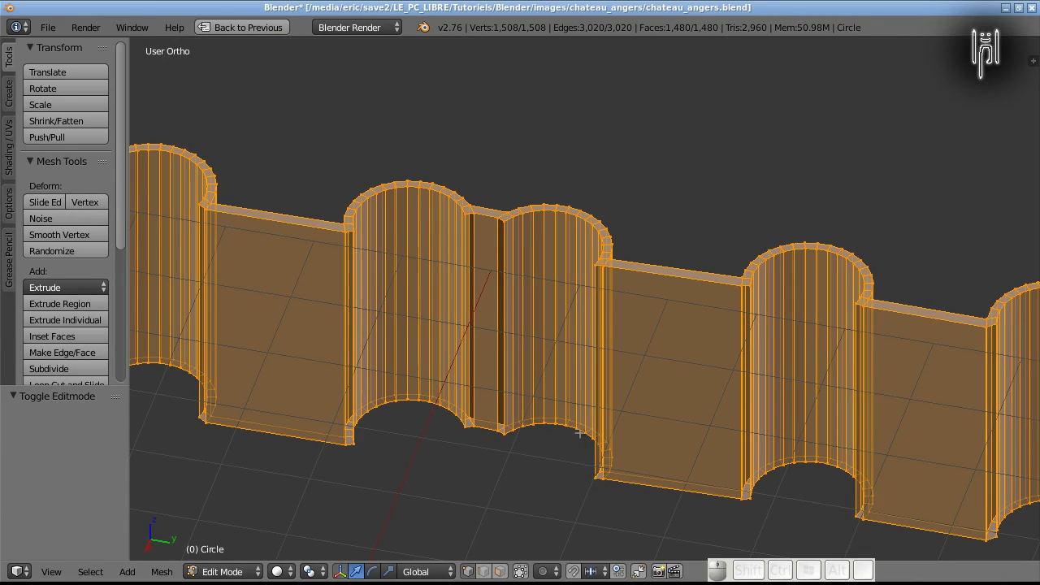
pyautogui.scroll(4, 440, 482)
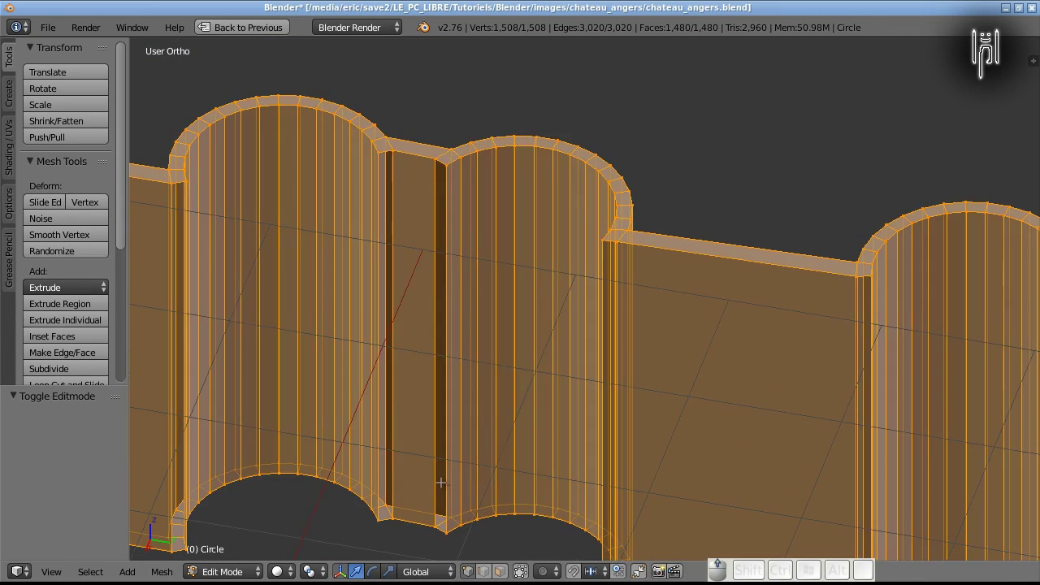
pyautogui.click(498, 571)
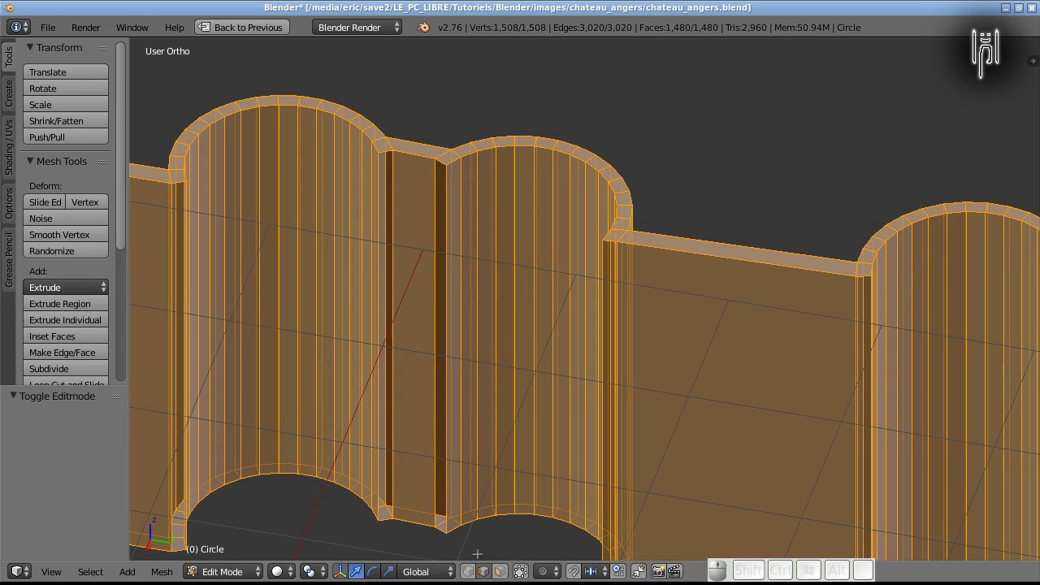
pyautogui.rightClick(428, 483)
pyautogui.keyDown('shift'); pyautogui.rightClick(447, 480); pyautogui.keyUp('shift')
pyautogui.press('f')
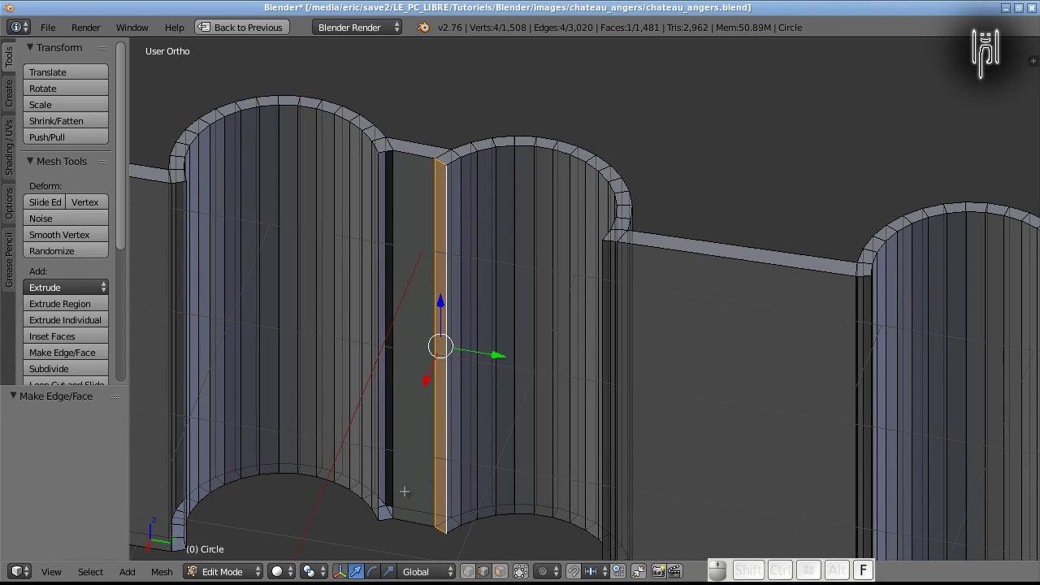
# Fill the matching vertical gap at the short wall's other end, beside the southern tower, with a face between its two vertical edges.
pyautogui.rightClick(379, 492)
pyautogui.keyDown('shift'); pyautogui.rightClick(393, 492); pyautogui.keyUp('shift')
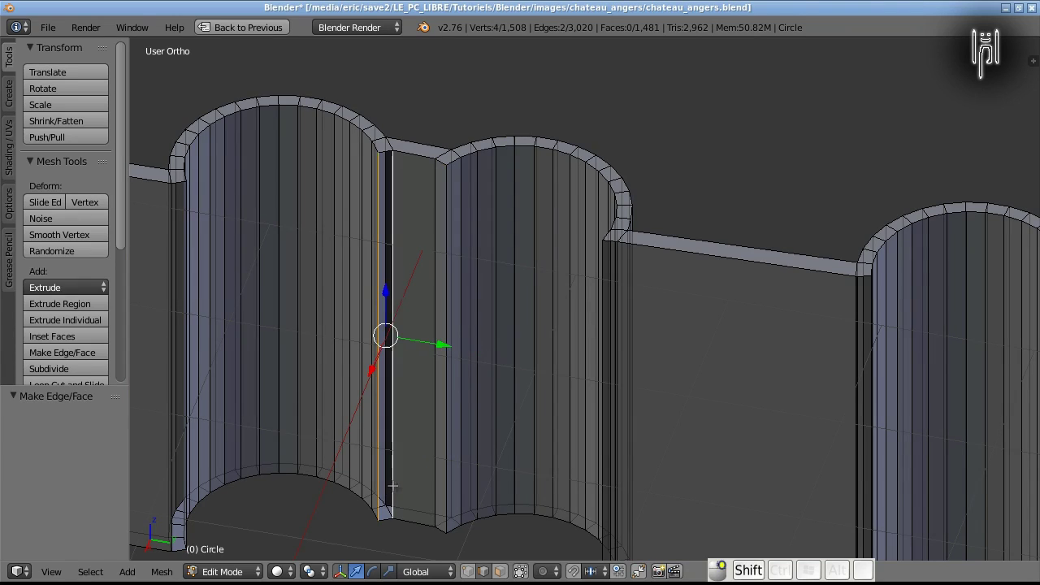
pyautogui.press('f')
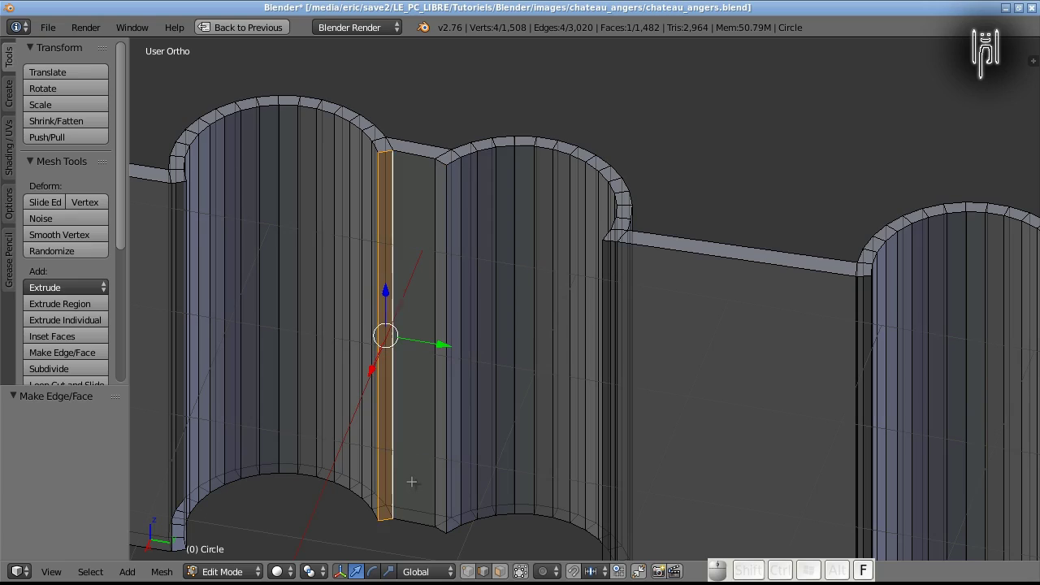
# Fill the vertical gaps on the outer sides of the two close western towers, where each one meets its adjoining long wall.
pyautogui.rightClick(172, 529)
pyautogui.keyDown('shift'); pyautogui.rightClick(186, 525); pyautogui.keyUp('shift')
pyautogui.press('f')
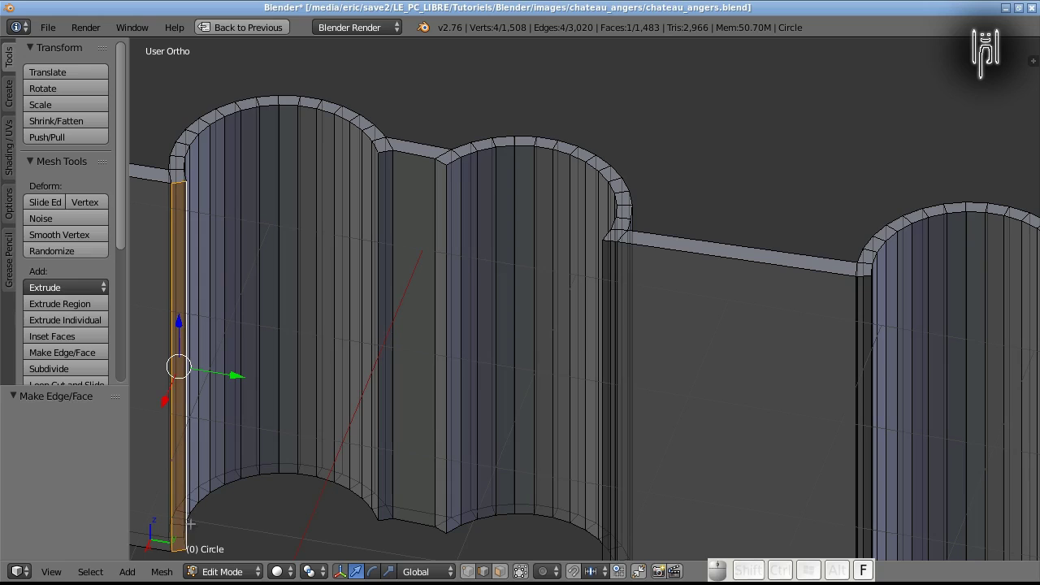
pyautogui.keyDown('shift'); pyautogui.moveTo(633, 468); pyautogui.dragTo(431, 317, button='middle'); pyautogui.keyUp('shift')
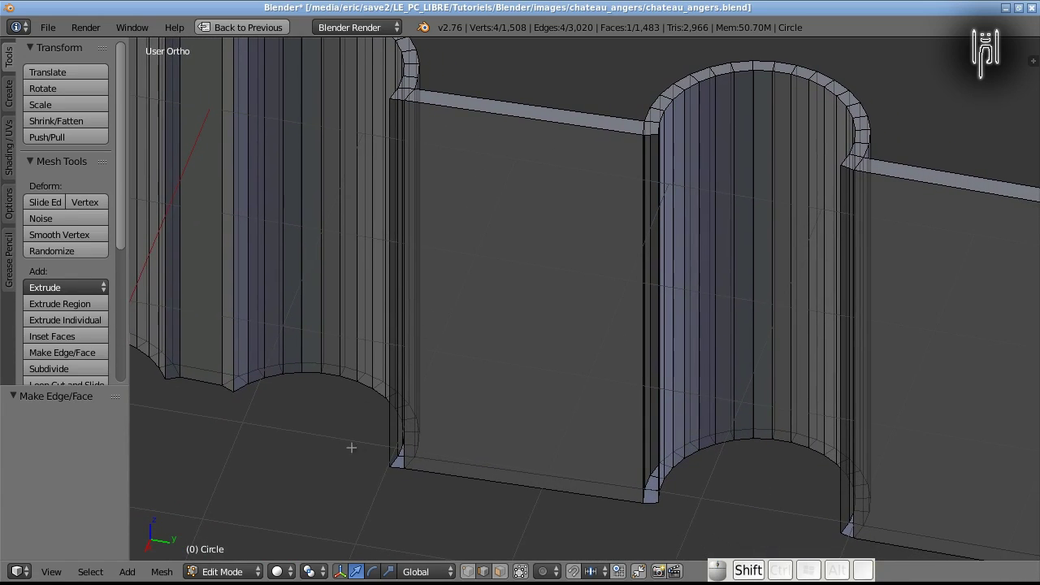
pyautogui.keyDown('shift'); pyautogui.rightClick(382, 460); pyautogui.keyUp('shift')
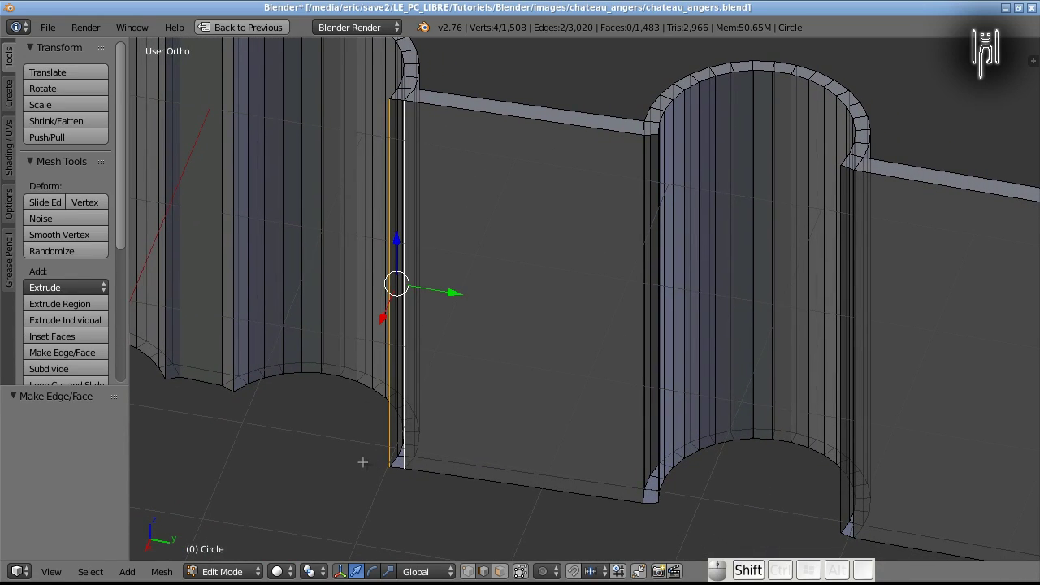
pyautogui.press('f')
# Fill the vertical gaps on both sides of the next tower to the north along the western wall.
pyautogui.rightClick(641, 484)
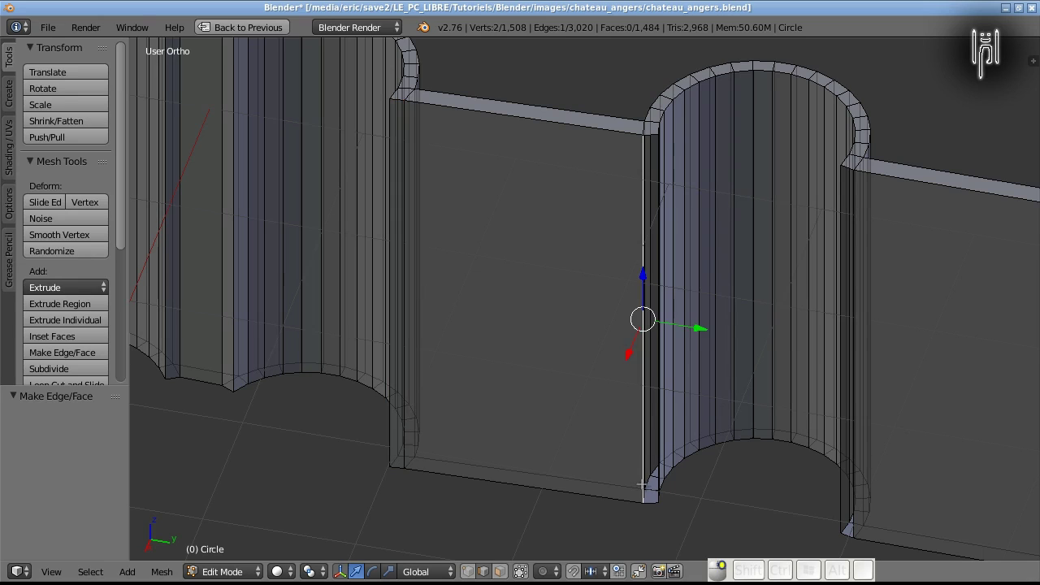
pyautogui.keyDown('shift'); pyautogui.rightClick(651, 490); pyautogui.keyUp('shift')
pyautogui.moveTo(651, 490); pyautogui.dragTo(514, 461, button='middle')
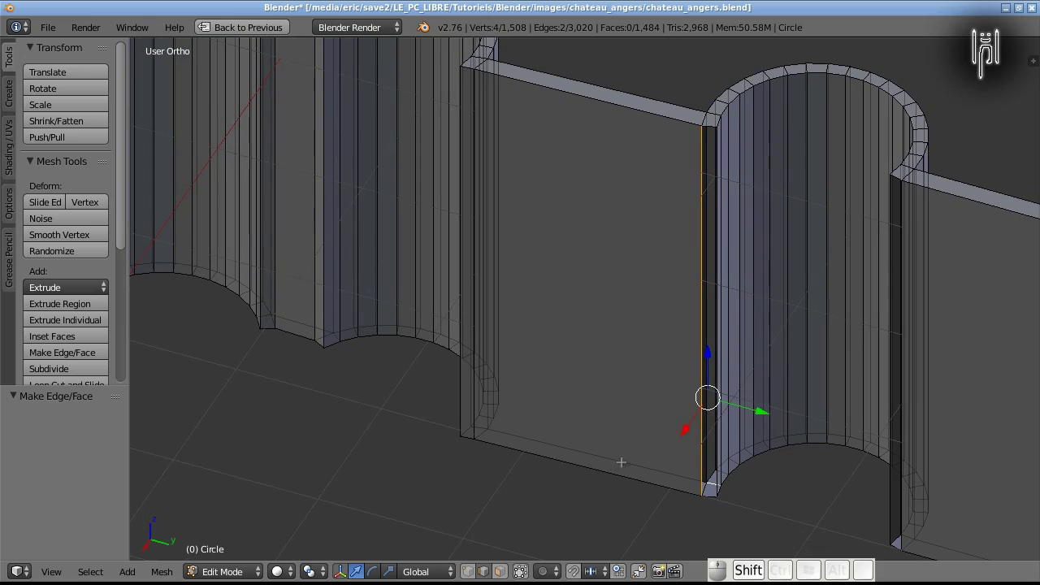
pyautogui.rightClick(702, 461)
pyautogui.keyDown('shift'); pyautogui.rightClick(716, 480); pyautogui.keyUp('shift')
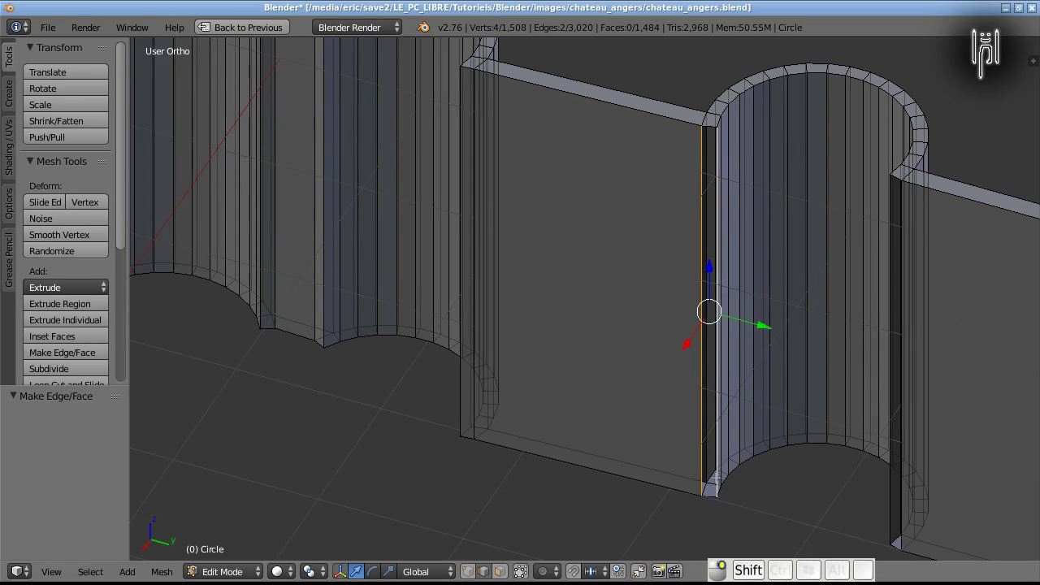
pyautogui.press('f')
pyautogui.keyDown('shift'); pyautogui.moveTo(691, 509); pyautogui.dragTo(504, 434, button='middle'); pyautogui.keyUp('shift')
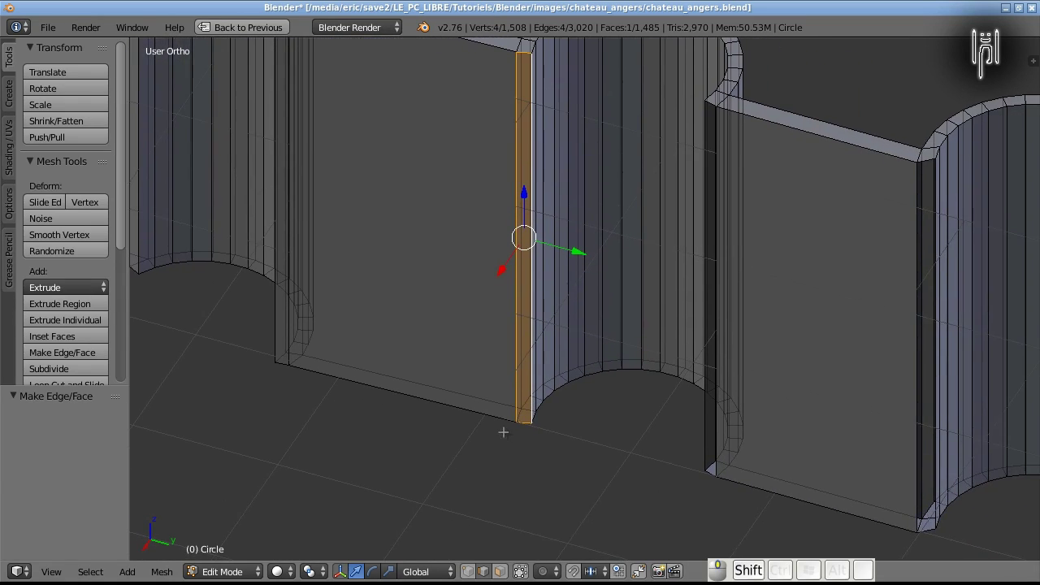
pyautogui.rightClick(706, 461)
pyautogui.keyDown('shift'); pyautogui.rightClick(712, 467); pyautogui.keyUp('shift')
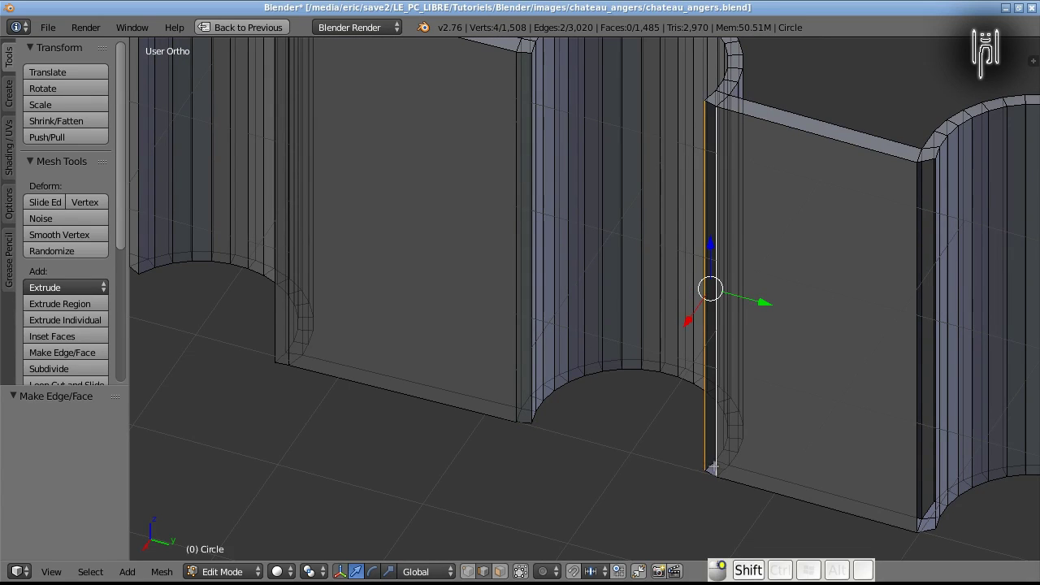
pyautogui.press('f')
# Fill the wall-junction gaps on both sides of the last western tower before the northwest corner, one face per side.
pyautogui.keyDown('shift'); pyautogui.moveTo(691, 490); pyautogui.dragTo(359, 474, button='middle'); pyautogui.keyUp('shift')
pyautogui.rightClick(595, 502)
pyautogui.rightClick(602, 498)
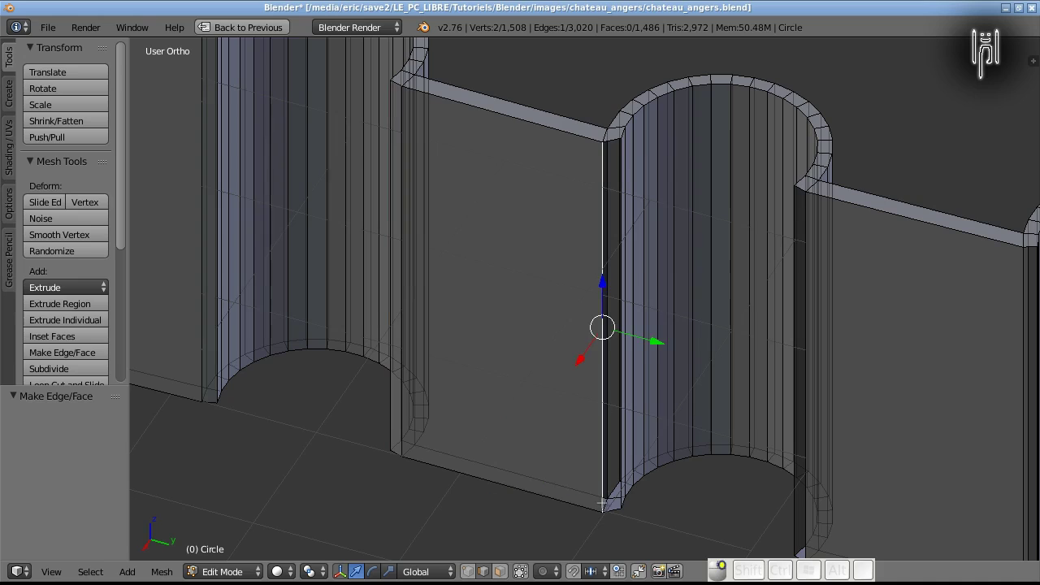
pyautogui.keyDown('shift'); pyautogui.rightClick(622, 390); pyautogui.keyUp('shift')
pyautogui.press('f')
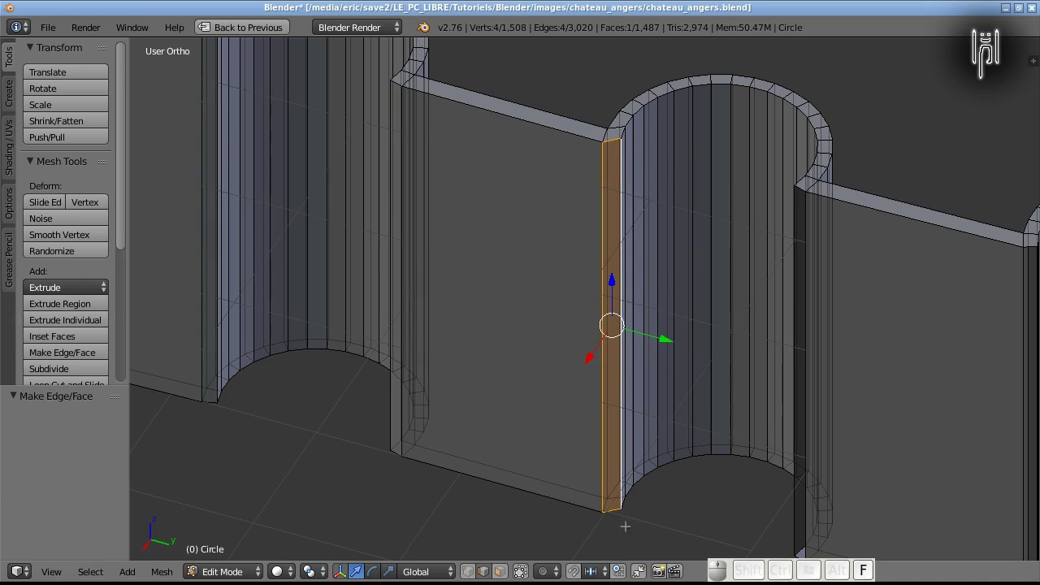
pyautogui.keyDown('shift'); pyautogui.moveTo(717, 541); pyautogui.dragTo(595, 431, button='middle'); pyautogui.keyUp('shift')
pyautogui.rightClick(681, 452)
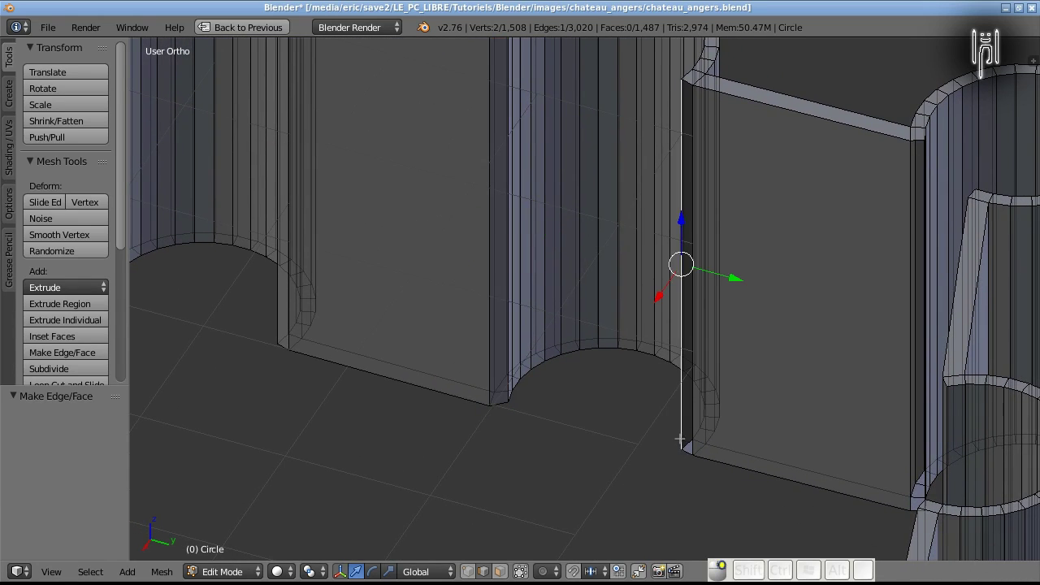
pyautogui.keyDown('shift'); pyautogui.rightClick(691, 446); pyautogui.keyUp('shift')
pyautogui.press('f')
pyautogui.keyDown('shift'); pyautogui.moveTo(685, 474); pyautogui.dragTo(469, 454, button='middle'); pyautogui.keyUp('shift')
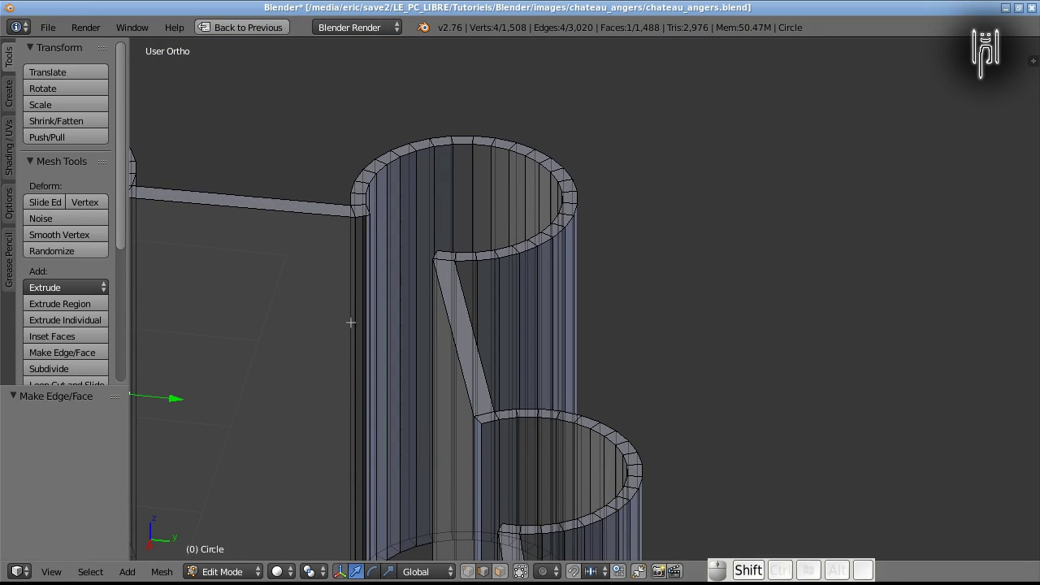
pyautogui.keyDown('shift'); pyautogui.rightClick(355, 268); pyautogui.keyUp('shift')
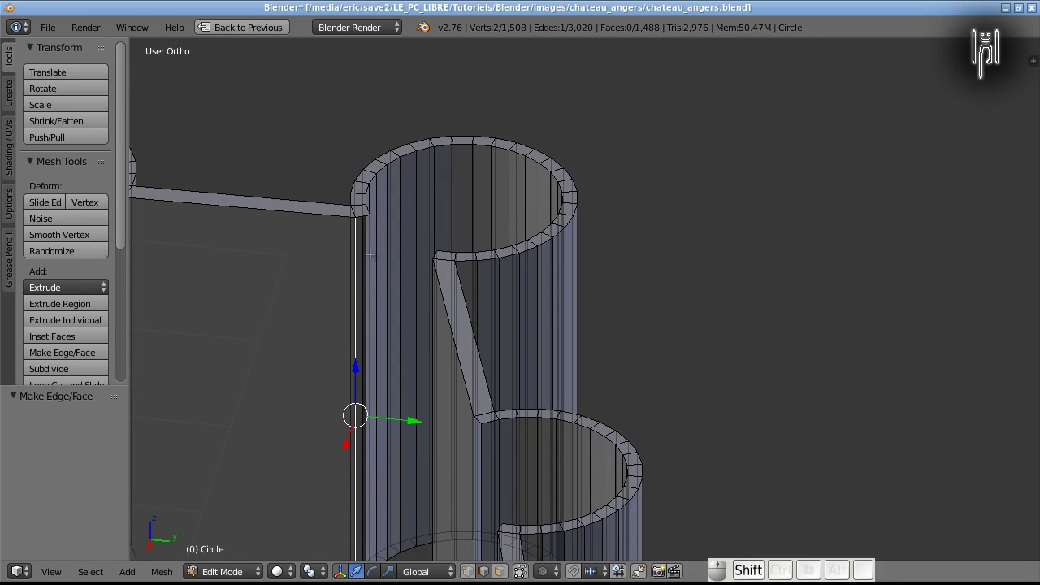
pyautogui.keyDown('shift'); pyautogui.rightClick(369, 253); pyautogui.keyUp('shift')
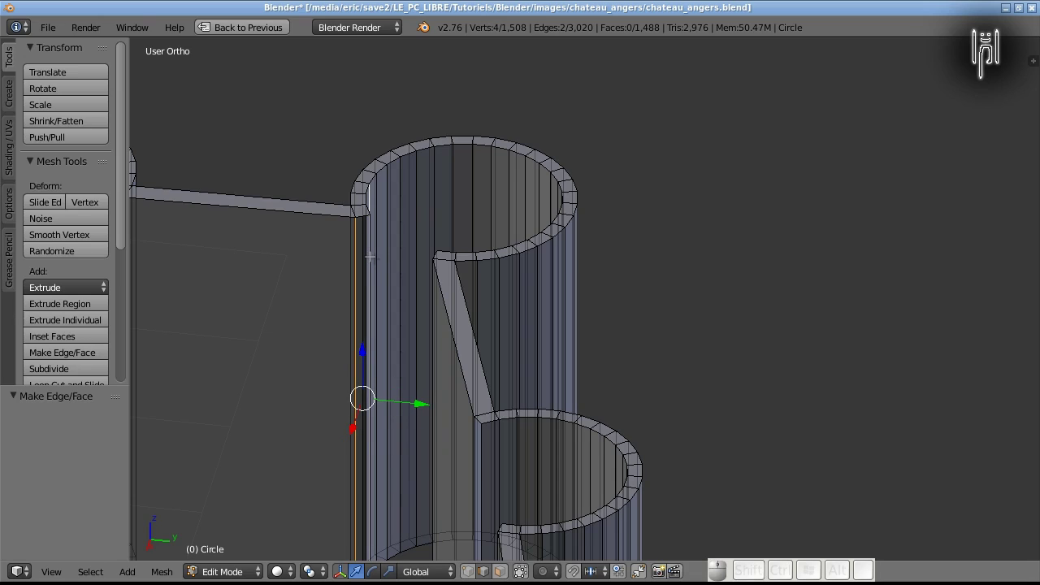
pyautogui.keyDown('shift'); pyautogui.rightClick(370, 257); pyautogui.keyUp('shift')
pyautogui.keyDown('shift'); pyautogui.rightClick(370, 193); pyautogui.keyUp('shift')
# Fill the gap where the western wall's last section meets the corner tower, using only the two vertical edges bordering the opening.
pyautogui.scroll(4, 347, 363)
pyautogui.keyDown('shift'); pyautogui.moveTo(295, 381); pyautogui.dragTo(646, 430, button='middle'); pyautogui.keyUp('shift')
pyautogui.moveTo(510, 411); pyautogui.dragTo(441, 418, button='middle')
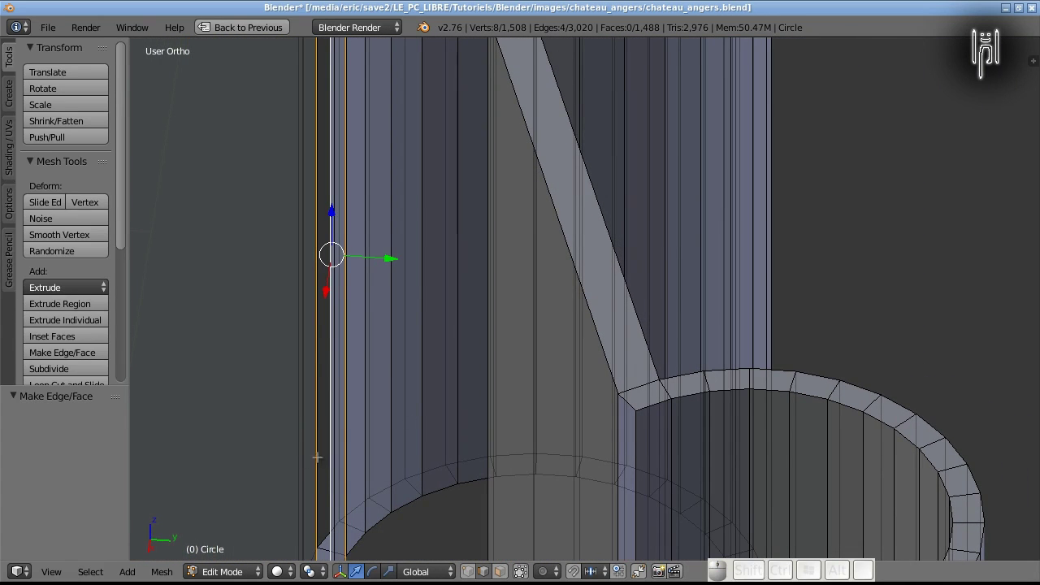
pyautogui.scroll(-2, 318, 457)
pyautogui.rightClick(425, 526)
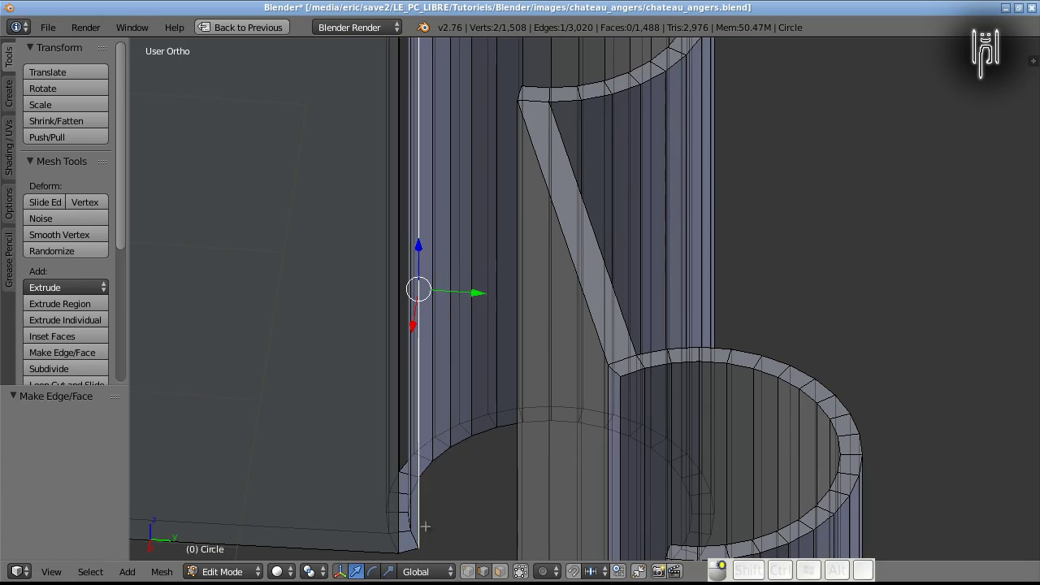
pyautogui.keyDown('shift'); pyautogui.rightClick(399, 544); pyautogui.keyUp('shift')
pyautogui.press('Delete')
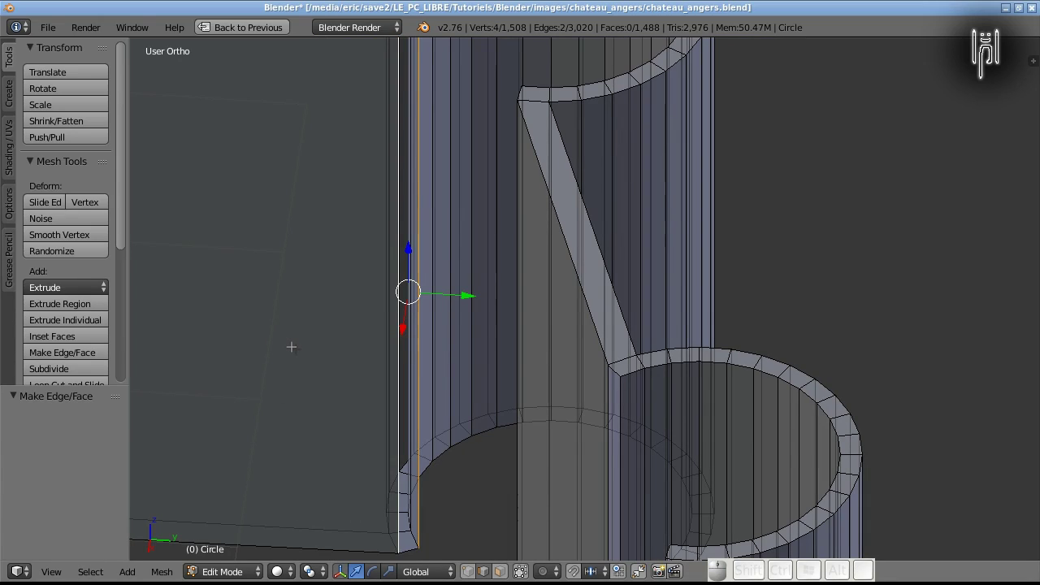
pyautogui.press('f')
# Fill the vertical gaps at both ends of the first northern wall section, between the corner tower and the tower beyond it.
pyautogui.scroll(-2, 517, 359)
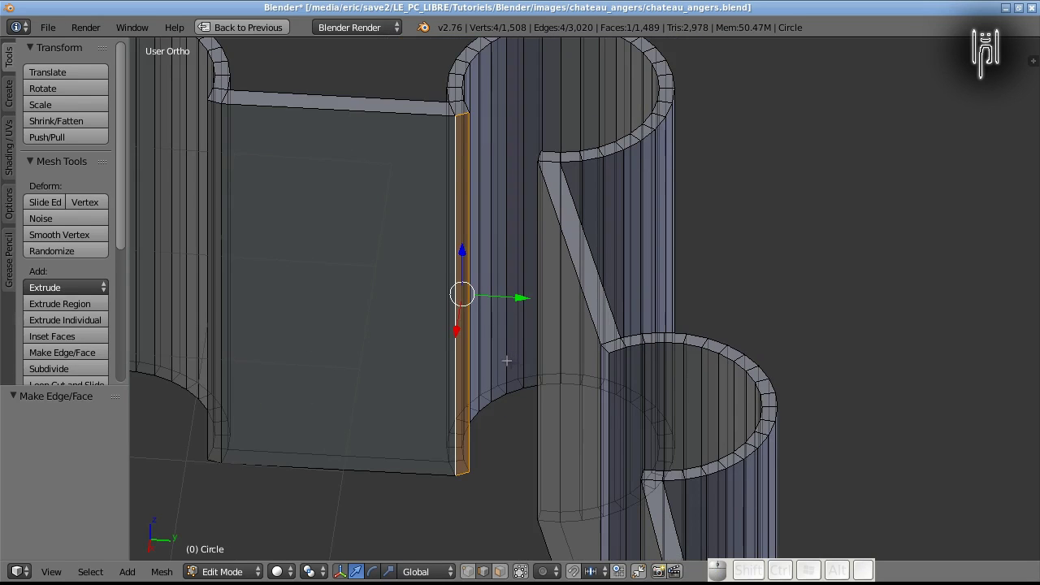
pyautogui.moveTo(267, 375); pyautogui.dragTo(334, 420, button='middle')
pyautogui.keyDown('shift'); pyautogui.rightClick(329, 370); pyautogui.keyUp('shift')
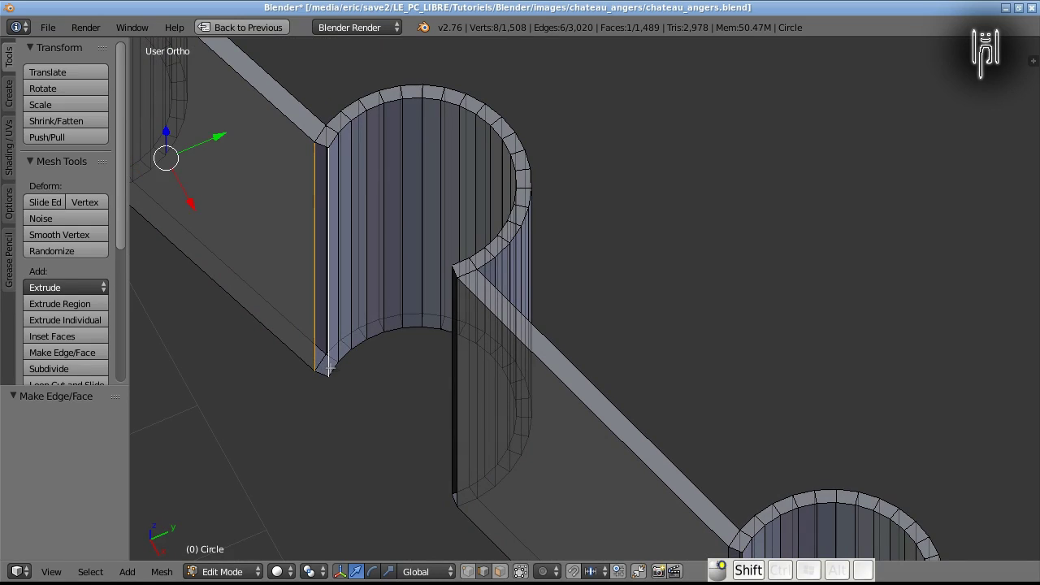
pyautogui.press('f')
pyautogui.keyDown('shift'); pyautogui.moveTo(329, 391); pyautogui.dragTo(623, 512, button='middle'); pyautogui.keyUp('shift')
pyautogui.rightClick(534, 282)
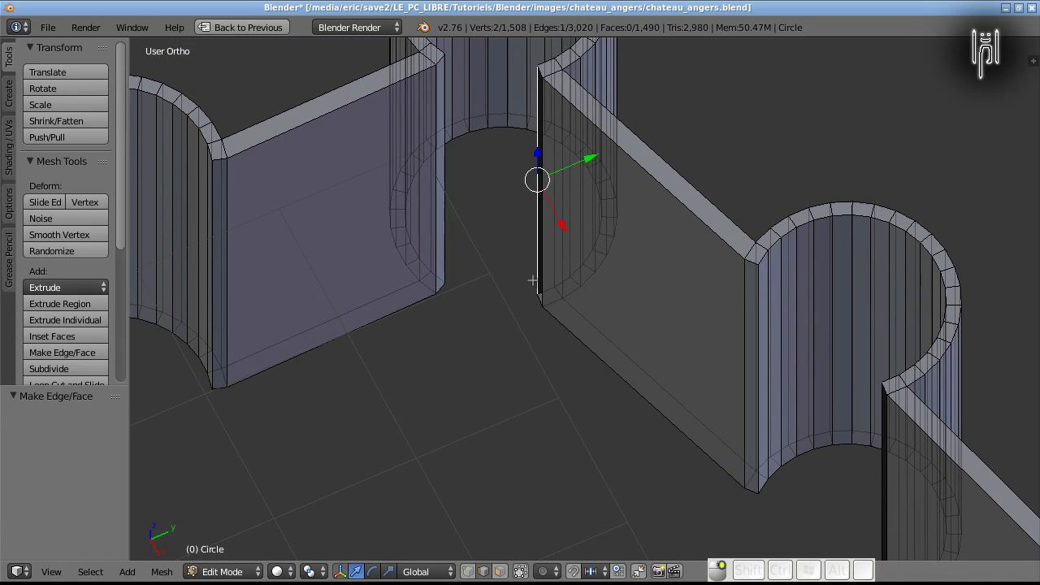
pyautogui.press('f')
# Fill the vertical gaps at both ends of the second northern wall section, up to the tower joined to the close pair's short wall.
pyautogui.keyDown('shift'); pyautogui.moveTo(583, 396); pyautogui.dragTo(466, 290, button='middle'); pyautogui.keyUp('shift')
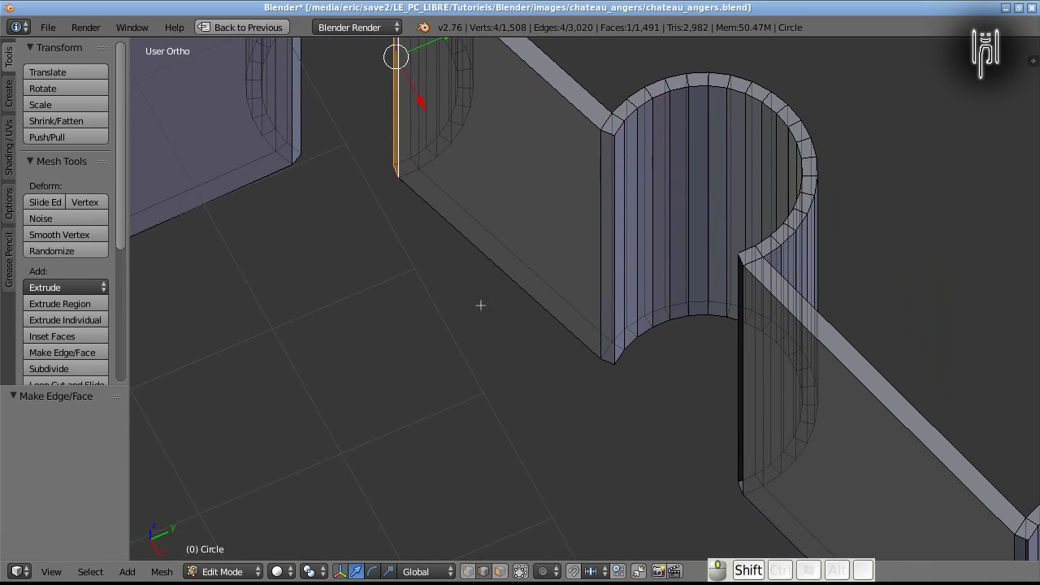
pyautogui.rightClick(741, 440)
pyautogui.keyDown('shift'); pyautogui.rightClick(704, 442); pyautogui.keyUp('shift')
pyautogui.press('f')
pyautogui.keyDown('shift'); pyautogui.moveTo(720, 484); pyautogui.dragTo(515, 295, button='middle'); pyautogui.keyUp('shift')
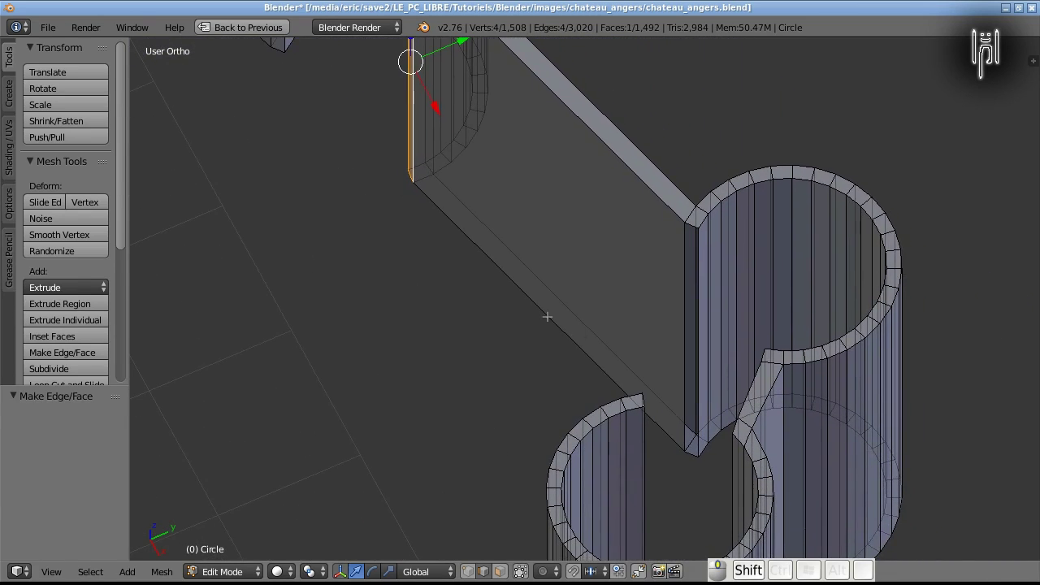
pyautogui.rightClick(683, 392)
pyautogui.keyDown('shift'); pyautogui.rightClick(699, 443); pyautogui.keyUp('shift')
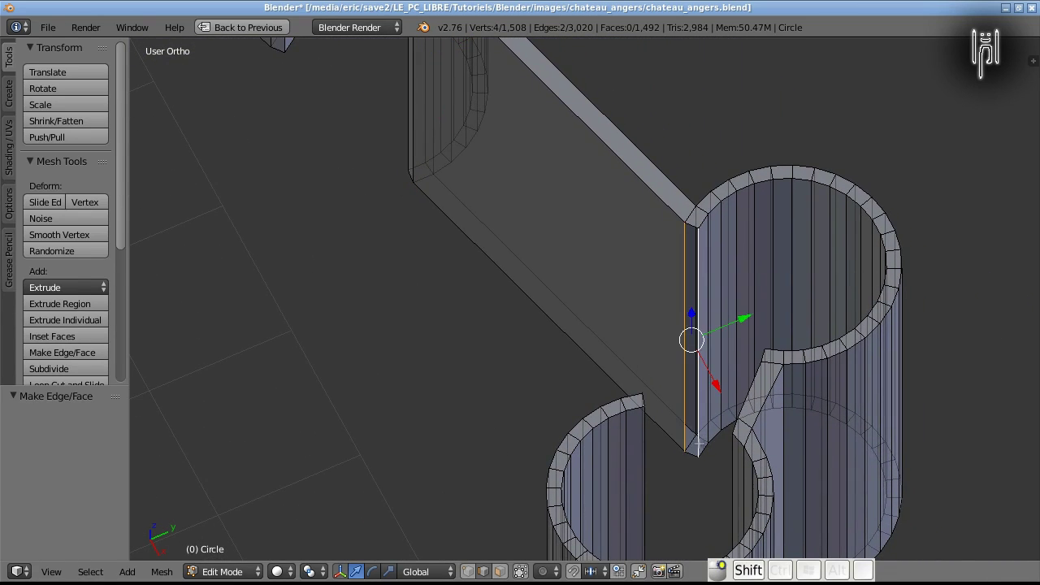
pyautogui.press('f')
# Fill the gaps at both ends of the short wall linking the two close towers at the end of the northern wall.
pyautogui.moveTo(471, 447); pyautogui.dragTo(540, 376, button='middle')
pyautogui.keyDown('shift'); pyautogui.rightClick(540, 376); pyautogui.keyUp('shift')
pyautogui.keyDown('shift'); pyautogui.rightClick(550, 379); pyautogui.keyUp('shift')
pyautogui.press('f')
pyautogui.moveTo(465, 455); pyautogui.dragTo(561, 484, button='middle')
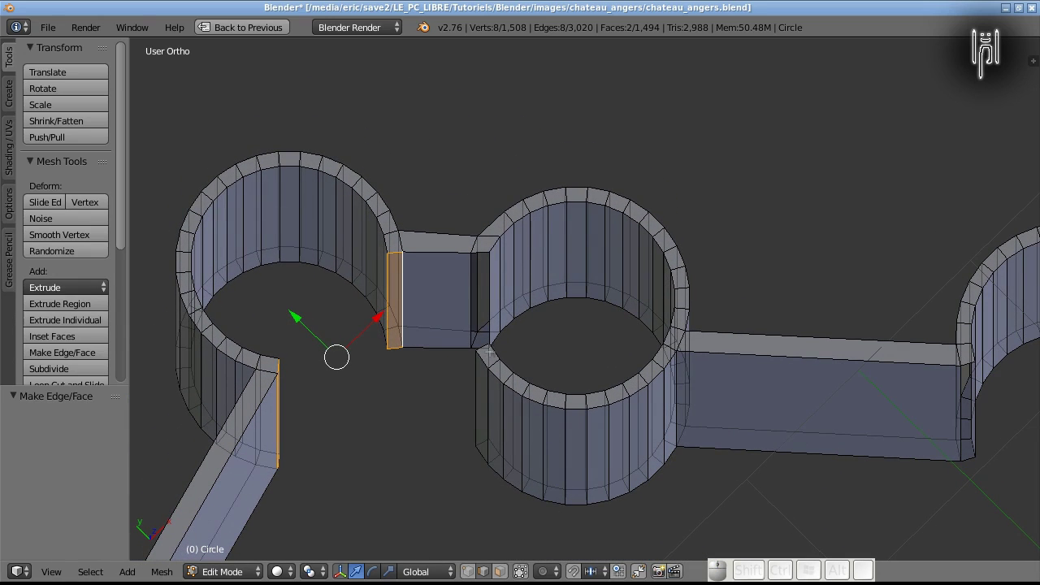
pyautogui.rightClick(471, 311)
pyautogui.keyDown('shift'); pyautogui.rightClick(488, 314); pyautogui.keyUp('shift')
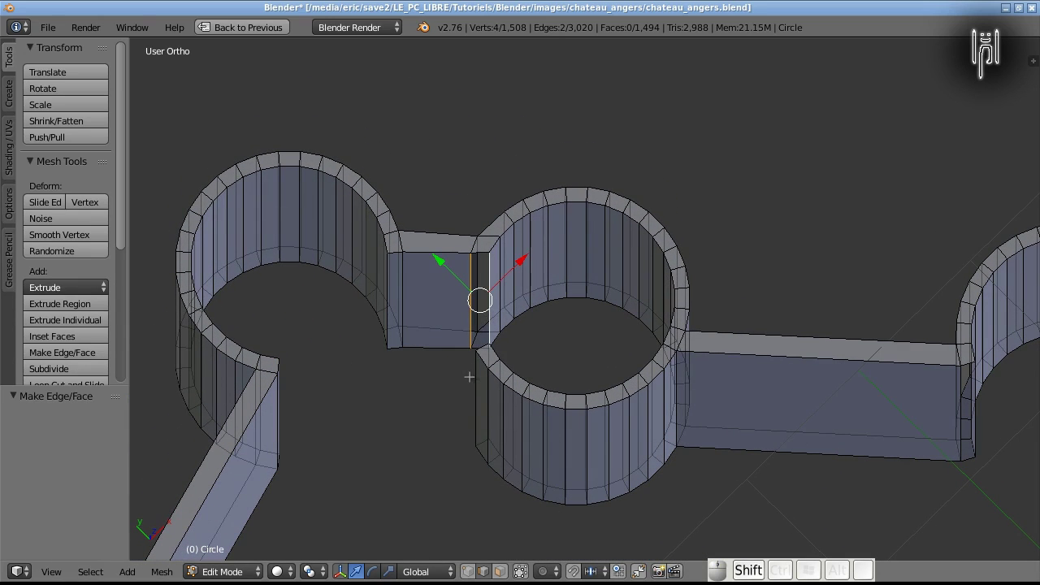
pyautogui.press('f')
# Cap the free open end of the second close tower's ring with a face between its inner and outer vertical edges.
pyautogui.moveTo(434, 430); pyautogui.dragTo(589, 407, button='middle')
pyautogui.keyDown('shift'); pyautogui.moveTo(505, 506); pyautogui.dragTo(614, 285, button='middle'); pyautogui.keyUp('shift')
pyautogui.moveTo(572, 411); pyautogui.dragTo(603, 422, button='middle')
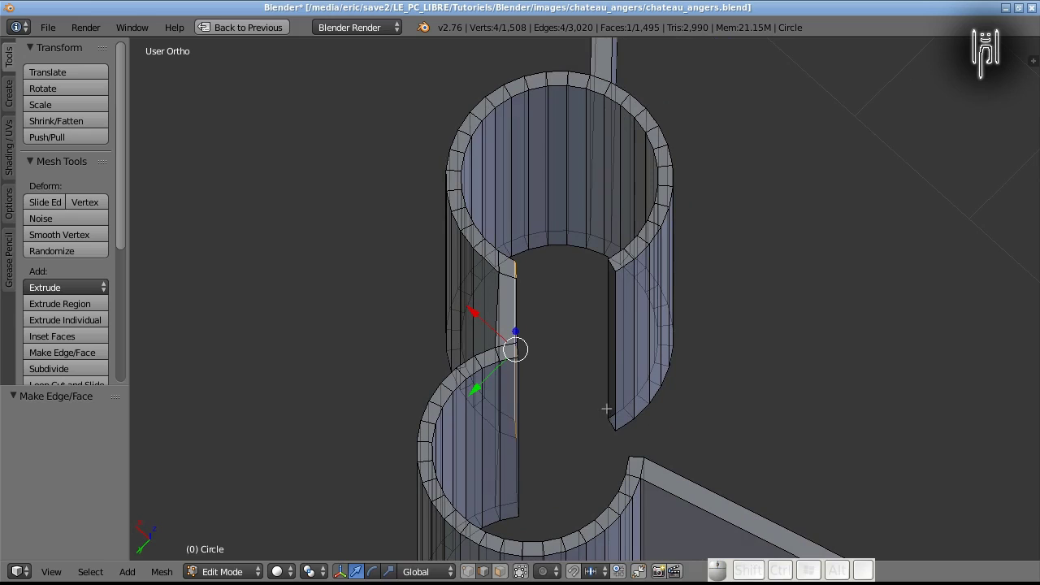
pyautogui.rightClick(607, 410)
pyautogui.keyDown('shift'); pyautogui.rightClick(608, 398); pyautogui.keyUp('shift')
pyautogui.press('f')
# Fill the vertical gaps on both sides of the first eastern-wall tower after the close pair.
pyautogui.keyDown('shift'); pyautogui.moveTo(606, 393); pyautogui.dragTo(416, 122, button='middle'); pyautogui.keyUp('shift')
pyautogui.moveTo(518, 313); pyautogui.dragTo(395, 283, button='middle')
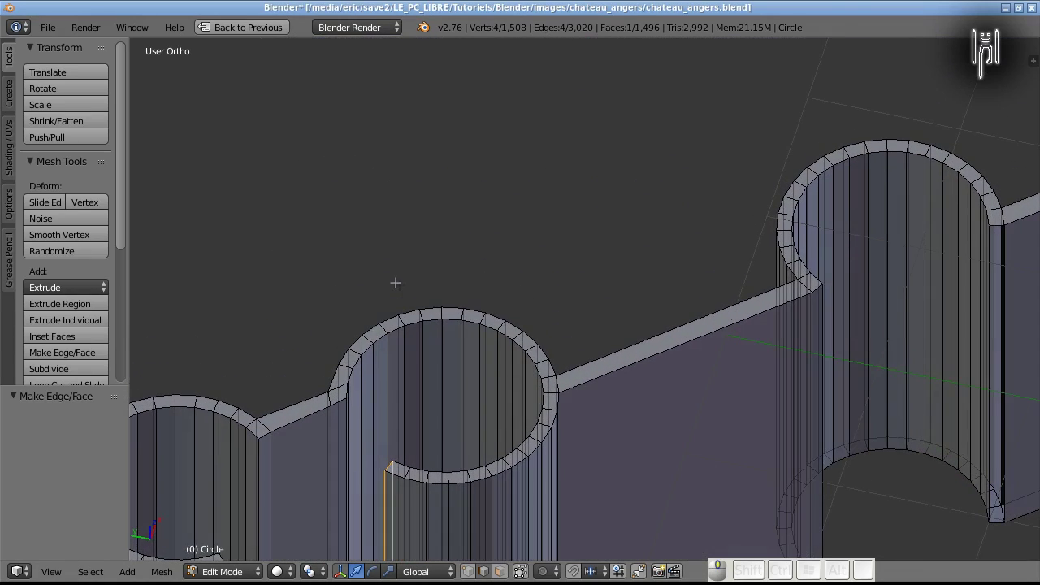
pyautogui.keyDown('shift'); pyautogui.moveTo(581, 401); pyautogui.dragTo(269, 289, button='middle'); pyautogui.keyUp('shift')
pyautogui.moveTo(496, 465)
pyautogui.mouseDown(button='middle')
pyautogui.moveTo(470, 468)
pyautogui.moveTo(515, 472)
pyautogui.mouseUp(button='middle')
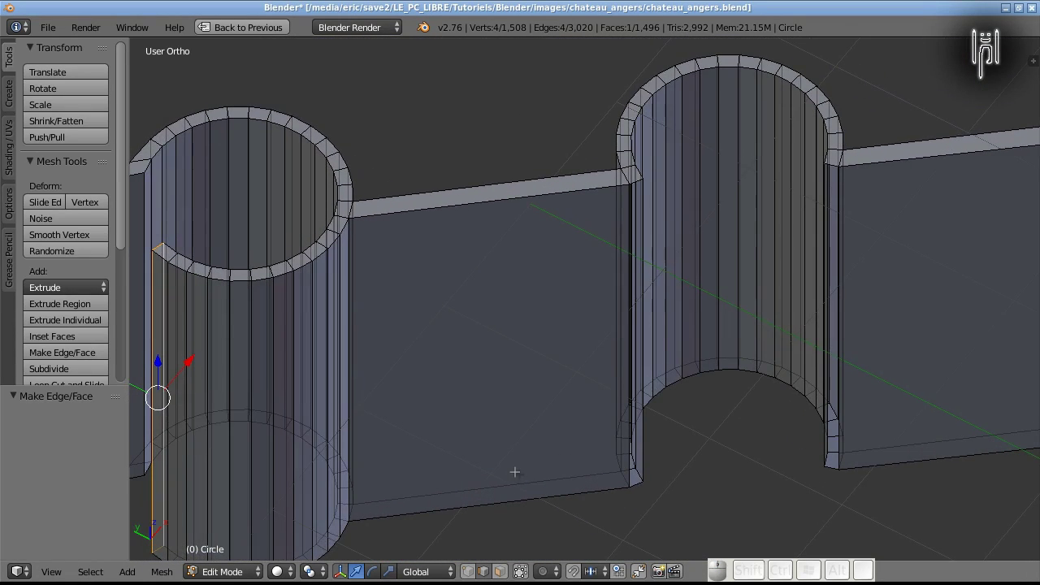
pyautogui.rightClick(629, 475)
pyautogui.keyDown('shift'); pyautogui.rightClick(643, 471); pyautogui.keyUp('shift')
pyautogui.press('f')
pyautogui.rightClick(821, 452)
pyautogui.keyDown('shift'); pyautogui.rightClick(840, 458); pyautogui.keyUp('shift')
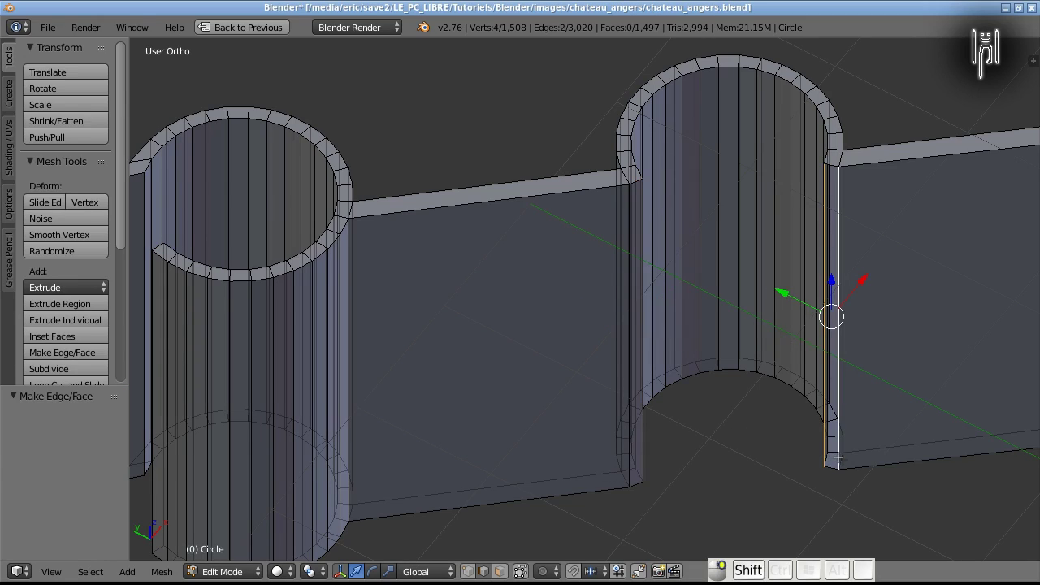
pyautogui.press('f')
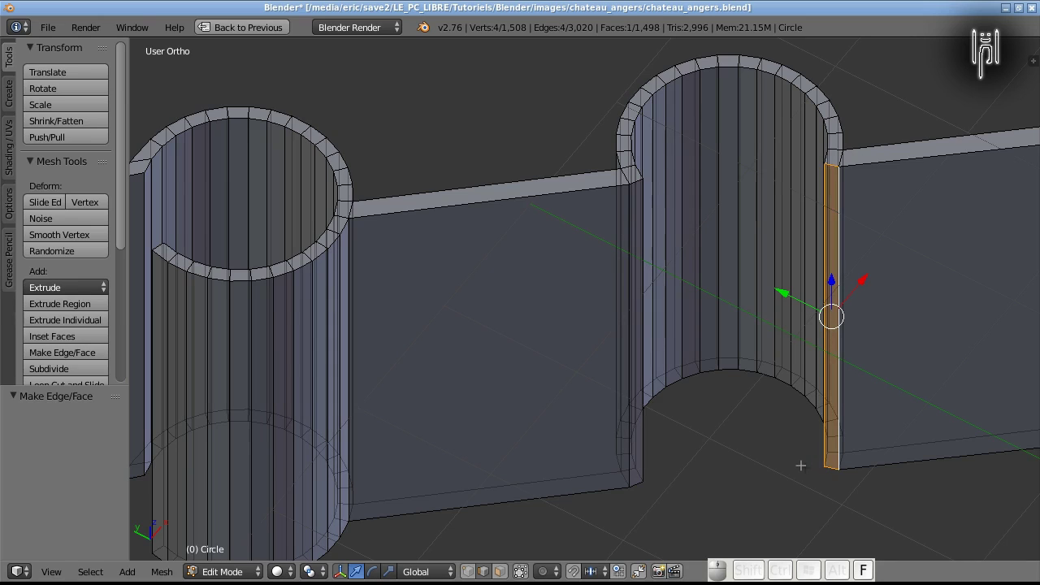
# Fill the wall-junction gaps on both sides of the second eastern-wall tower with faces between their vertical edges.
pyautogui.keyDown('shift'); pyautogui.moveTo(848, 421); pyautogui.dragTo(333, 441, button='middle'); pyautogui.keyUp('shift')
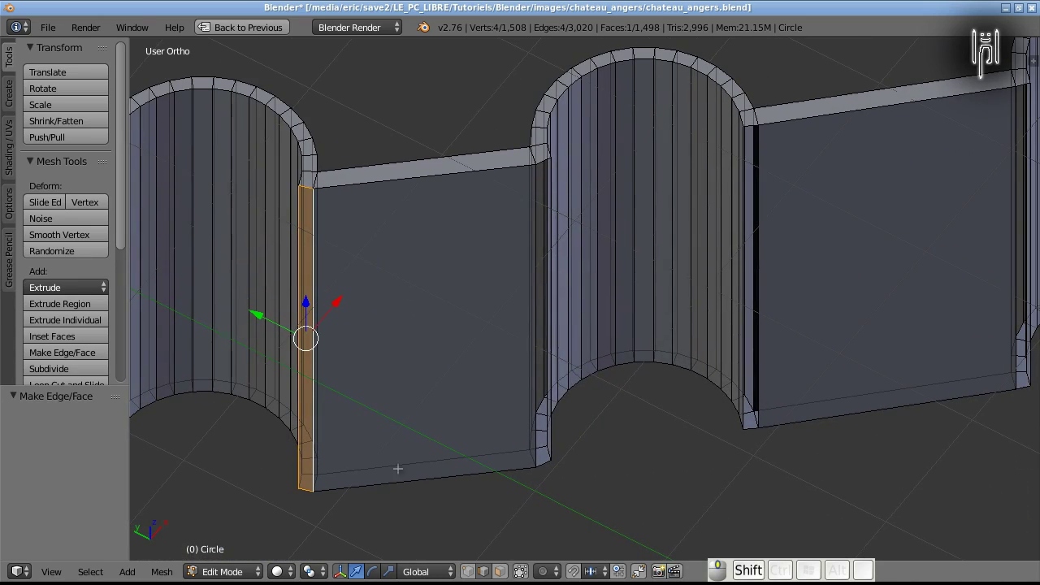
pyautogui.rightClick(536, 452)
pyautogui.keyDown('shift'); pyautogui.rightClick(553, 439); pyautogui.keyUp('shift')
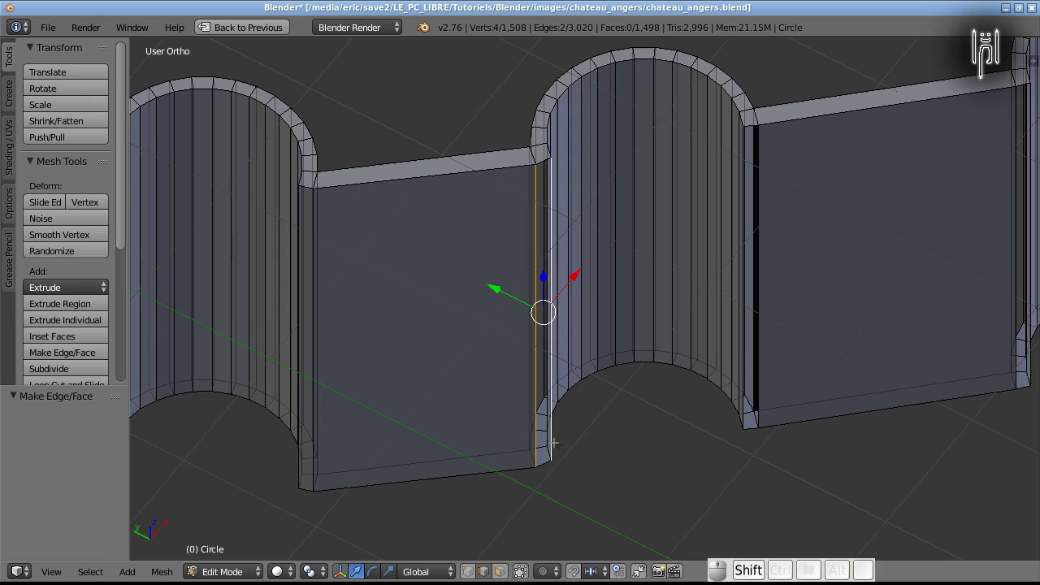
pyautogui.press('f')
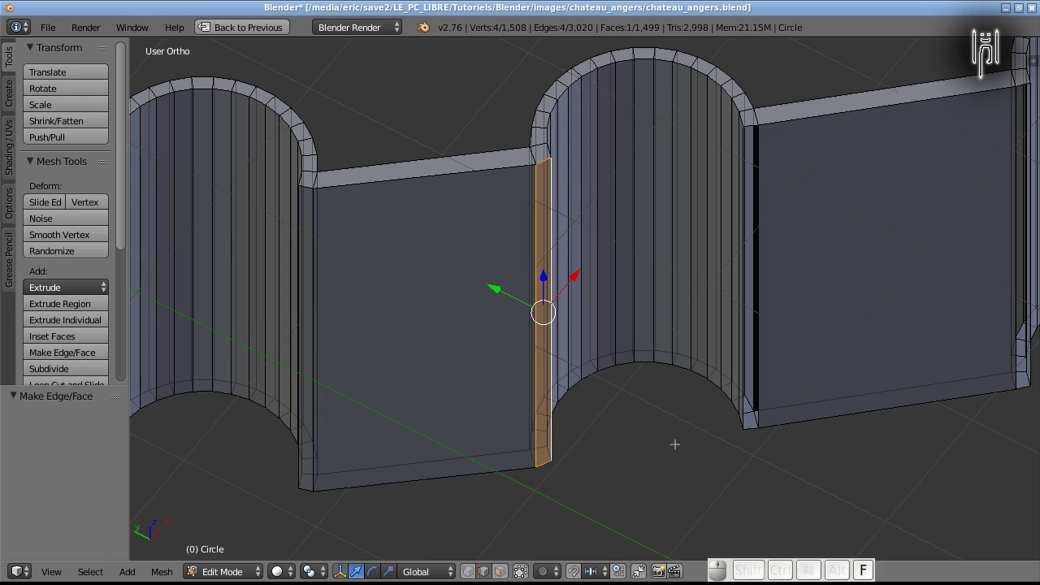
pyautogui.rightClick(745, 418)
pyautogui.keyDown('shift'); pyautogui.rightClick(757, 420); pyautogui.keyUp('shift')
pyautogui.press('f')
# Fill the vertical gaps on both sides of the tower where the eastern wall bends with faces between their edges.
pyautogui.keyDown('shift'); pyautogui.moveTo(1013, 383); pyautogui.dragTo(669, 437, button='middle'); pyautogui.keyUp('shift')
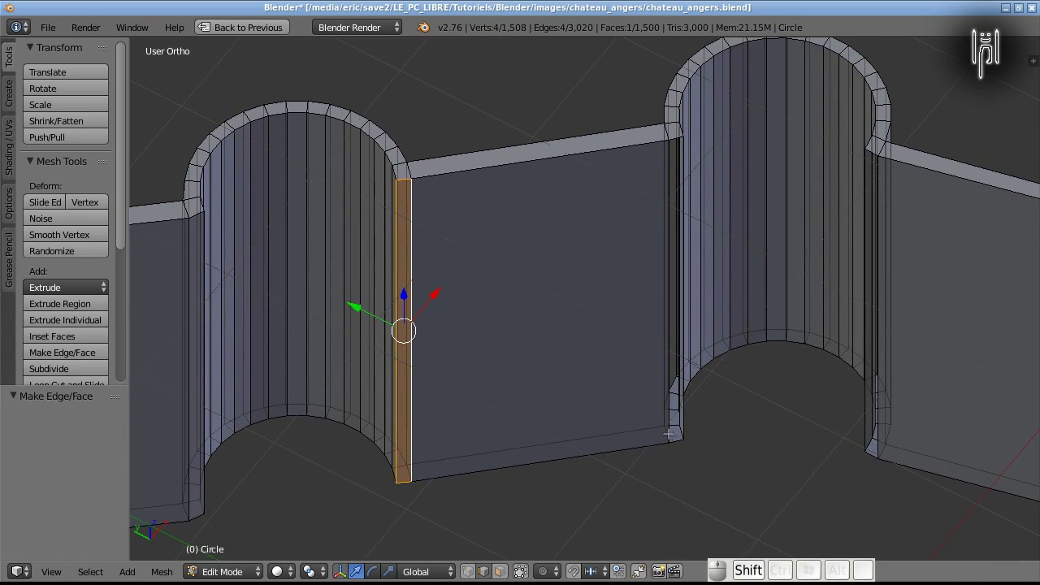
pyautogui.rightClick(669, 431)
pyautogui.keyDown('shift'); pyautogui.rightClick(683, 424); pyautogui.keyUp('shift')
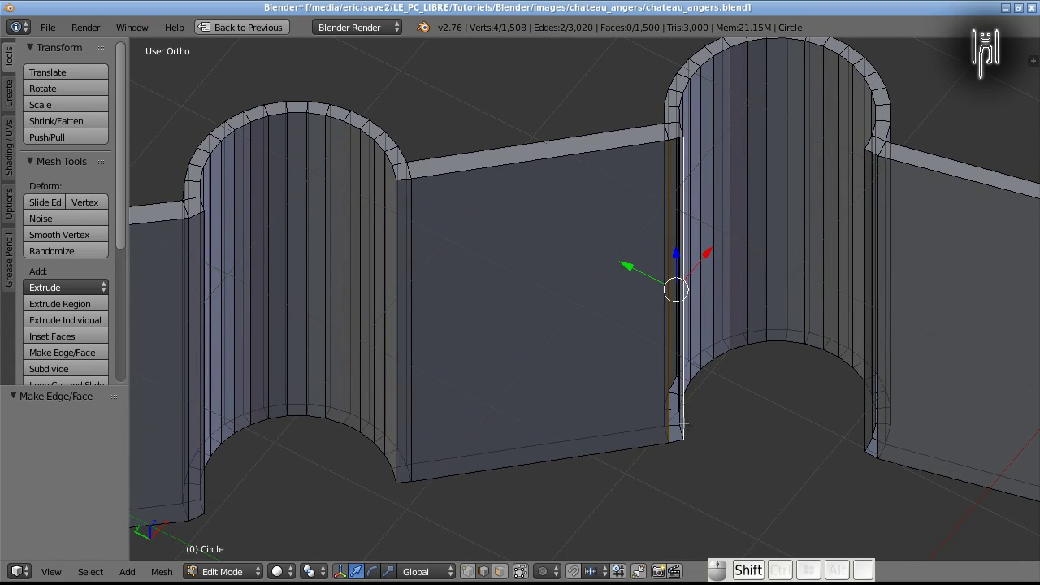
pyautogui.press('f')
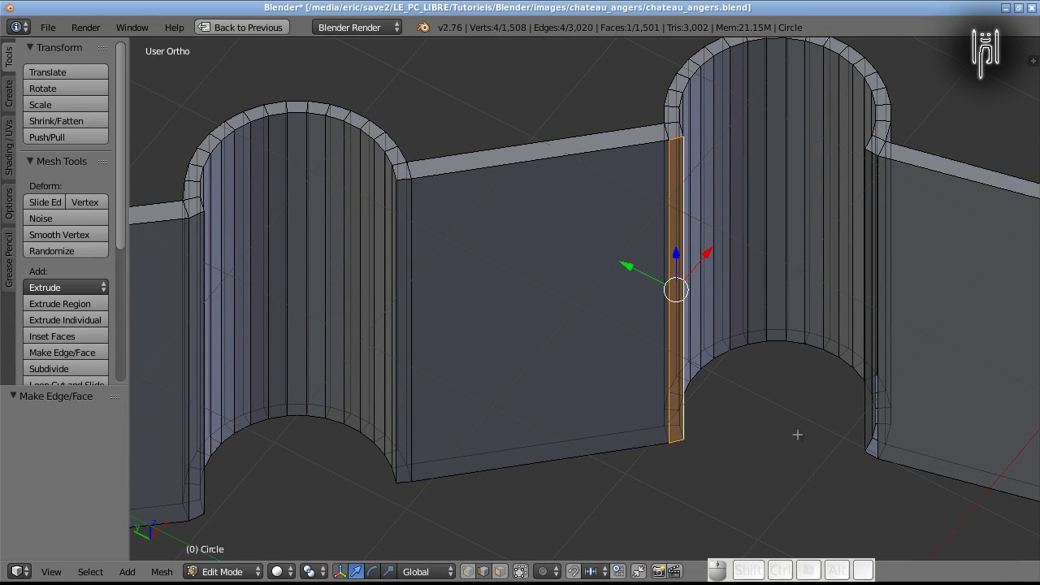
pyautogui.rightClick(866, 437)
pyautogui.keyDown('shift'); pyautogui.rightClick(878, 444); pyautogui.keyUp('shift')
pyautogui.press('f')
# Fill the junction gaps on both sides of the first eastern-wall tower past the bend.
pyautogui.moveTo(809, 455); pyautogui.dragTo(400, 50, button='middle')
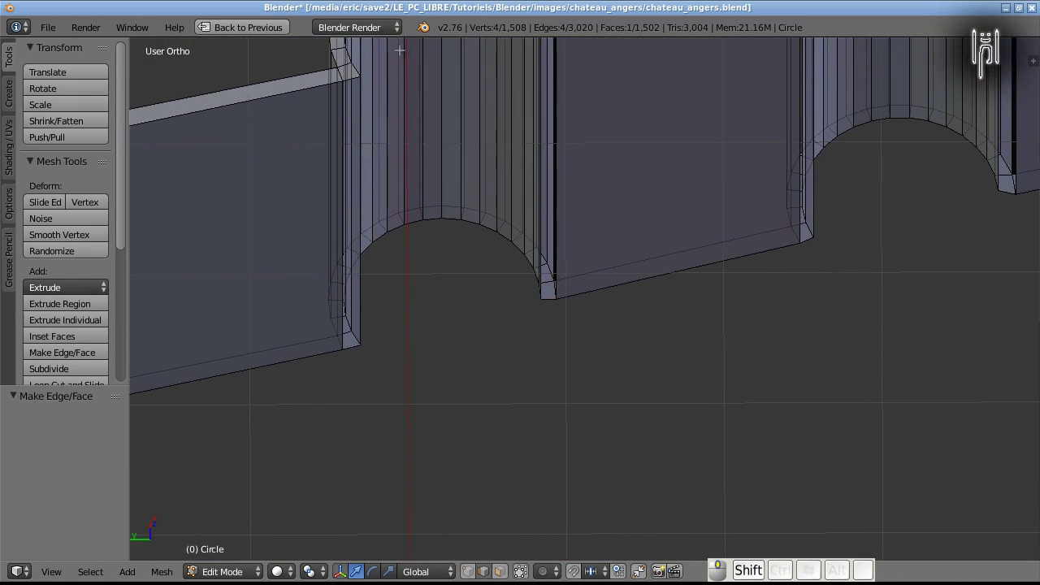
pyautogui.rightClick(348, 337)
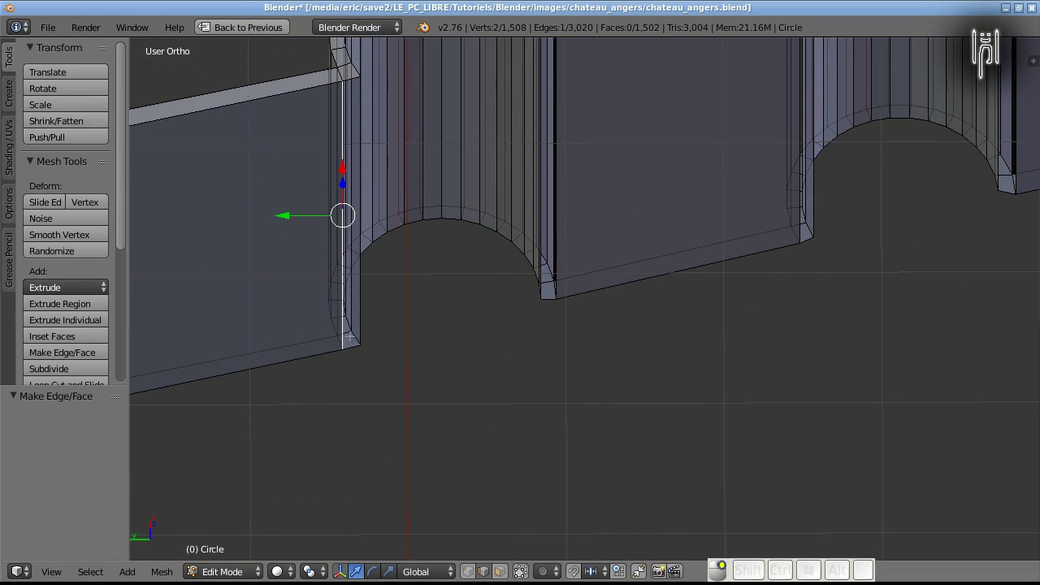
pyautogui.keyDown('shift'); pyautogui.rightClick(360, 330); pyautogui.keyUp('shift')
pyautogui.press('f')
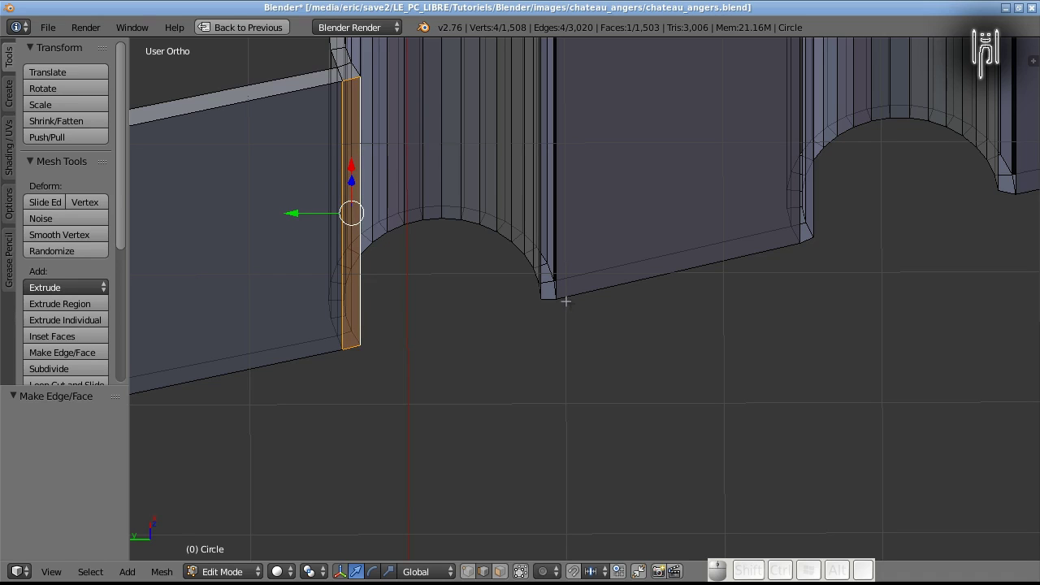
pyautogui.rightClick(542, 288)
pyautogui.moveTo(465, 323); pyautogui.dragTo(495, 325, button='middle')
pyautogui.keyDown('shift'); pyautogui.rightClick(426, 291); pyautogui.keyUp('shift')
pyautogui.press('f')
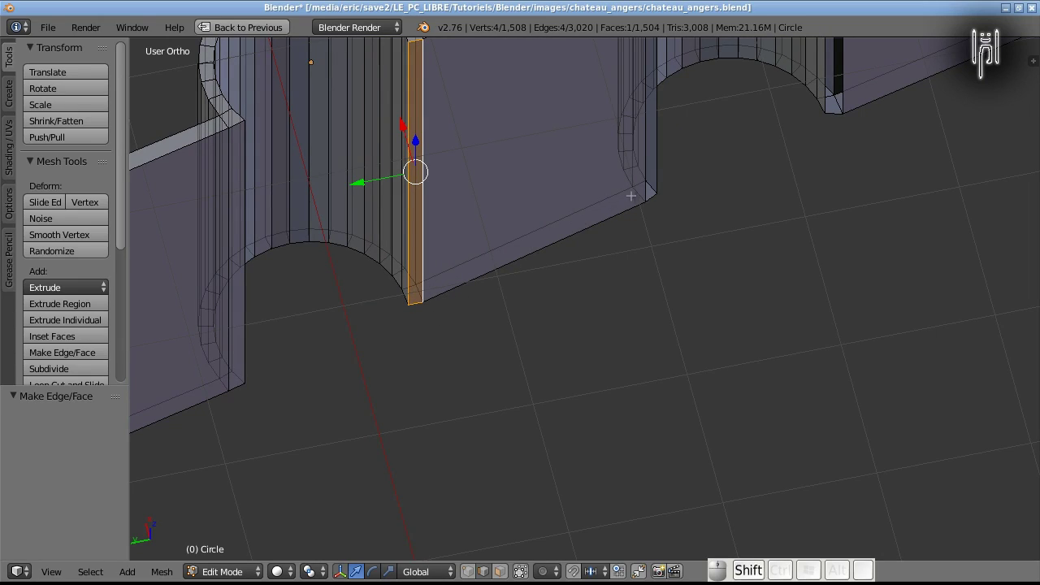
# Close the two vertical gaps where the second tower past the eastern wall's bend meets its neighbouring walls.
pyautogui.rightClick(646, 194)
pyautogui.keyDown('shift'); pyautogui.rightClick(655, 163); pyautogui.keyUp('shift')
pyautogui.press('f')
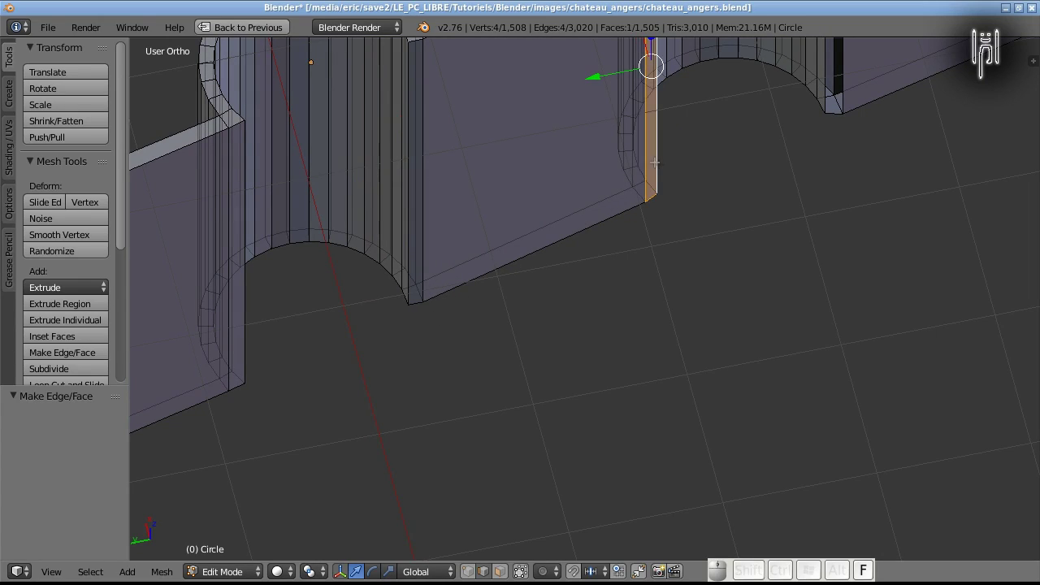
pyautogui.keyDown('shift'); pyautogui.moveTo(743, 221); pyautogui.dragTo(626, 395, button='middle'); pyautogui.keyUp('shift')
pyautogui.scroll(5, 690, 305)
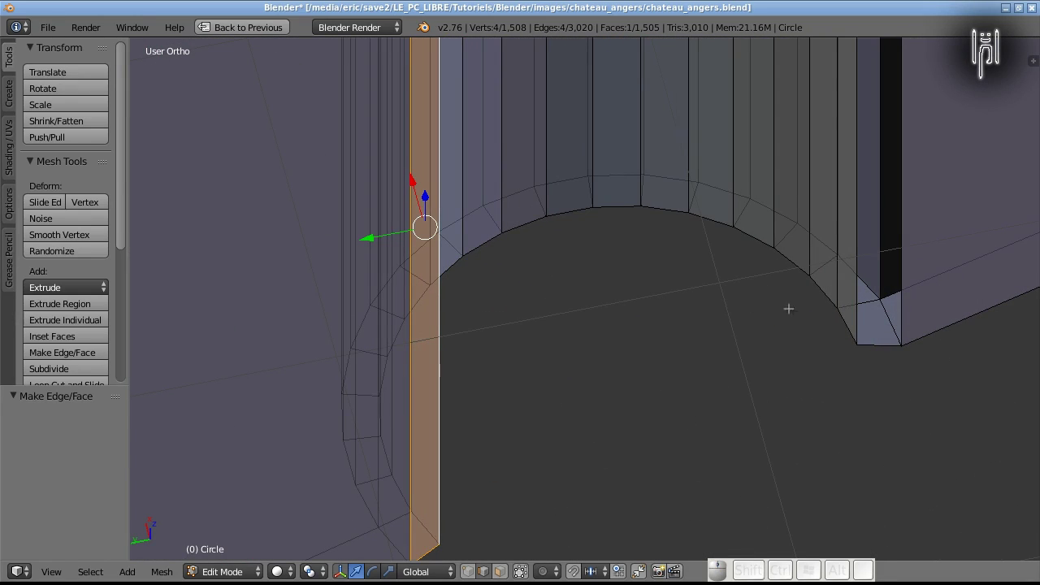
pyautogui.rightClick(857, 314)
pyautogui.keyDown('shift'); pyautogui.rightClick(901, 314); pyautogui.keyUp('shift')
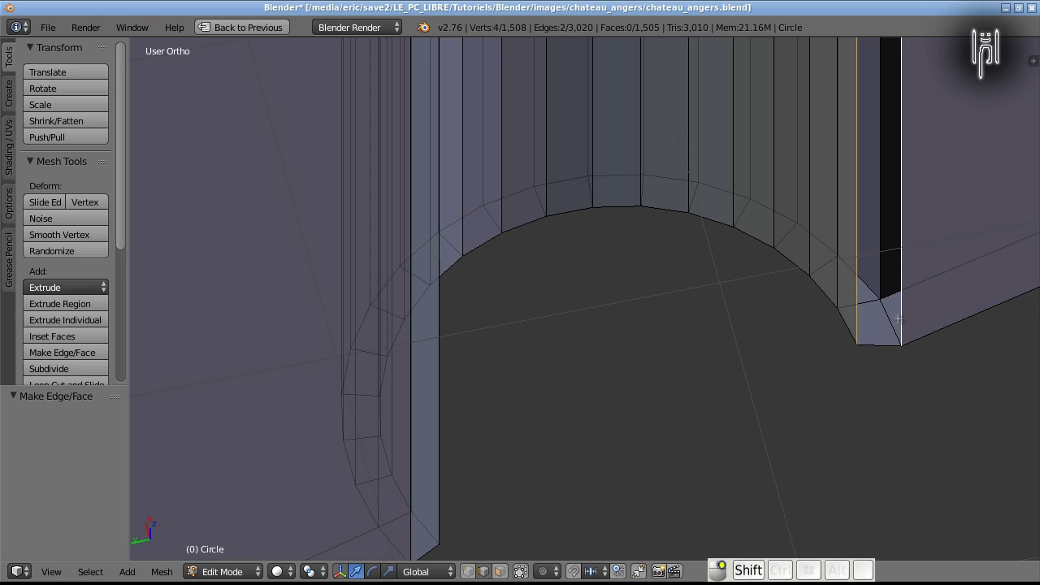
pyautogui.press('f')
# Fill the gaps on both sides of the last half-open eastern-wall tower before the round end tower.
pyautogui.scroll(-4, 880, 329)
pyautogui.keyDown('shift'); pyautogui.moveTo(921, 309); pyautogui.dragTo(482, 508, button='middle'); pyautogui.keyUp('shift')
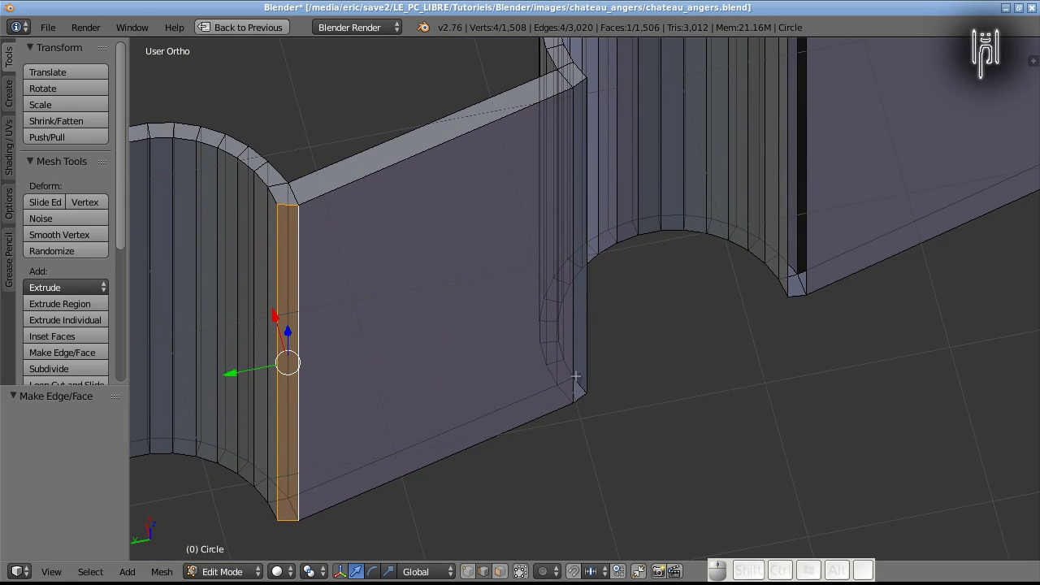
pyautogui.rightClick(574, 350)
pyautogui.keyDown('shift'); pyautogui.rightClick(587, 347); pyautogui.keyUp('shift')
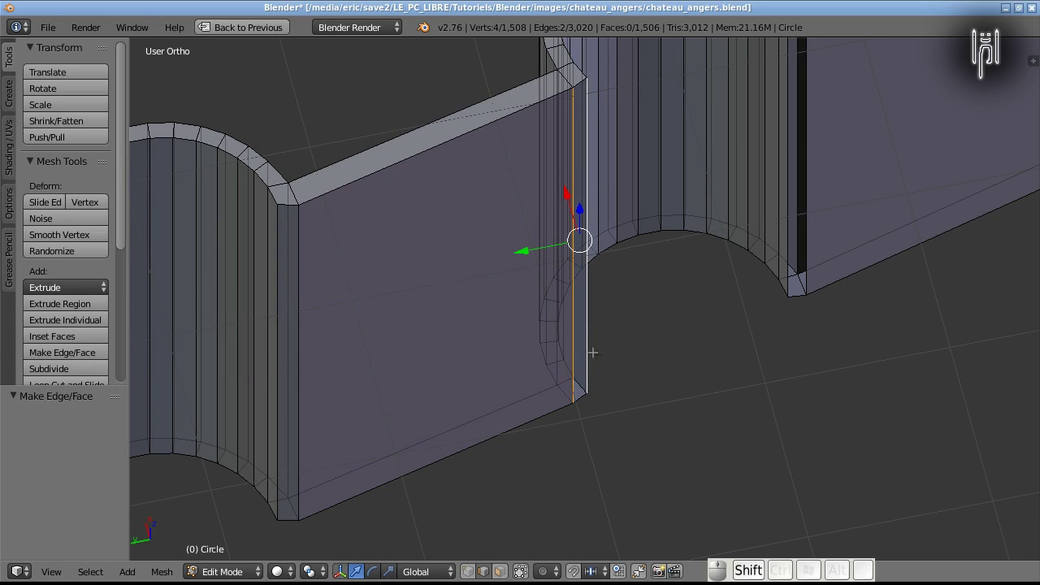
pyautogui.press('f')
pyautogui.rightClick(791, 282)
pyautogui.keyDown('shift'); pyautogui.rightClick(805, 283); pyautogui.keyUp('shift')
pyautogui.press('f')
# Examine the whole rampart from several angles to check the wall and tower junctions.
pyautogui.scroll(-3, 807, 282)
pyautogui.keyDown('shift'); pyautogui.moveTo(822, 299); pyautogui.dragTo(724, 379, button='middle'); pyautogui.keyUp('shift')
pyautogui.scroll(-5, 705, 398)
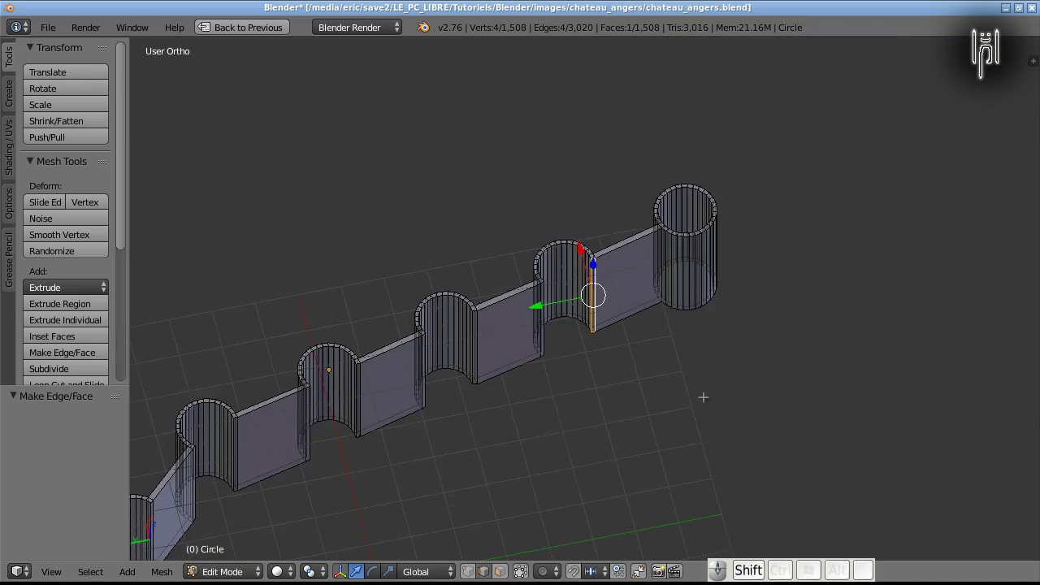
pyautogui.scroll(-3, 661, 430)
pyautogui.moveTo(460, 456); pyautogui.dragTo(517, 372, button='middle')
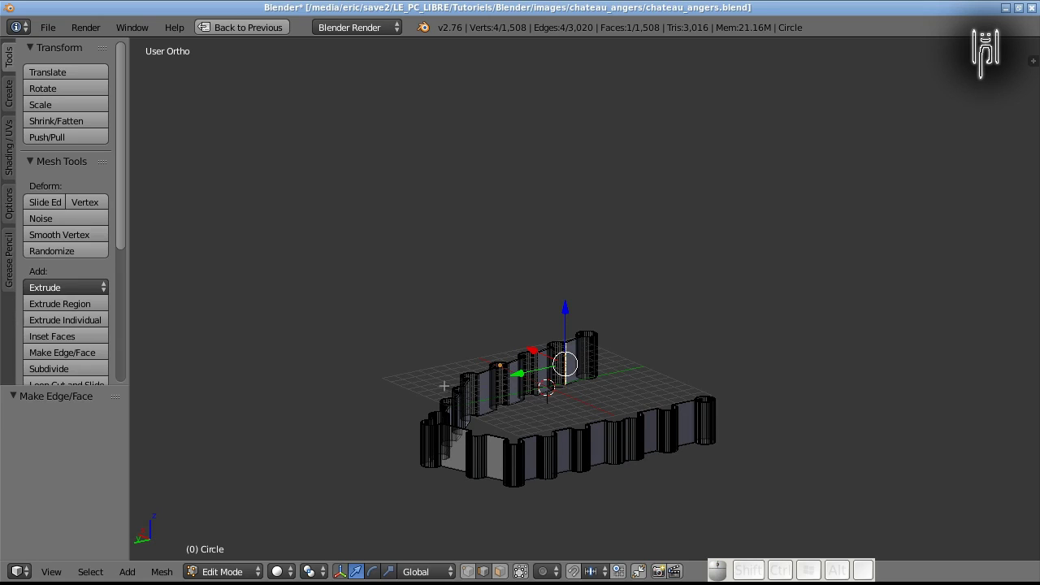
pyautogui.scroll(-1, 445, 386)
pyautogui.moveTo(441, 393); pyautogui.dragTo(638, 447, button='middle')
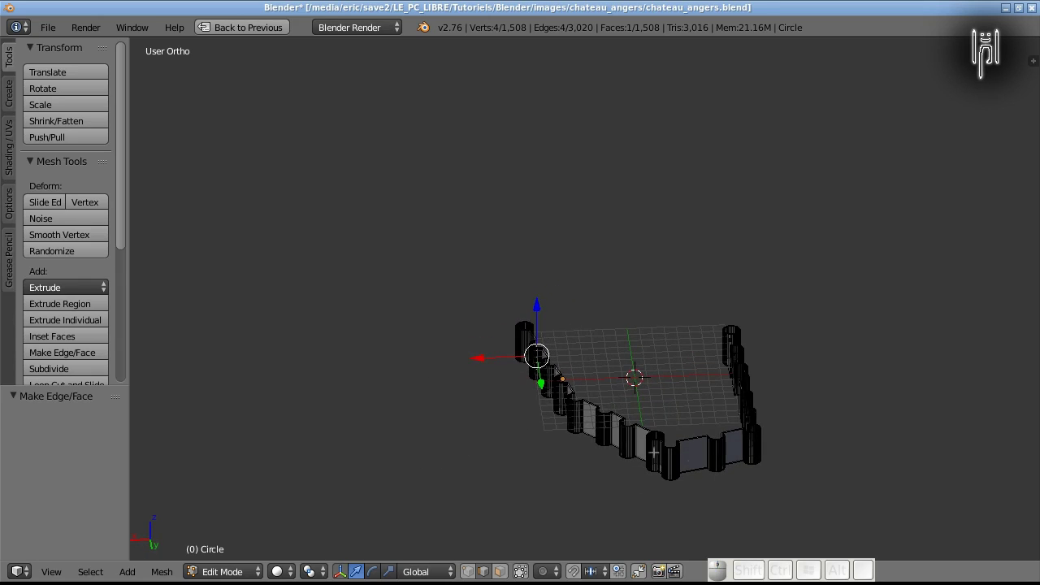
pyautogui.scroll(4, 612, 424)
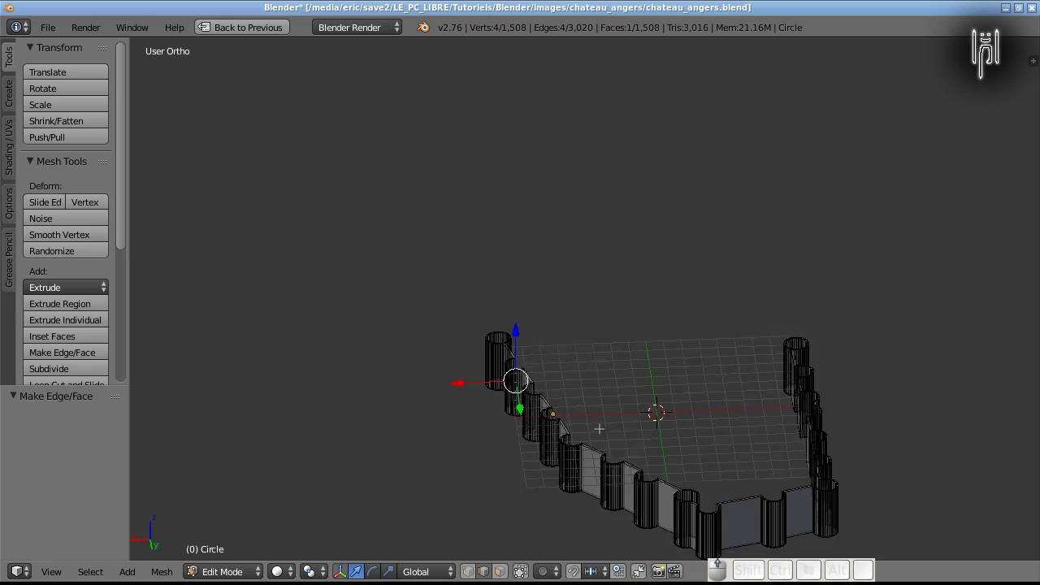
pyautogui.keyDown('shift'); pyautogui.moveTo(612, 424); pyautogui.dragTo(602, 224, button='middle'); pyautogui.keyUp('shift')
pyautogui.scroll(3, 614, 383)
pyautogui.moveTo(536, 382); pyautogui.dragTo(296, 432, button='middle')
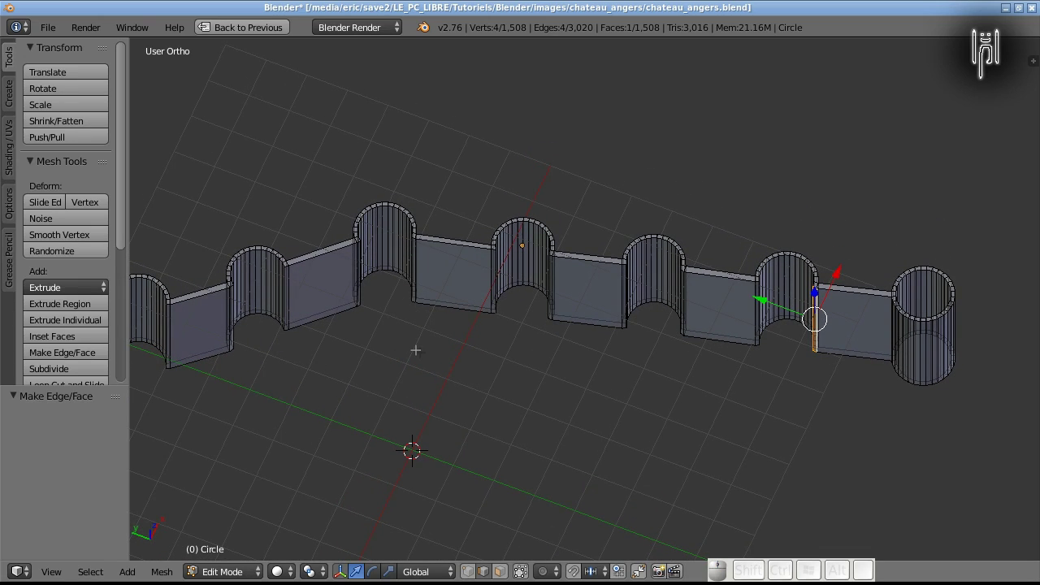
pyautogui.moveTo(368, 336); pyautogui.dragTo(342, 332, button='middle')
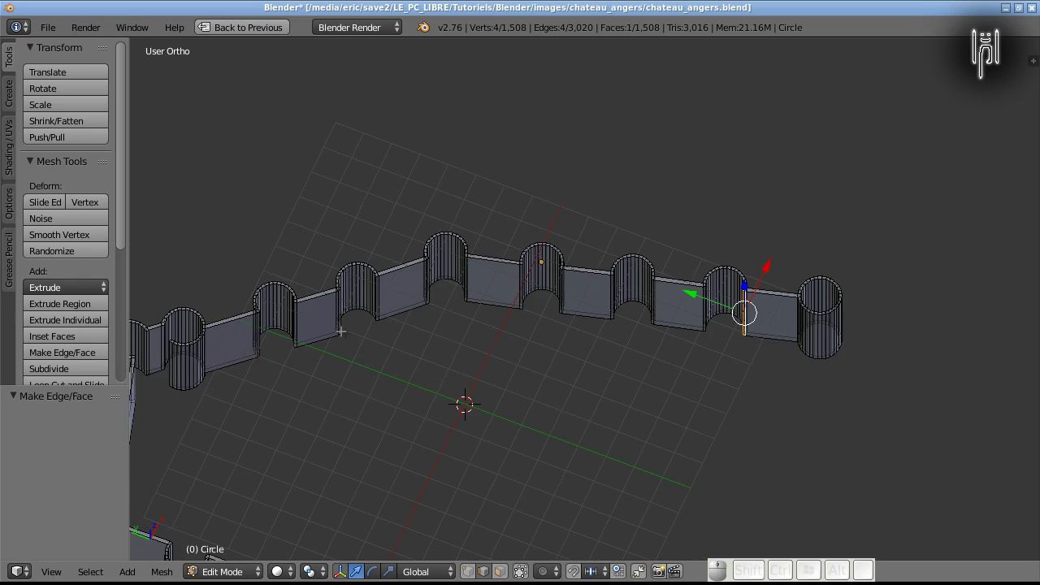
pyautogui.scroll(-2, 248, 354)
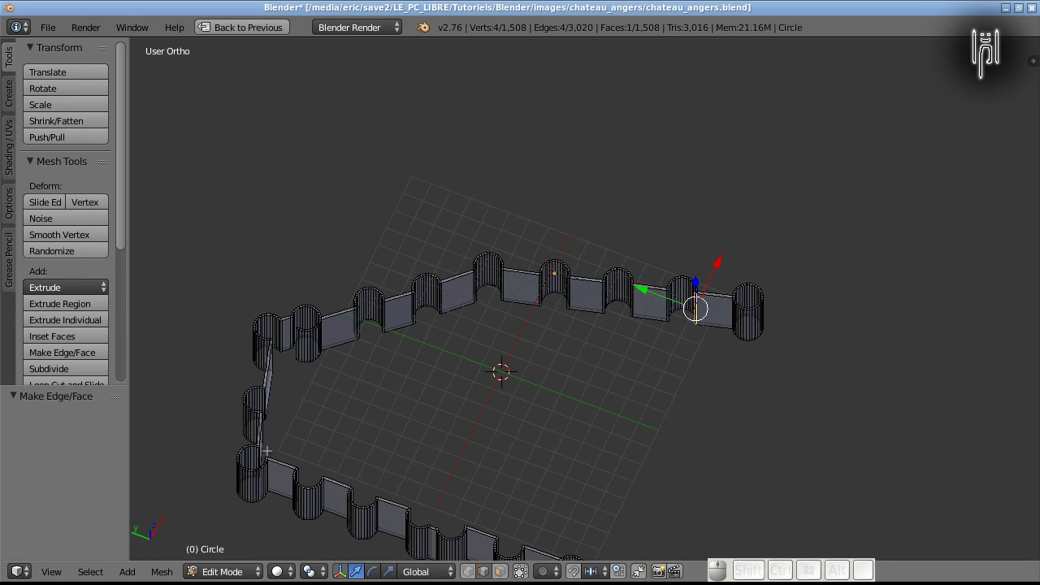
# Select the inner top edge loop of the western wall section north of the close towers, and switch to vertex select mode.
pyautogui.keyDown('shift'); pyautogui.moveTo(309, 481); pyautogui.dragTo(439, 337, button='middle'); pyautogui.keyUp('shift')
pyautogui.scroll(5, 437, 341)
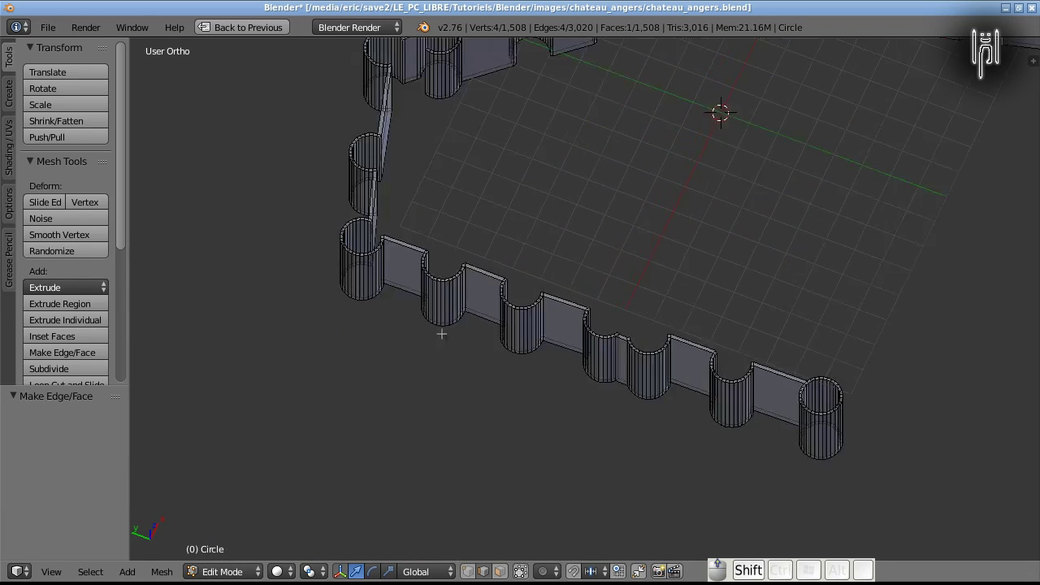
pyautogui.scroll(4, 437, 342)
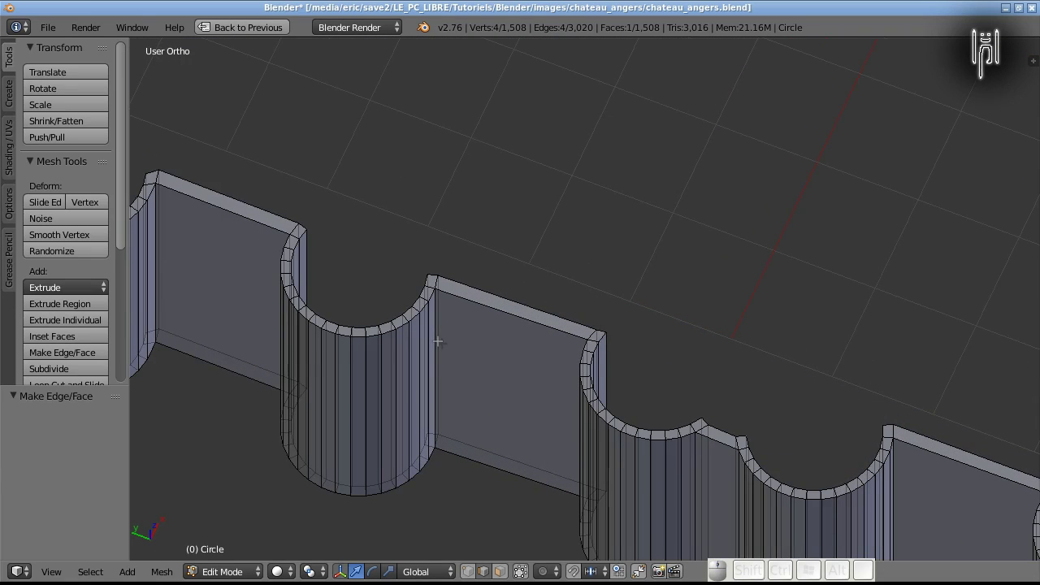
pyautogui.rightClick(453, 273)
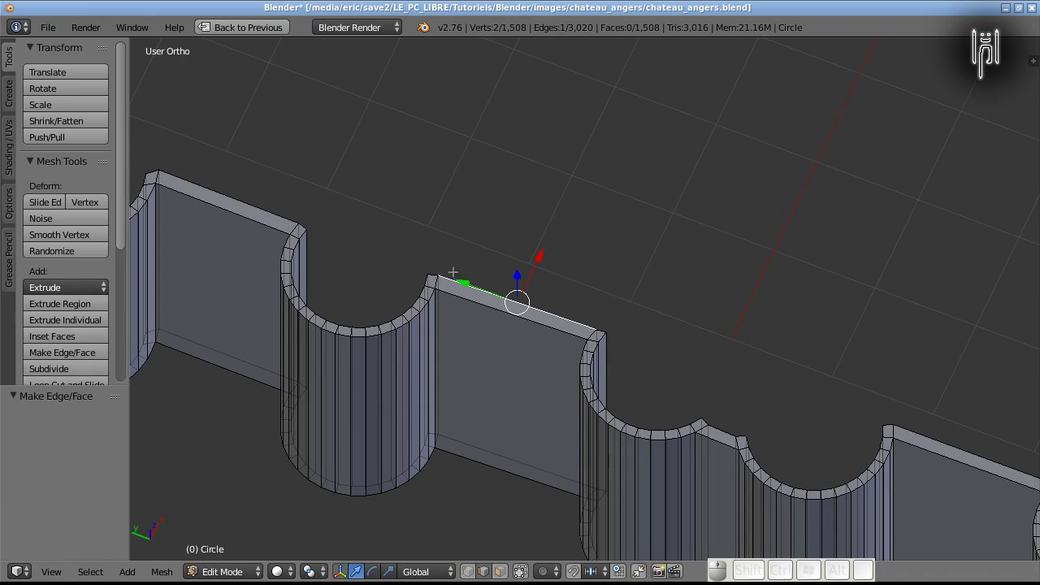
pyautogui.keyDown('alt'); pyautogui.keyDown('shift'); pyautogui.rightClick(549, 310); pyautogui.keyUp('shift'); pyautogui.keyUp('alt')
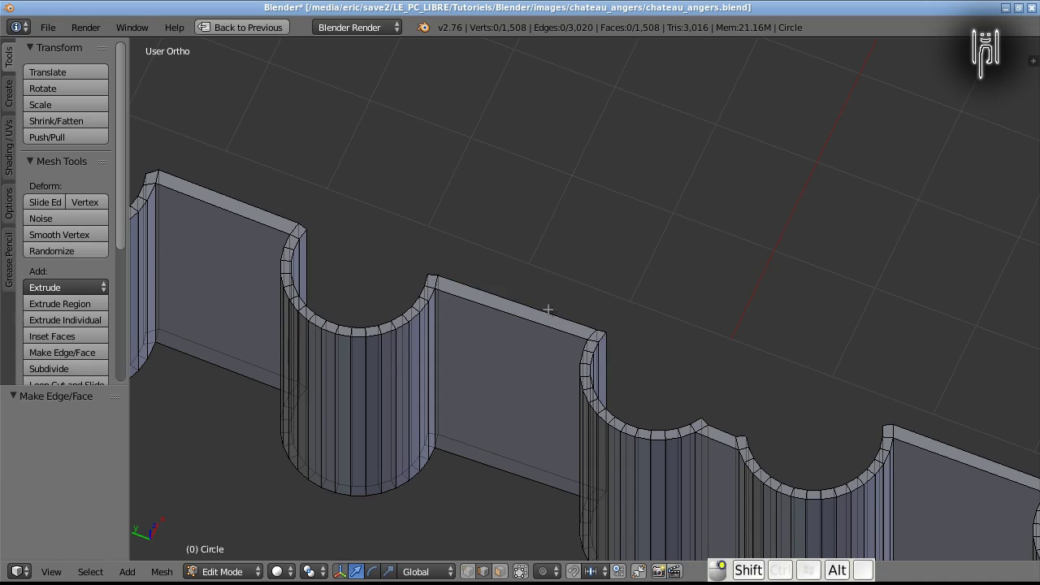
pyautogui.keyDown('alt'); pyautogui.keyDown('shift'); pyautogui.rightClick(548, 309); pyautogui.keyUp('shift'); pyautogui.keyUp('alt')
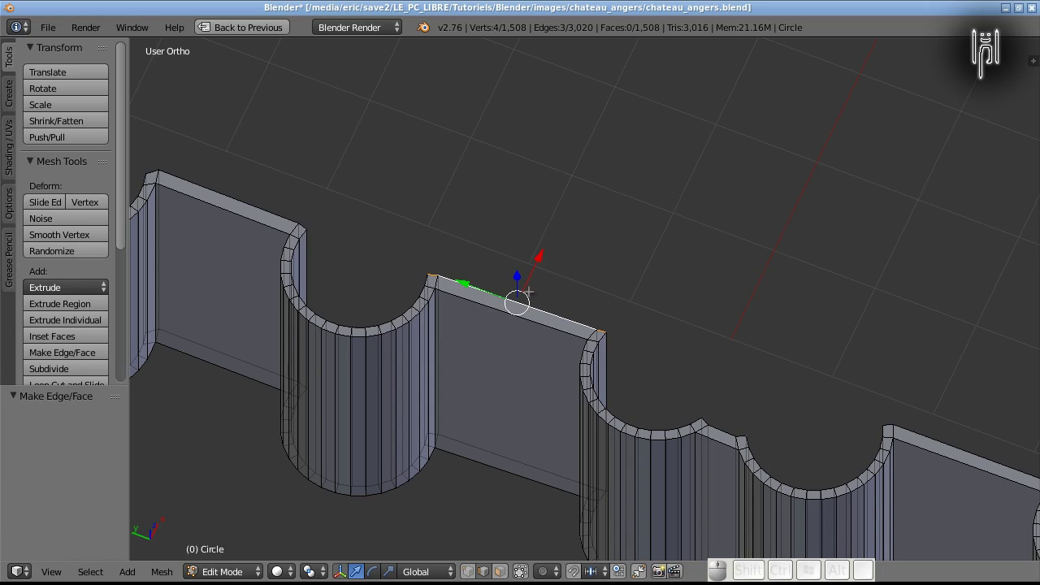
pyautogui.click(469, 571)
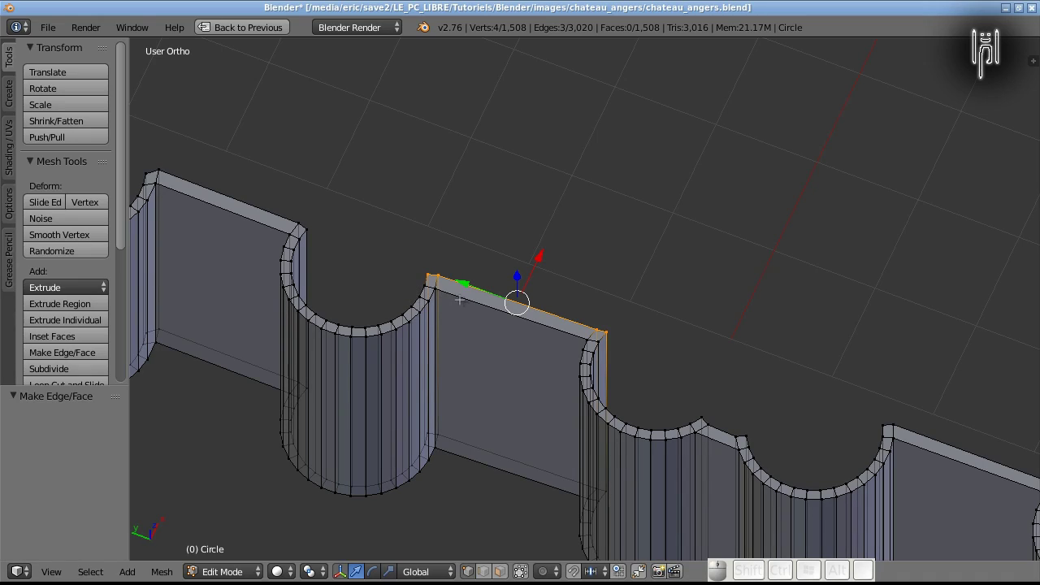
# Extend the selection northward along the adjacent tower's inner top rim and the next wall's inner top edge.
pyautogui.keyDown('alt'); pyautogui.keyDown('shift'); pyautogui.rightClick(416, 299); pyautogui.keyUp('shift'); pyautogui.keyUp('alt')
pyautogui.keyDown('alt'); pyautogui.keyDown('shift'); pyautogui.rightClick(300, 225); pyautogui.keyUp('shift'); pyautogui.keyUp('alt')
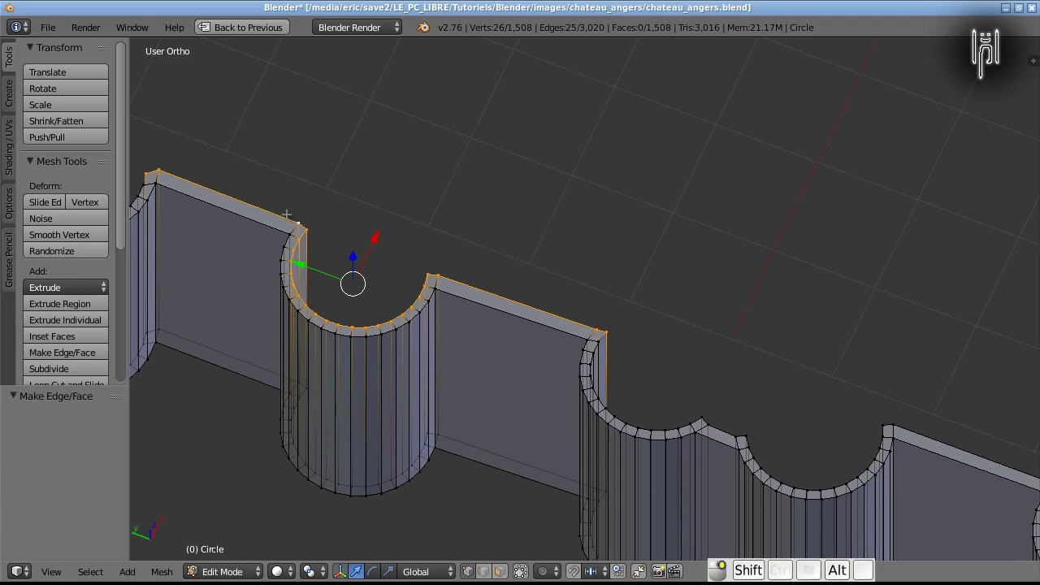
pyautogui.keyDown('alt'); pyautogui.keyDown('shift'); pyautogui.rightClick(596, 394); pyautogui.keyUp('shift'); pyautogui.keyUp('alt')
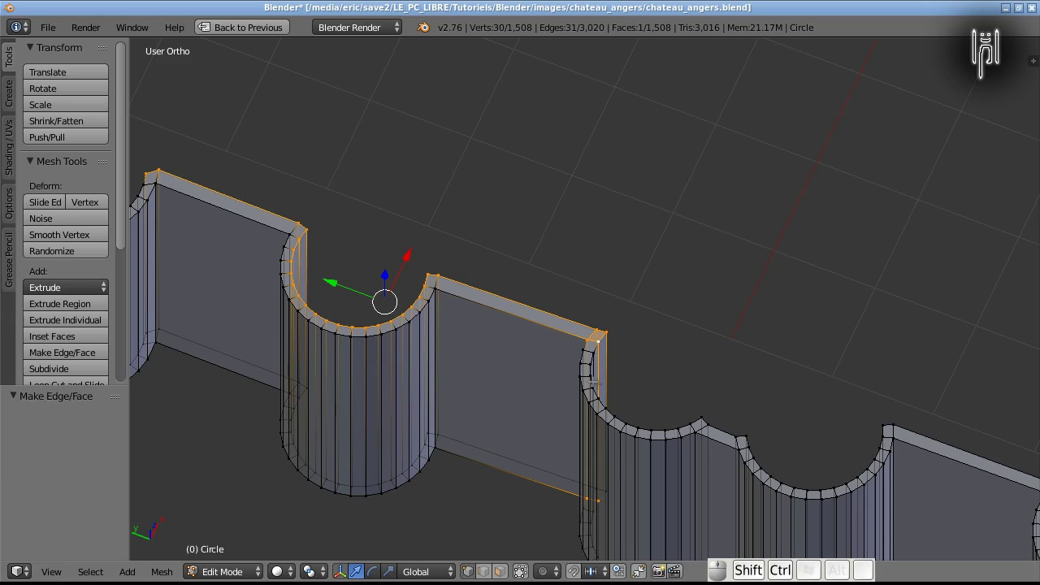
pyautogui.keyDown('alt'); pyautogui.keyDown('shift'); pyautogui.rightClick(594, 383); pyautogui.keyUp('shift'); pyautogui.keyUp('alt')
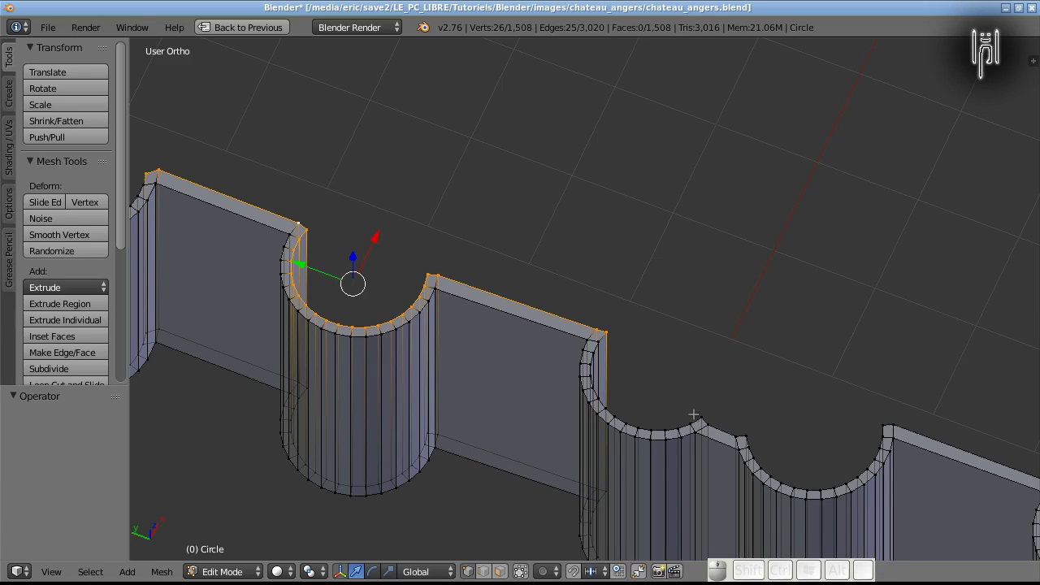
# Add the inner top edges of both close towers, their short linking wall and the wall section south of them to the selection.
pyautogui.keyDown('alt'); pyautogui.keyDown('shift'); pyautogui.rightClick(696, 418); pyautogui.keyUp('shift'); pyautogui.keyUp('alt')
pyautogui.keyDown('alt'); pyautogui.keyDown('shift'); pyautogui.rightClick(723, 428); pyautogui.keyUp('shift'); pyautogui.keyUp('alt')
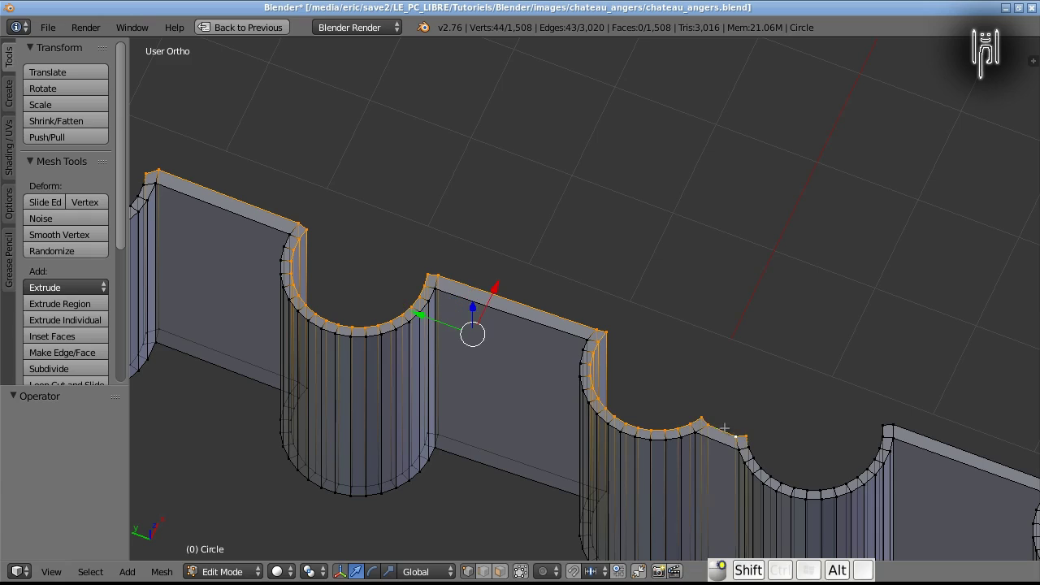
pyautogui.keyDown('alt'); pyautogui.keyDown('shift'); pyautogui.rightClick(768, 471); pyautogui.keyUp('shift'); pyautogui.keyUp('alt')
pyautogui.keyDown('alt'); pyautogui.keyDown('shift'); pyautogui.rightClick(927, 441); pyautogui.keyUp('shift'); pyautogui.keyUp('alt')
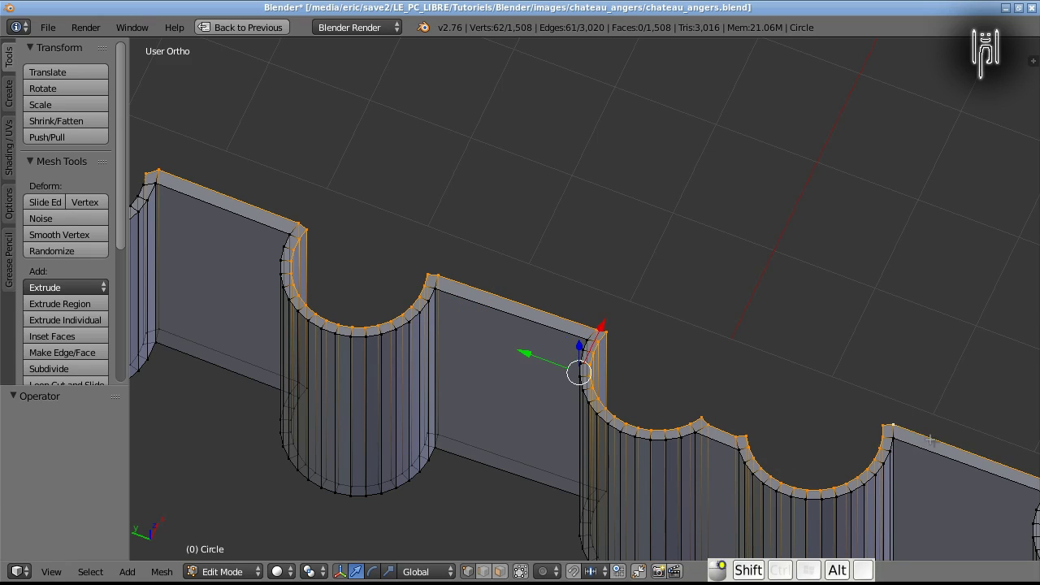
# Add the inner top edges of the last half-open western tower and the final wall up to the round end tower.
pyautogui.scroll(-5, 927, 442)
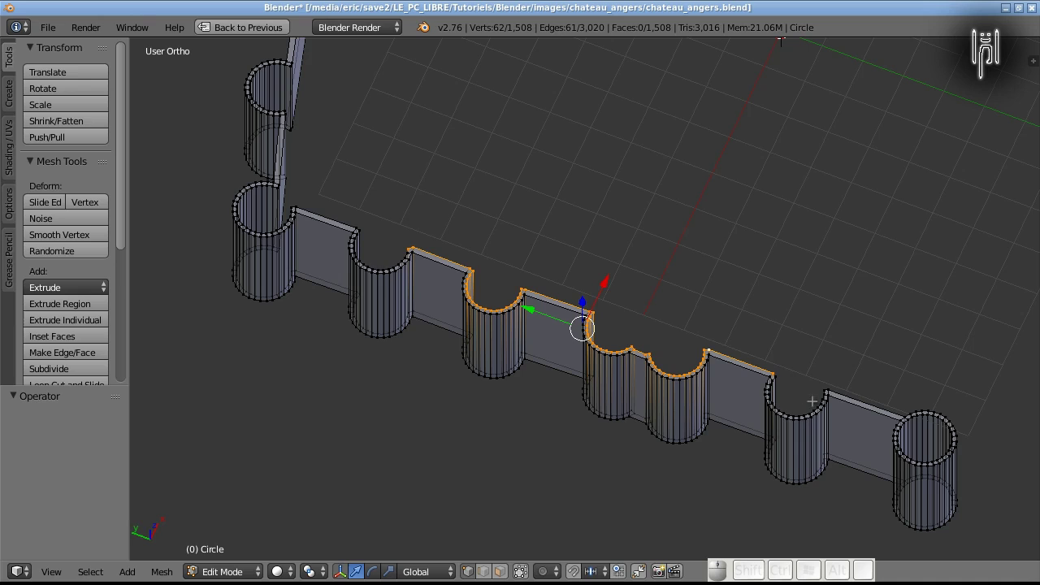
pyautogui.scroll(3, 811, 401)
pyautogui.press('shift')
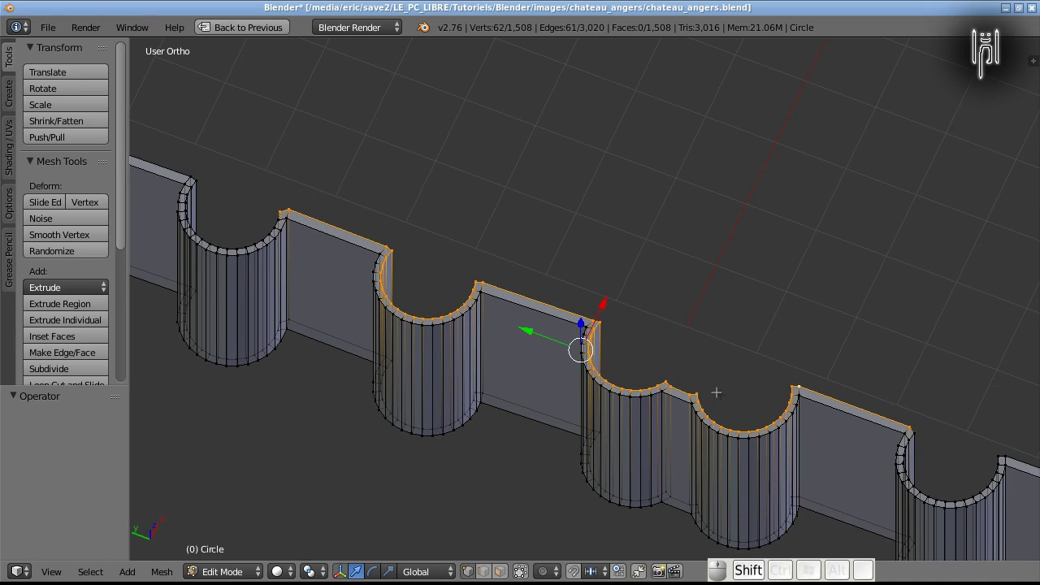
pyautogui.keyDown('shift'); pyautogui.moveTo(716, 393); pyautogui.dragTo(405, 303, button='middle'); pyautogui.keyUp('shift')
pyautogui.scroll(4, 540, 374)
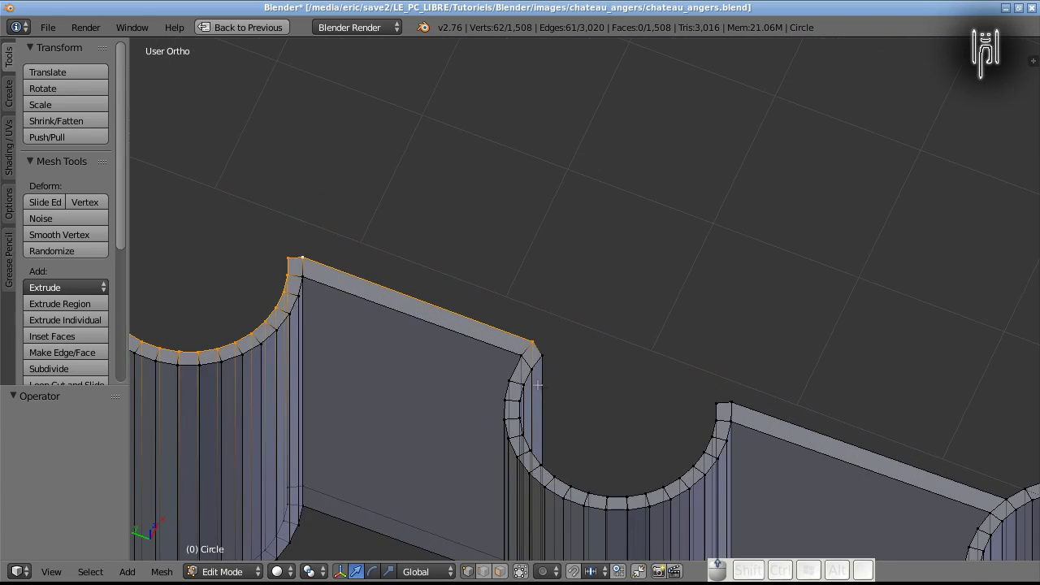
pyautogui.keyDown('shift'); pyautogui.moveTo(539, 375); pyautogui.dragTo(548, 258, button='middle'); pyautogui.keyUp('shift')
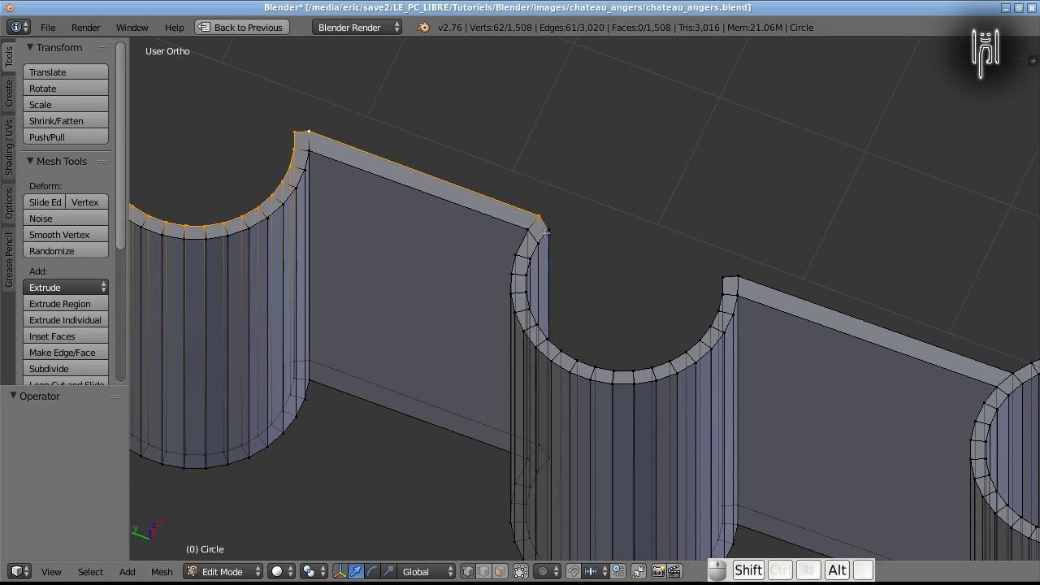
pyautogui.keyDown('alt'); pyautogui.keyDown('shift'); pyautogui.click(543, 231); pyautogui.keyUp('shift'); pyautogui.keyUp('alt')
pyautogui.keyDown('alt'); pyautogui.keyDown('shift'); pyautogui.click(768, 290); pyautogui.keyUp('shift'); pyautogui.keyUp('alt')
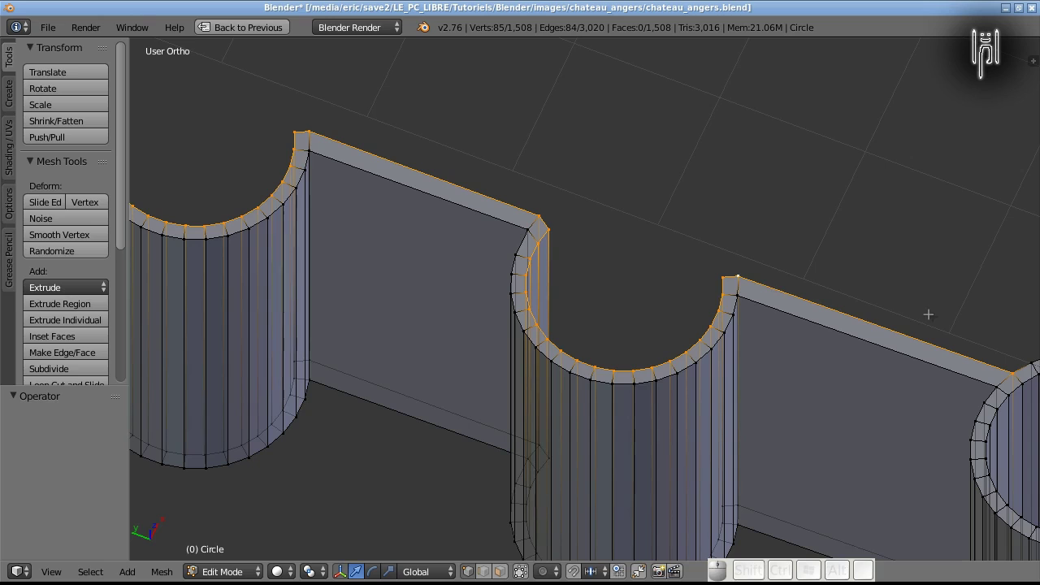
# Add the inner top edges of the northernmost half-open western tower and the wall up to the corner tower to the selection.
pyautogui.keyDown('shift'); pyautogui.moveTo(929, 314); pyautogui.dragTo(504, 267, button='middle'); pyautogui.keyUp('shift')
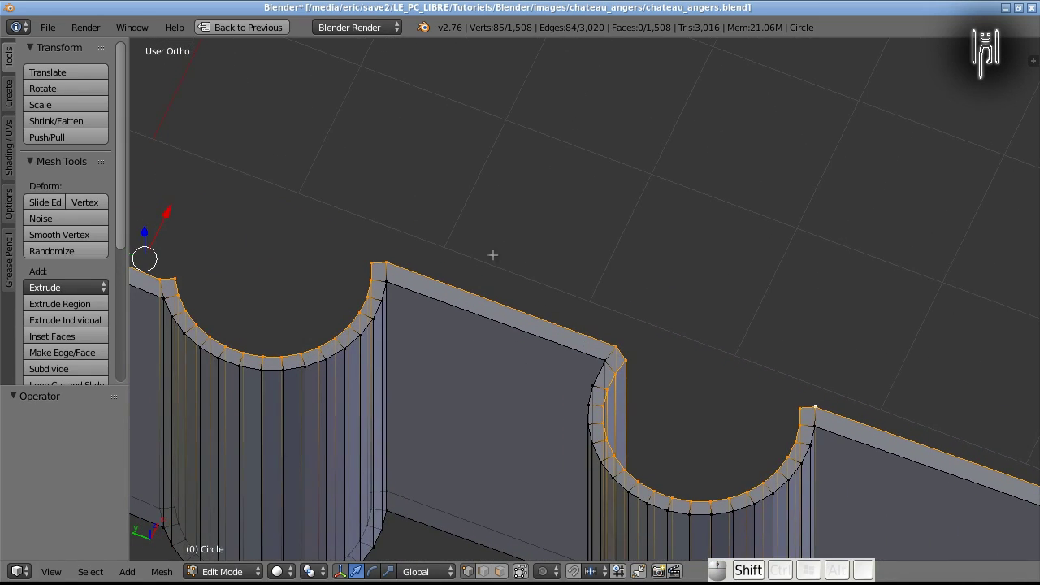
pyautogui.keyDown('shift'); pyautogui.moveTo(854, 336); pyautogui.dragTo(833, 484, button='middle'); pyautogui.keyUp('shift')
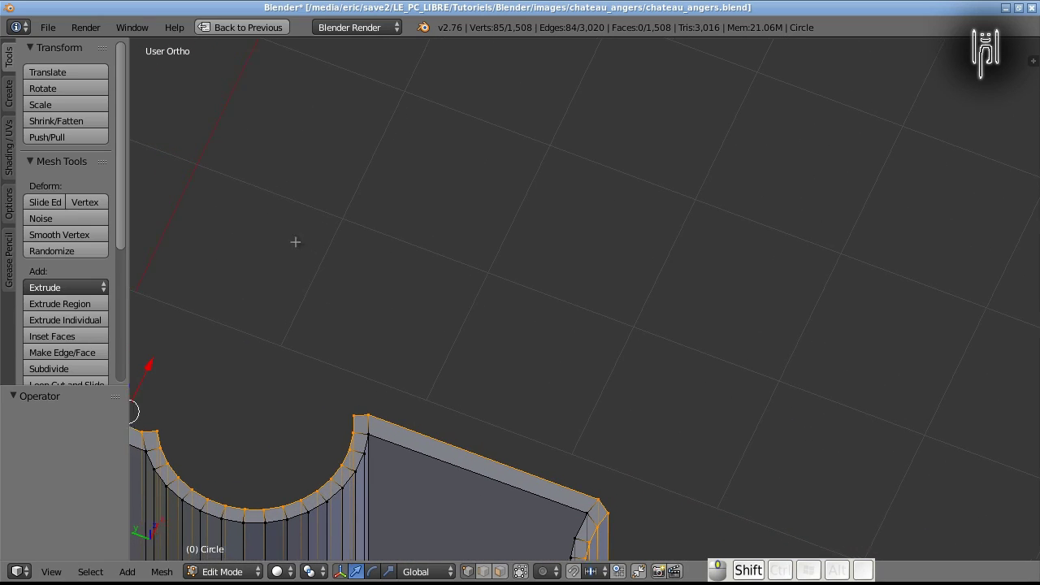
pyautogui.keyDown('shift'); pyautogui.moveTo(288, 239); pyautogui.dragTo(974, 381, button='middle'); pyautogui.keyUp('shift')
pyautogui.scroll(-7, 755, 324)
pyautogui.keyDown('shift'); pyautogui.moveTo(519, 225); pyautogui.dragTo(878, 328, button='middle'); pyautogui.keyUp('shift')
pyautogui.scroll(5, 877, 328)
pyautogui.keyDown('shift'); pyautogui.moveTo(920, 381); pyautogui.dragTo(655, 276, button='middle'); pyautogui.keyUp('shift')
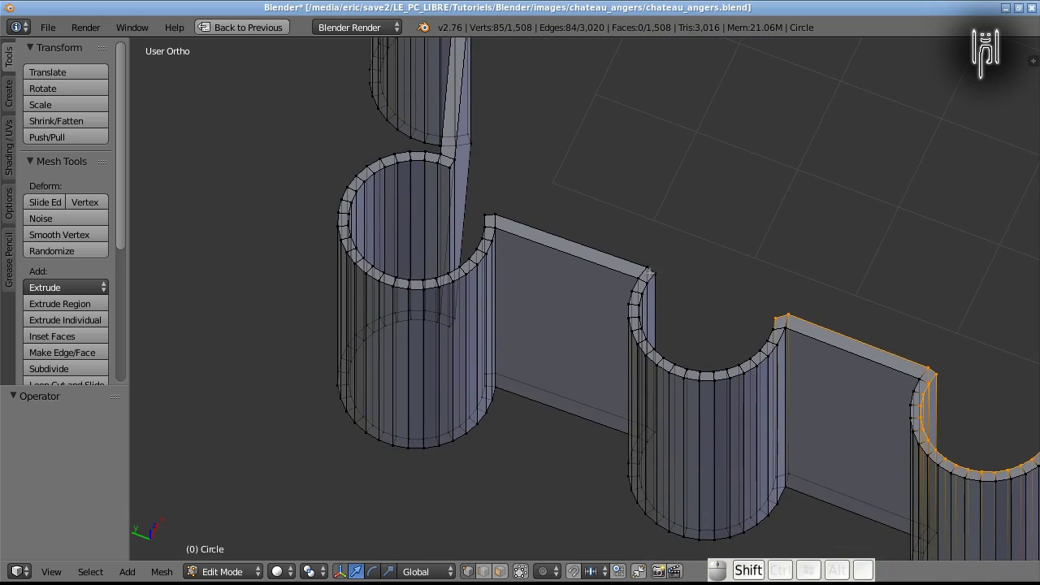
pyautogui.keyDown('alt'); pyautogui.keyDown('shift'); pyautogui.click(651, 276); pyautogui.keyUp('shift'); pyautogui.keyUp('alt')
pyautogui.keyDown('alt'); pyautogui.keyDown('shift'); pyautogui.click(614, 258); pyautogui.keyUp('shift'); pyautogui.keyUp('alt')
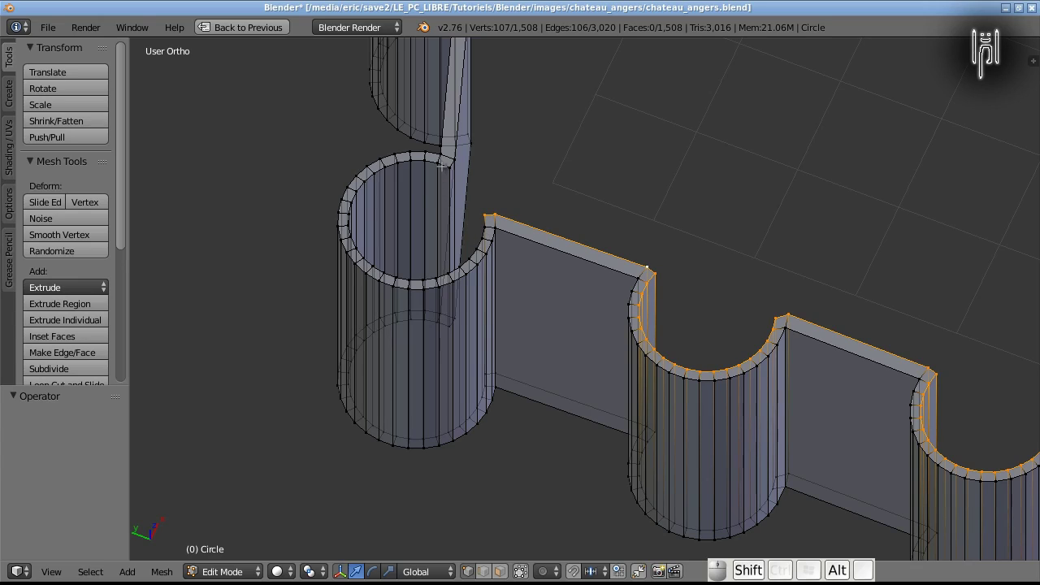
# Extend the selection along the northwest corner tower's inner rim, the northern half-open tower and the inner top edges of both northern walls.
pyautogui.keyDown('alt'); pyautogui.keyDown('shift'); pyautogui.click(443, 163); pyautogui.keyUp('shift'); pyautogui.keyUp('alt')
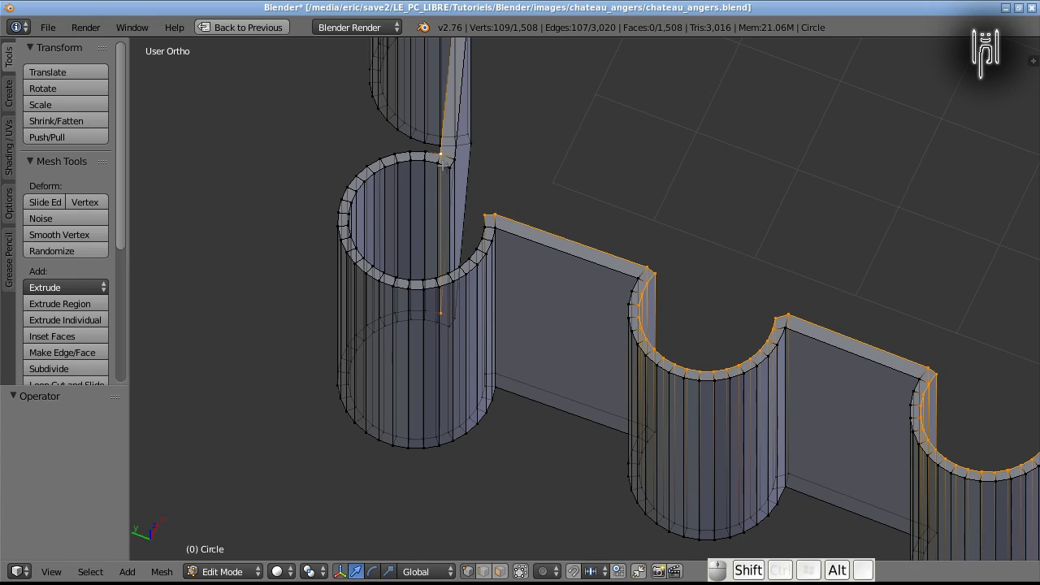
pyautogui.hotkey('ctrl', 'z')
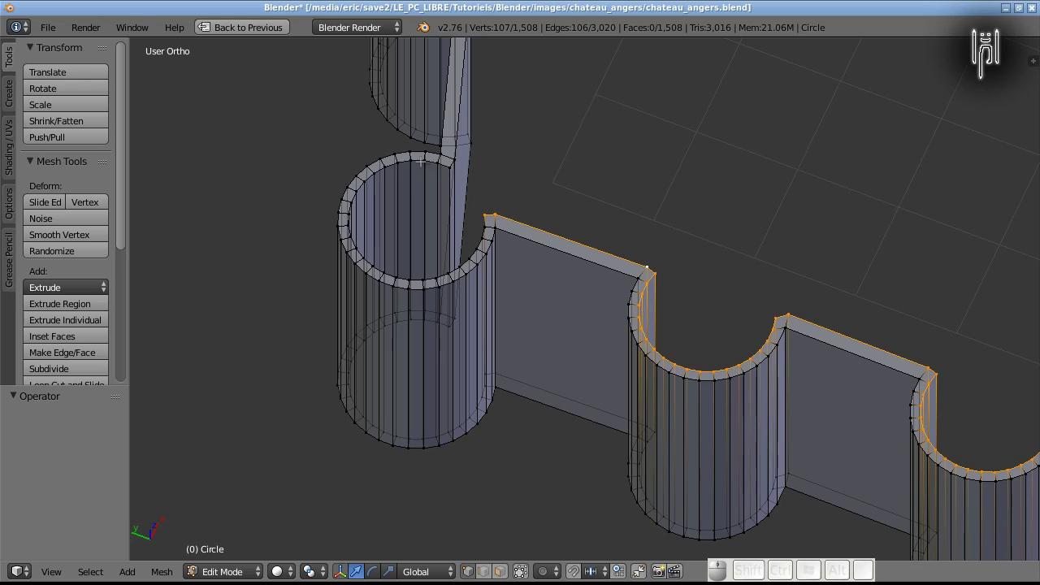
pyautogui.keyDown('alt'); pyautogui.keyDown('shift'); pyautogui.click(421, 162); pyautogui.keyUp('shift'); pyautogui.keyUp('alt')
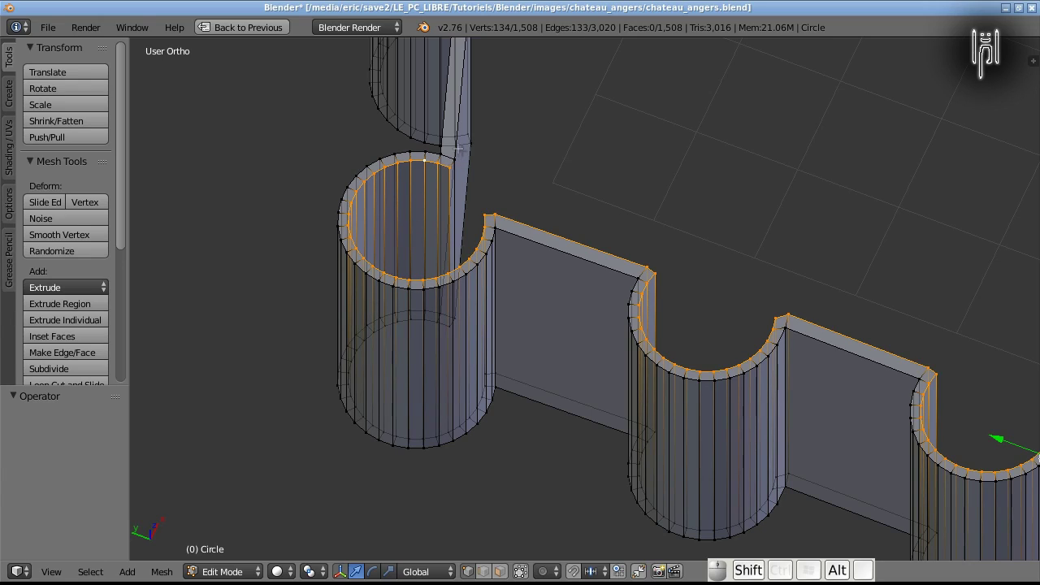
pyautogui.keyDown('alt'); pyautogui.keyDown('shift'); pyautogui.click(452, 164); pyautogui.keyUp('shift'); pyautogui.keyUp('alt')
pyautogui.keyDown('shift'); pyautogui.moveTo(285, 143); pyautogui.dragTo(430, 359, button='middle'); pyautogui.keyUp('shift')
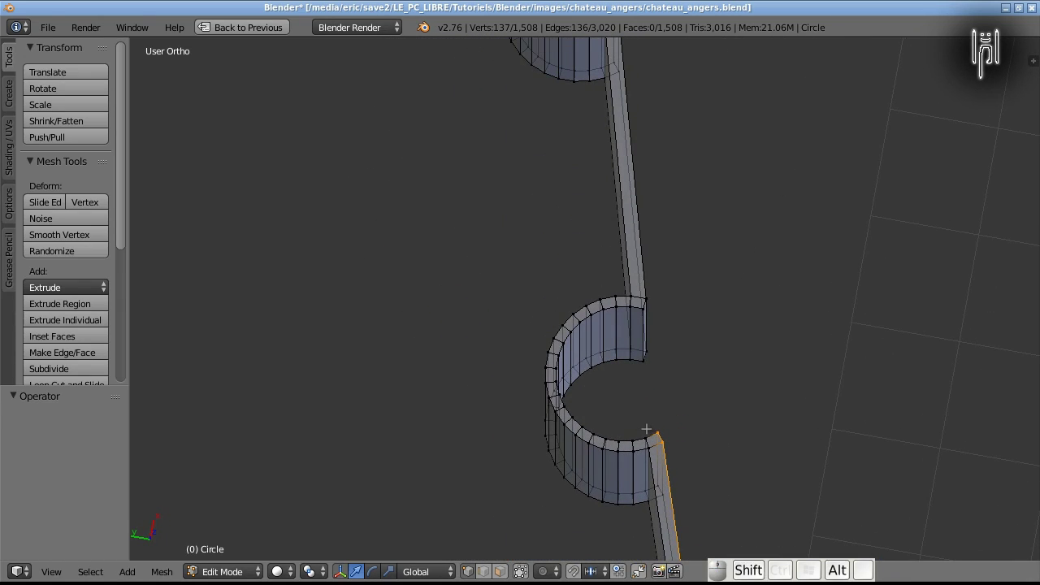
pyautogui.keyDown('alt'); pyautogui.keyDown('shift'); pyautogui.click(635, 436); pyautogui.keyUp('shift'); pyautogui.keyUp('alt')
pyautogui.keyDown('alt'); pyautogui.keyDown('shift'); pyautogui.click(645, 289); pyautogui.keyUp('shift'); pyautogui.keyUp('alt')
# Add the rims of the two close northeast towers, their short linking wall, and the outer rim leading to the next wall's inner top edge.
pyautogui.moveTo(441, 195); pyautogui.dragTo(451, 97, button='middle')
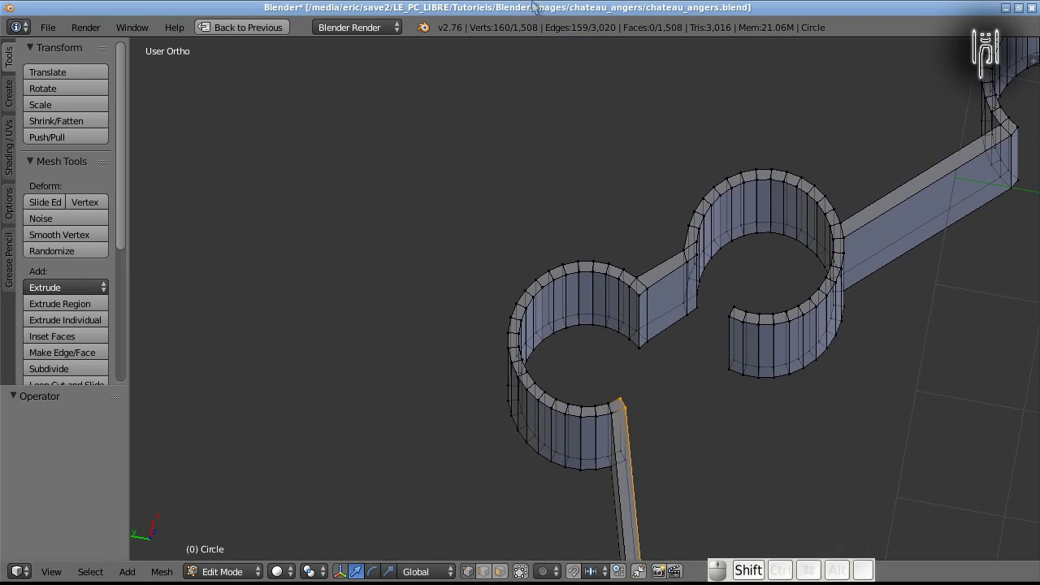
pyautogui.keyDown('alt'); pyautogui.keyDown('shift'); pyautogui.click(599, 403); pyautogui.keyUp('shift'); pyautogui.keyUp('alt')
pyautogui.keyDown('alt'); pyautogui.keyDown('shift'); pyautogui.click(663, 284); pyautogui.keyUp('shift'); pyautogui.keyUp('alt')
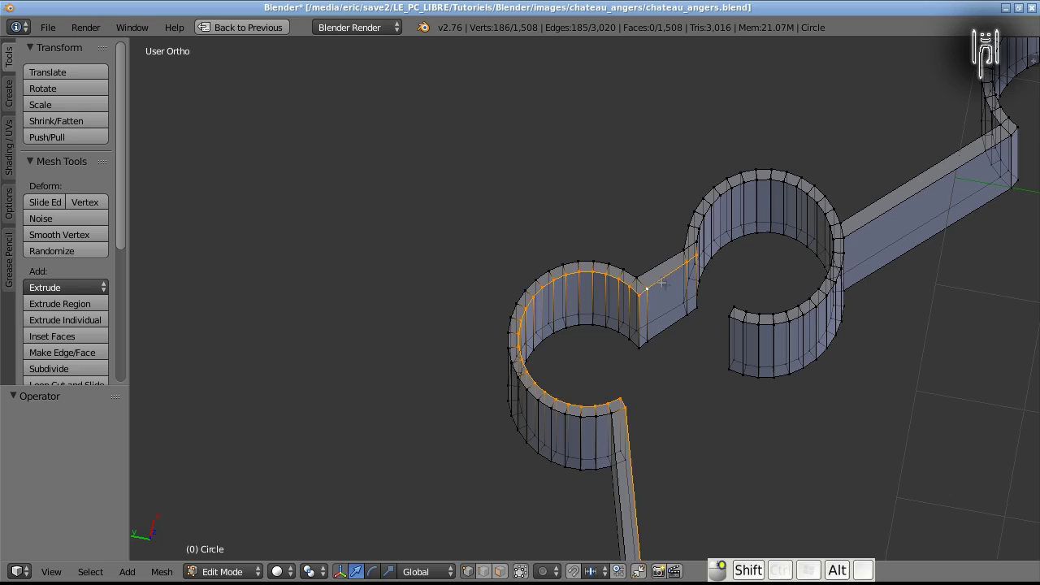
pyautogui.keyDown('alt'); pyautogui.keyDown('shift'); pyautogui.click(709, 210); pyautogui.keyUp('shift'); pyautogui.keyUp('alt')
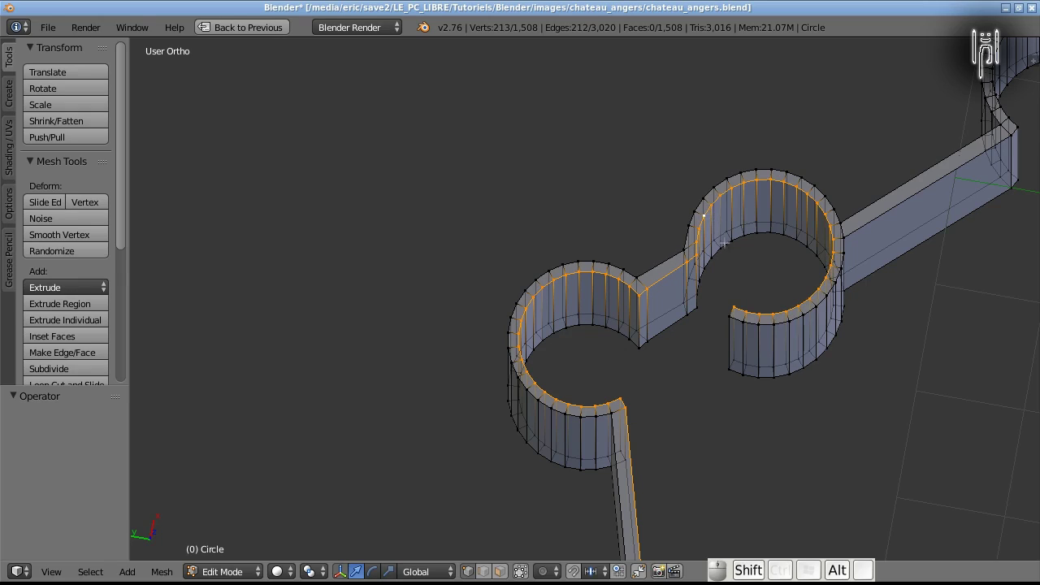
pyautogui.keyDown('alt'); pyautogui.keyDown('shift'); pyautogui.click(739, 320); pyautogui.keyUp('shift'); pyautogui.keyUp('alt')
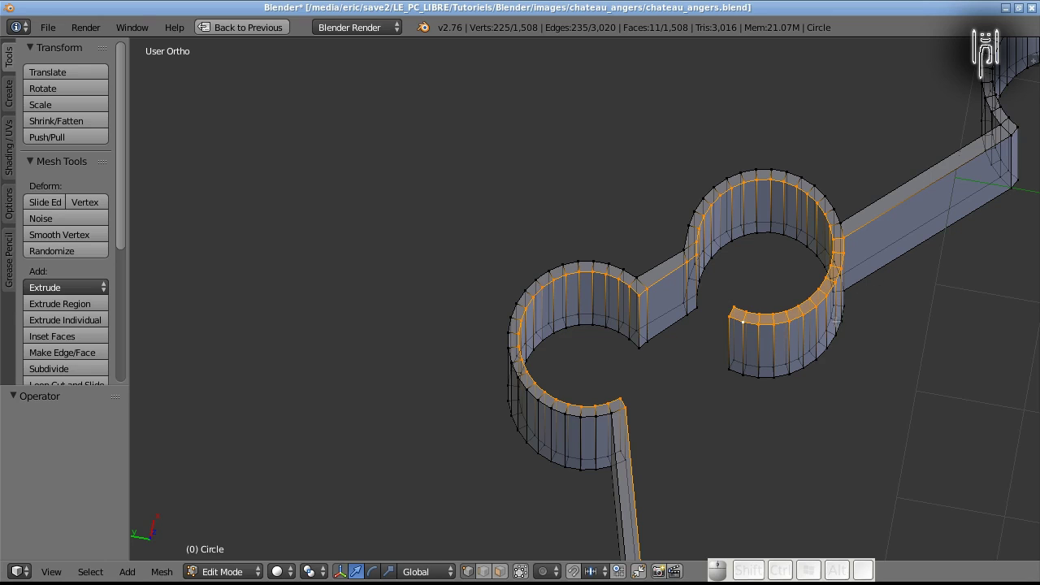
# Add the inner top edges of the next two half-open towers on the diagonal eastern stretch and the walls following them.
pyautogui.keyDown('shift'); pyautogui.moveTo(864, 321); pyautogui.dragTo(387, 489, button='middle'); pyautogui.keyUp('shift')
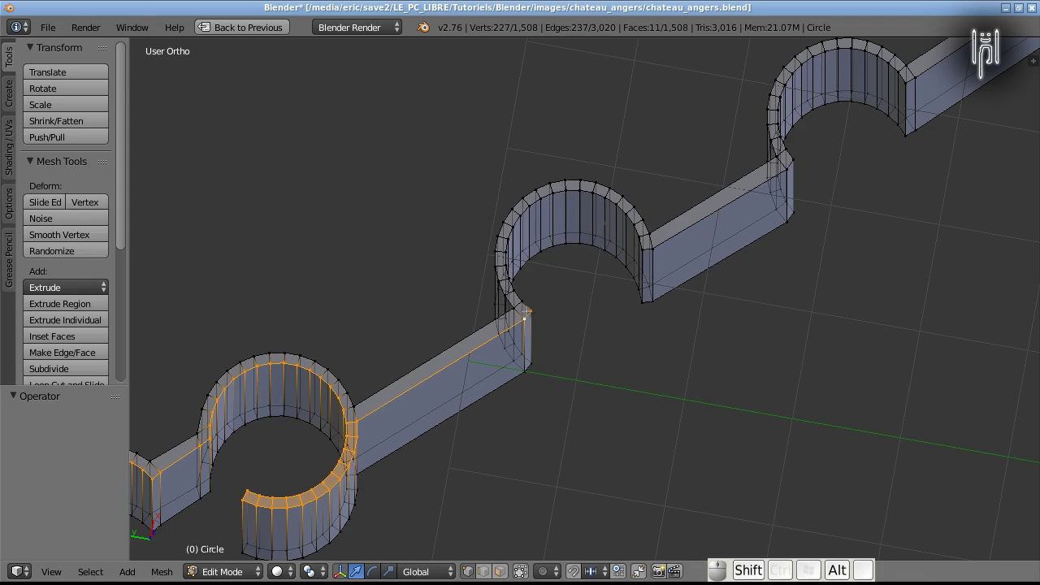
pyautogui.keyDown('alt'); pyautogui.keyDown('shift'); pyautogui.rightClick(529, 308); pyautogui.keyUp('shift'); pyautogui.keyUp('alt')
pyautogui.keyDown('alt'); pyautogui.keyDown('shift'); pyautogui.rightClick(668, 243); pyautogui.keyUp('shift'); pyautogui.keyUp('alt')
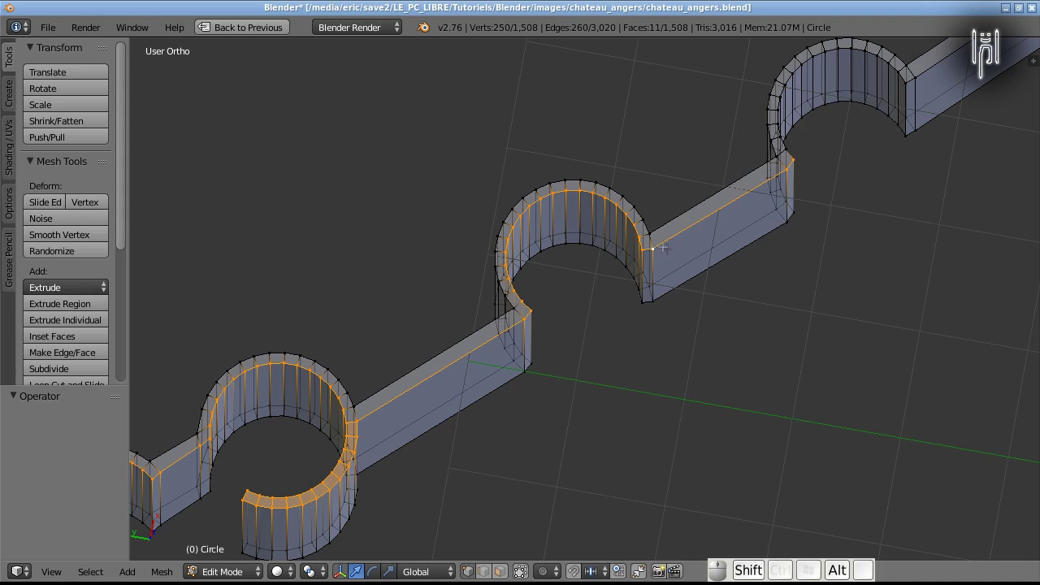
pyautogui.keyDown('shift'); pyautogui.moveTo(692, 284); pyautogui.dragTo(456, 499, button='middle'); pyautogui.keyUp('shift')
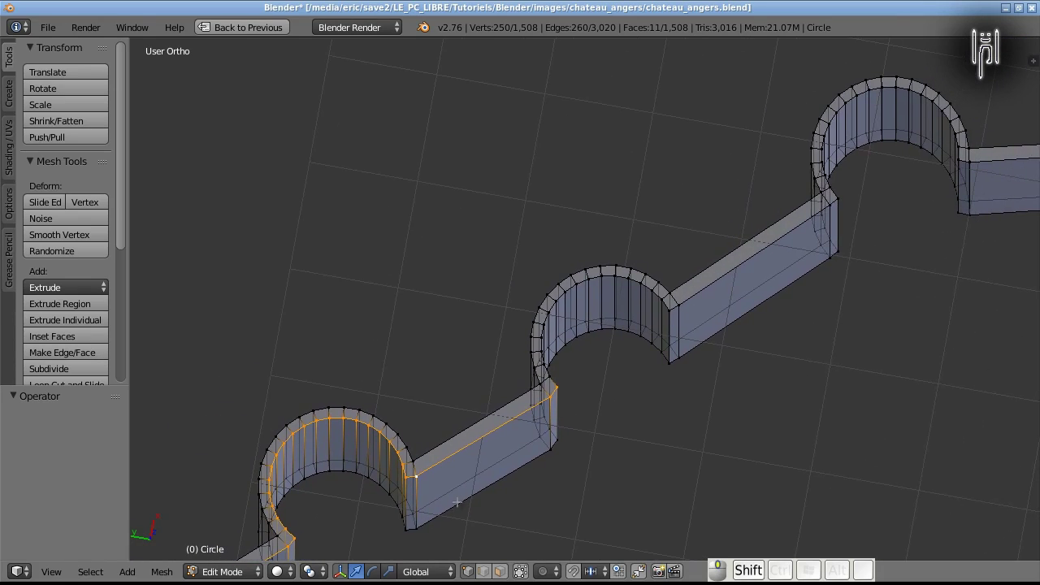
pyautogui.keyDown('alt'); pyautogui.keyDown('shift'); pyautogui.rightClick(649, 289); pyautogui.keyUp('shift'); pyautogui.keyUp('alt')
pyautogui.keyDown('alt'); pyautogui.keyDown('shift'); pyautogui.rightClick(696, 287); pyautogui.keyUp('shift'); pyautogui.keyUp('alt')
# Add the inner top edges of the tower at the eastern bend, the half-open tower after it and the walls following both.
pyautogui.keyDown('shift'); pyautogui.moveTo(679, 224); pyautogui.dragTo(342, 421, button='middle'); pyautogui.keyUp('shift')
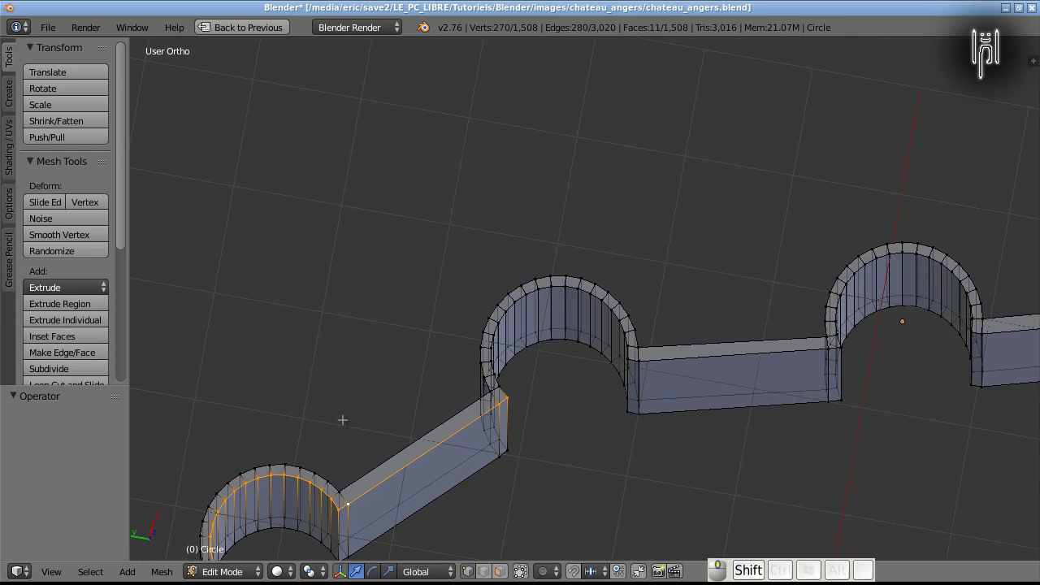
pyautogui.keyDown('alt'); pyautogui.keyDown('shift'); pyautogui.rightClick(518, 299); pyautogui.keyUp('shift'); pyautogui.keyUp('alt')
pyautogui.keyDown('alt'); pyautogui.keyDown('shift'); pyautogui.rightClick(677, 364); pyautogui.keyUp('shift'); pyautogui.keyUp('alt')
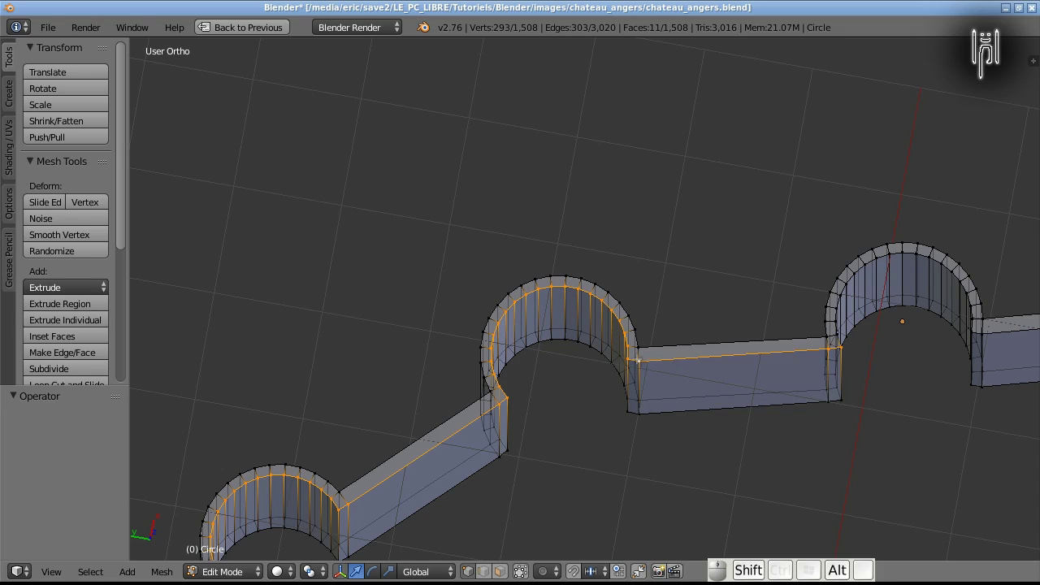
pyautogui.keyDown('shift'); pyautogui.moveTo(677, 363); pyautogui.dragTo(431, 358, button='middle'); pyautogui.keyUp('shift')
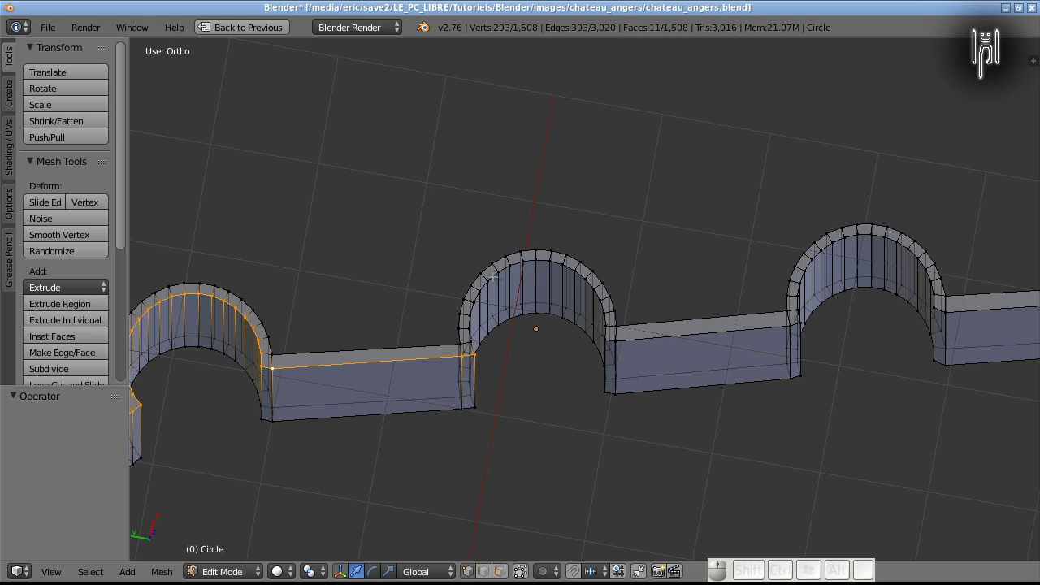
pyautogui.keyDown('alt'); pyautogui.keyDown('shift'); pyautogui.rightClick(494, 275); pyautogui.keyUp('shift'); pyautogui.keyUp('alt')
pyautogui.keyDown('alt'); pyautogui.keyDown('shift'); pyautogui.rightClick(495, 274); pyautogui.keyUp('shift'); pyautogui.keyUp('alt')
pyautogui.keyDown('alt'); pyautogui.keyDown('shift'); pyautogui.rightClick(503, 271); pyautogui.keyUp('shift'); pyautogui.keyUp('alt')
pyautogui.keyDown('alt'); pyautogui.keyDown('shift'); pyautogui.rightClick(654, 335); pyautogui.keyUp('shift'); pyautogui.keyUp('alt')
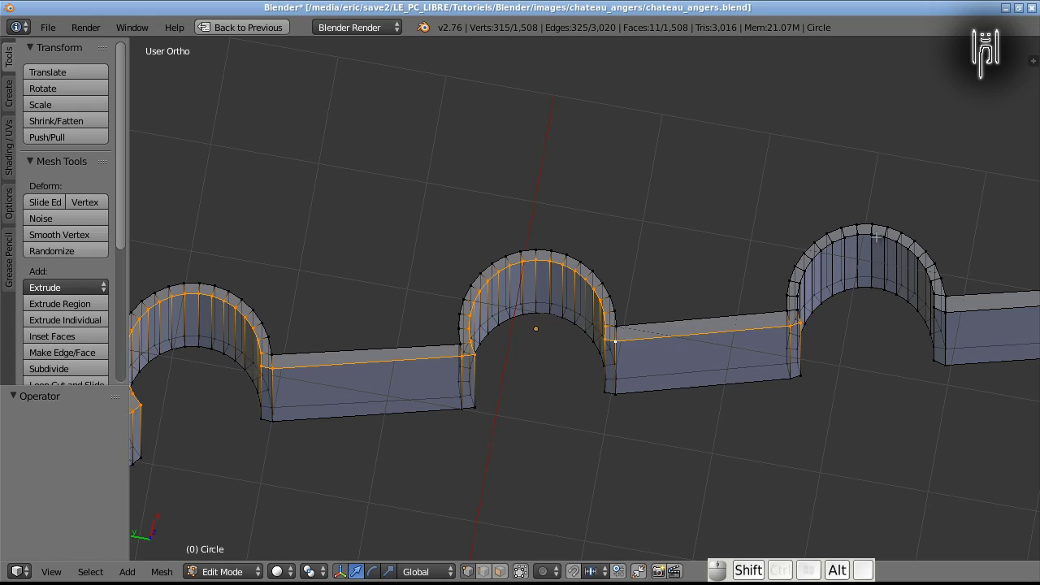
# Add the inner top edges of the last two half-open eastern towers and their walls up to the round end tower.
pyautogui.keyDown('alt'); pyautogui.keyDown('shift'); pyautogui.rightClick(877, 238); pyautogui.keyUp('shift'); pyautogui.keyUp('alt')
pyautogui.keyDown('alt'); pyautogui.keyDown('shift'); pyautogui.rightClick(975, 317); pyautogui.keyUp('shift'); pyautogui.keyUp('alt')
pyautogui.keyDown('shift'); pyautogui.moveTo(951, 322); pyautogui.dragTo(323, 356, button='middle'); pyautogui.keyUp('shift')
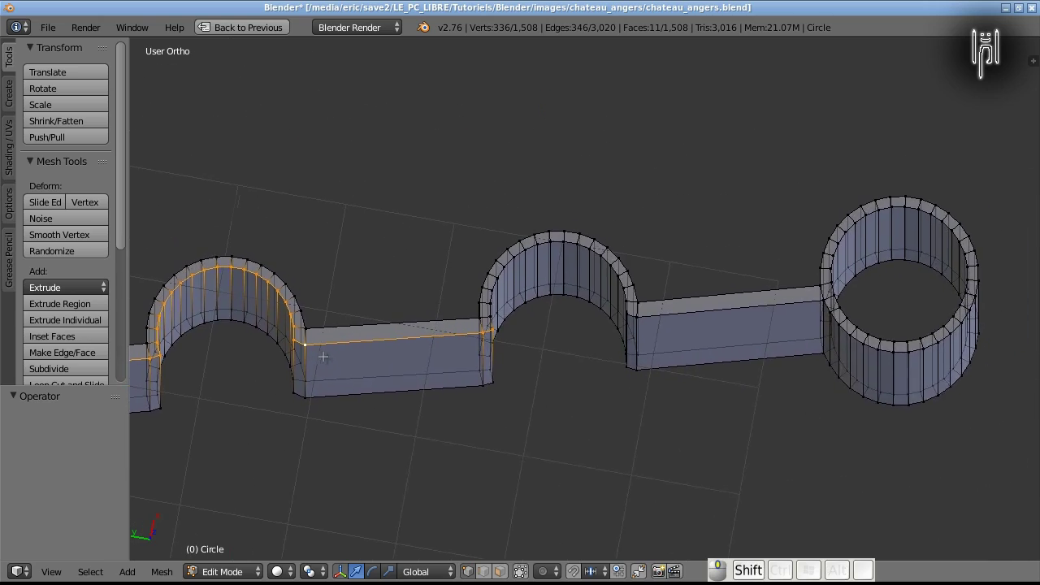
pyautogui.keyDown('alt'); pyautogui.keyDown('shift'); pyautogui.rightClick(487, 306); pyautogui.keyUp('shift'); pyautogui.keyUp('alt')
pyautogui.hotkey('ctrl', 'z')
pyautogui.keyDown('alt'); pyautogui.keyDown('shift'); pyautogui.rightClick(556, 242); pyautogui.keyUp('shift'); pyautogui.keyUp('alt')
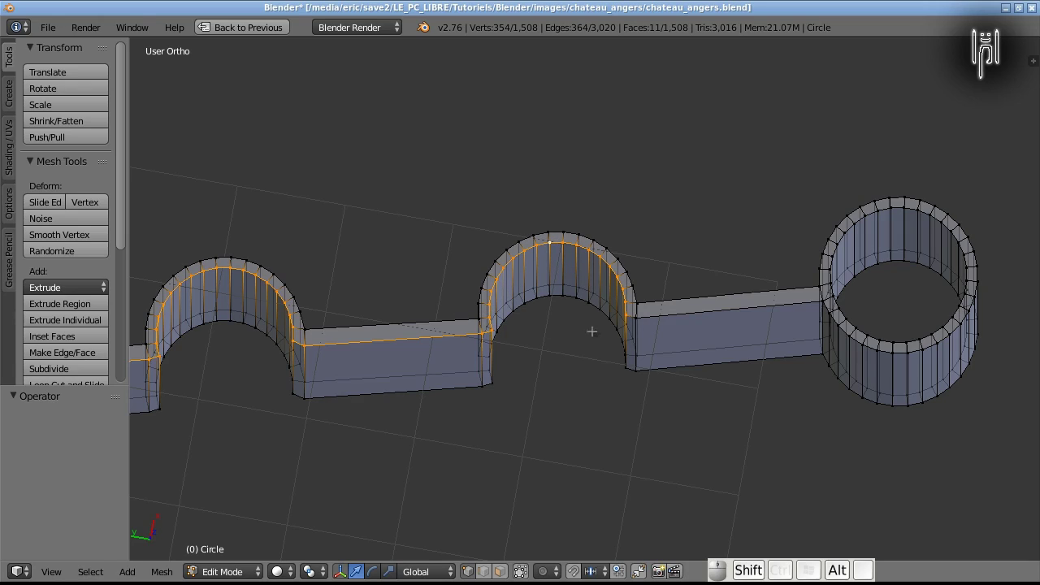
pyautogui.keyDown('alt'); pyautogui.keyDown('shift'); pyautogui.rightClick(670, 317); pyautogui.keyUp('shift'); pyautogui.keyUp('alt')
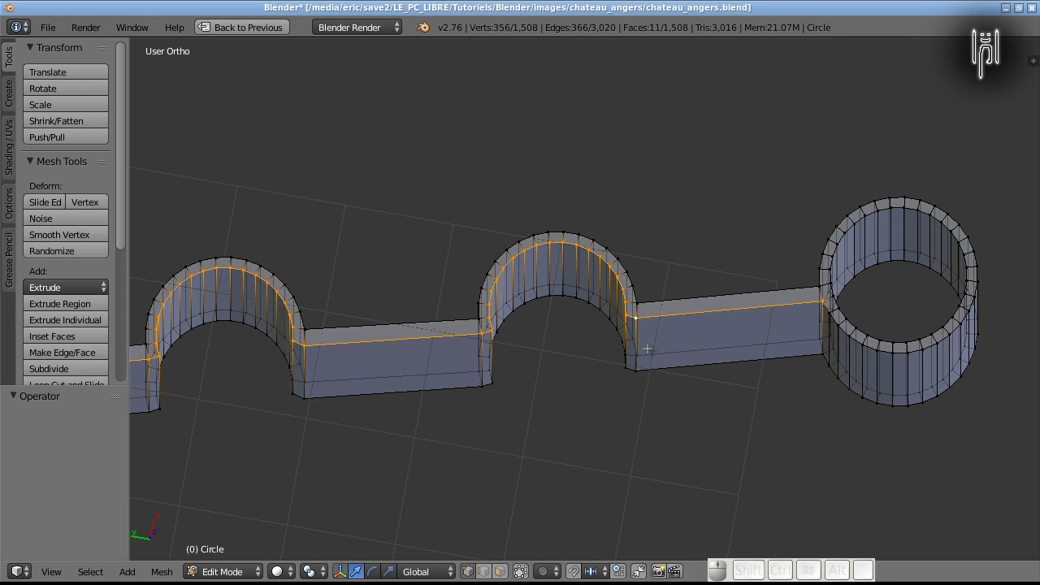
pyautogui.scroll(-10, 529, 385)
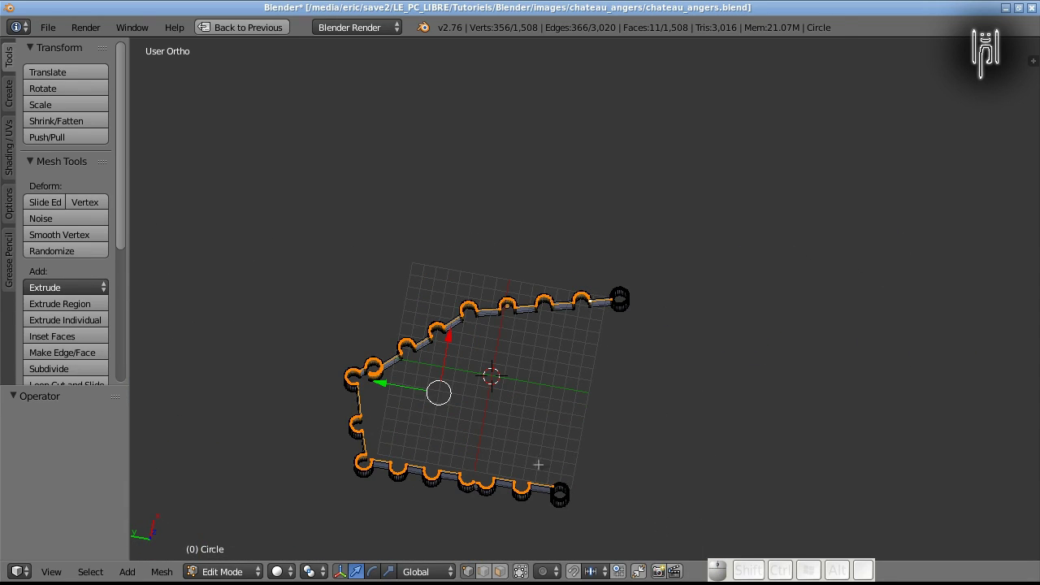
pyautogui.scroll(6, 529, 468)
pyautogui.scroll(2, 523, 471)
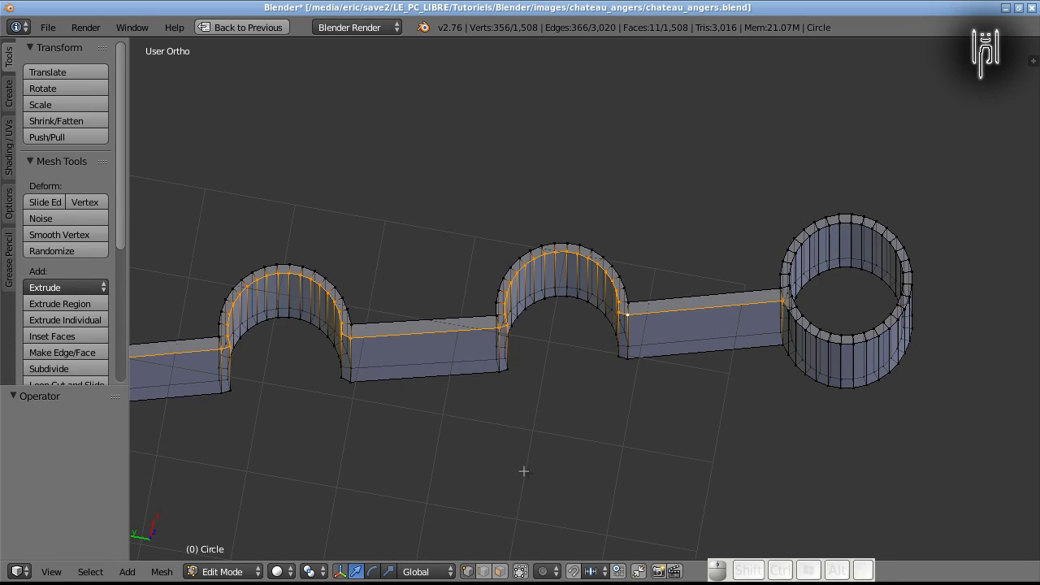
# Duplicate the selected inner top edges in place and separate the copy into its own object.
pyautogui.hotkey('shift', 'd')
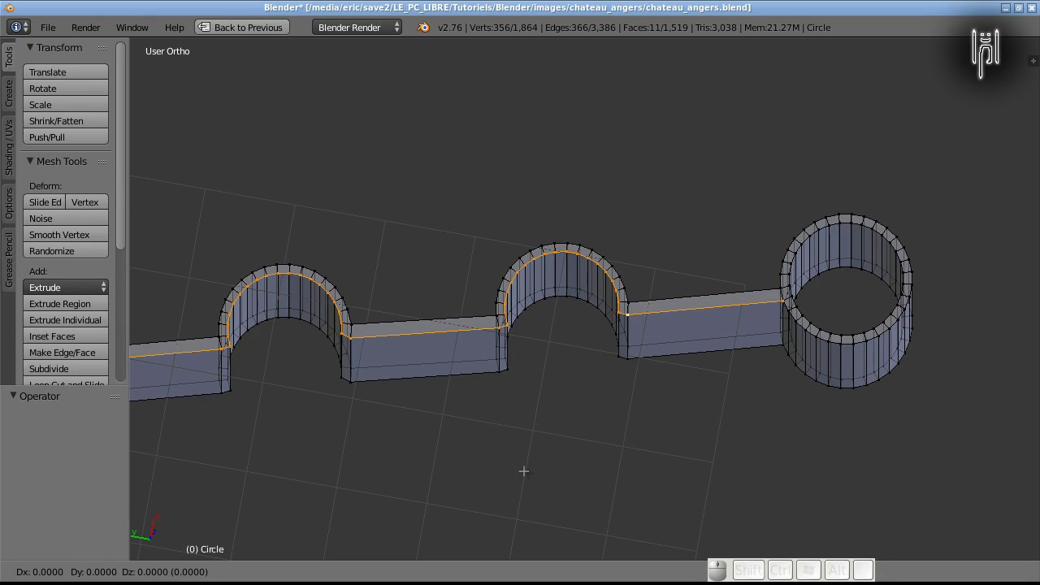
pyautogui.press('Escape')
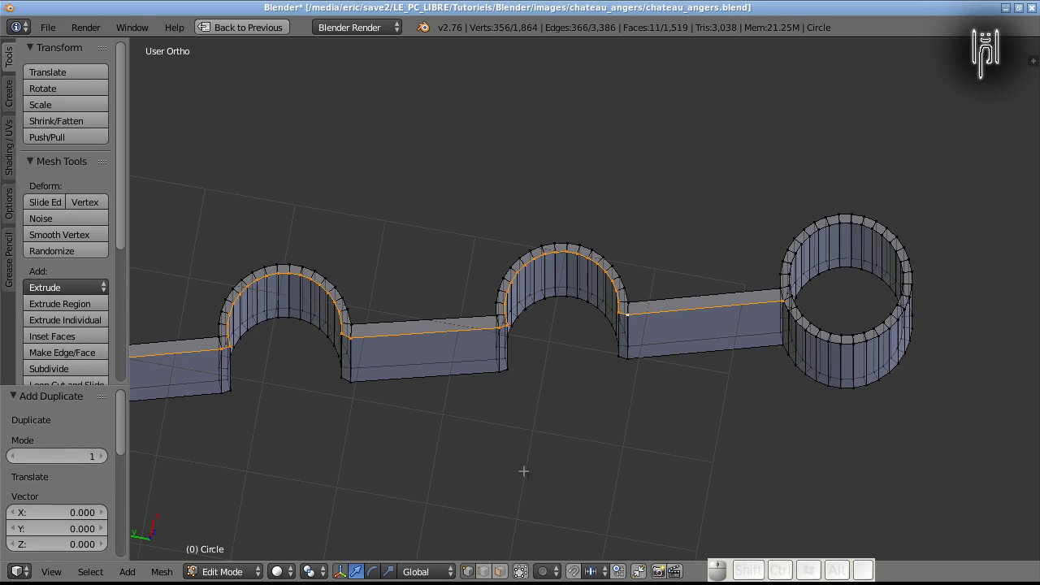
pyautogui.press('p')
pyautogui.click(523, 470)
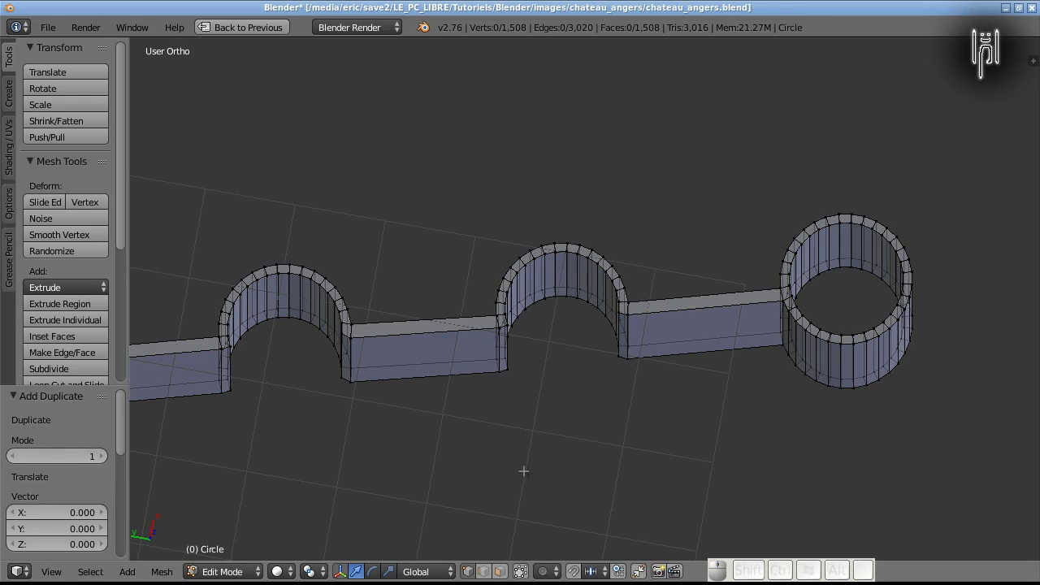
# Return to Object Mode, select only the separated edge outline and try moving it, then cancel the move.
pyautogui.press('Tab')
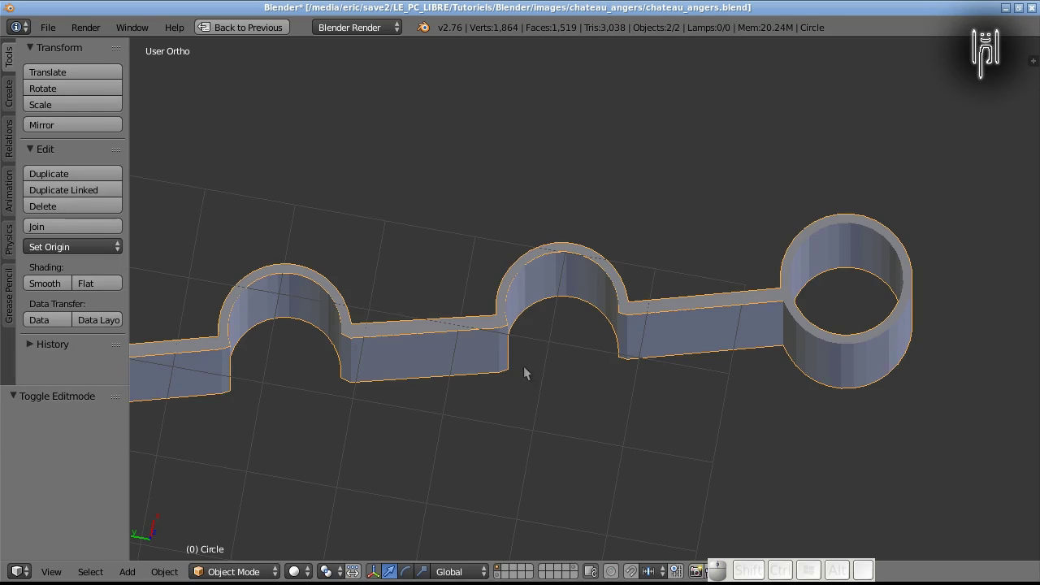
pyautogui.rightClick(485, 327)
pyautogui.scroll(-4, 486, 376)
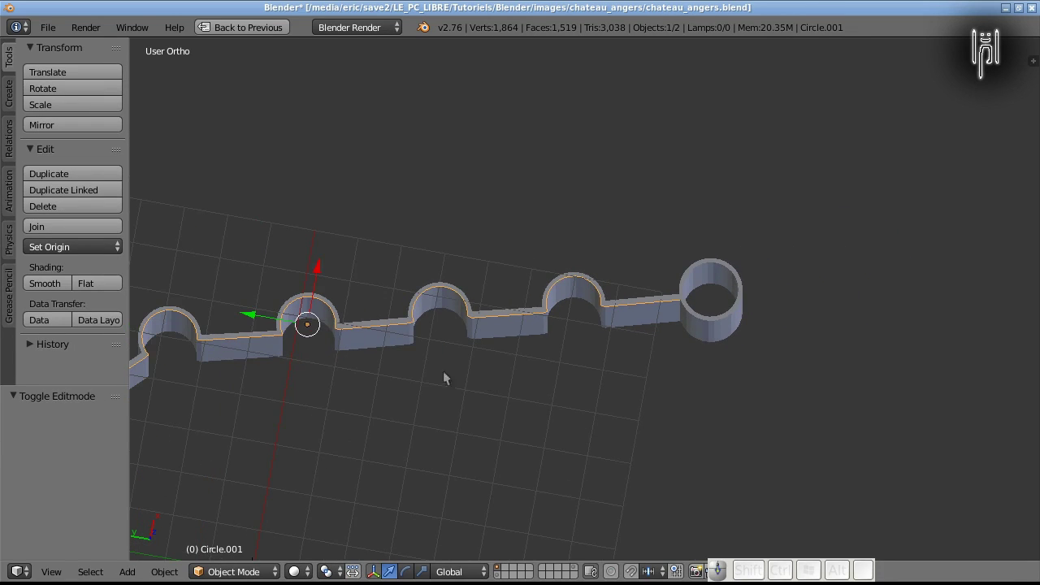
pyautogui.moveTo(357, 379); pyautogui.dragTo(294, 346, button='middle')
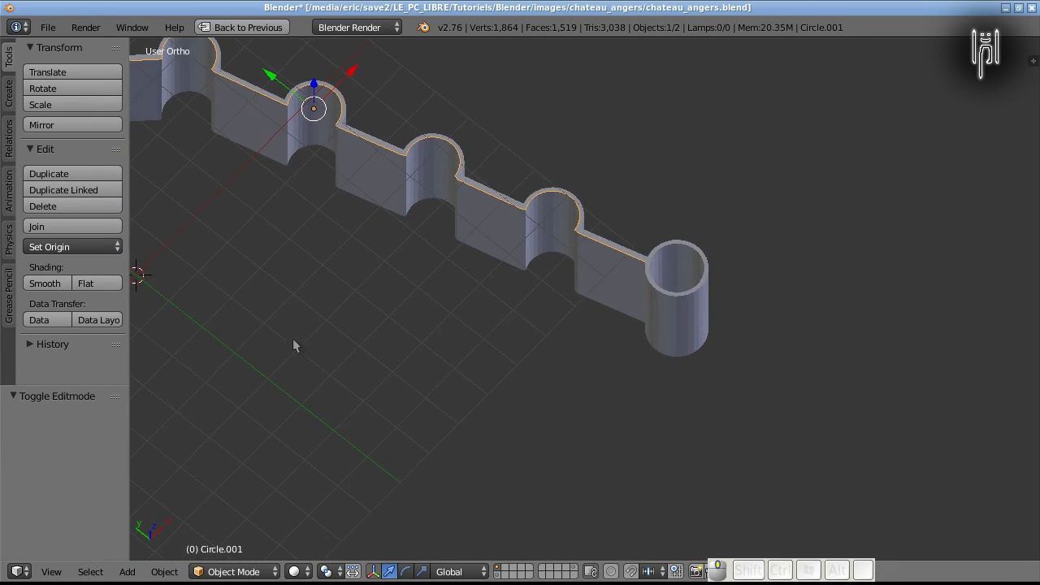
pyautogui.press('g')
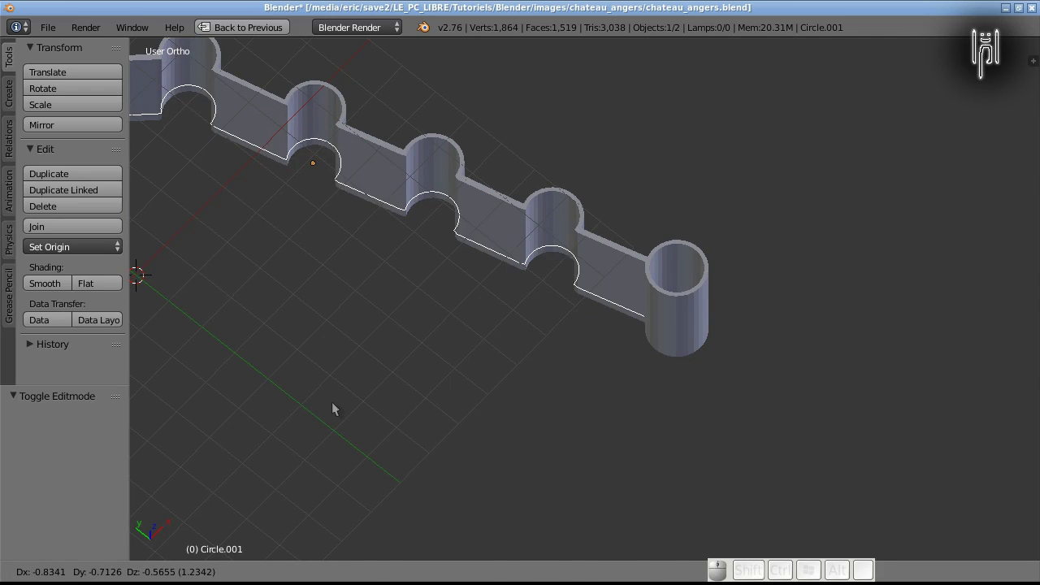
pyautogui.press('Escape')
# Inspect the separated rampart outline from the top against the aerial photo of the castle.
pyautogui.press('KP_7')
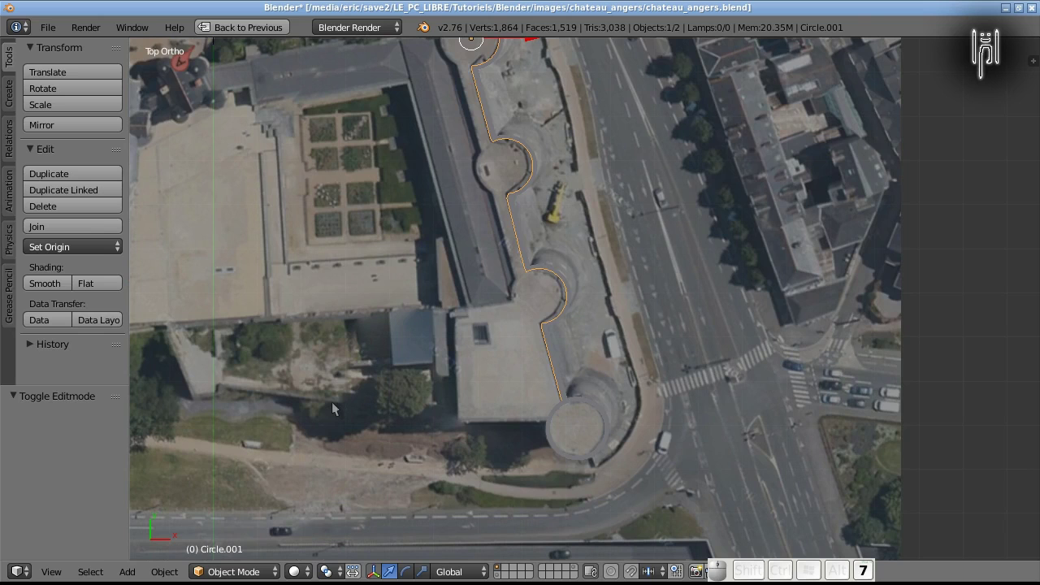
pyautogui.scroll(-1, 278, 341)
pyautogui.scroll(3, 276, 341)
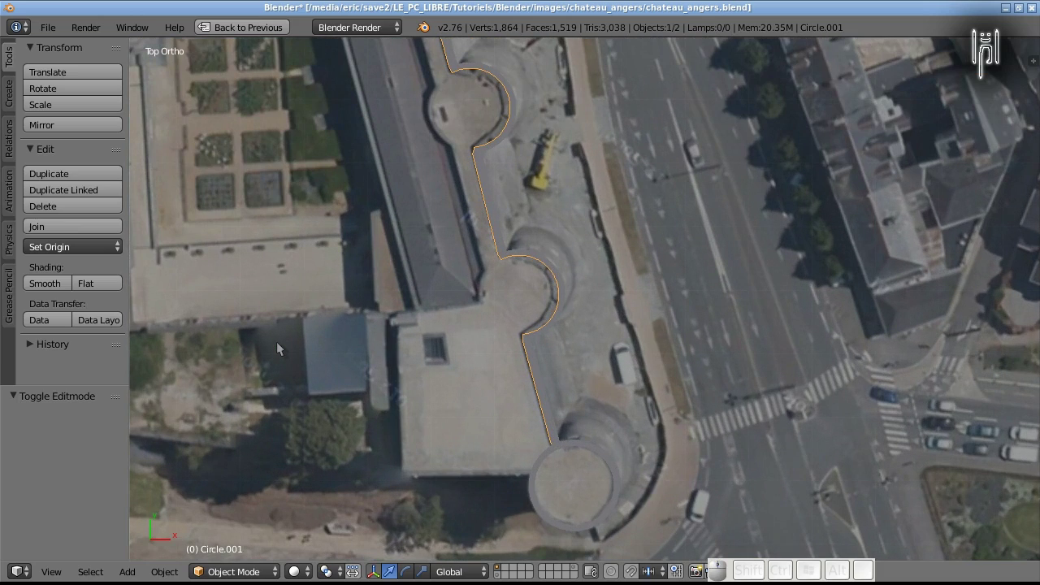
pyautogui.scroll(-3, 277, 342)
pyautogui.keyDown('shift'); pyautogui.moveTo(256, 345); pyautogui.dragTo(475, 514, button='middle'); pyautogui.keyUp('shift')
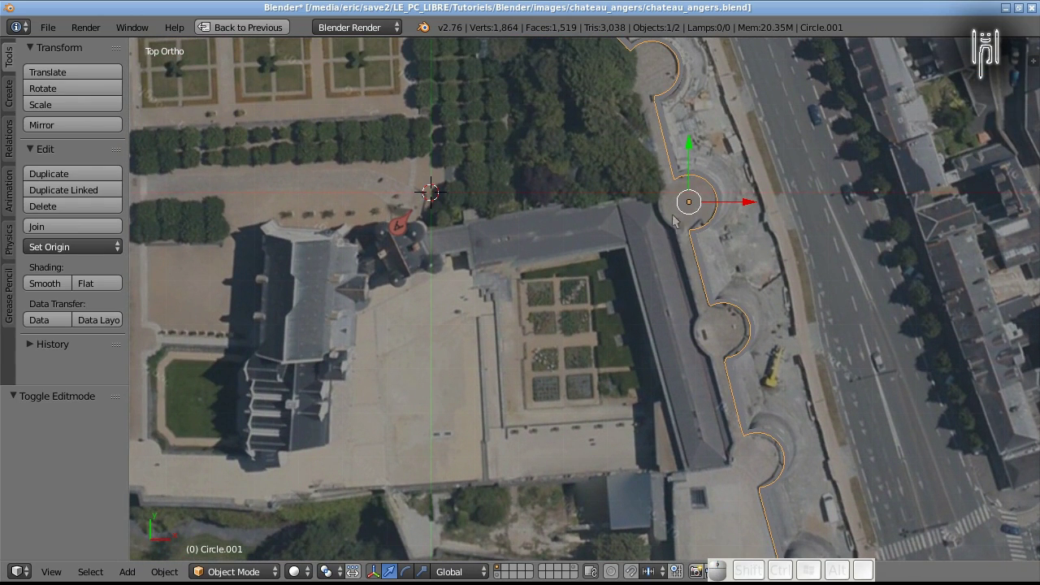
pyautogui.keyDown('shift'); pyautogui.moveTo(621, 105); pyautogui.dragTo(650, 221, button='middle'); pyautogui.keyUp('shift')
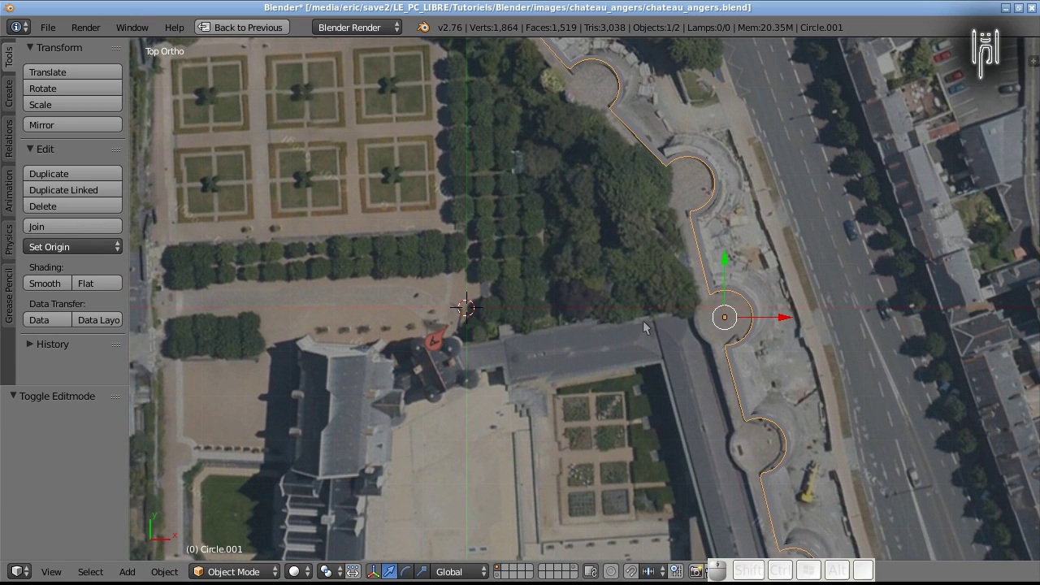
# Enter Edit Mode on the separated outline and extrude its south-eastern end vertex by X -0.265, Y -0.398 towards the round end tower.
pyautogui.scroll(1, 641, 319)
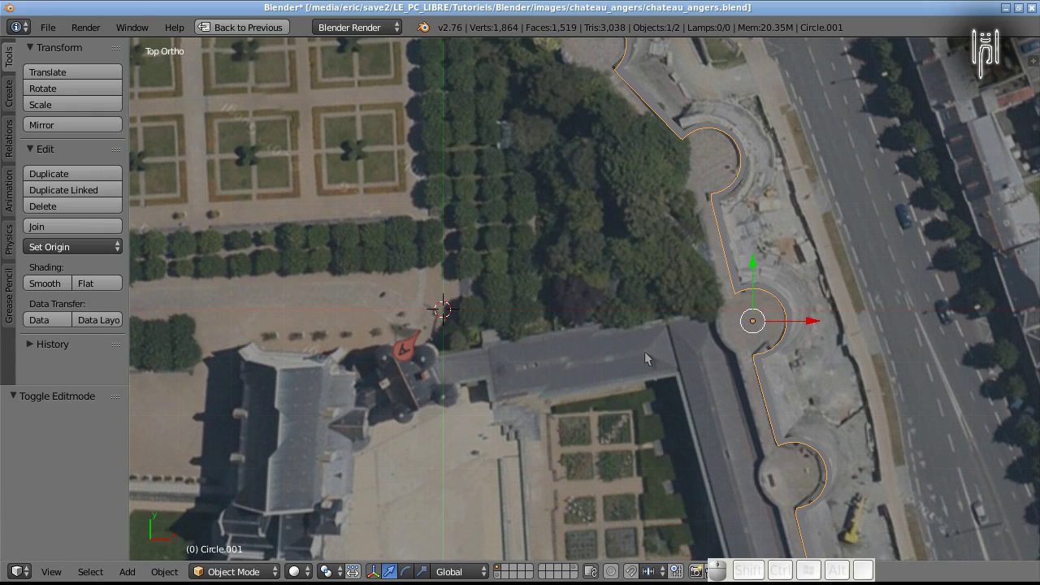
pyautogui.scroll(-3, 636, 300)
pyautogui.keyDown('shift'); pyautogui.moveTo(678, 518); pyautogui.dragTo(589, 267, button='middle'); pyautogui.keyUp('shift')
pyautogui.press('Tab')
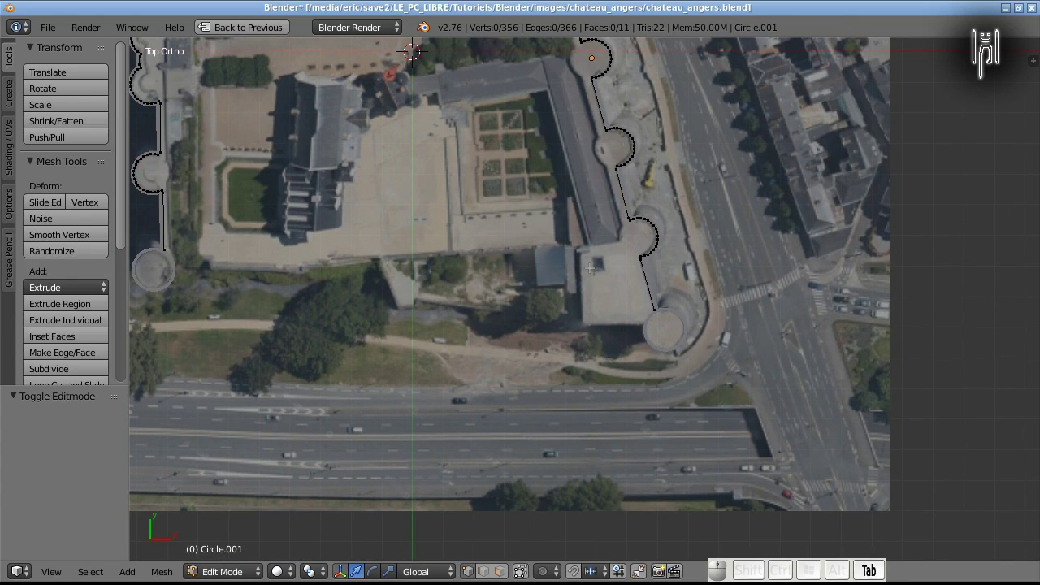
pyautogui.scroll(4, 580, 317)
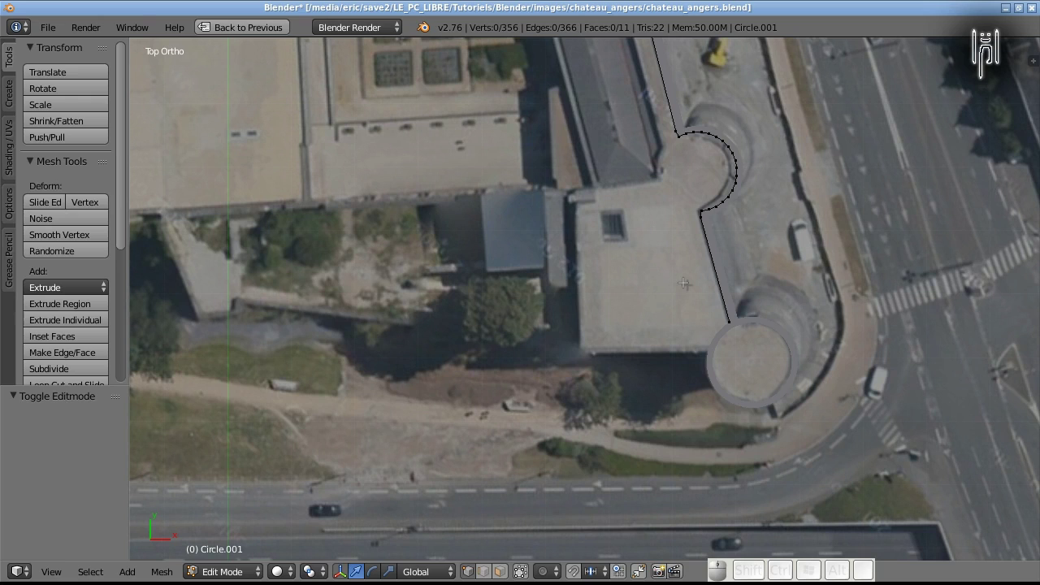
pyautogui.scroll(-3, 684, 282)
pyautogui.keyDown('shift'); pyautogui.moveTo(675, 283); pyautogui.dragTo(774, 436, button='middle'); pyautogui.keyUp('shift')
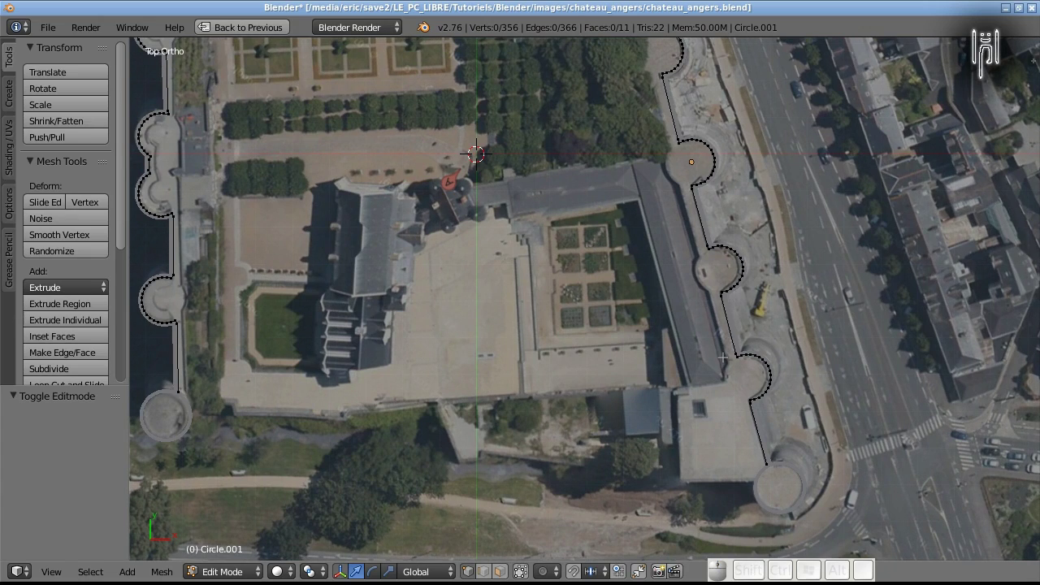
pyautogui.scroll(-1, 722, 358)
pyautogui.scroll(1, 722, 357)
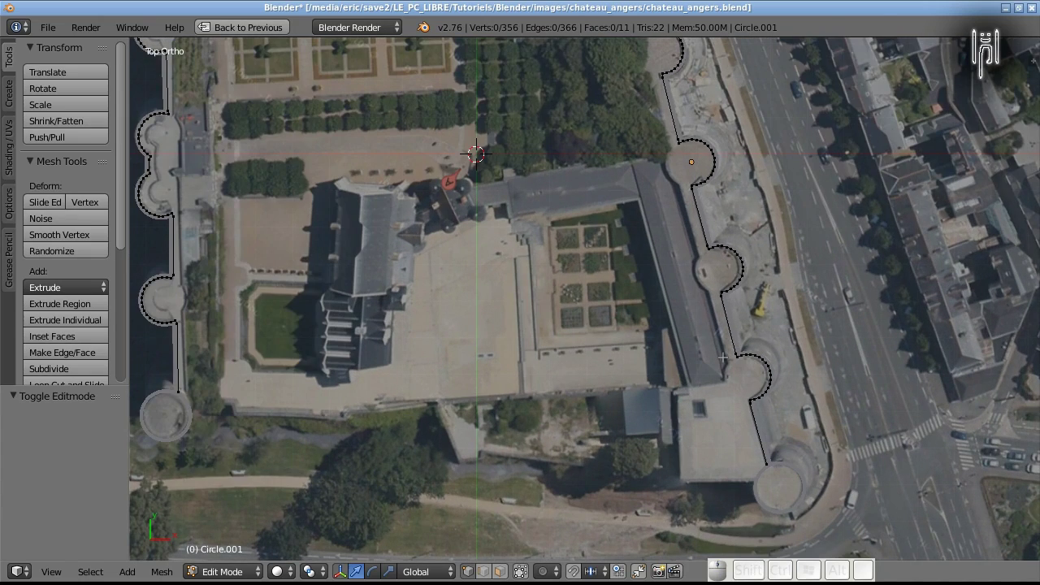
pyautogui.rightClick(765, 466)
pyautogui.press('e')
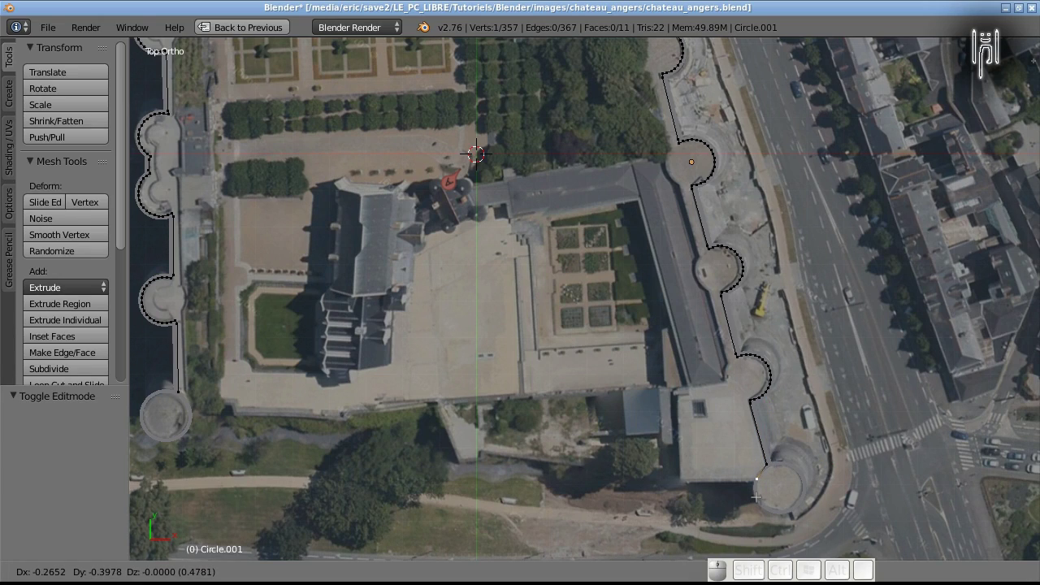
pyautogui.click(756, 496)
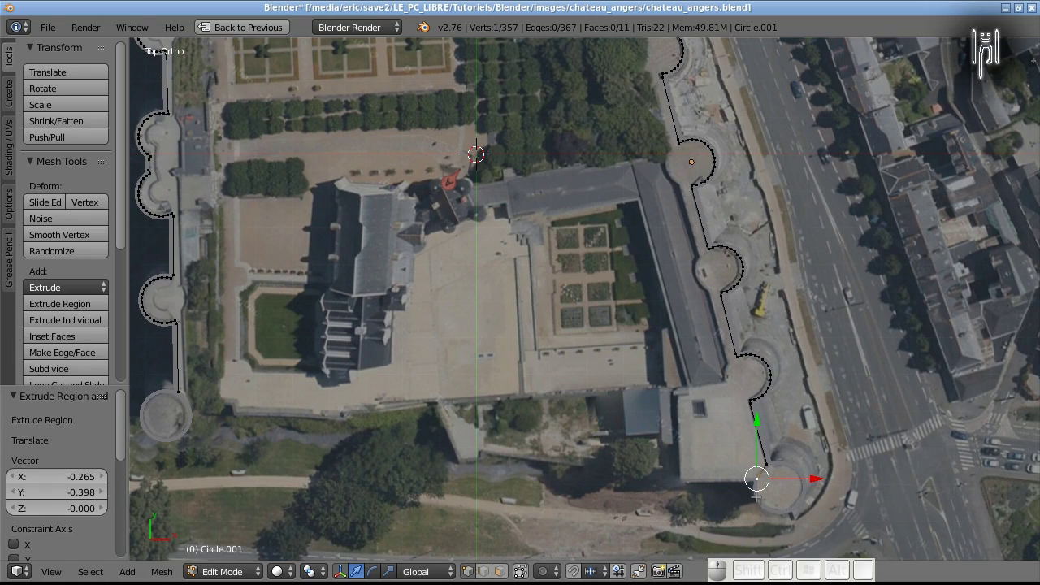
# Extrude two long edges along the inside of the eastern rampart, up to the tower where the wall bends and on to the northern tower.
pyautogui.press('e')
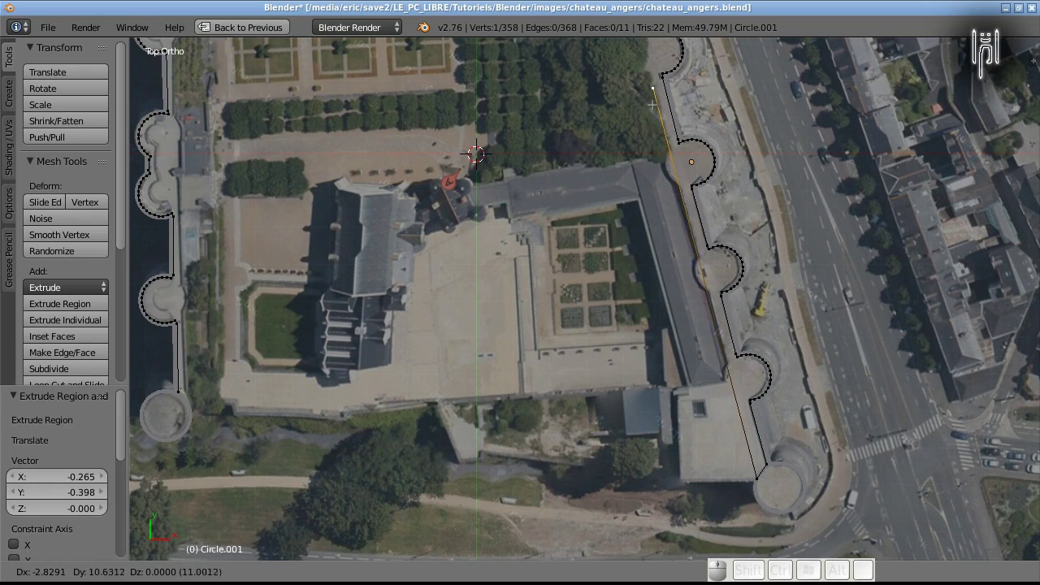
pyautogui.click(651, 94)
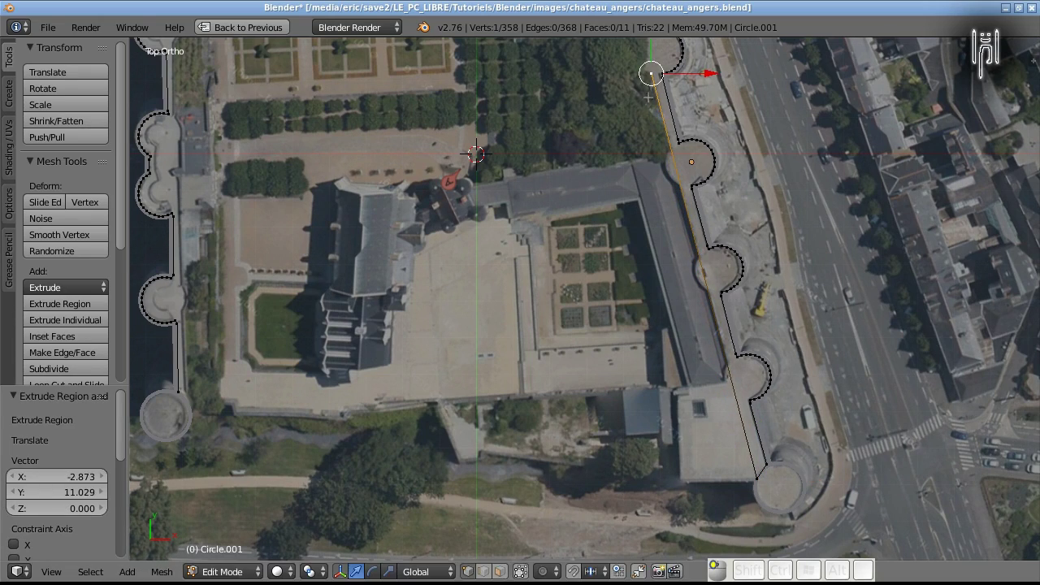
pyautogui.keyDown('shift'); pyautogui.moveTo(651, 94); pyautogui.dragTo(730, 450, button='middle'); pyautogui.keyUp('shift')
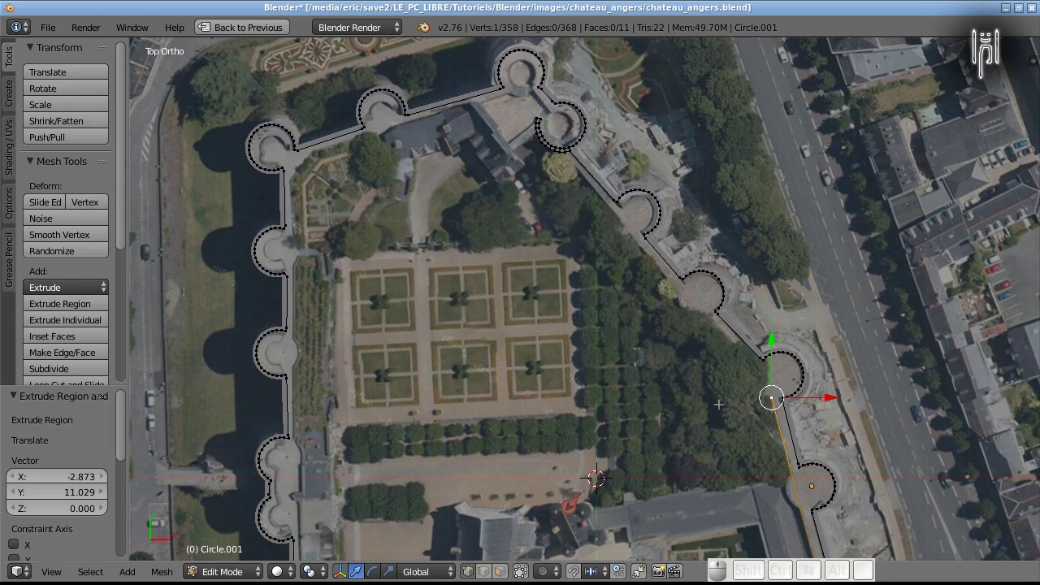
pyautogui.scroll(2, 719, 403)
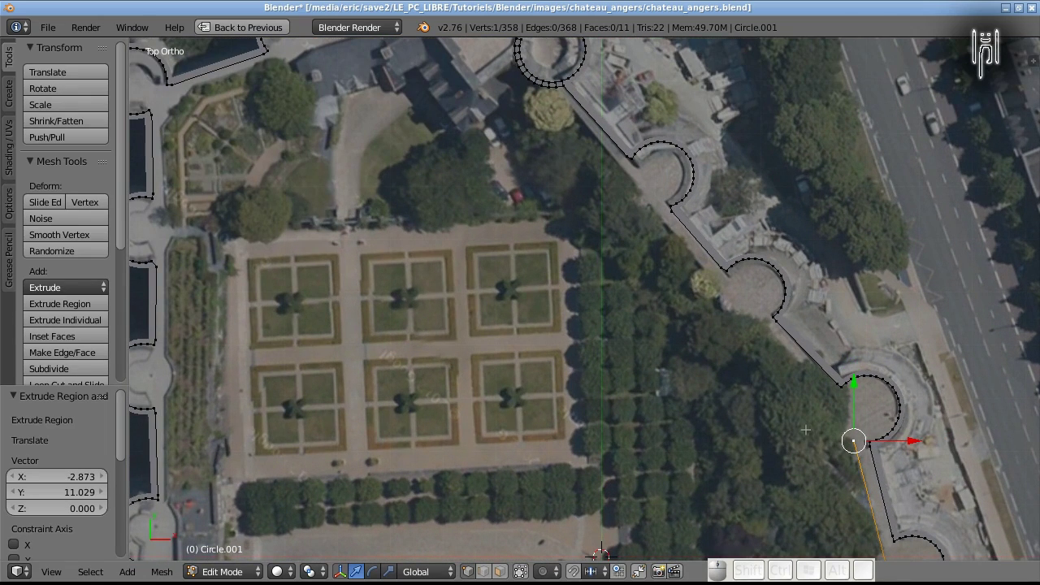
pyautogui.press('g')
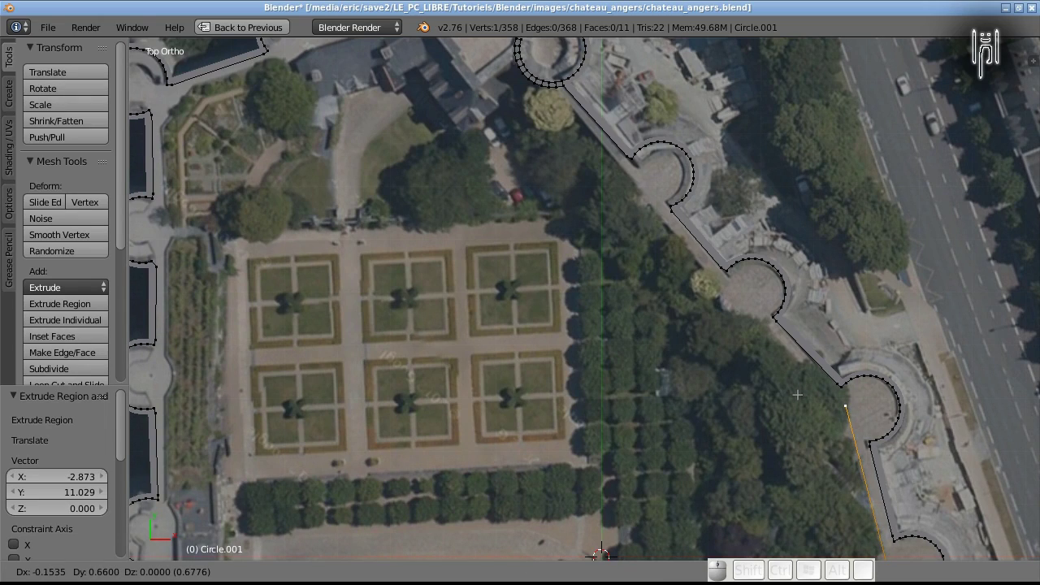
pyautogui.click(797, 395)
pyautogui.press('e')
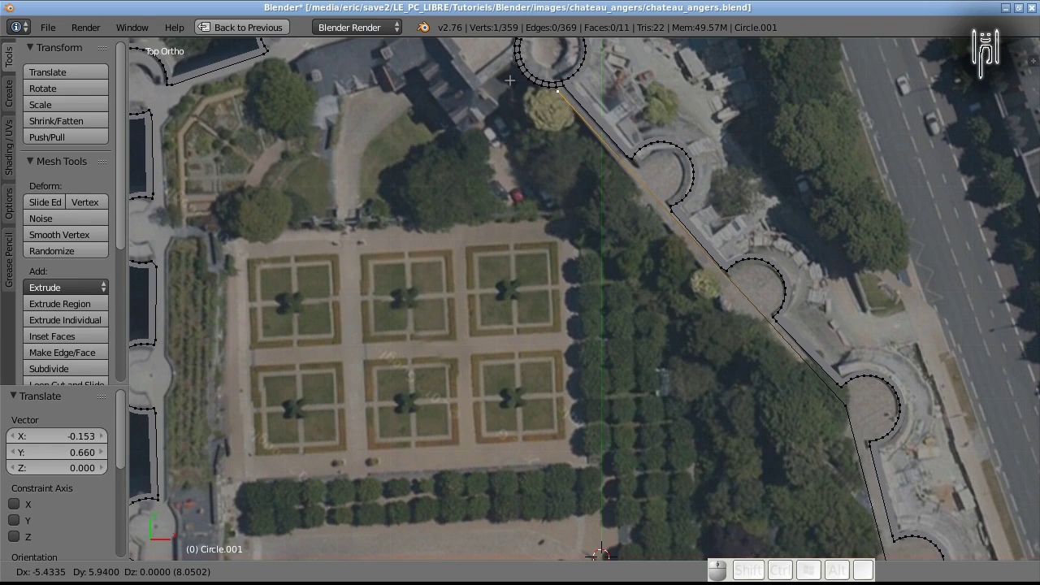
pyautogui.click(509, 80)
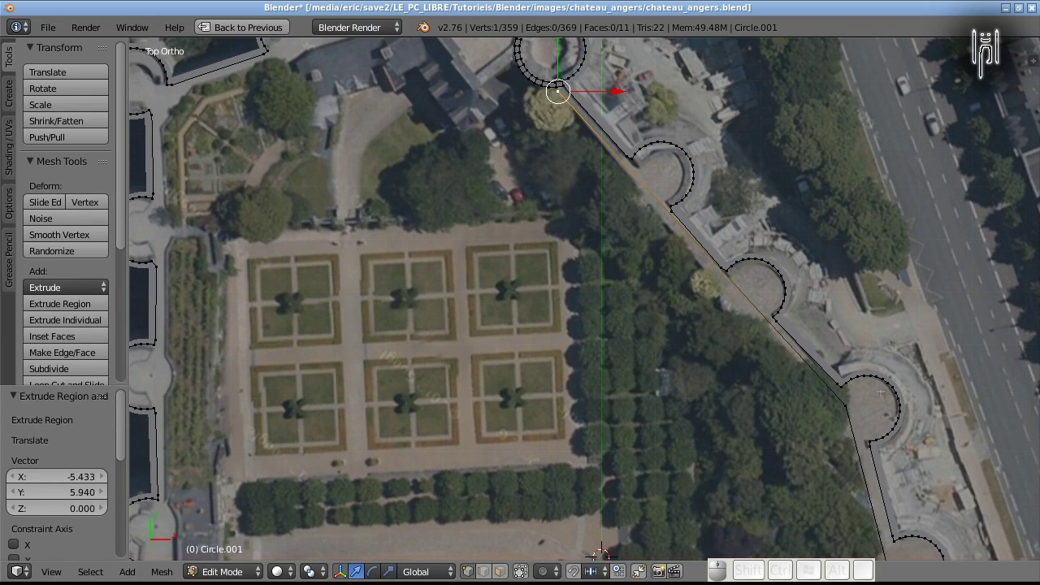
# Try moving the bend vertex by X -1.274, Y 0.844 into the trees, and the northern end vertex by X -0.092, Y -0.123.
pyautogui.rightClick(846, 406)
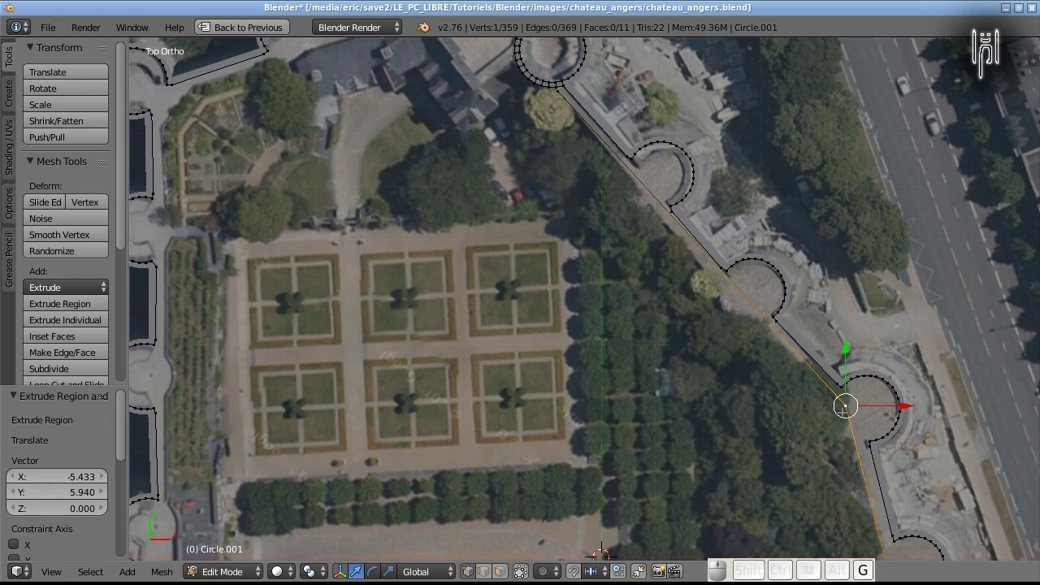
pyautogui.press('g')
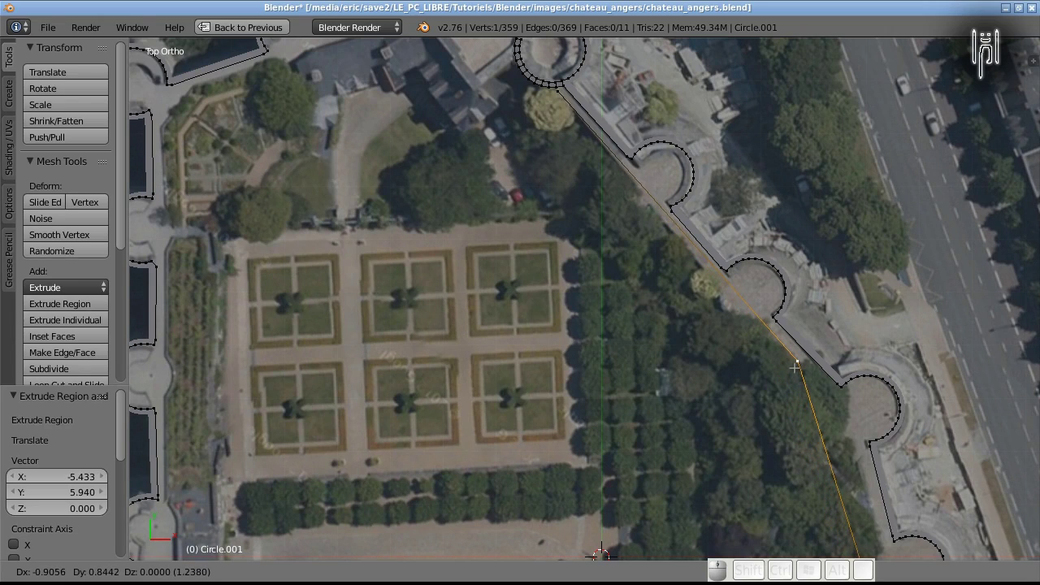
pyautogui.click(776, 367)
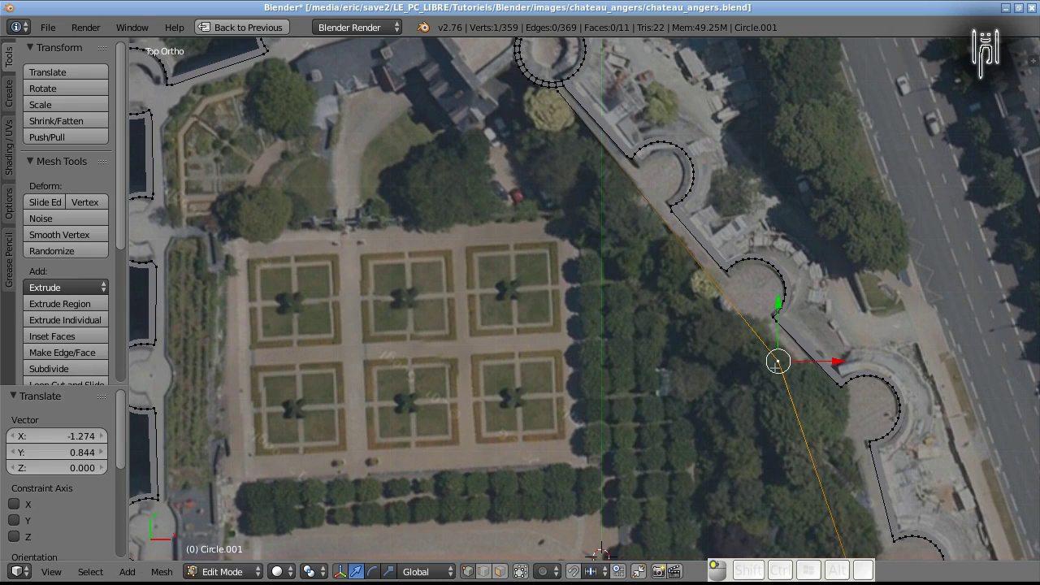
pyautogui.rightClick(541, 84)
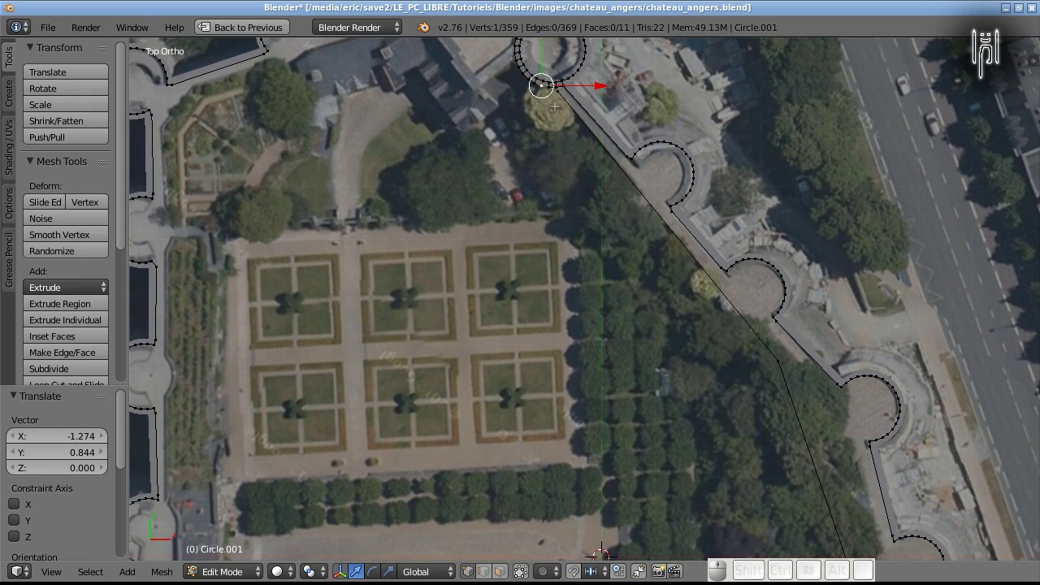
pyautogui.press('g')
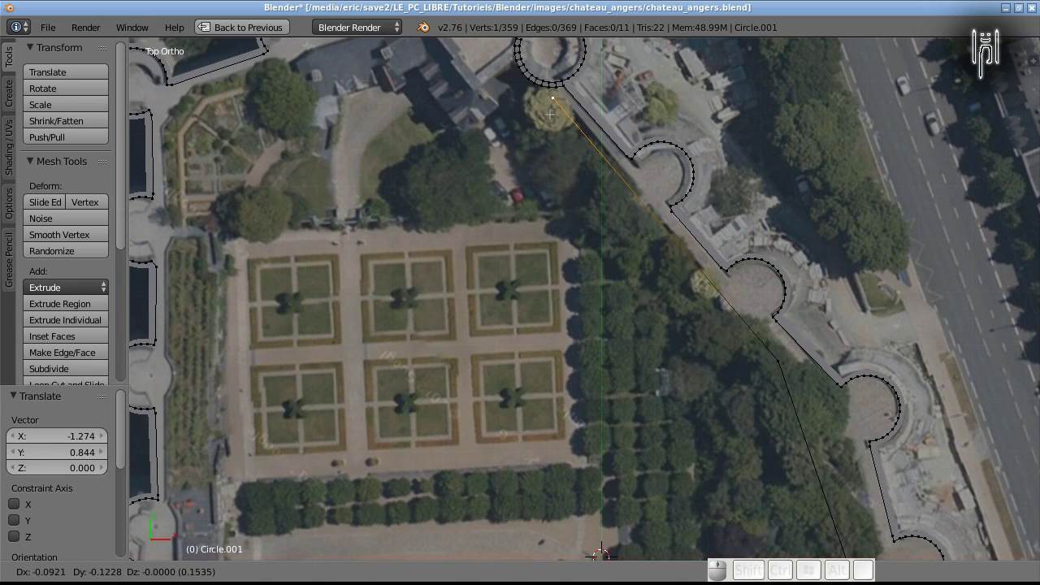
pyautogui.click(551, 114)
# Move the bend vertex back against the bend tower by X 1.074, Y -0.798, and refine it by X 0.153, Y -0.123.
pyautogui.rightClick(774, 370)
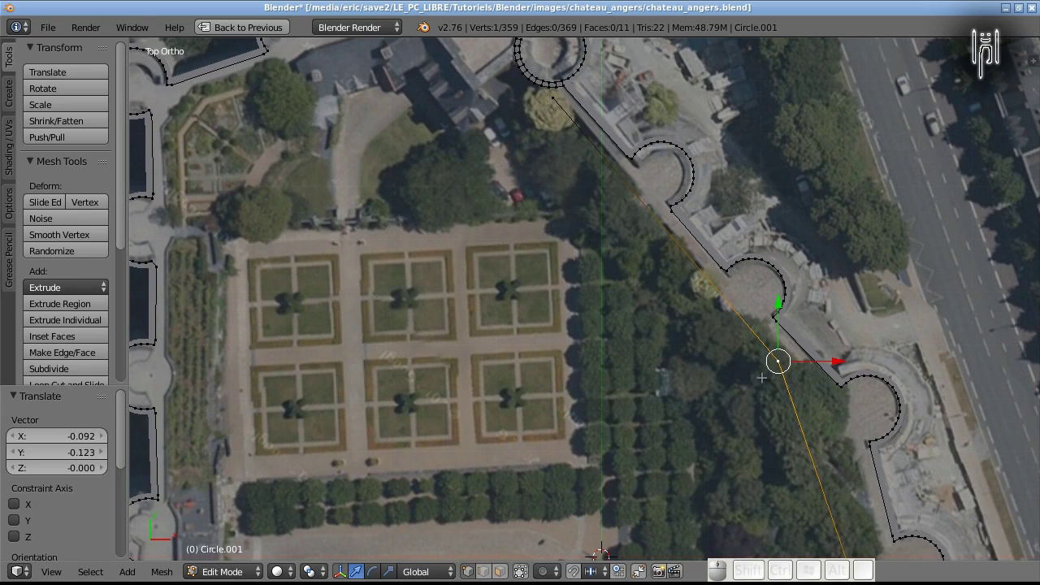
pyautogui.press('g')
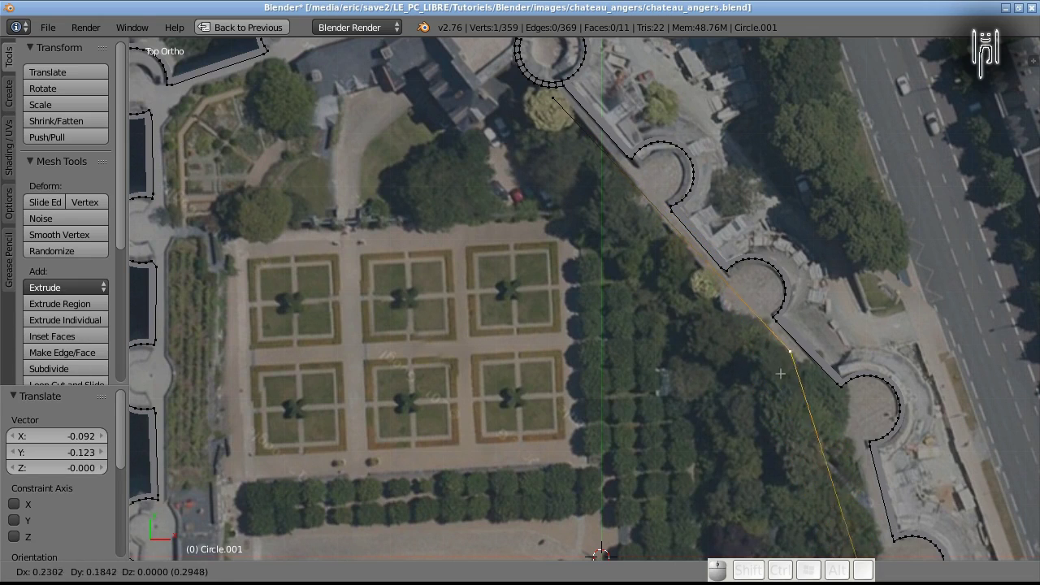
pyautogui.click(819, 421)
pyautogui.keyDown('shift'); pyautogui.moveTo(792, 470); pyautogui.dragTo(706, 242, button='middle'); pyautogui.keyUp('shift')
pyautogui.keyDown('shift'); pyautogui.moveTo(785, 449); pyautogui.dragTo(732, 415, button='middle'); pyautogui.keyUp('shift')
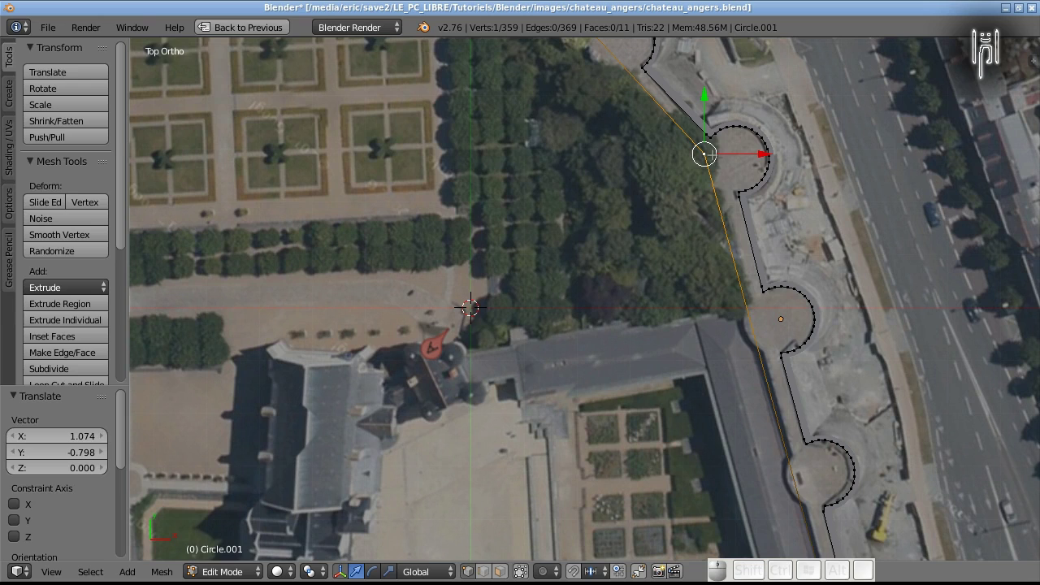
pyautogui.press('g')
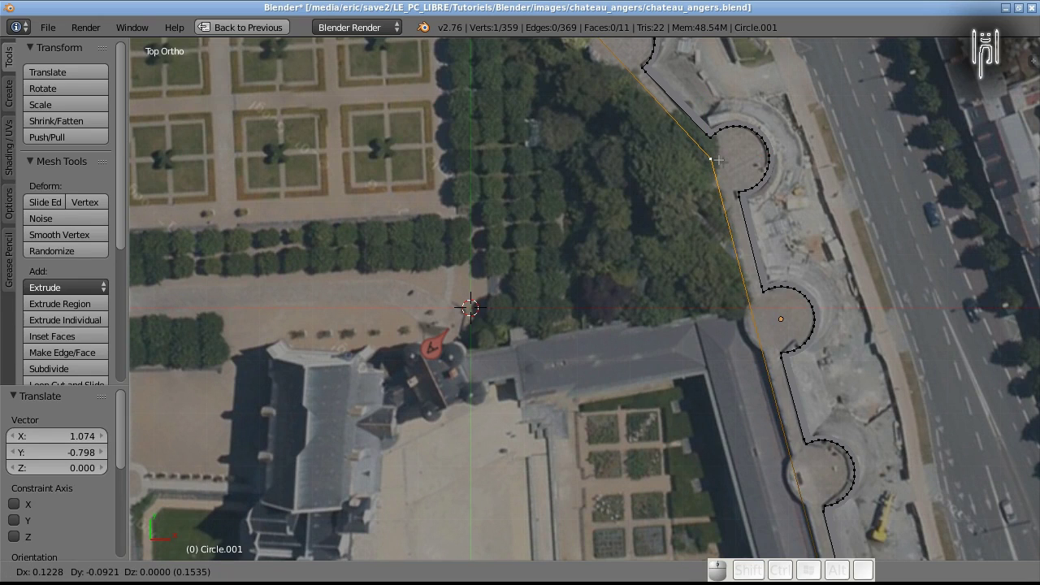
pyautogui.click(717, 161)
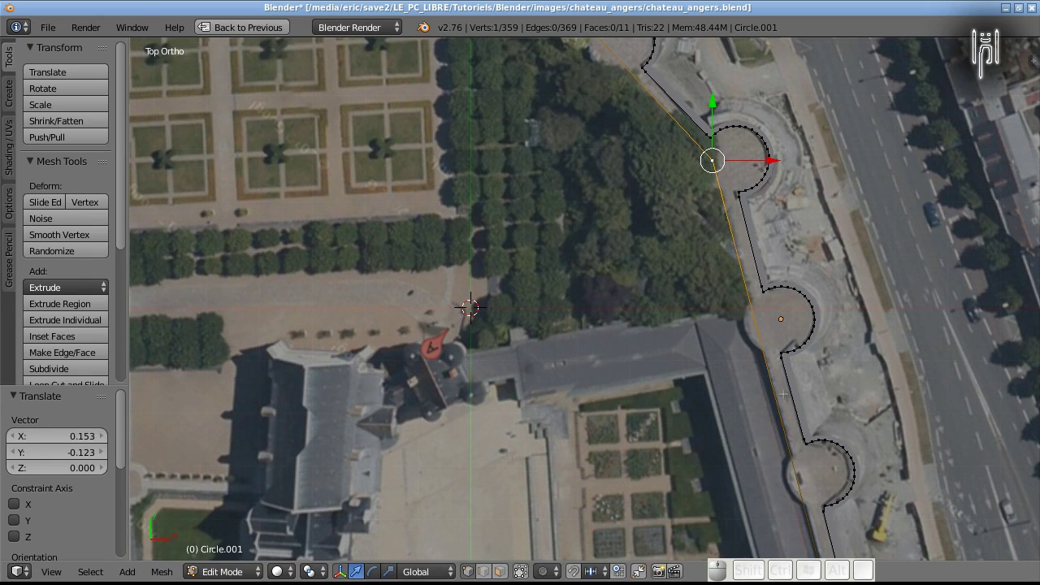
# Move the northern end vertex by X 3.978, Y -4.217 towards the bend tower, and shift the bend vertex by X 0.239, Y -0.610.
pyautogui.scroll(-3, 782, 398)
pyautogui.keyDown('shift'); pyautogui.moveTo(590, 253); pyautogui.dragTo(783, 443, button='middle'); pyautogui.keyUp('shift')
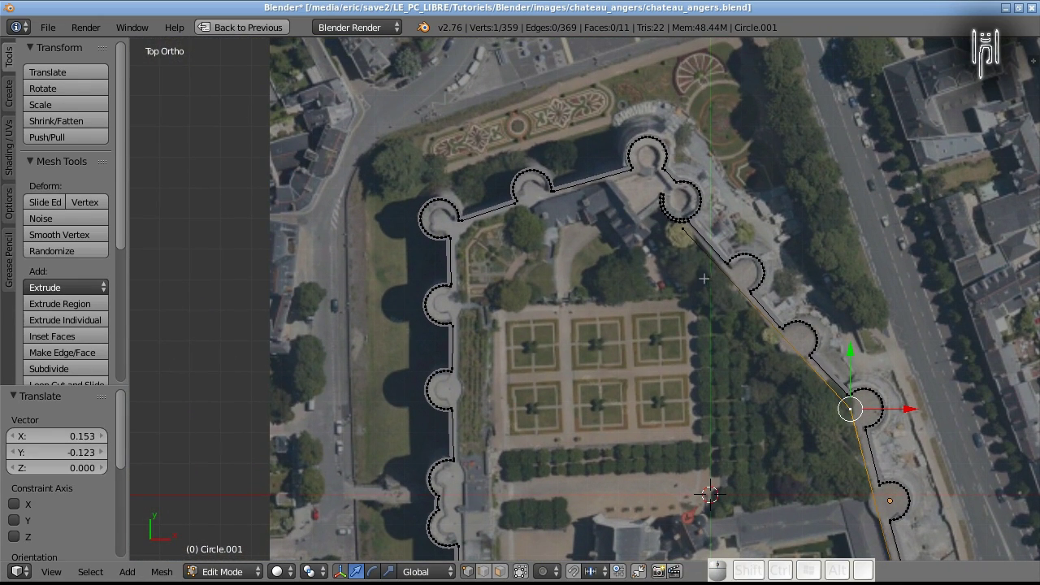
pyautogui.rightClick(683, 242)
pyautogui.press('g')
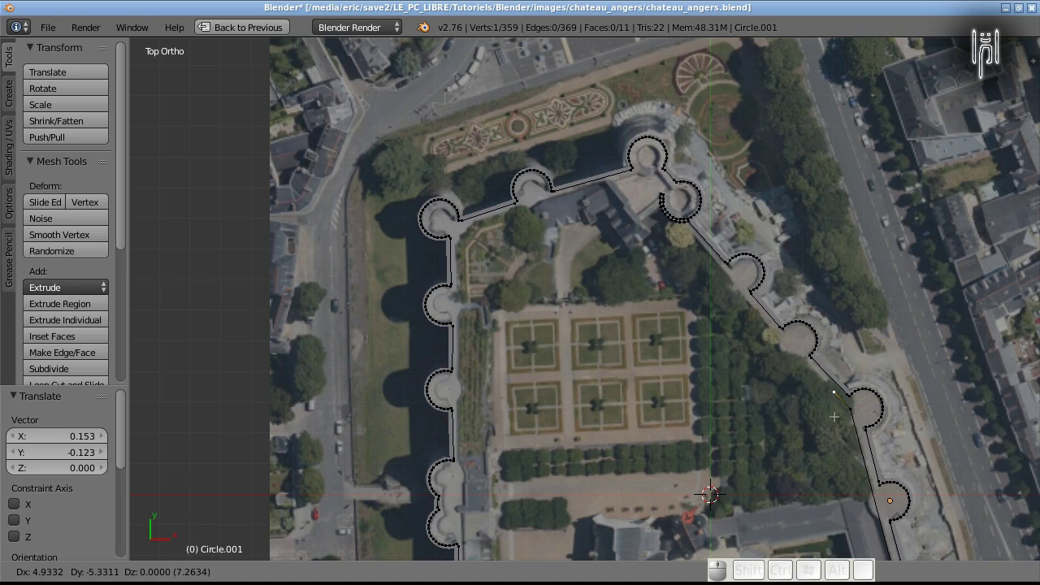
pyautogui.click(834, 415)
pyautogui.rightClick(842, 417)
pyautogui.press('g')
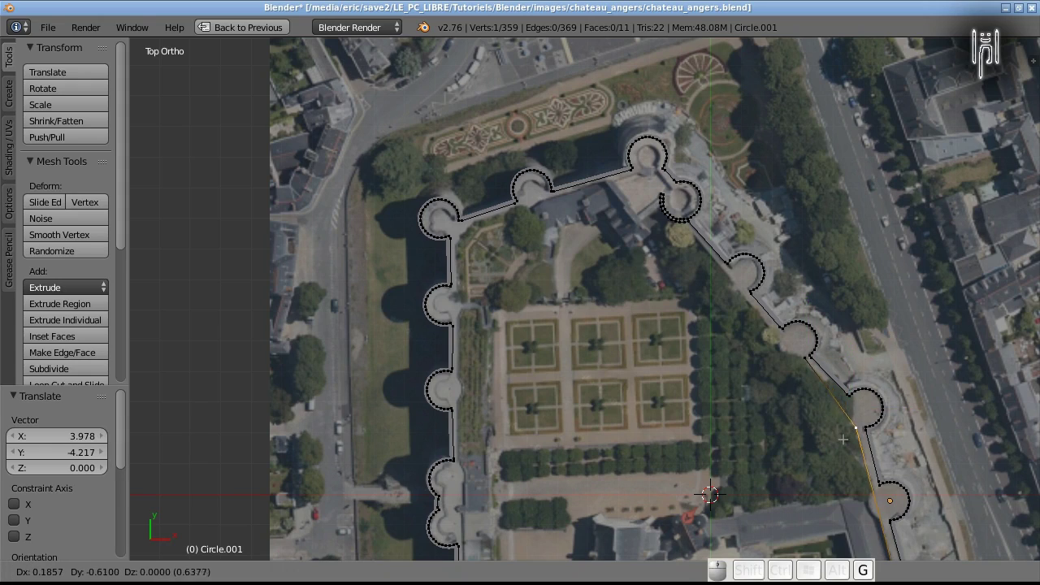
pyautogui.click(844, 438)
# Shift the end vertex by X 1.194, Y -1.538 beside the bend tower, and extrude it by X -5.013, Y 5.702 to the northern tower.
pyautogui.rightClick(801, 370)
pyautogui.press('g')
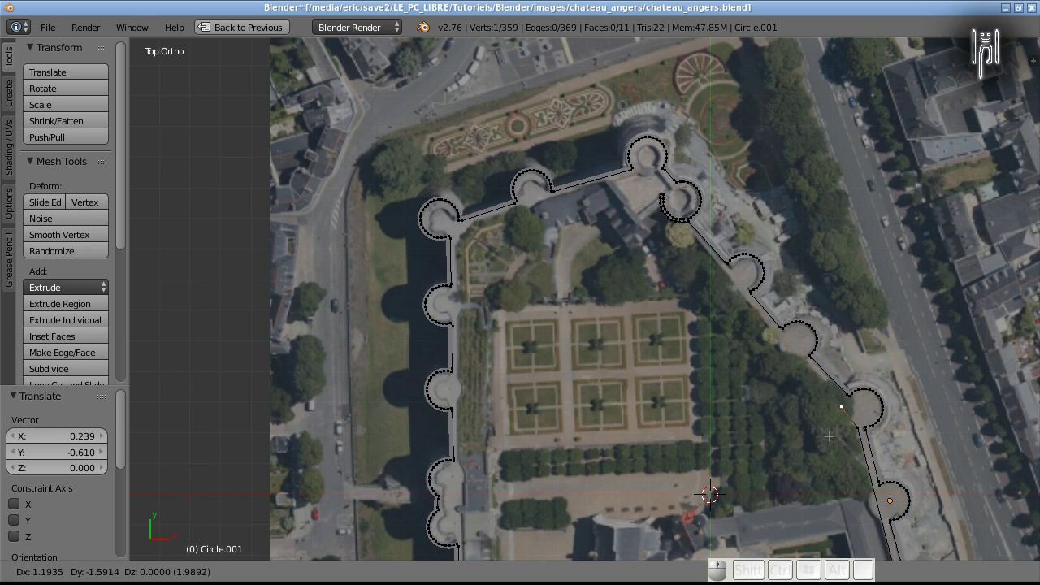
pyautogui.click(828, 436)
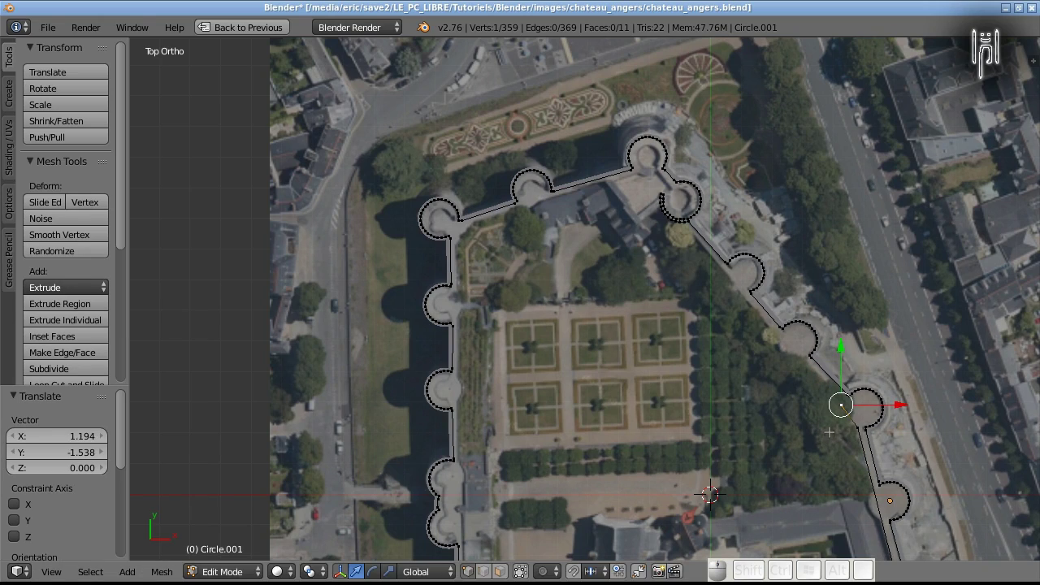
pyautogui.press('e')
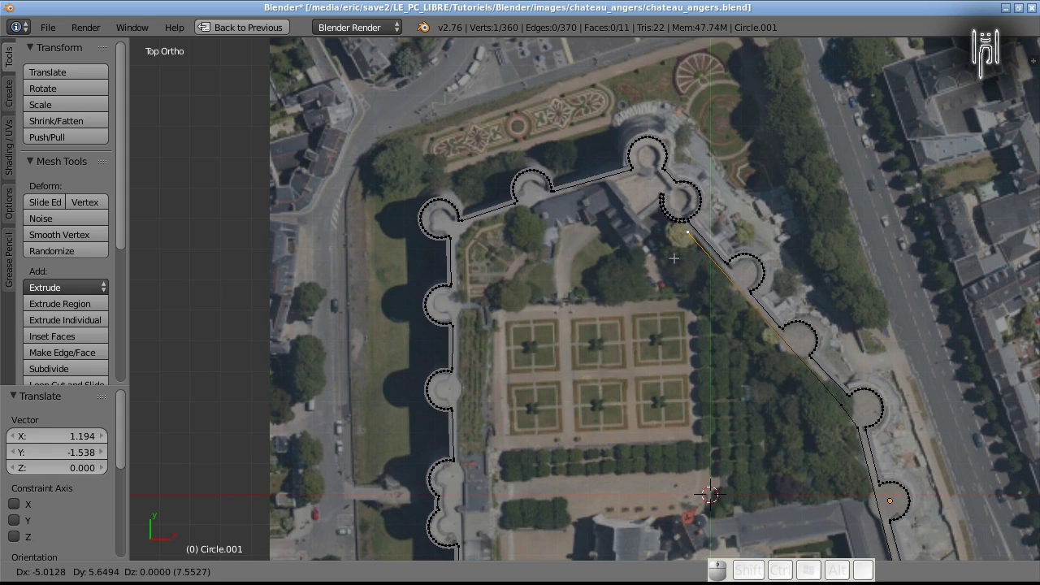
pyautogui.click(673, 257)
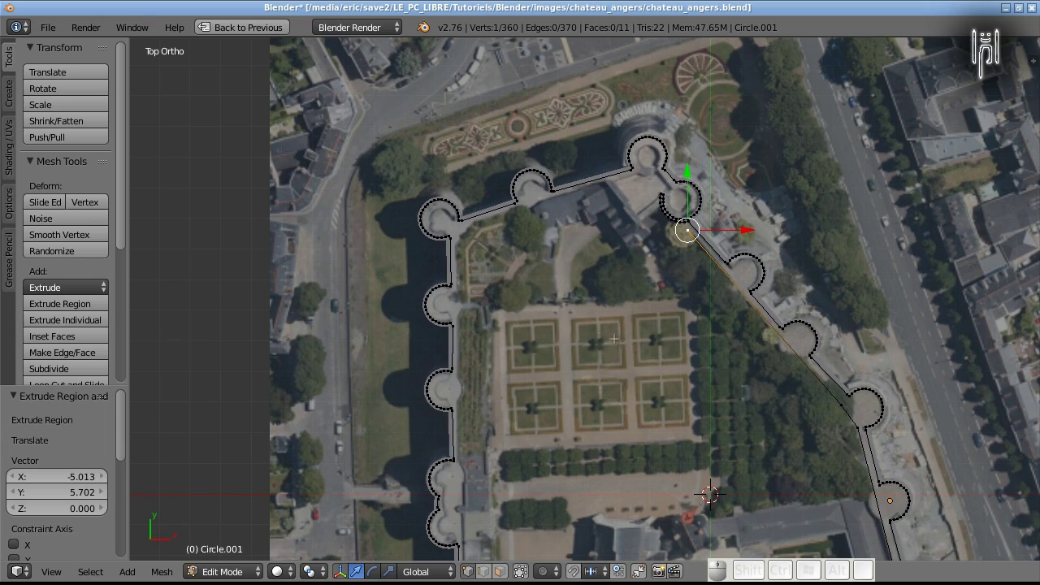
# Delete the two ring vertices of the northern tower closest to its junction with the eastern wall.
pyautogui.keyDown('shift'); pyautogui.moveTo(640, 284); pyautogui.dragTo(596, 332, button='middle'); pyautogui.keyUp('shift')
pyautogui.scroll(4, 678, 303)
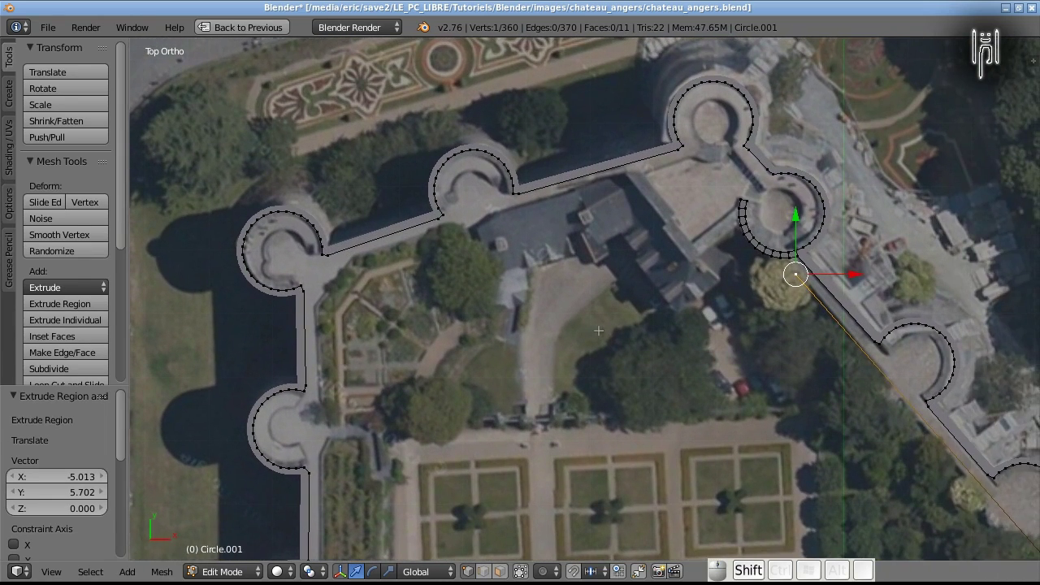
pyautogui.scroll(2, 667, 315)
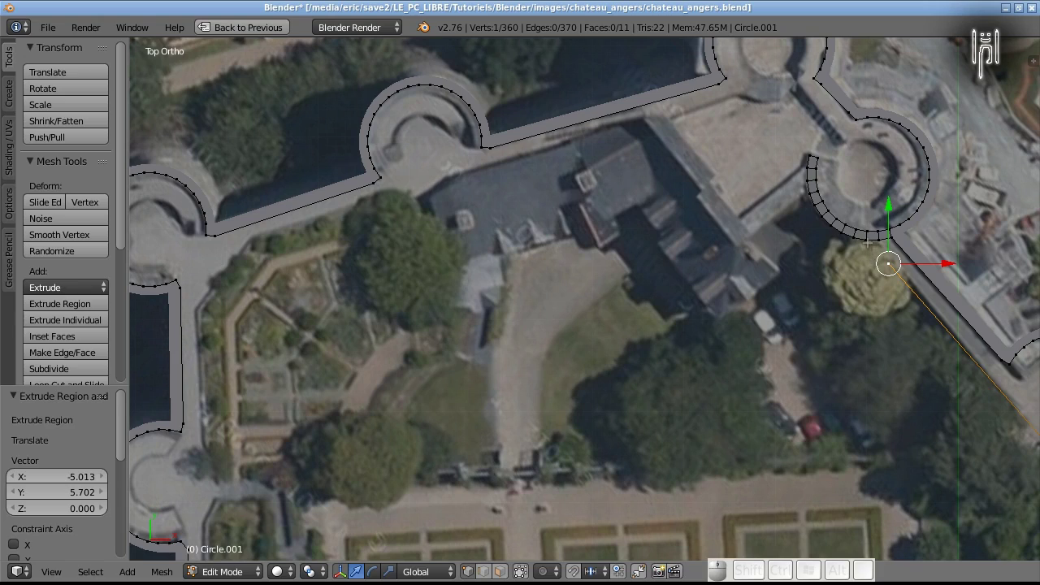
pyautogui.keyDown('shift'); pyautogui.rightClick(879, 236); pyautogui.keyUp('shift')
pyautogui.press('x')
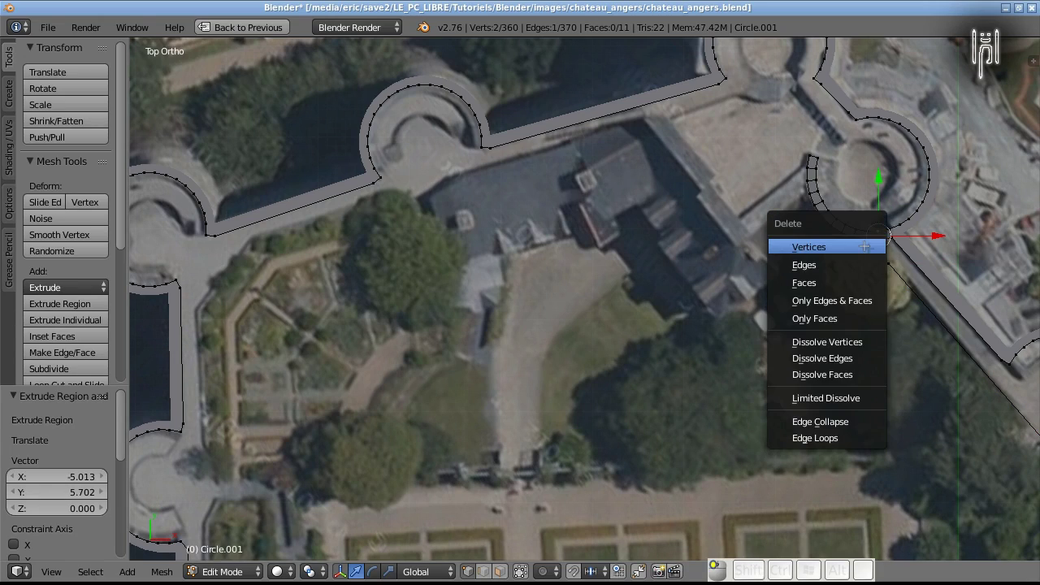
pyautogui.click(866, 246)
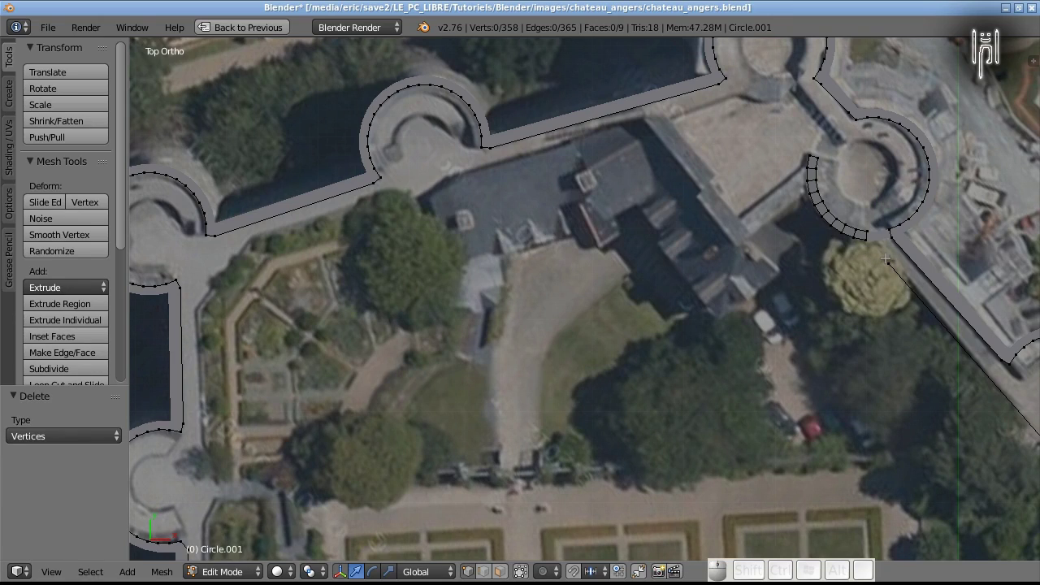
# Delete the inner line's loose end vertex below the northern tower, and join the tower's ring to the vertex beside the bend tower with an edge.
pyautogui.rightClick(886, 258)
pyautogui.press('x')
pyautogui.click(883, 260)
pyautogui.rightClick(872, 243)
pyautogui.scroll(-6, 863, 293)
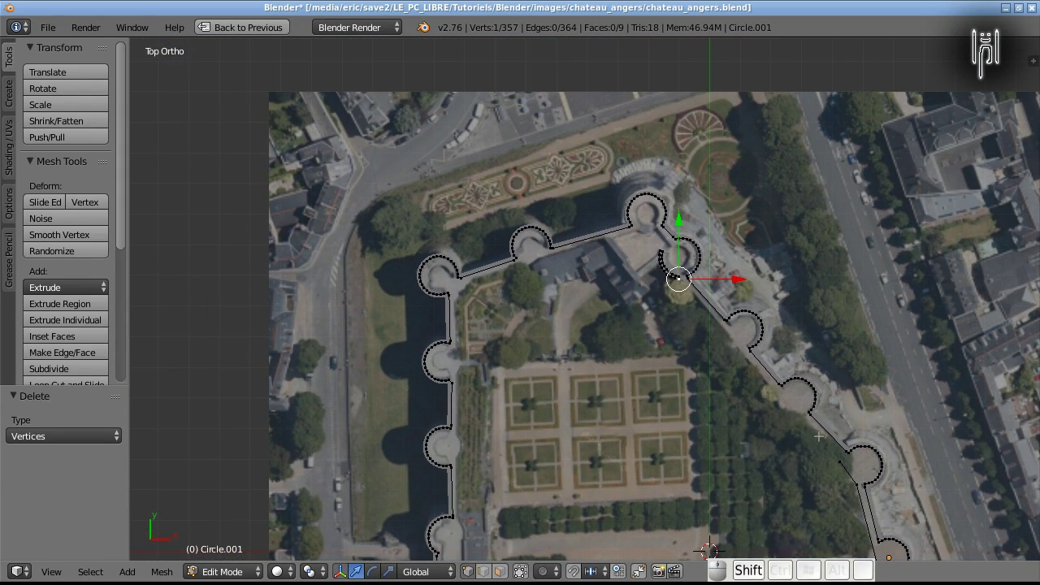
pyautogui.keyDown('shift'); pyautogui.rightClick(833, 463); pyautogui.keyUp('shift')
pyautogui.press('f')
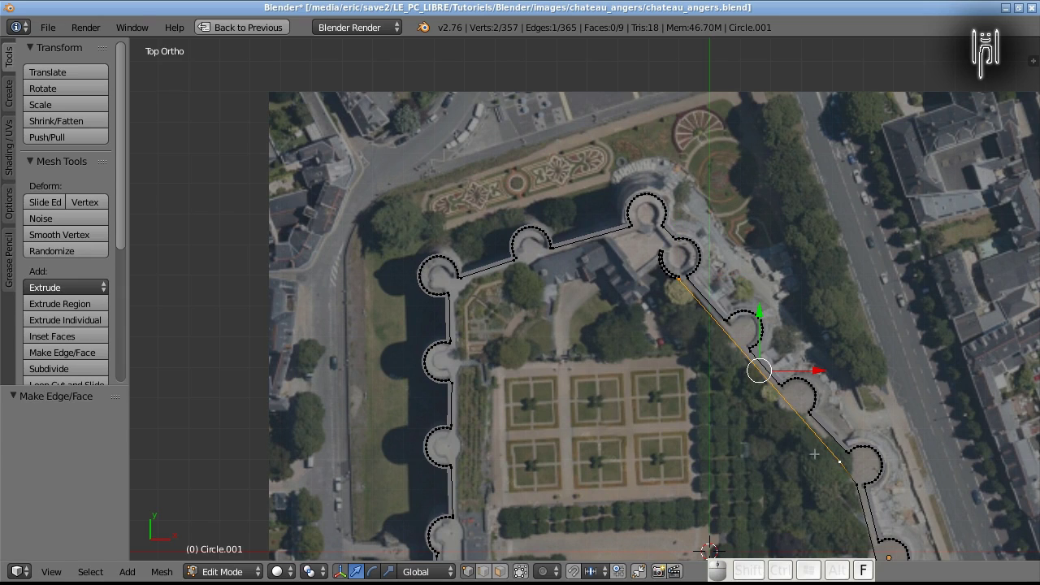
# Move the new edge along the inner side of the eastern wall by X 0.075, Y -0.011.
pyautogui.scroll(5, 694, 336)
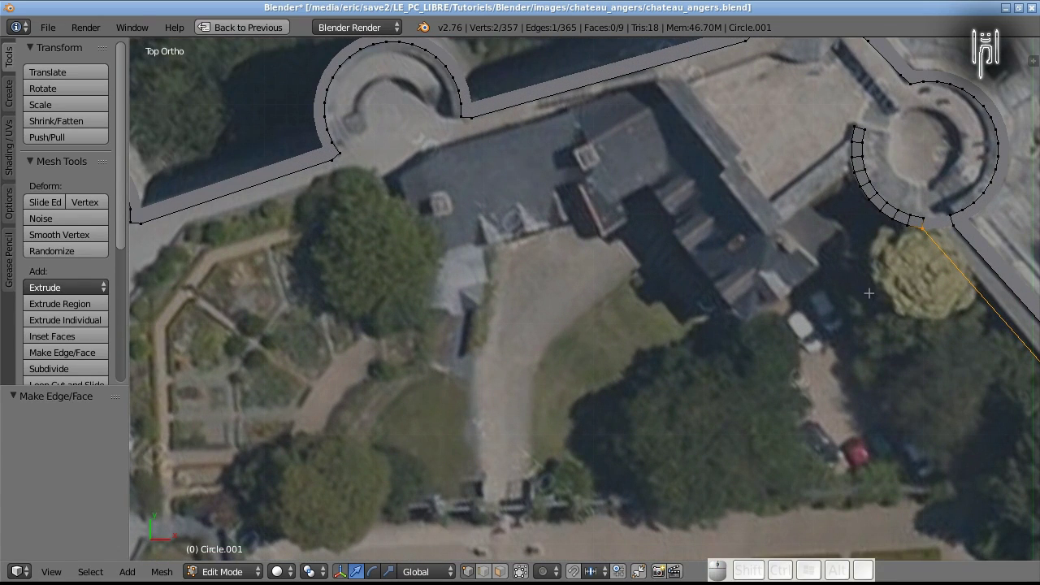
pyautogui.scroll(-2, 869, 293)
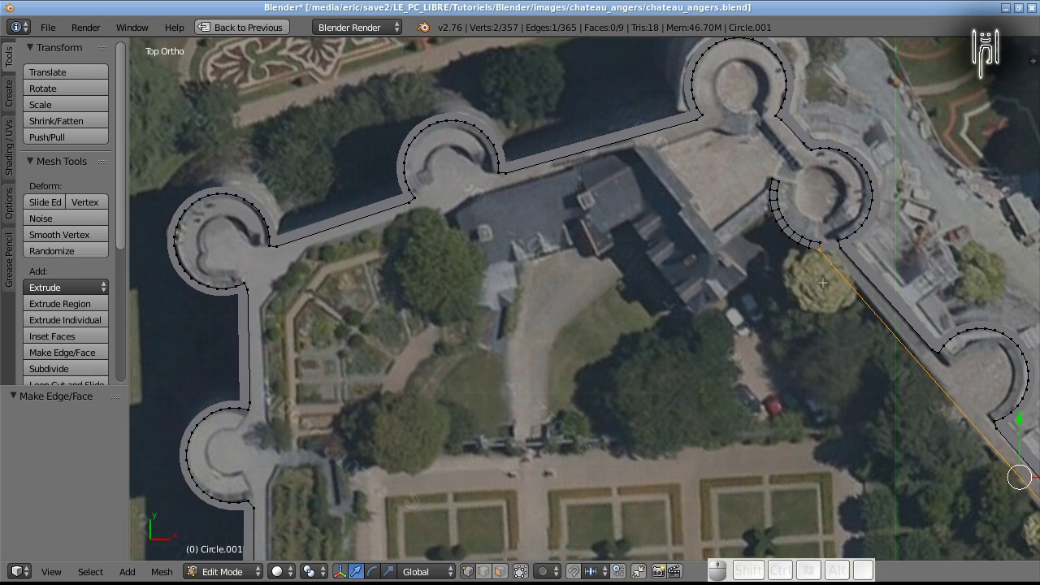
pyautogui.press('g')
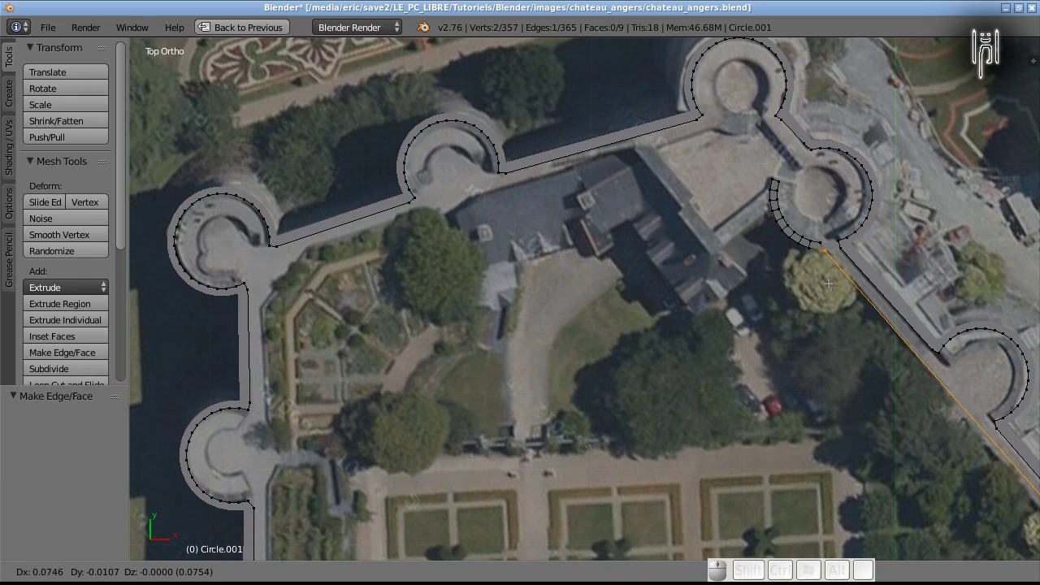
pyautogui.click(828, 283)
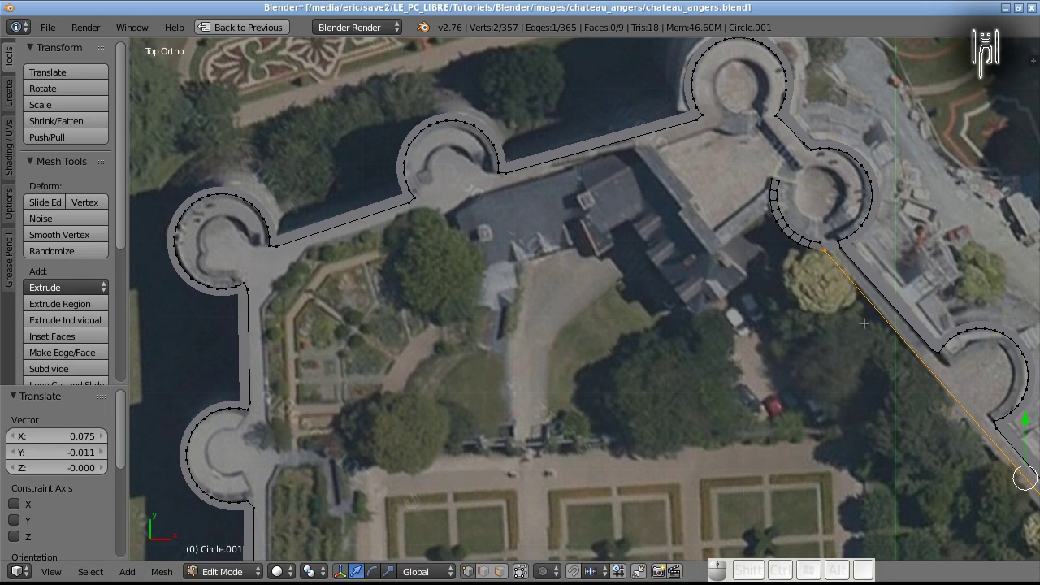
# Delete the ten vertices of the inner of the two parallel arcs on the northern tower's southwestern side.
pyautogui.keyDown('shift'); pyautogui.moveTo(776, 234); pyautogui.dragTo(800, 369, button='middle'); pyautogui.keyUp('shift')
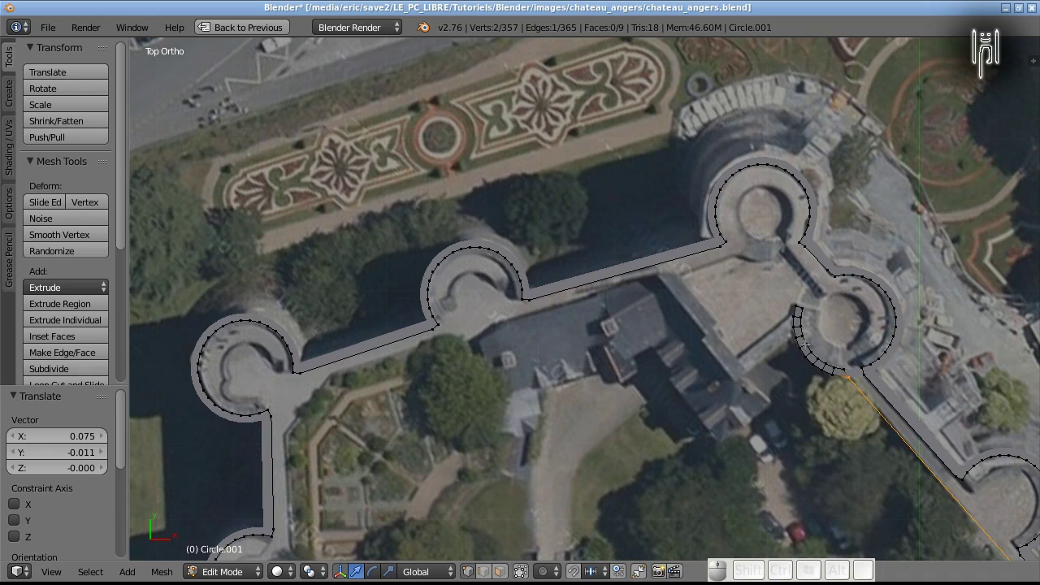
pyautogui.rightClick(844, 370)
pyautogui.keyDown('shift'); pyautogui.rightClick(834, 368); pyautogui.keyUp('shift')
pyautogui.keyDown('shift'); pyautogui.rightClick(826, 364); pyautogui.keyUp('shift')
pyautogui.keyDown('shift'); pyautogui.rightClick(818, 358); pyautogui.keyUp('shift')
pyautogui.keyDown('shift'); pyautogui.rightClick(812, 352); pyautogui.keyUp('shift')
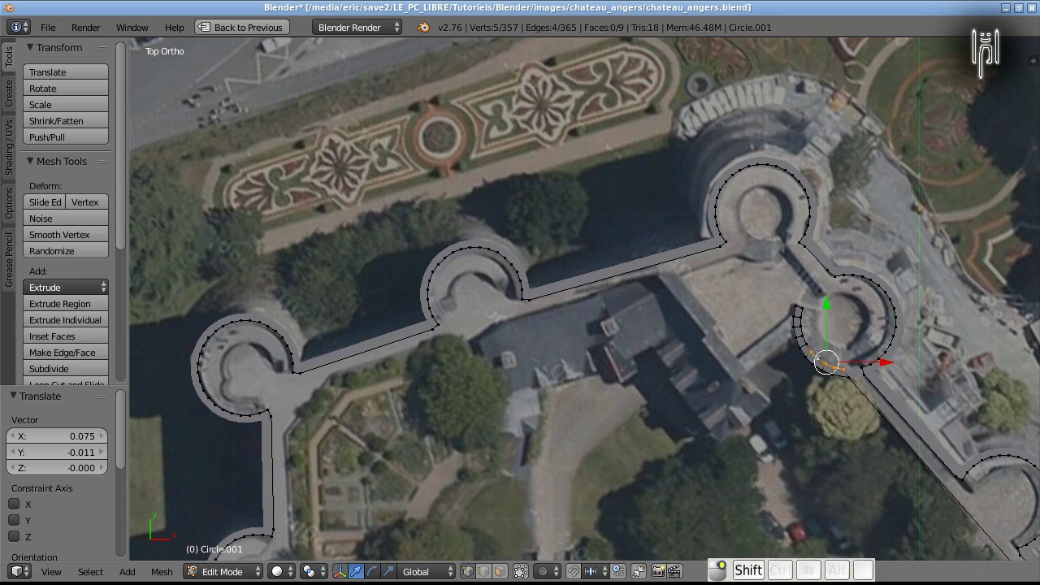
pyautogui.keyDown('shift'); pyautogui.rightClick(806, 346); pyautogui.keyUp('shift')
pyautogui.keyDown('shift'); pyautogui.rightClick(801, 337); pyautogui.keyUp('shift')
pyautogui.keyDown('shift'); pyautogui.rightClick(799, 328); pyautogui.keyUp('shift')
pyautogui.keyDown('shift'); pyautogui.rightClick(798, 318); pyautogui.keyUp('shift')
pyautogui.keyDown('shift'); pyautogui.rightClick(798, 310); pyautogui.keyUp('shift')
pyautogui.press('x')
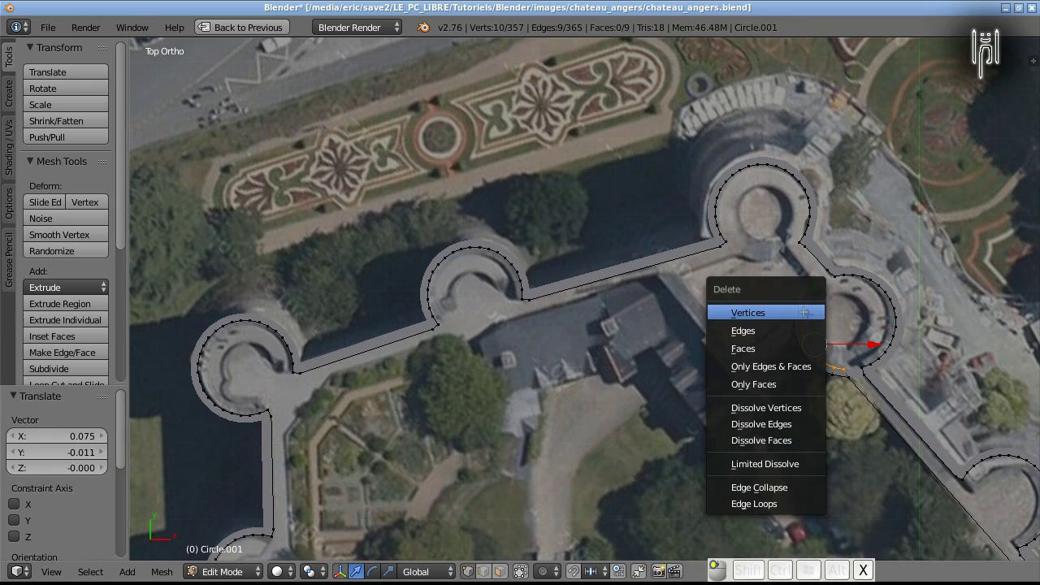
pyautogui.click(805, 312)
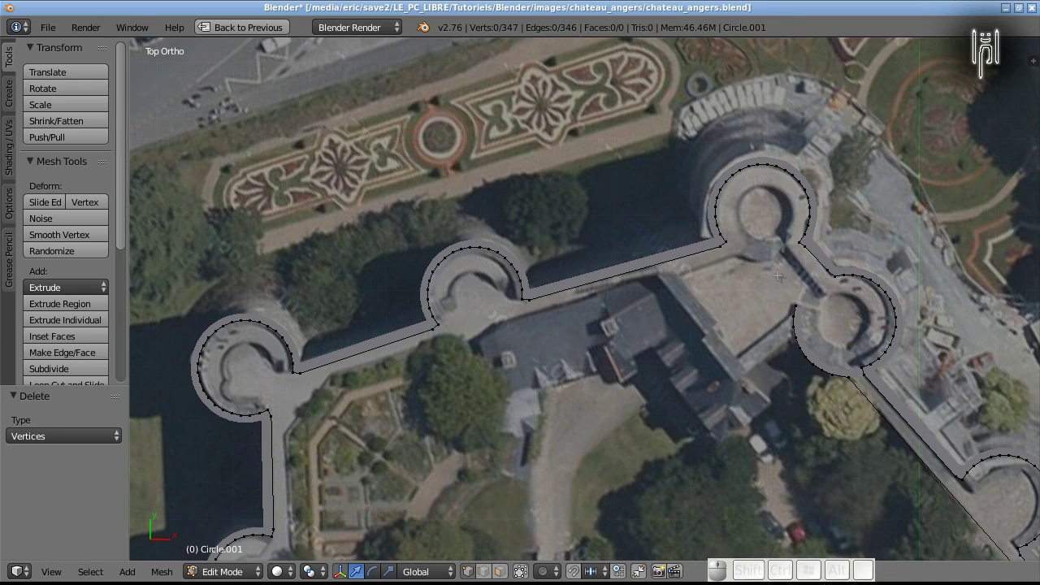
pyautogui.rightClick(795, 306)
pyautogui.press('e')
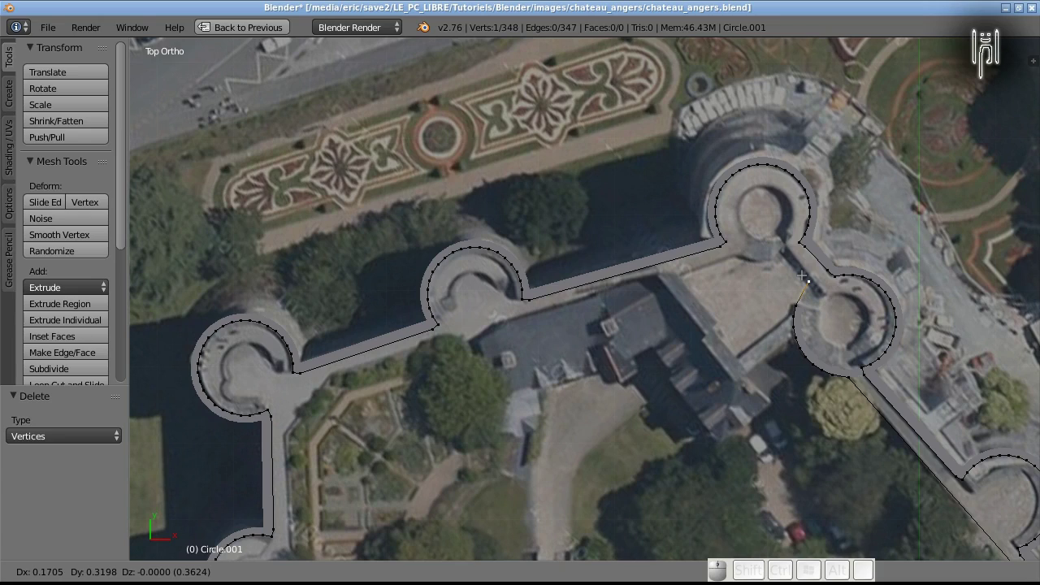
pyautogui.press('Escape')
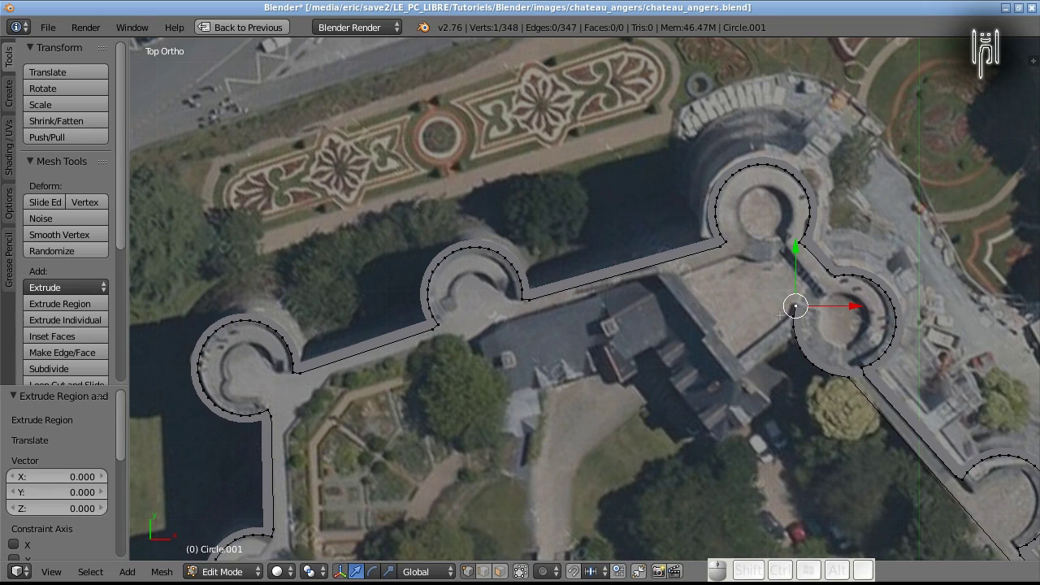
# Delete the vertices at the open end of the northern tower's ring, back to where the building's wall meets the tower.
pyautogui.keyDown('shift'); pyautogui.rightClick(787, 329); pyautogui.keyUp('shift')
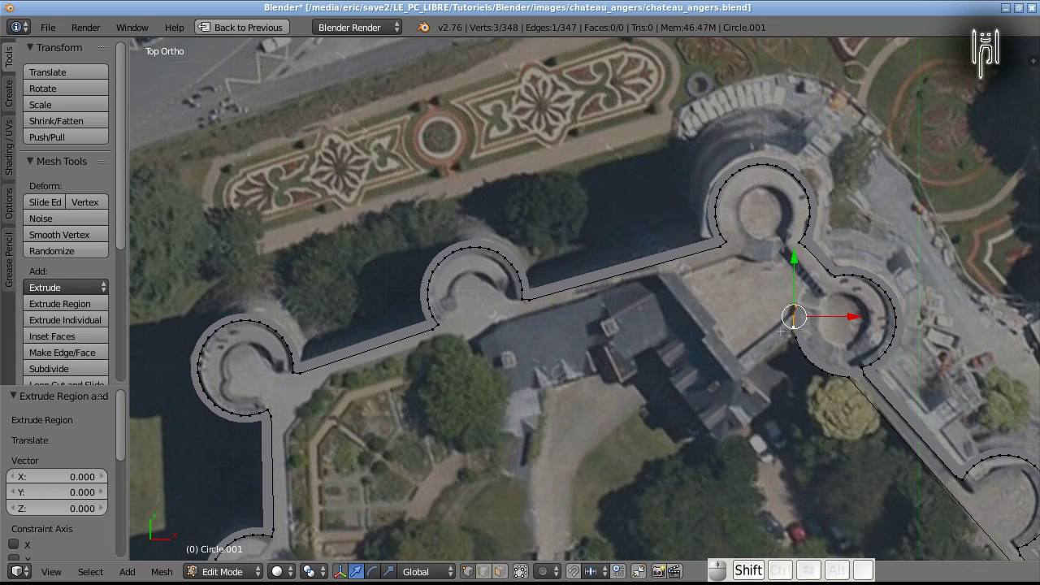
pyautogui.press('Delete')
pyautogui.click(786, 339)
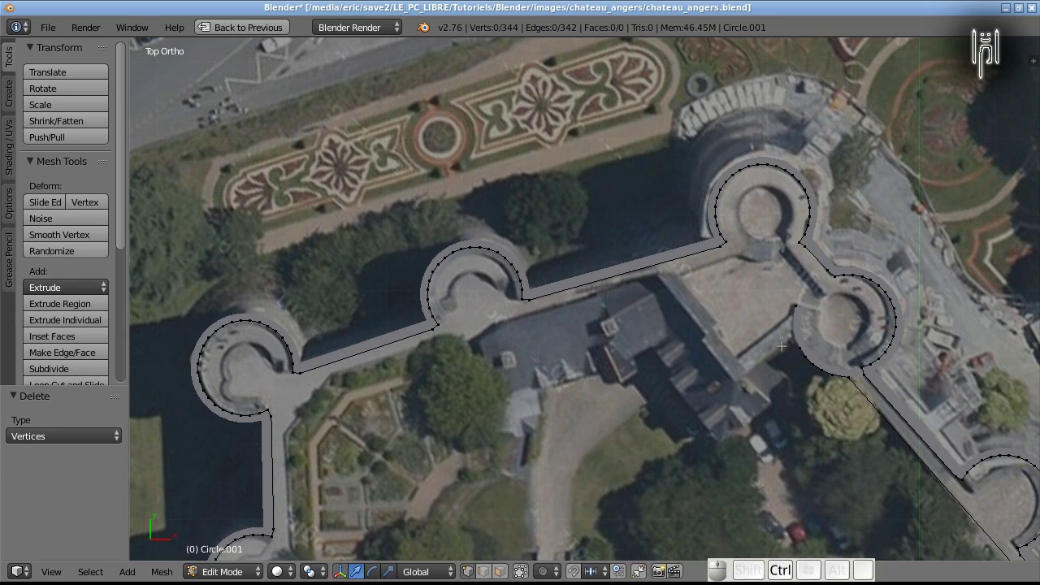
pyautogui.hotkey('ctrl', 'z')
pyautogui.keyDown('shift'); pyautogui.rightClick(784, 344); pyautogui.keyUp('shift')
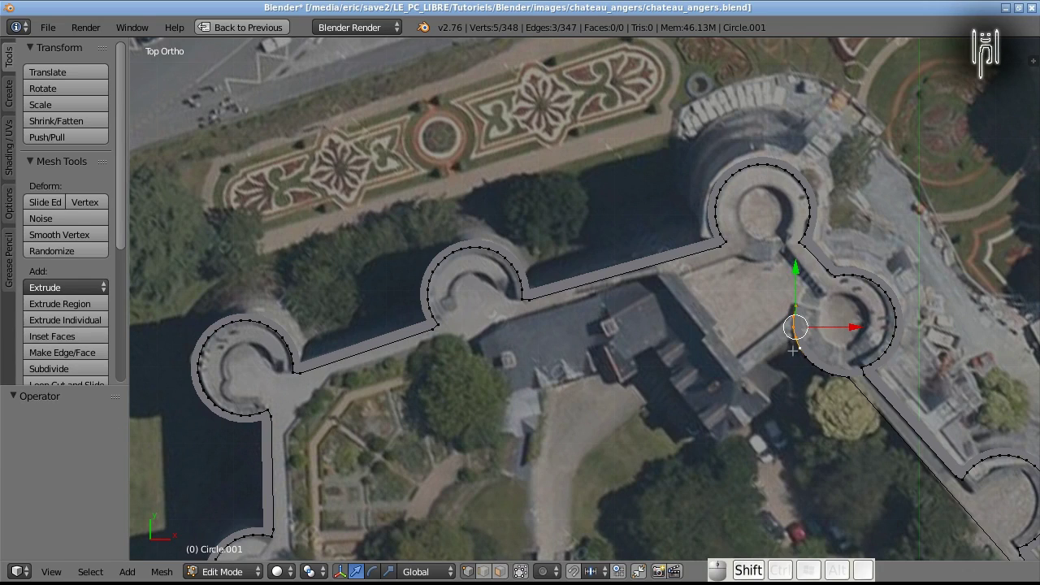
pyautogui.keyDown('shift'); pyautogui.rightClick(795, 344); pyautogui.keyUp('shift')
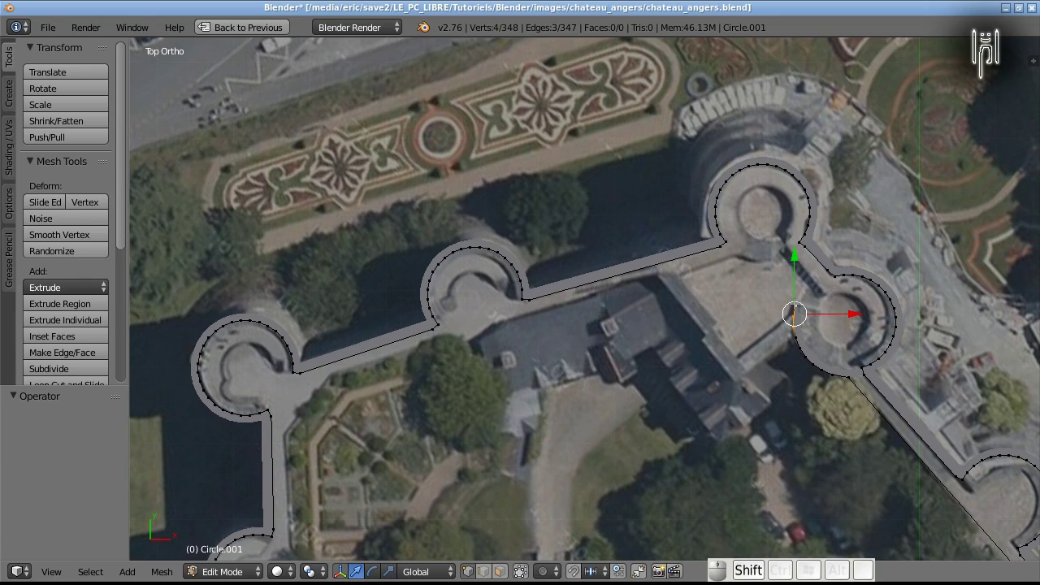
pyautogui.press('x')
pyautogui.click(773, 318)
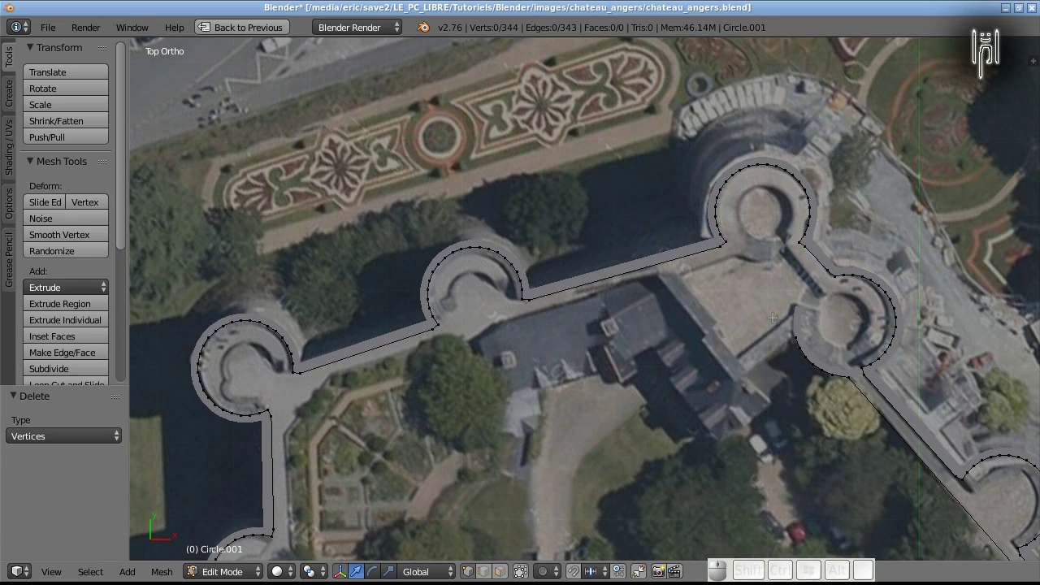
# Extrude the ring's end vertex by X -0.735, Y -0.576 to the courtyard corner, and by X -1.023, Y 1.354 along the building.
pyautogui.rightClick(787, 346)
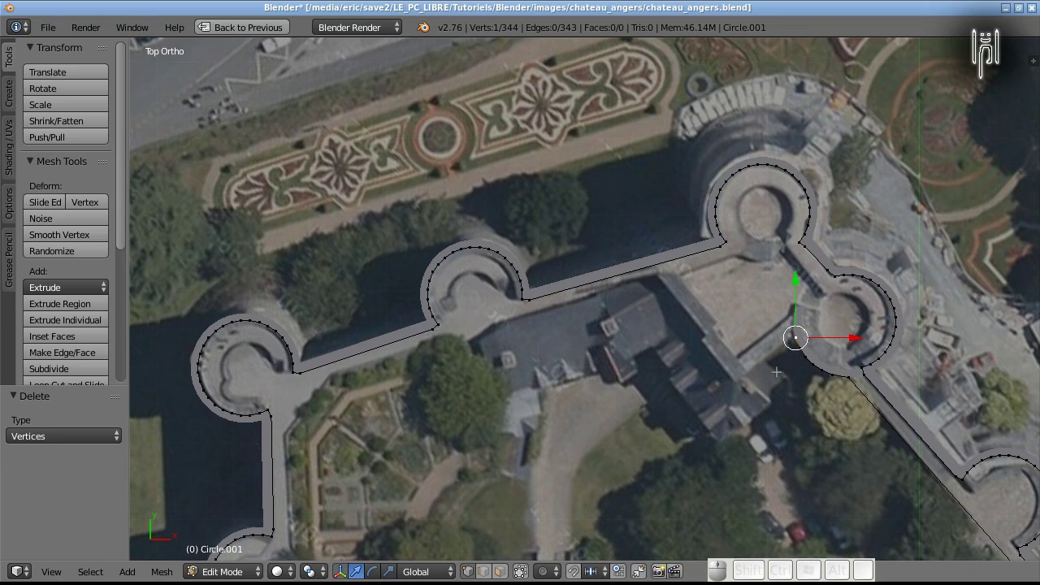
pyautogui.press('e')
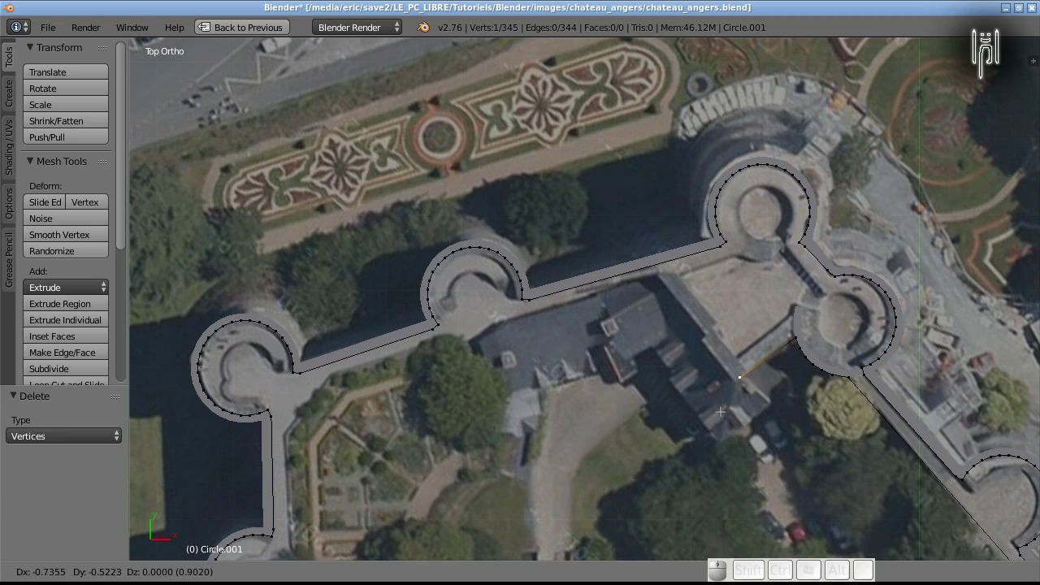
pyautogui.click(720, 416)
pyautogui.press('e')
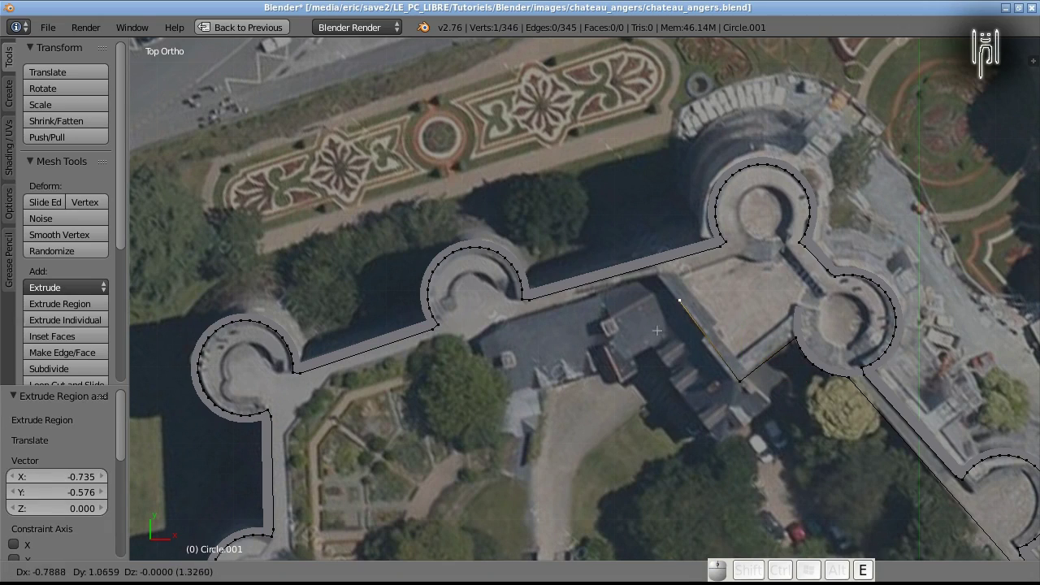
pyautogui.click(642, 312)
# Extrude the contour by X -4.317, Y -1.247 along the northern wall, and by X -0.640, Y -0.810 past the northwestern corner tower.
pyautogui.press('e')
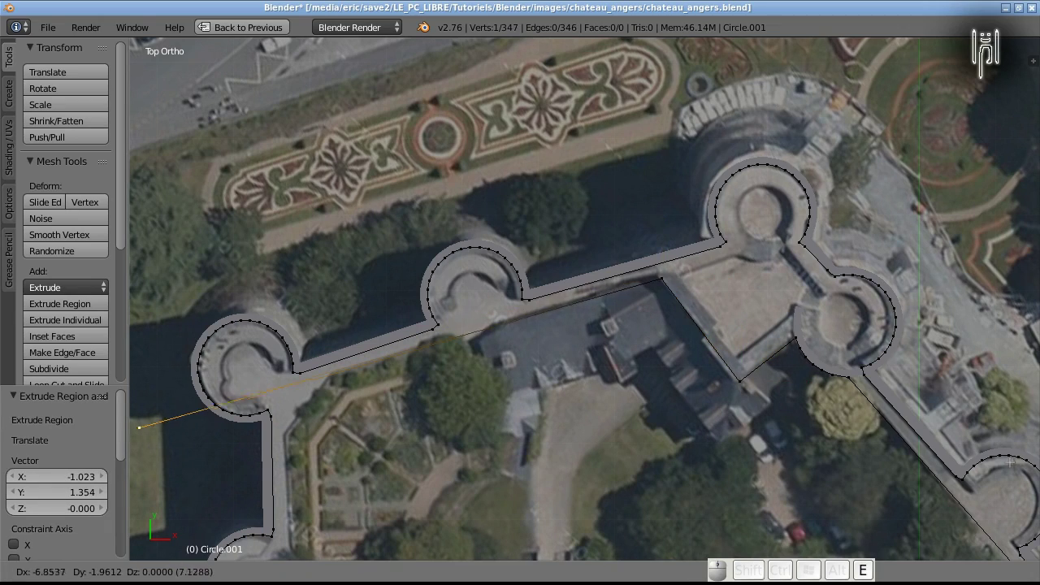
pyautogui.click(311, 414)
pyautogui.press('e')
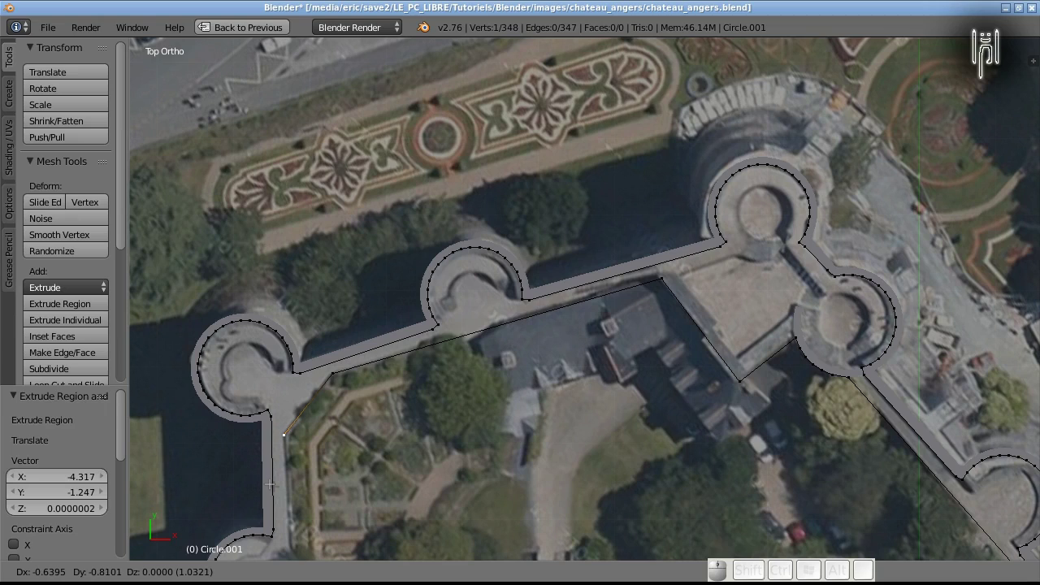
pyautogui.click(271, 485)
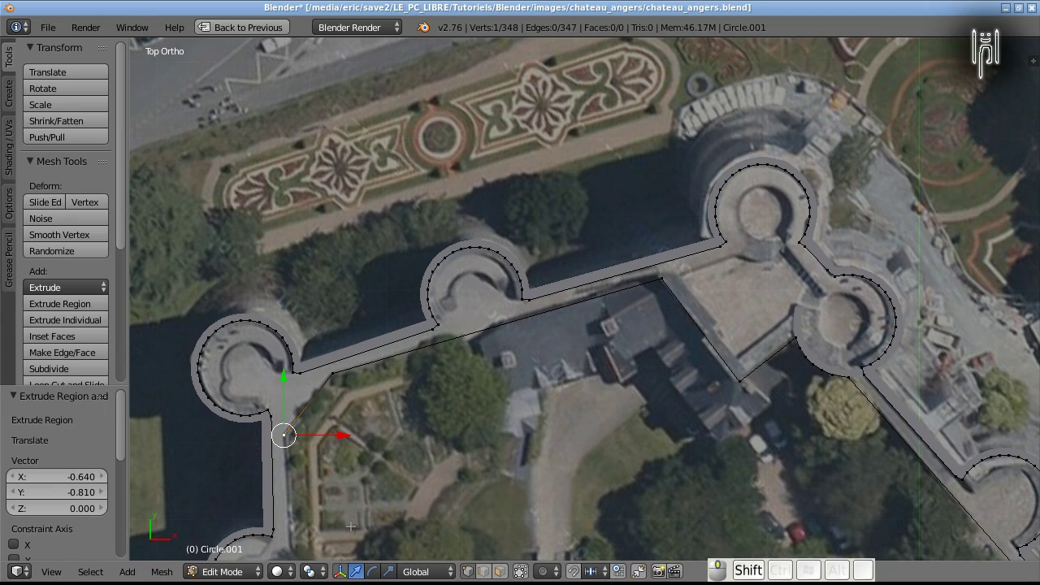
# Extrude the contour down the western wall by X 0.075, Y -4.306, and by X 0.021, Y -2.729 to the gatehouse's twin towers.
pyautogui.keyDown('shift'); pyautogui.moveTo(351, 526); pyautogui.dragTo(427, 160, button='middle'); pyautogui.keyUp('shift')
pyautogui.press('e')
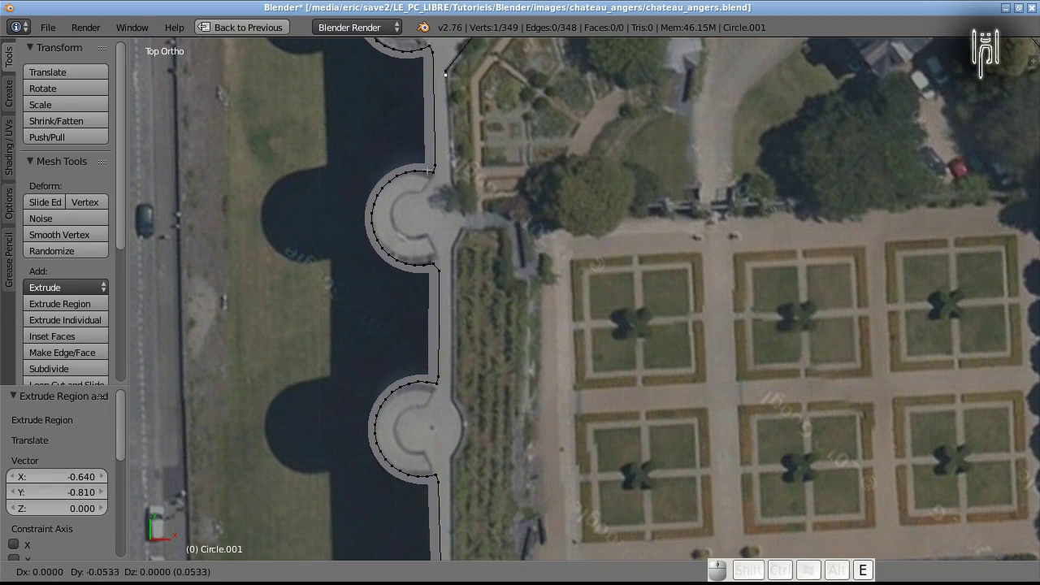
pyautogui.press('shift')
pyautogui.click(434, 489)
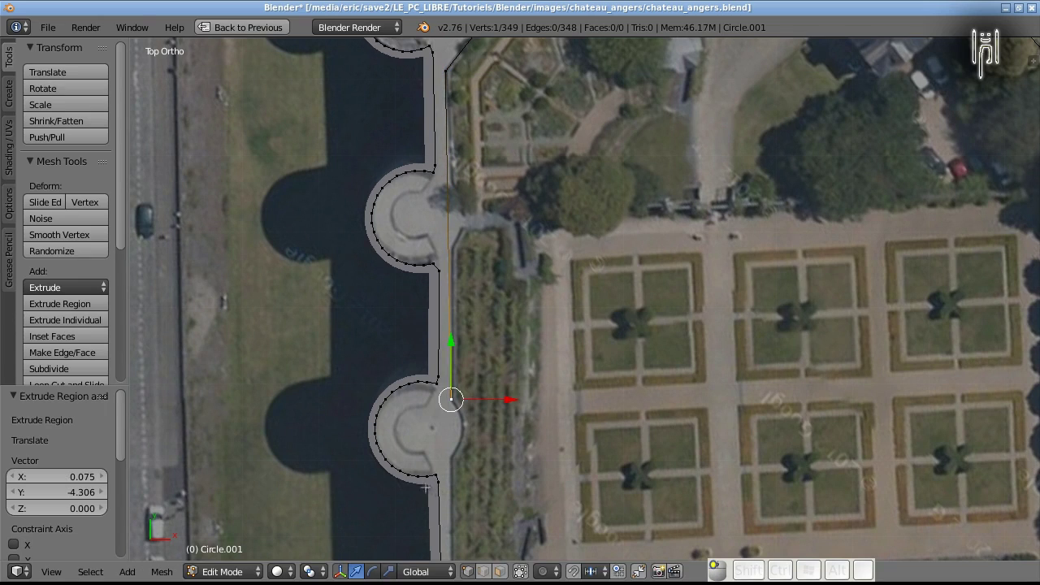
pyautogui.keyDown('shift'); pyautogui.moveTo(377, 491); pyautogui.dragTo(381, 212, button='middle'); pyautogui.keyUp('shift')
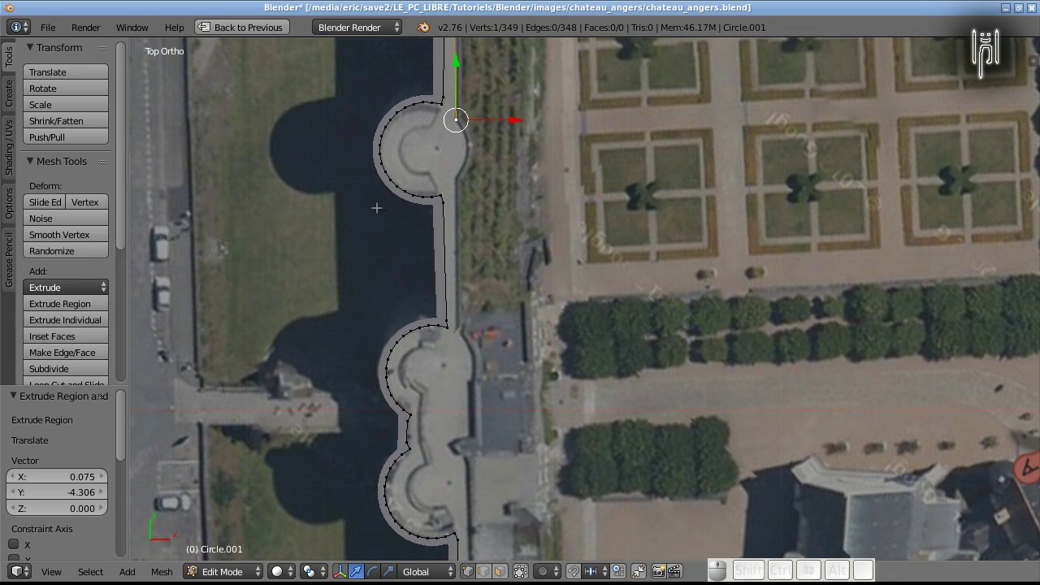
pyautogui.press('e')
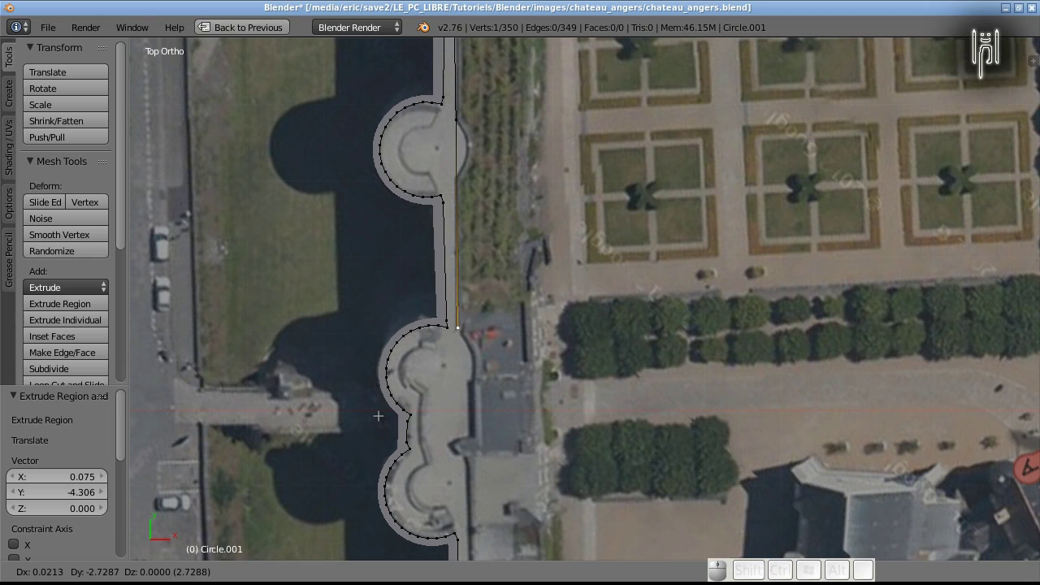
pyautogui.click(457, 327)
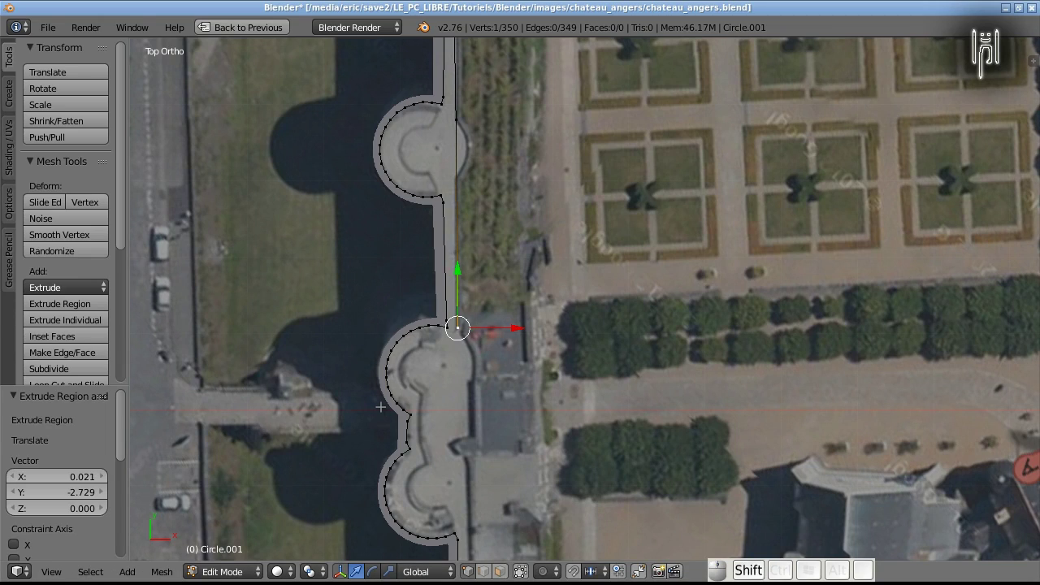
# Extrude the contour by X 0.203, Y -0.384 around the gatehouse corner, and by X -0.032, Y -2.281 along its inner side.
pyautogui.press('e')
pyautogui.click(397, 437)
pyautogui.press('e')
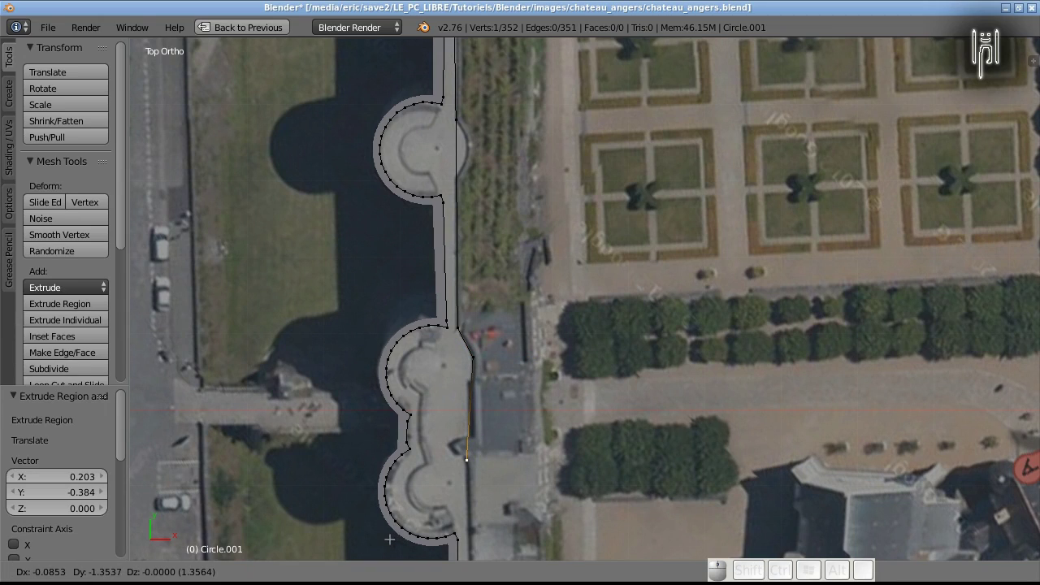
pyautogui.click(398, 103)
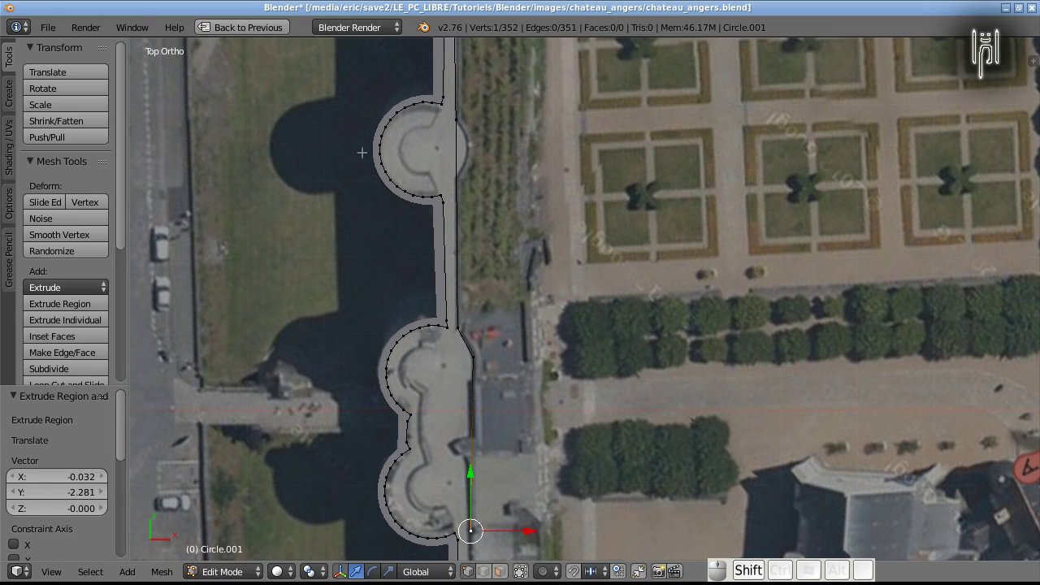
# Extrude the contour by X 0.166, Y -4.955 to the southwestern tower, and join it to the outer outline's end vertex with an edge.
pyautogui.hotkey('shift', 'c')
pyautogui.keyDown('shift'); pyautogui.moveTo(363, 201); pyautogui.dragTo(358, 395, button='middle'); pyautogui.keyUp('shift')
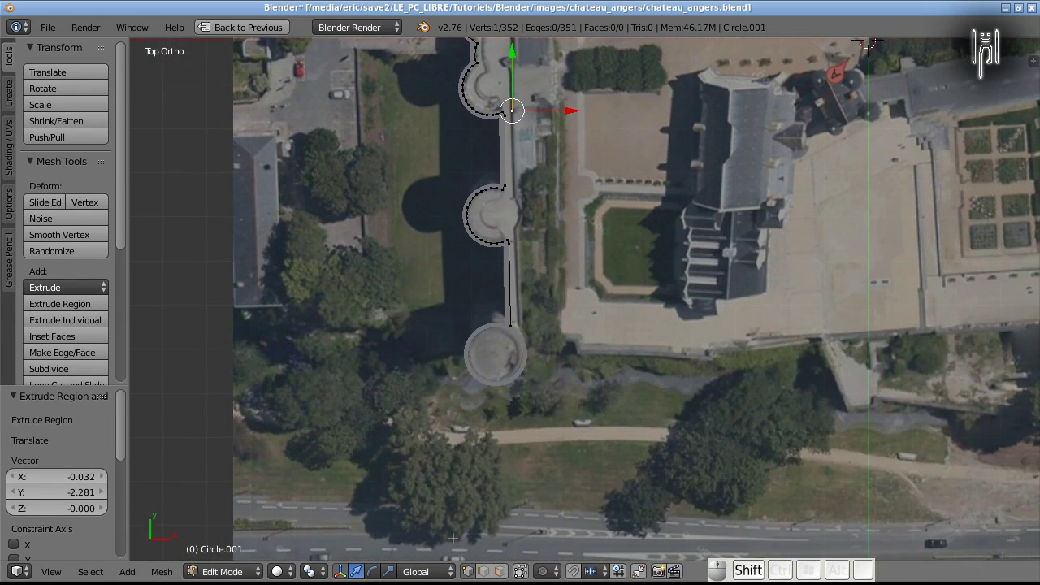
pyautogui.press('e')
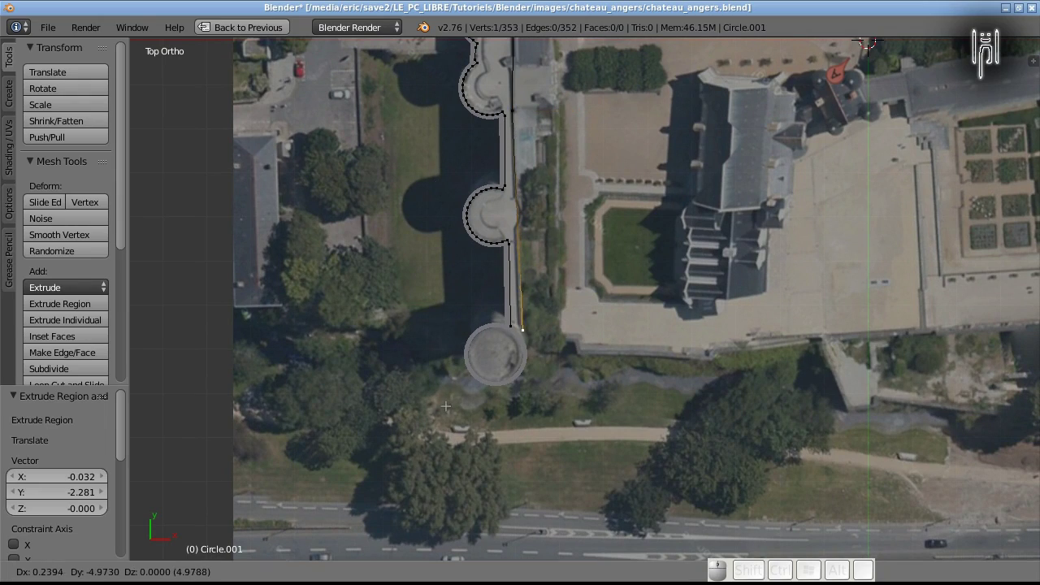
pyautogui.click(442, 405)
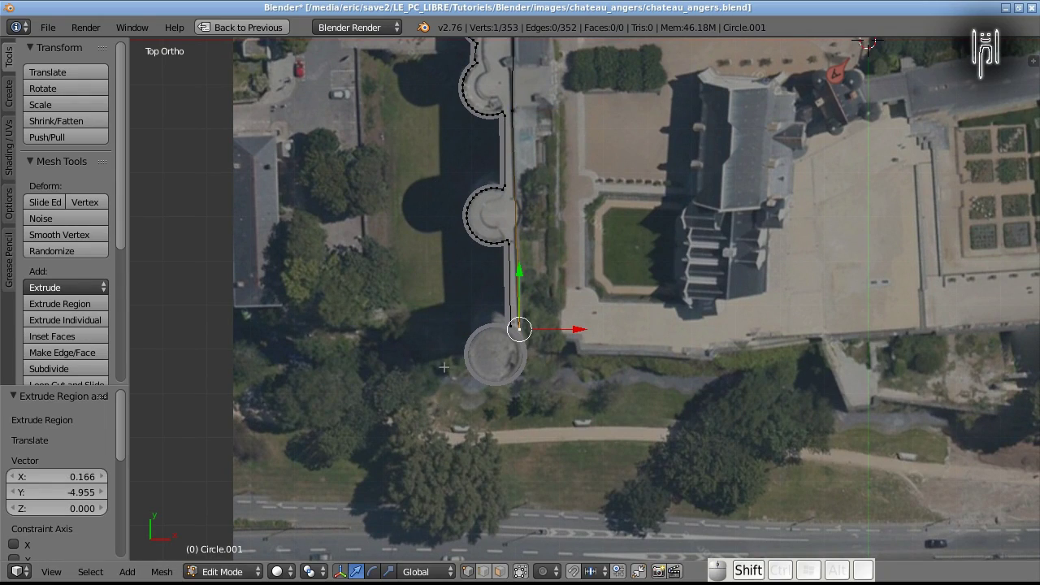
pyautogui.keyDown('shift'); pyautogui.rightClick(507, 325); pyautogui.keyUp('shift')
pyautogui.press('f')
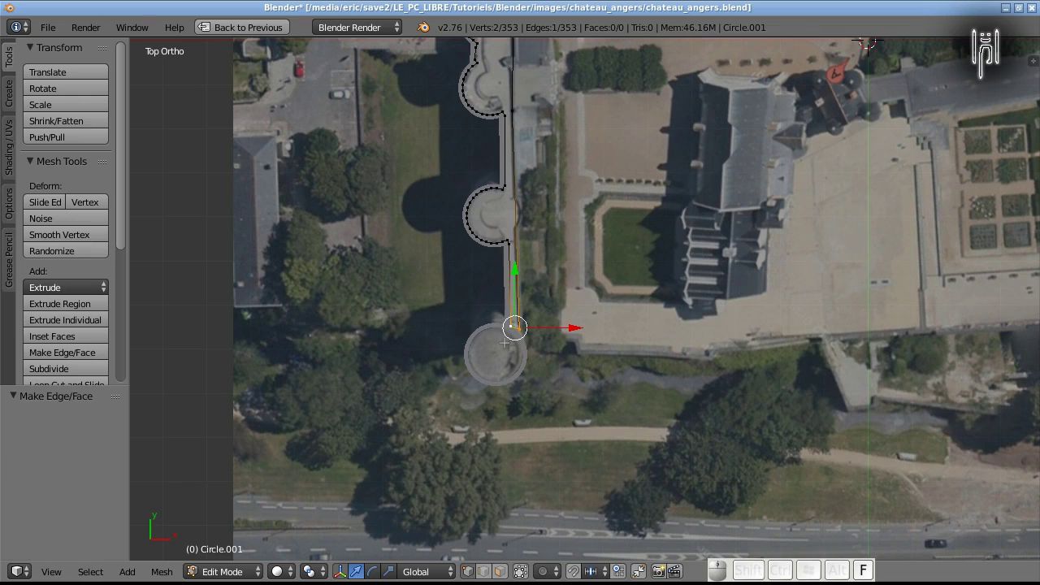
pyautogui.keyDown('shift'); pyautogui.moveTo(441, 176); pyautogui.dragTo(492, 515, button='middle'); pyautogui.keyUp('shift')
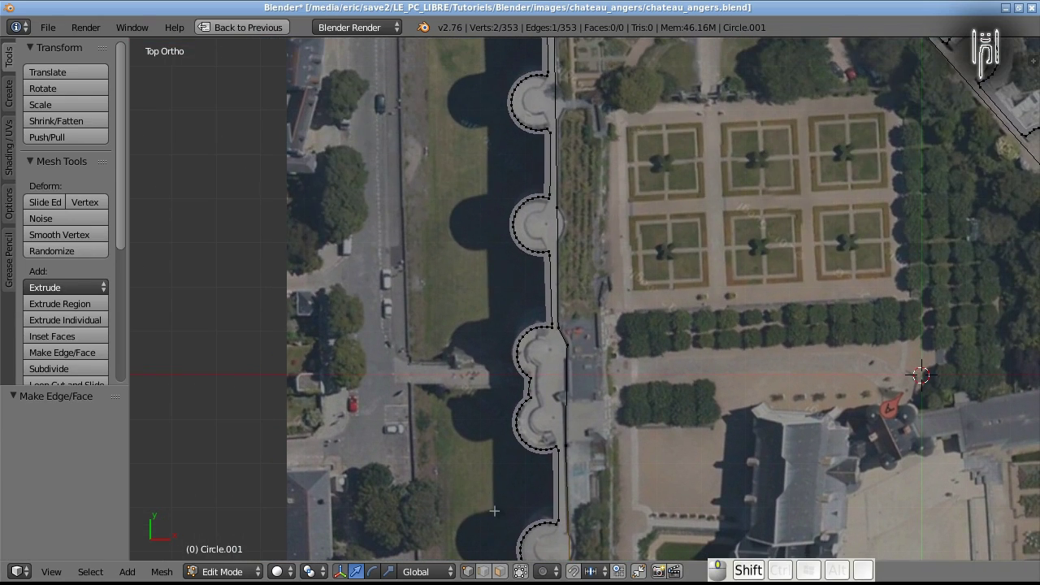
# Fill the entire closed rampart contour with a single face, recalculate its normals with the Inside option, and return to Object Mode.
pyautogui.keyDown('shift'); pyautogui.moveTo(493, 272); pyautogui.dragTo(493, 563, button='middle'); pyautogui.keyUp('shift')
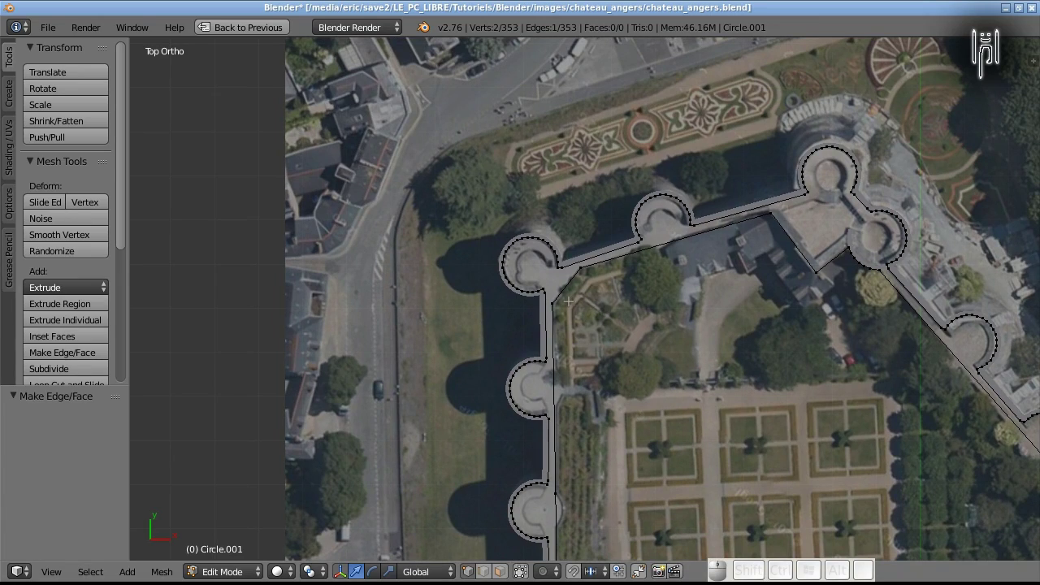
pyautogui.press('a')
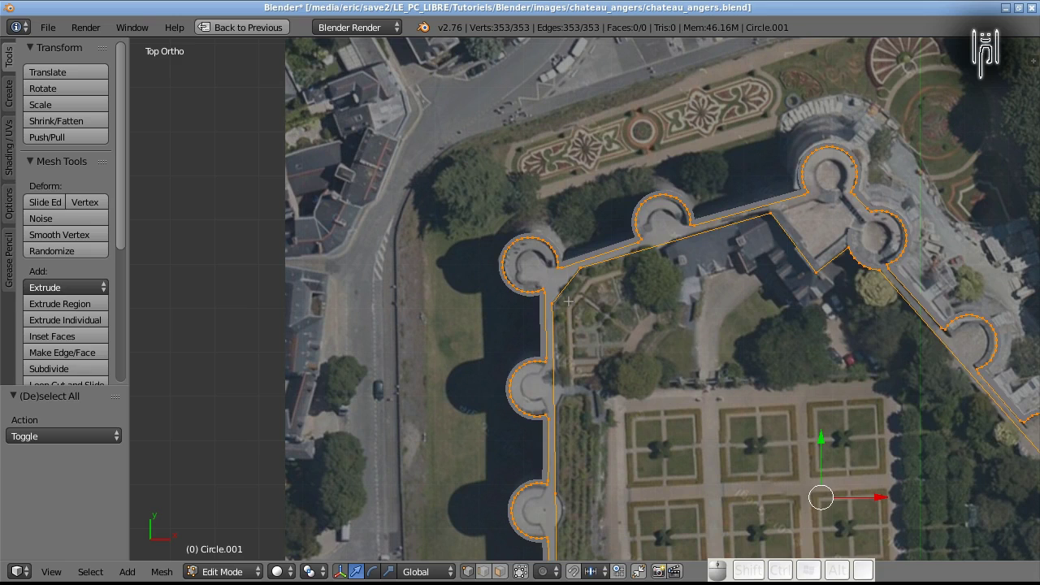
pyautogui.press('f')
pyautogui.scroll(-2, 569, 301)
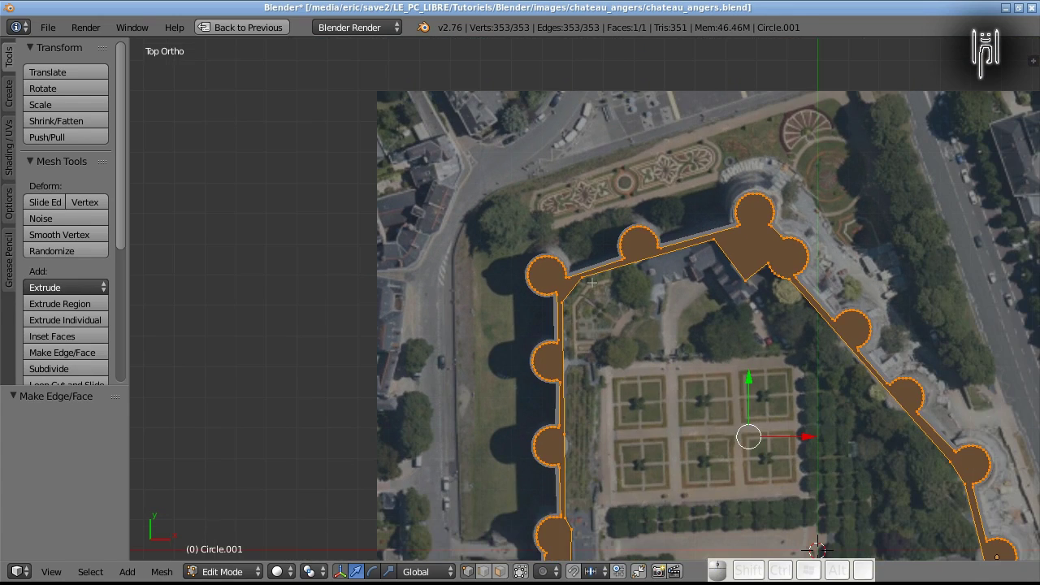
pyautogui.scroll(-1, 673, 348)
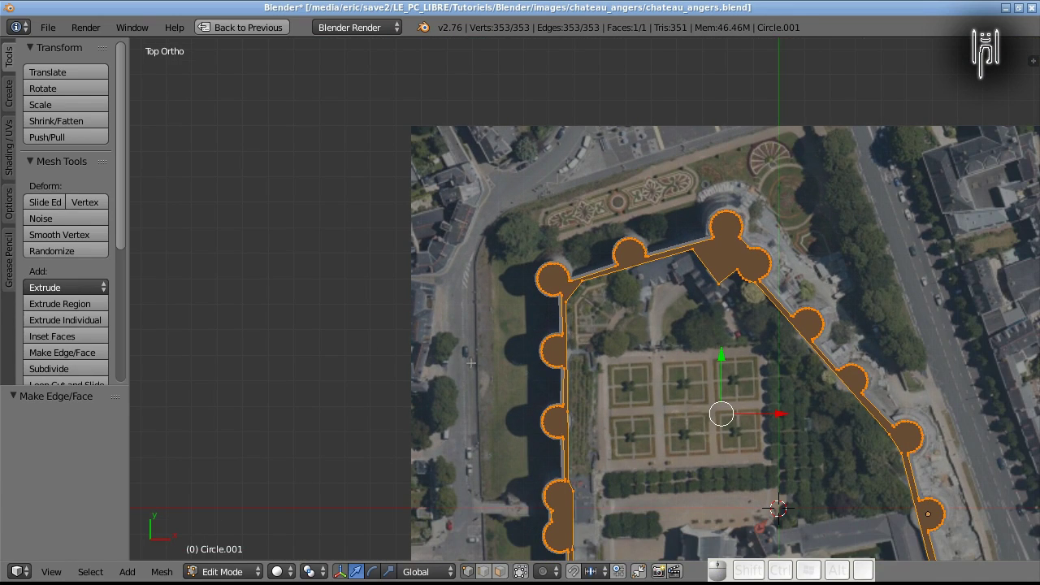
pyautogui.hotkey('ctrl', 'n')
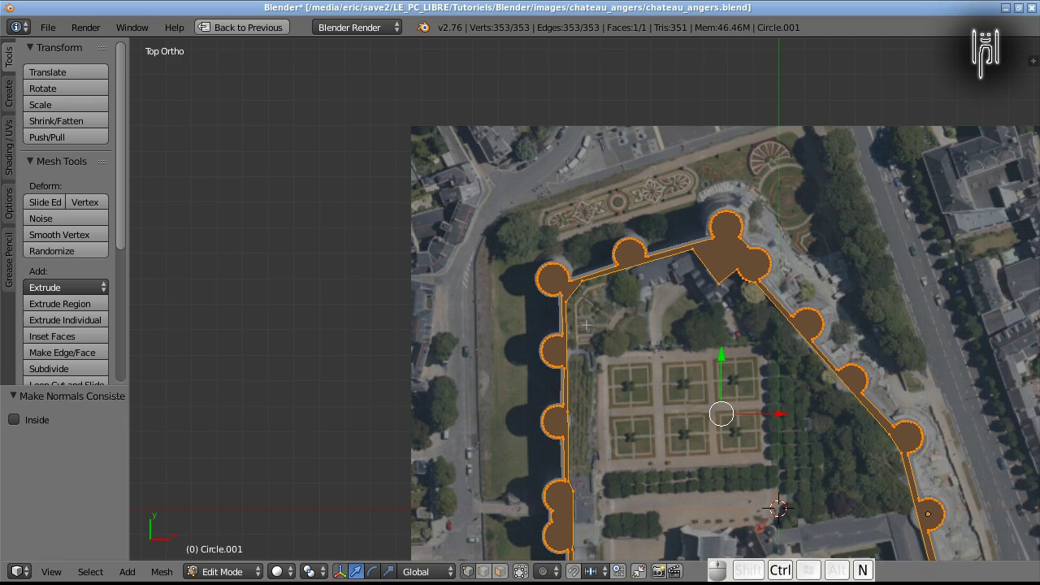
pyautogui.click(15, 421)
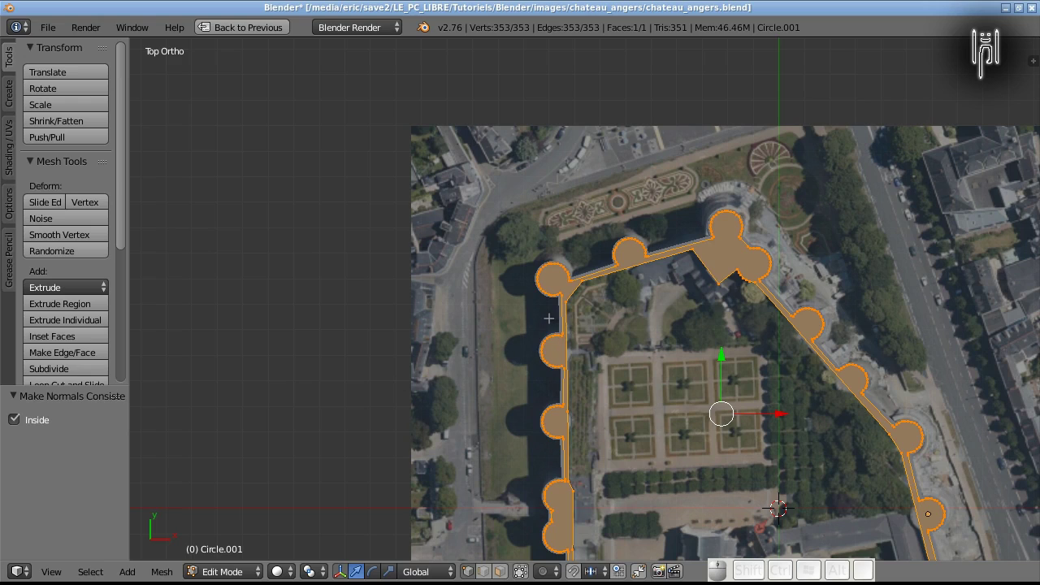
pyautogui.press('Tab')
# Move the filled walkway object straight down along global Z by -0.300, below the top of the rampart walls.
pyautogui.hotkey('ctrl', 'Down')
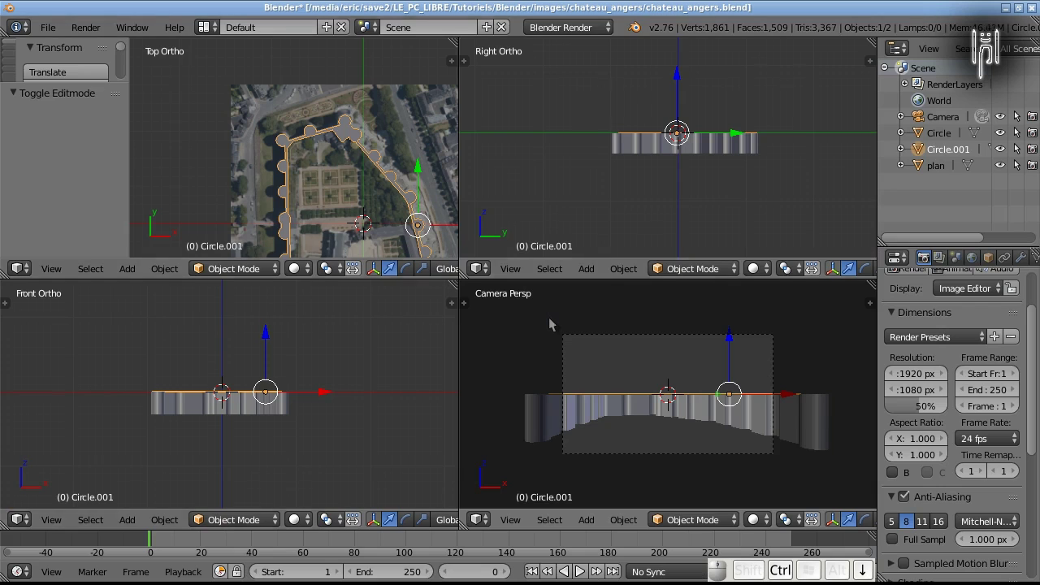
pyautogui.scroll(5, 170, 388)
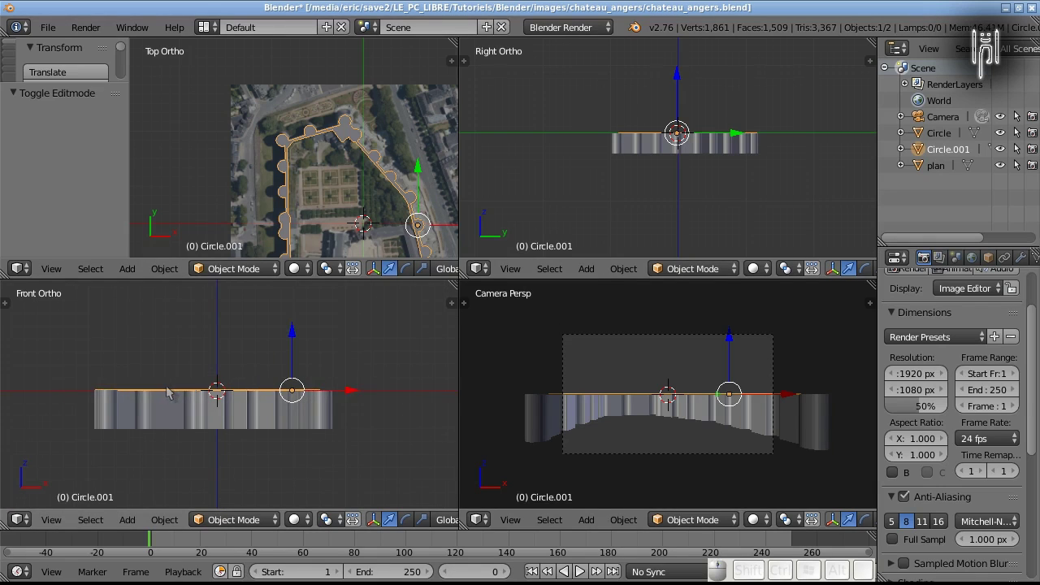
pyautogui.scroll(2, 165, 392)
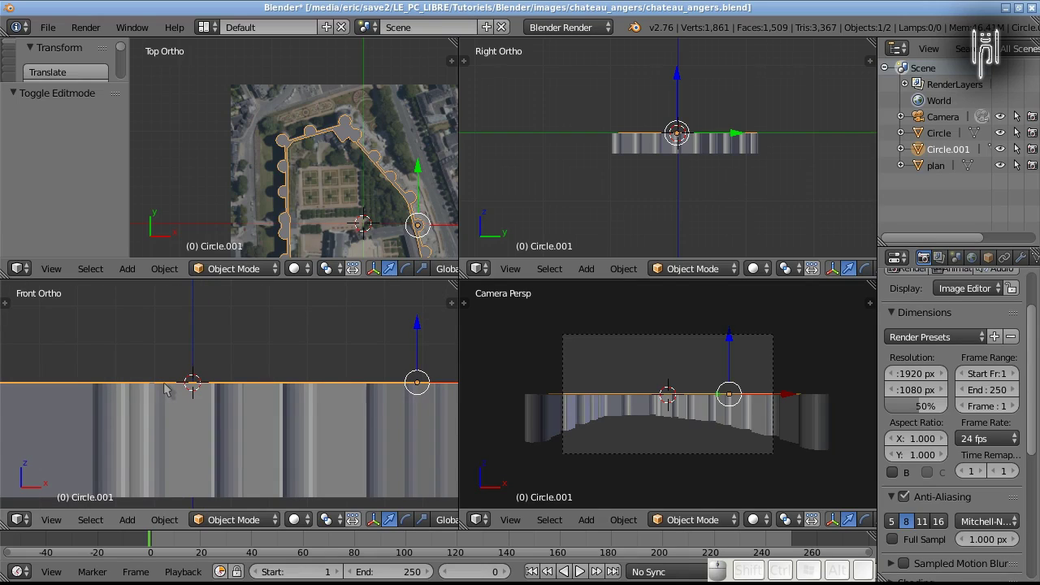
pyautogui.press('g')
pyautogui.press('z')
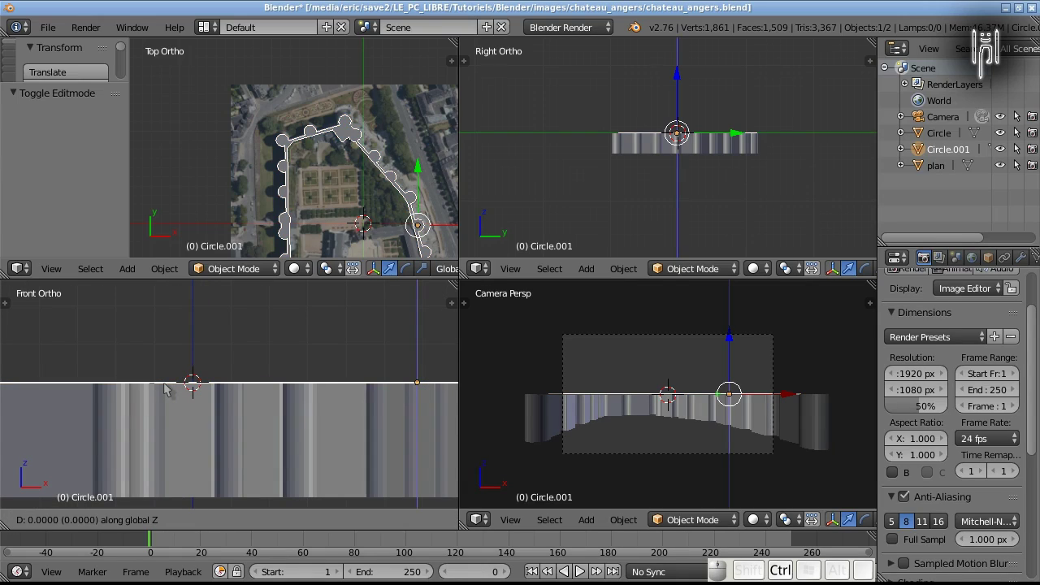
pyautogui.keyDown('ctrl'); pyautogui.keyDown('shift'); pyautogui.click(166, 414); pyautogui.keyUp('shift'); pyautogui.keyUp('ctrl')
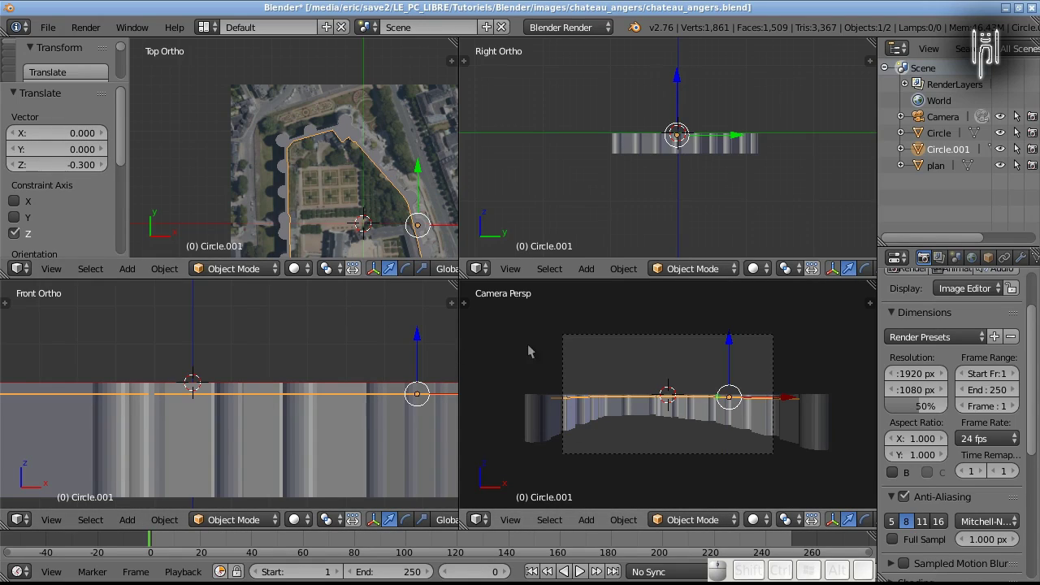
# Examine how the lowered walkway fits against the walls and towers around the whole rampart.
pyautogui.hotkey('ctrl', 'Up')
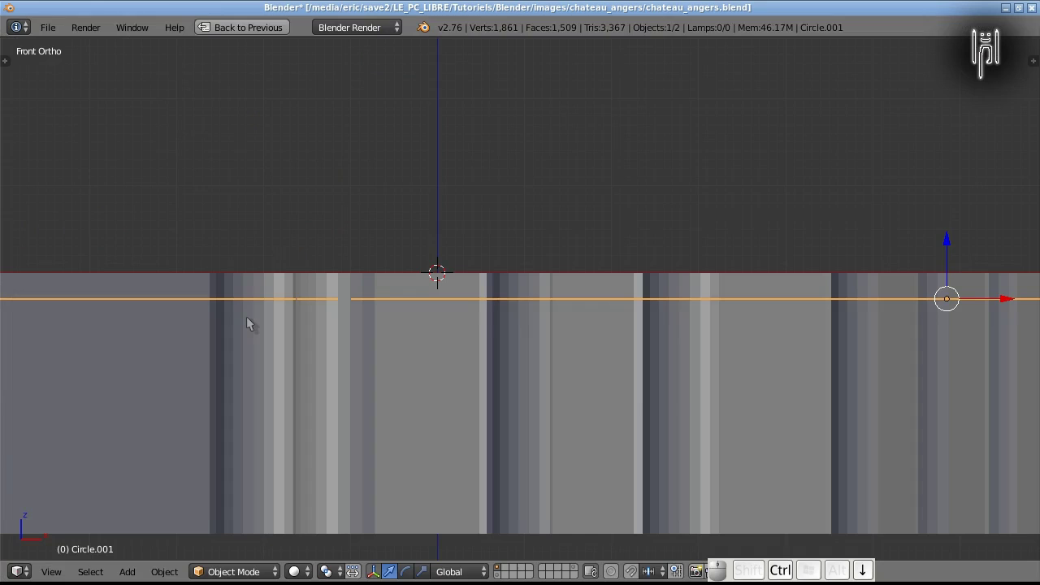
pyautogui.scroll(-3, 473, 349)
pyautogui.moveTo(468, 349); pyautogui.dragTo(470, 436, button='middle')
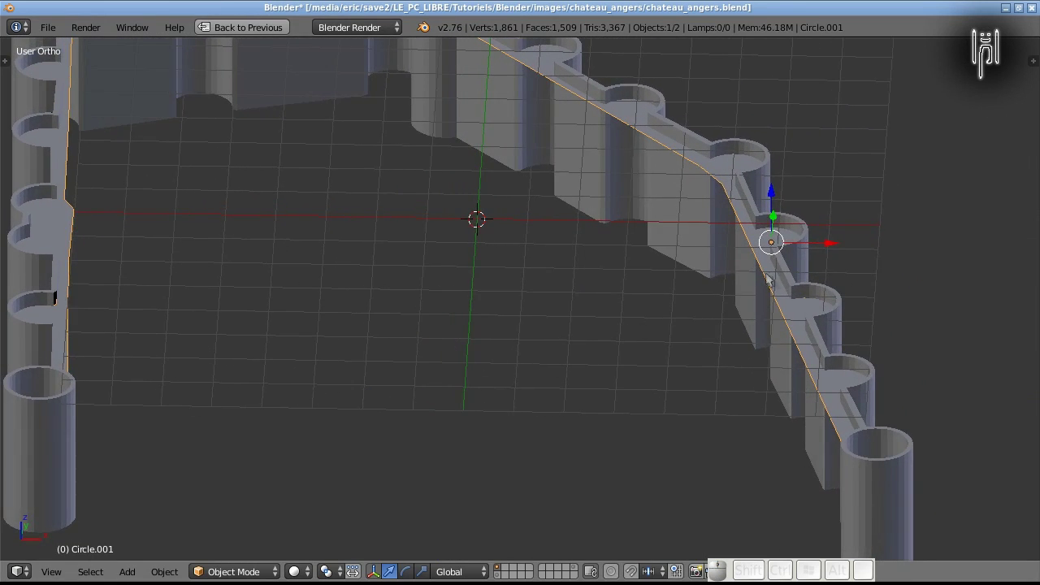
pyautogui.scroll(3, 813, 298)
pyautogui.scroll(-2, 822, 288)
pyautogui.keyDown('shift'); pyautogui.moveTo(723, 269); pyautogui.dragTo(762, 60, button='middle'); pyautogui.keyUp('shift')
pyautogui.keyDown('shift'); pyautogui.moveTo(342, 163); pyautogui.dragTo(153, 301, button='middle'); pyautogui.keyUp('shift')
pyautogui.scroll(2, 581, 347)
pyautogui.keyDown('shift'); pyautogui.moveTo(382, 357); pyautogui.dragTo(222, 209, button='middle'); pyautogui.keyUp('shift')
pyautogui.scroll(-4, 186, 329)
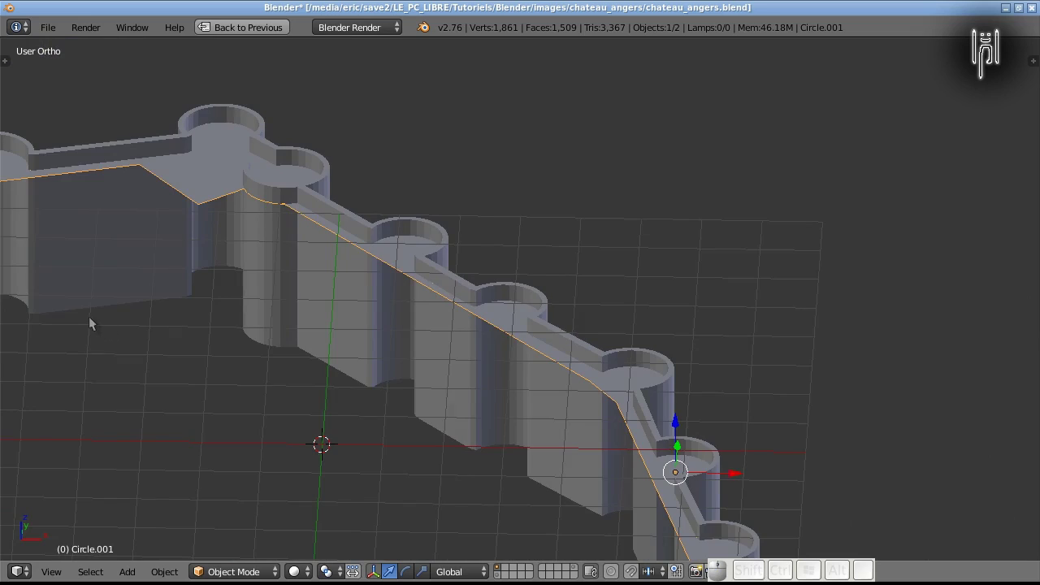
pyautogui.keyDown('shift'); pyautogui.moveTo(88, 316); pyautogui.dragTo(419, 209, button='middle'); pyautogui.keyUp('shift')
pyautogui.scroll(-2, 393, 287)
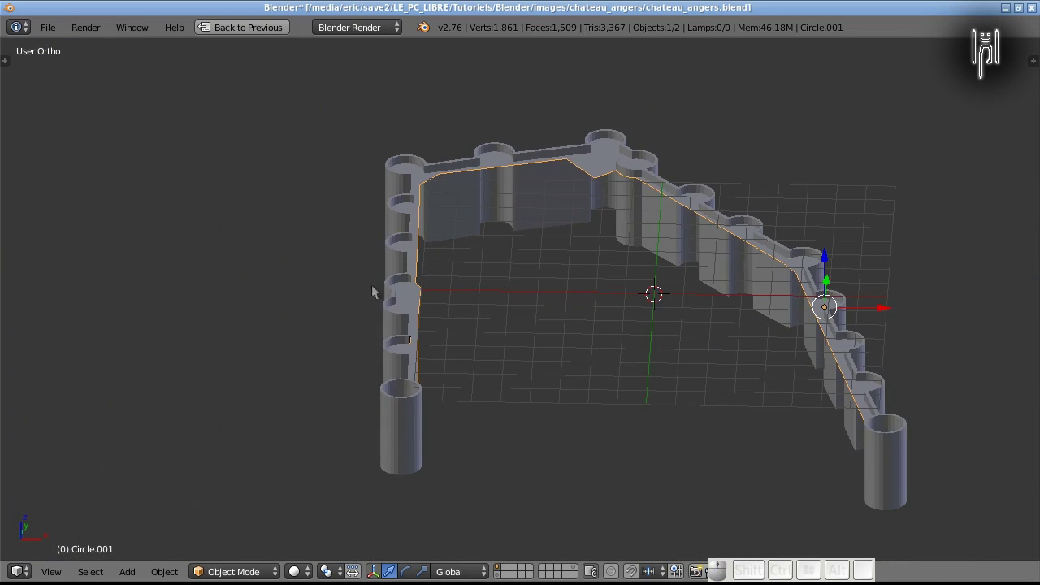
# In the rampart wall mesh, fill a face between the paired vertical edges on each side of the western tower next to the southwestern end tower.
pyautogui.scroll(4, 320, 349)
pyautogui.moveTo(320, 344); pyautogui.dragTo(173, 389, button='middle')
pyautogui.rightClick(439, 327)
pyautogui.scroll(5, 364, 369)
pyautogui.moveTo(323, 423); pyautogui.dragTo(259, 460, button='middle')
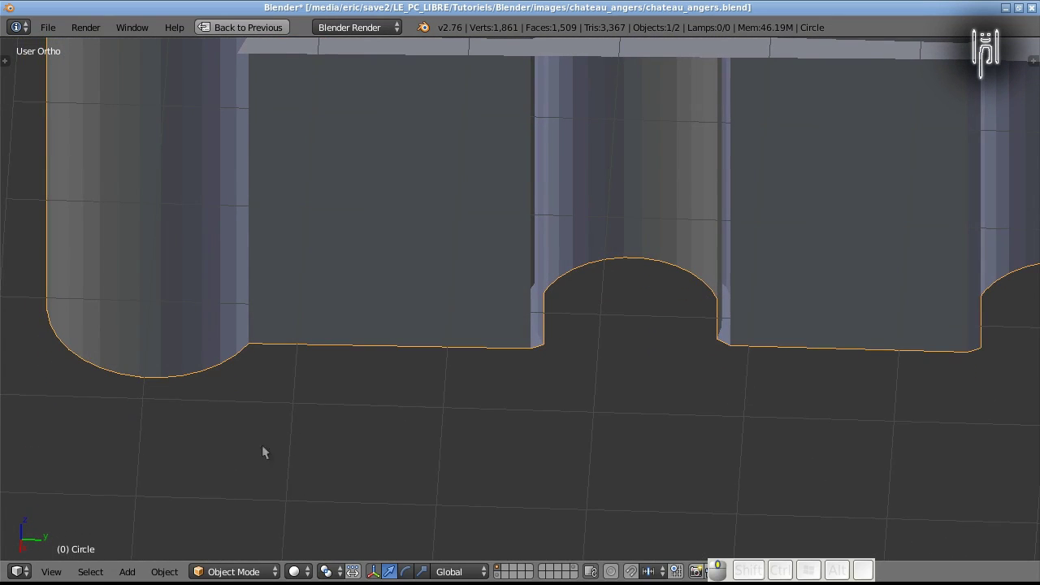
pyautogui.press('Tab')
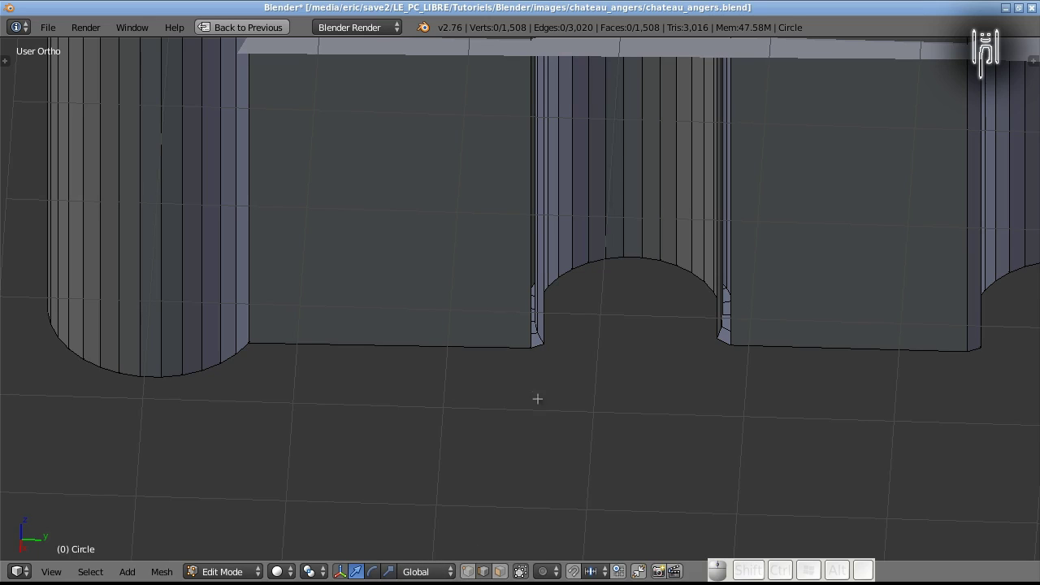
pyautogui.keyDown('shift'); pyautogui.rightClick(529, 342); pyautogui.keyUp('shift')
pyautogui.keyDown('shift'); pyautogui.rightClick(544, 329); pyautogui.keyUp('shift')
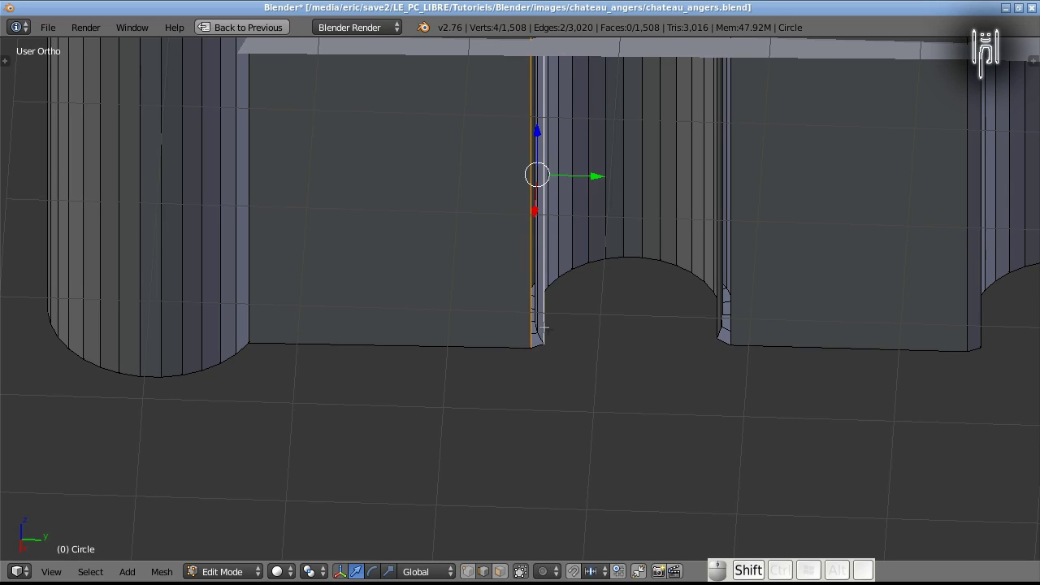
pyautogui.press('f')
pyautogui.rightClick(714, 326)
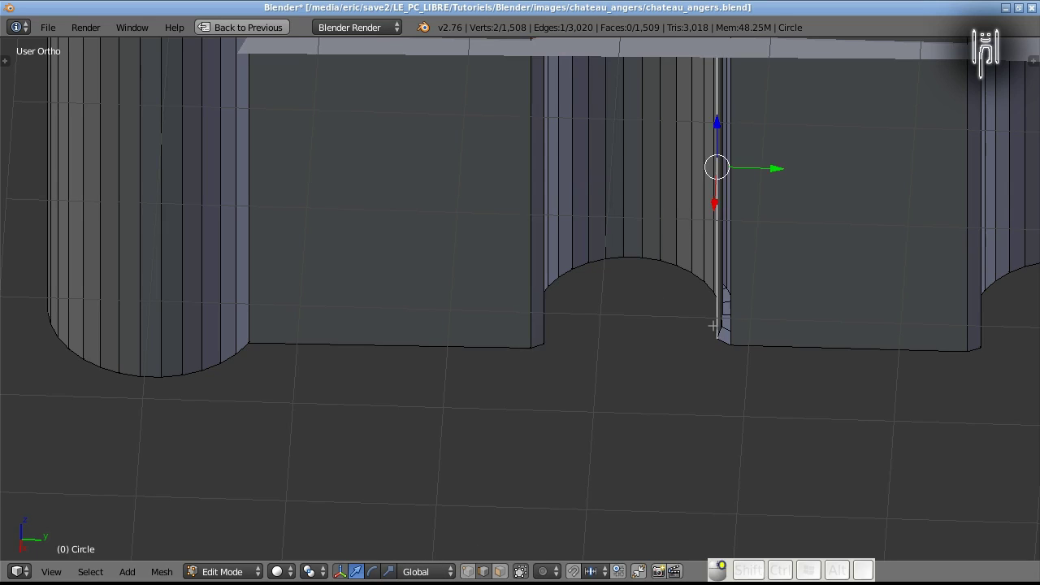
pyautogui.keyDown('shift'); pyautogui.rightClick(728, 337); pyautogui.keyUp('shift')
pyautogui.press('f')
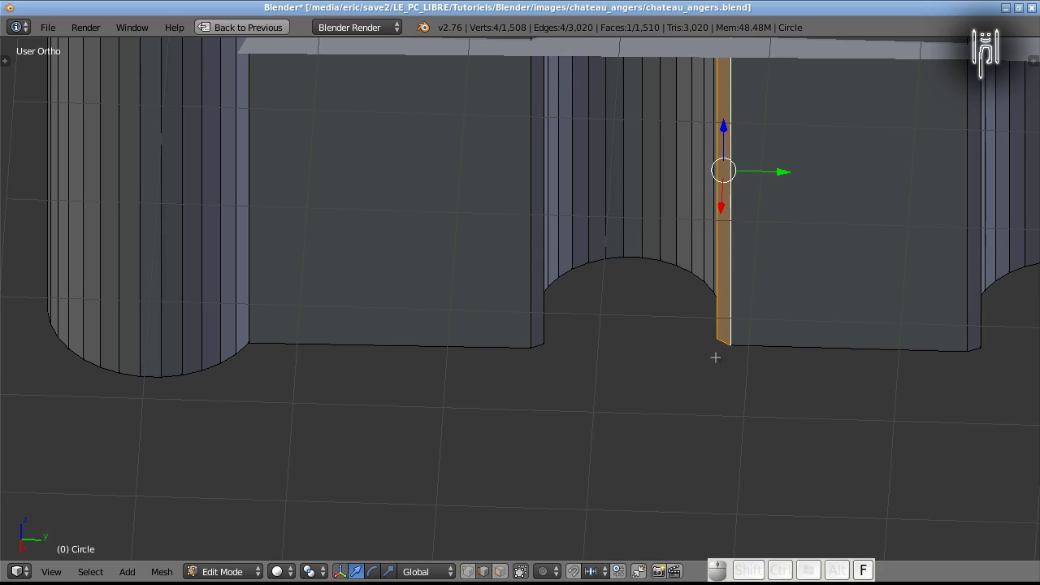
# Save the scene over the existing chateau_angers.blend file.
pyautogui.scroll(-3, 711, 368)
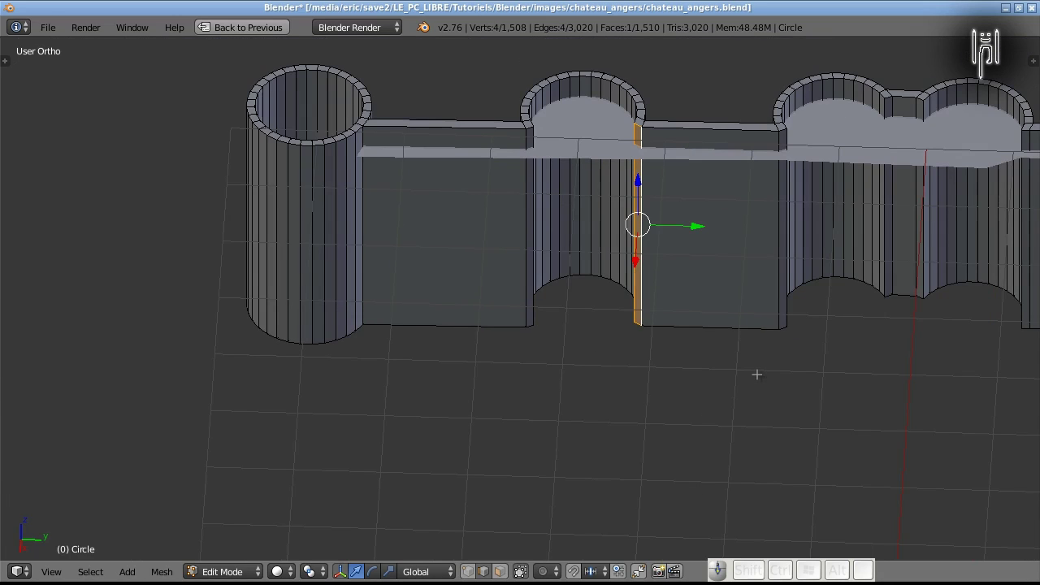
pyautogui.moveTo(755, 374); pyautogui.dragTo(658, 265, button='middle')
pyautogui.scroll(-1, 867, 326)
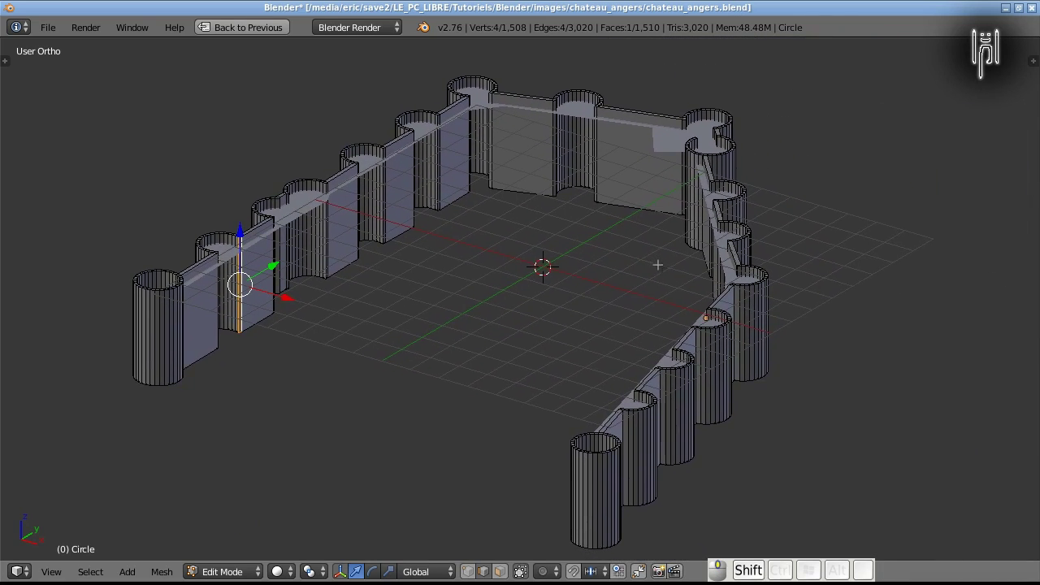
pyautogui.click(598, 299)
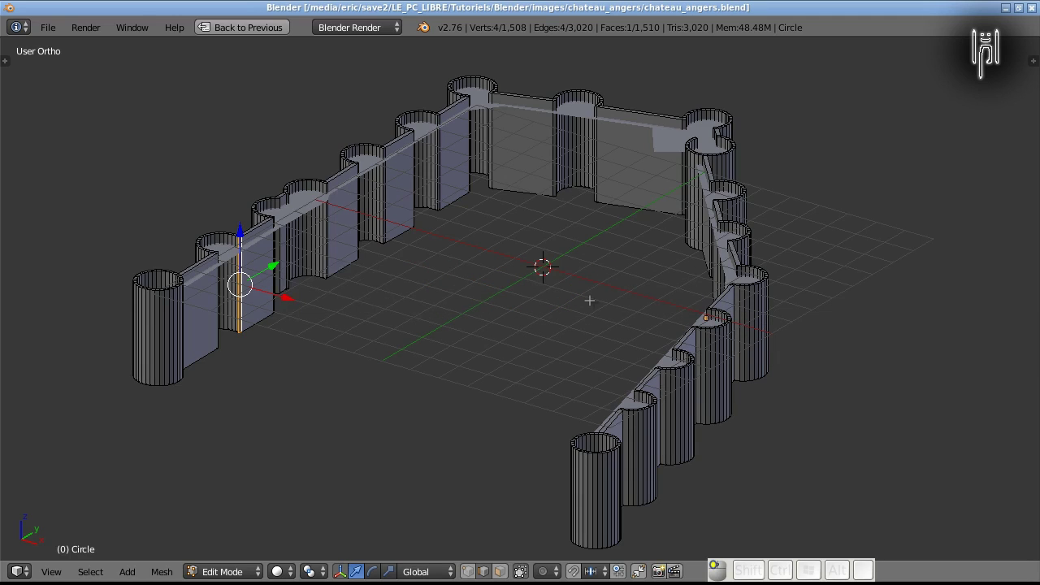
# Examine the ramparts, towers and walkway from the opposite sides of the castle.
pyautogui.moveTo(534, 278); pyautogui.dragTo(81, 279, button='middle')
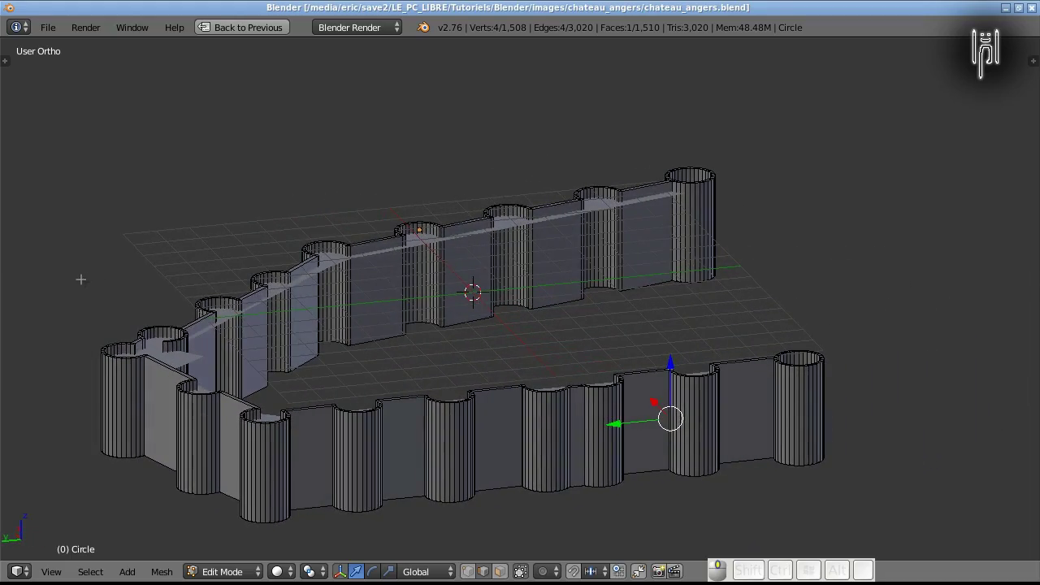
pyautogui.scroll(-1, 396, 255)
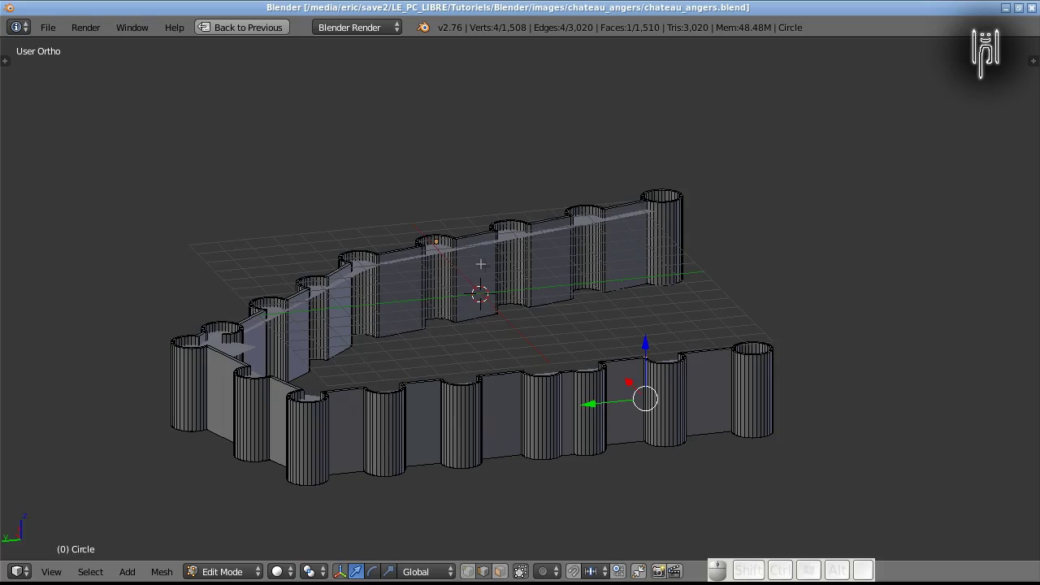
pyautogui.moveTo(497, 277); pyautogui.dragTo(907, 282, button='middle')
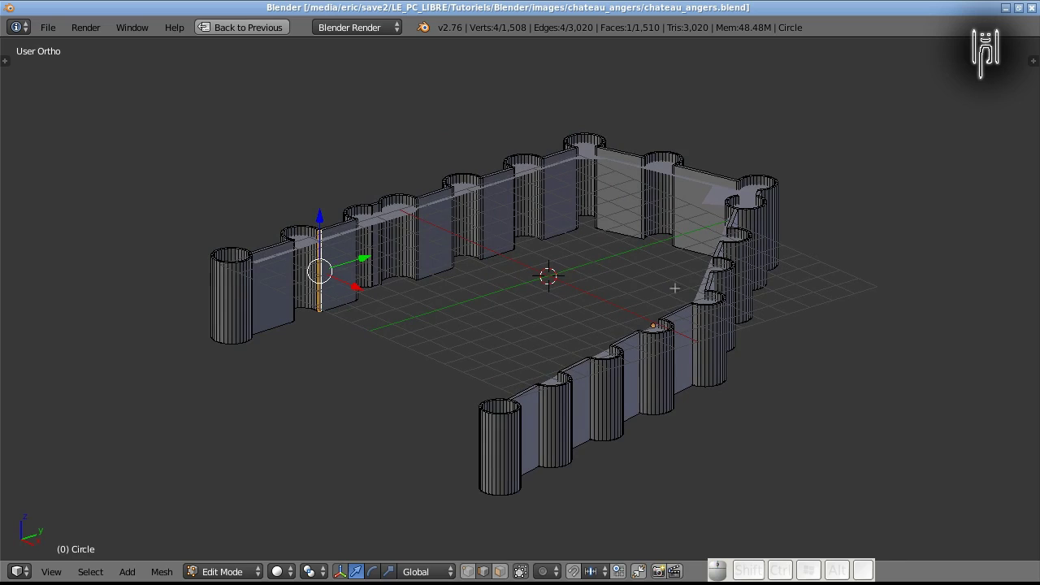
pyautogui.scroll(-1, 552, 270)
pyautogui.scroll(2, 462, 286)
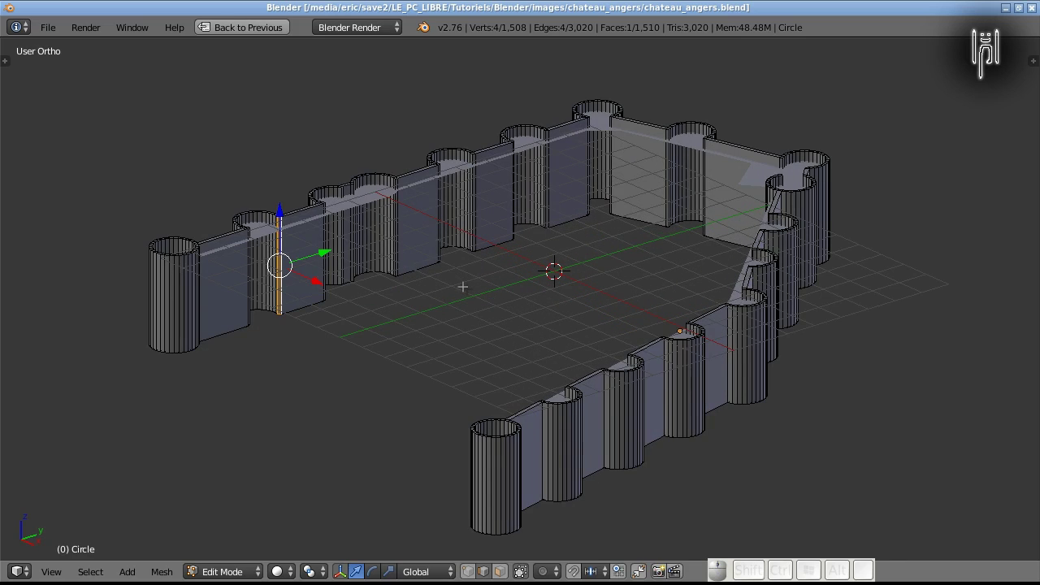
pyautogui.moveTo(456, 290); pyautogui.dragTo(622, 300, button='middle')
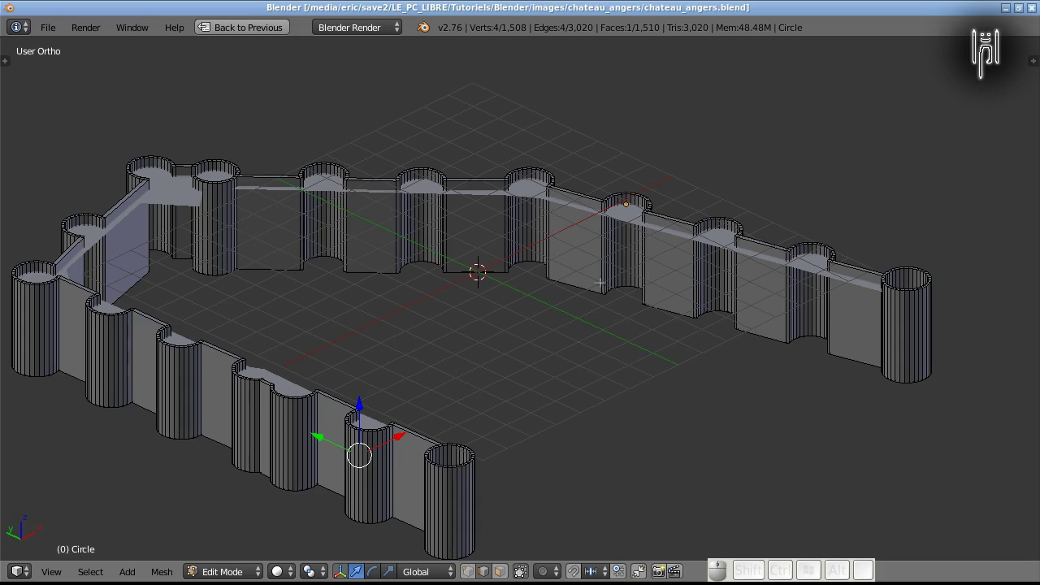
pyautogui.scroll(-1, 561, 261)
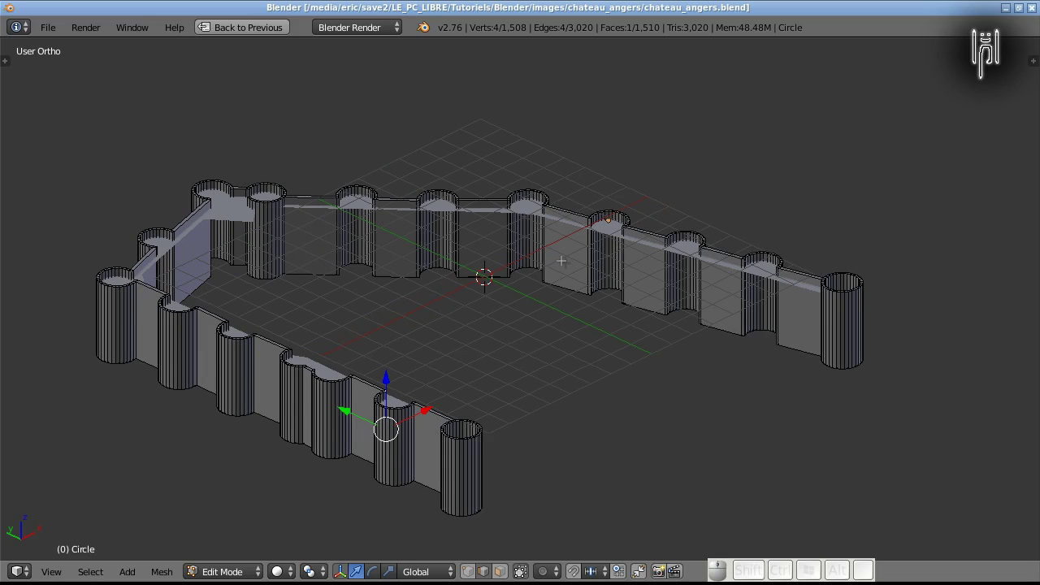